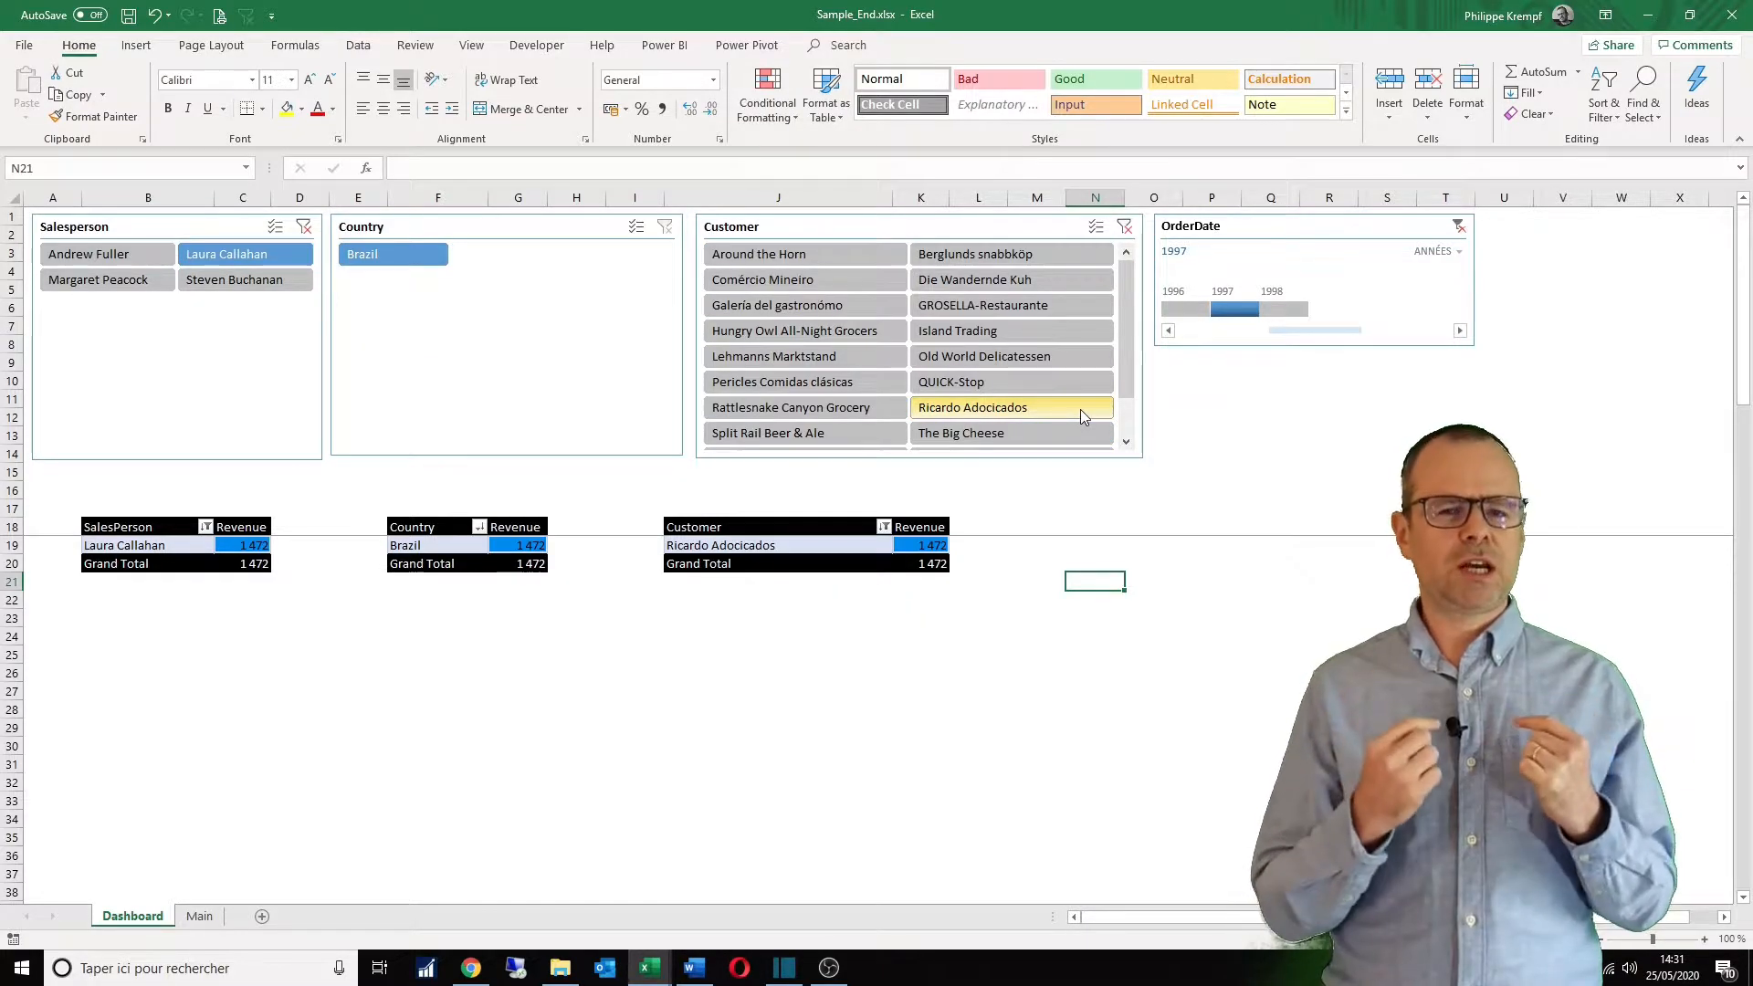
Step: Switch to Chrome and view the Northwind Traders relational data sample article, highlighting Northwind in its title
click(1159, 402)
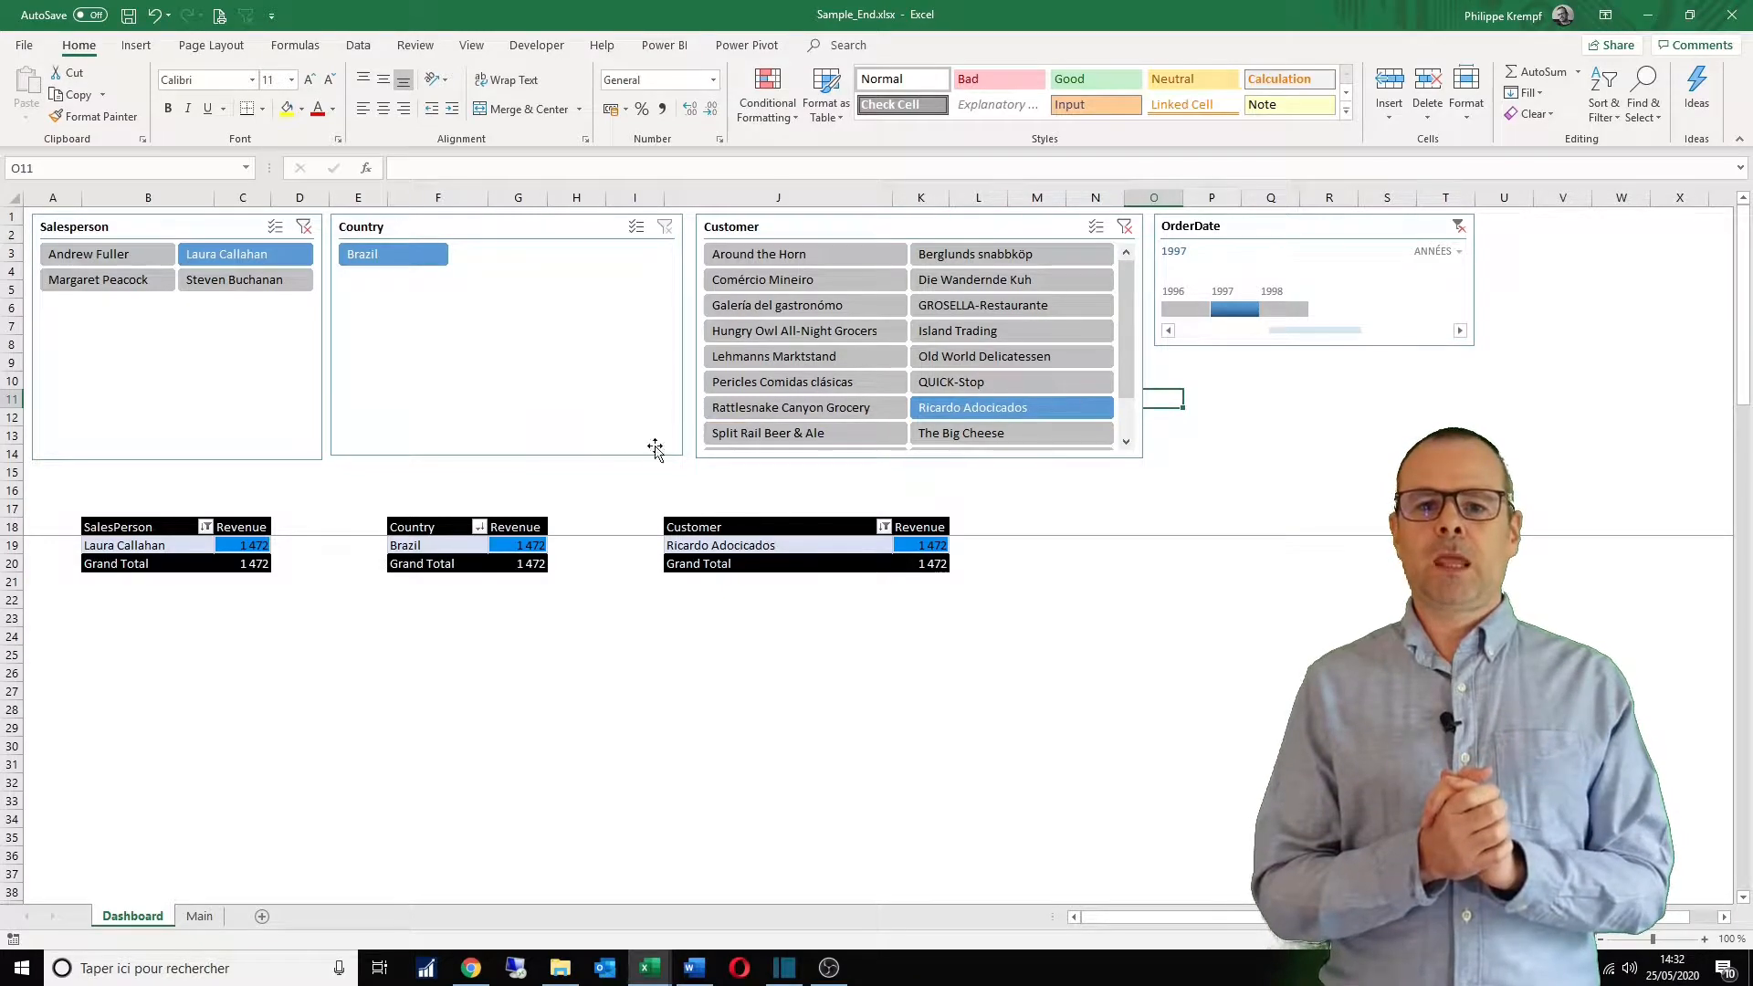
click(471, 969)
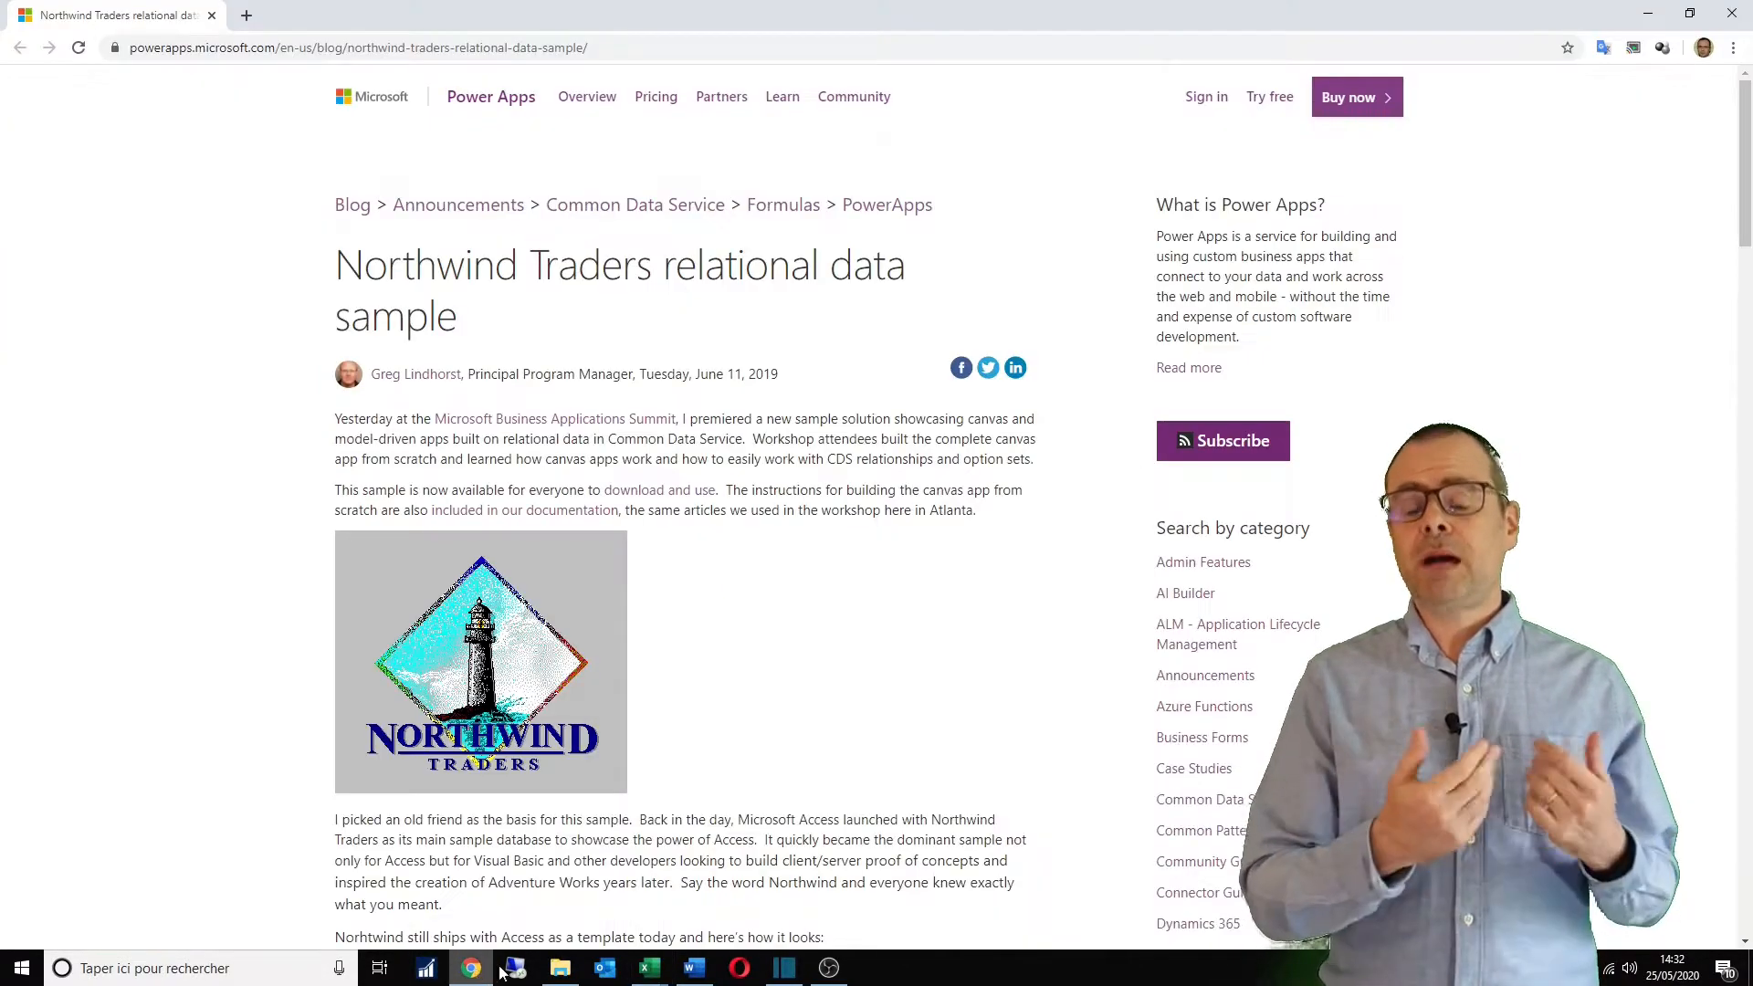
double_click(392, 274)
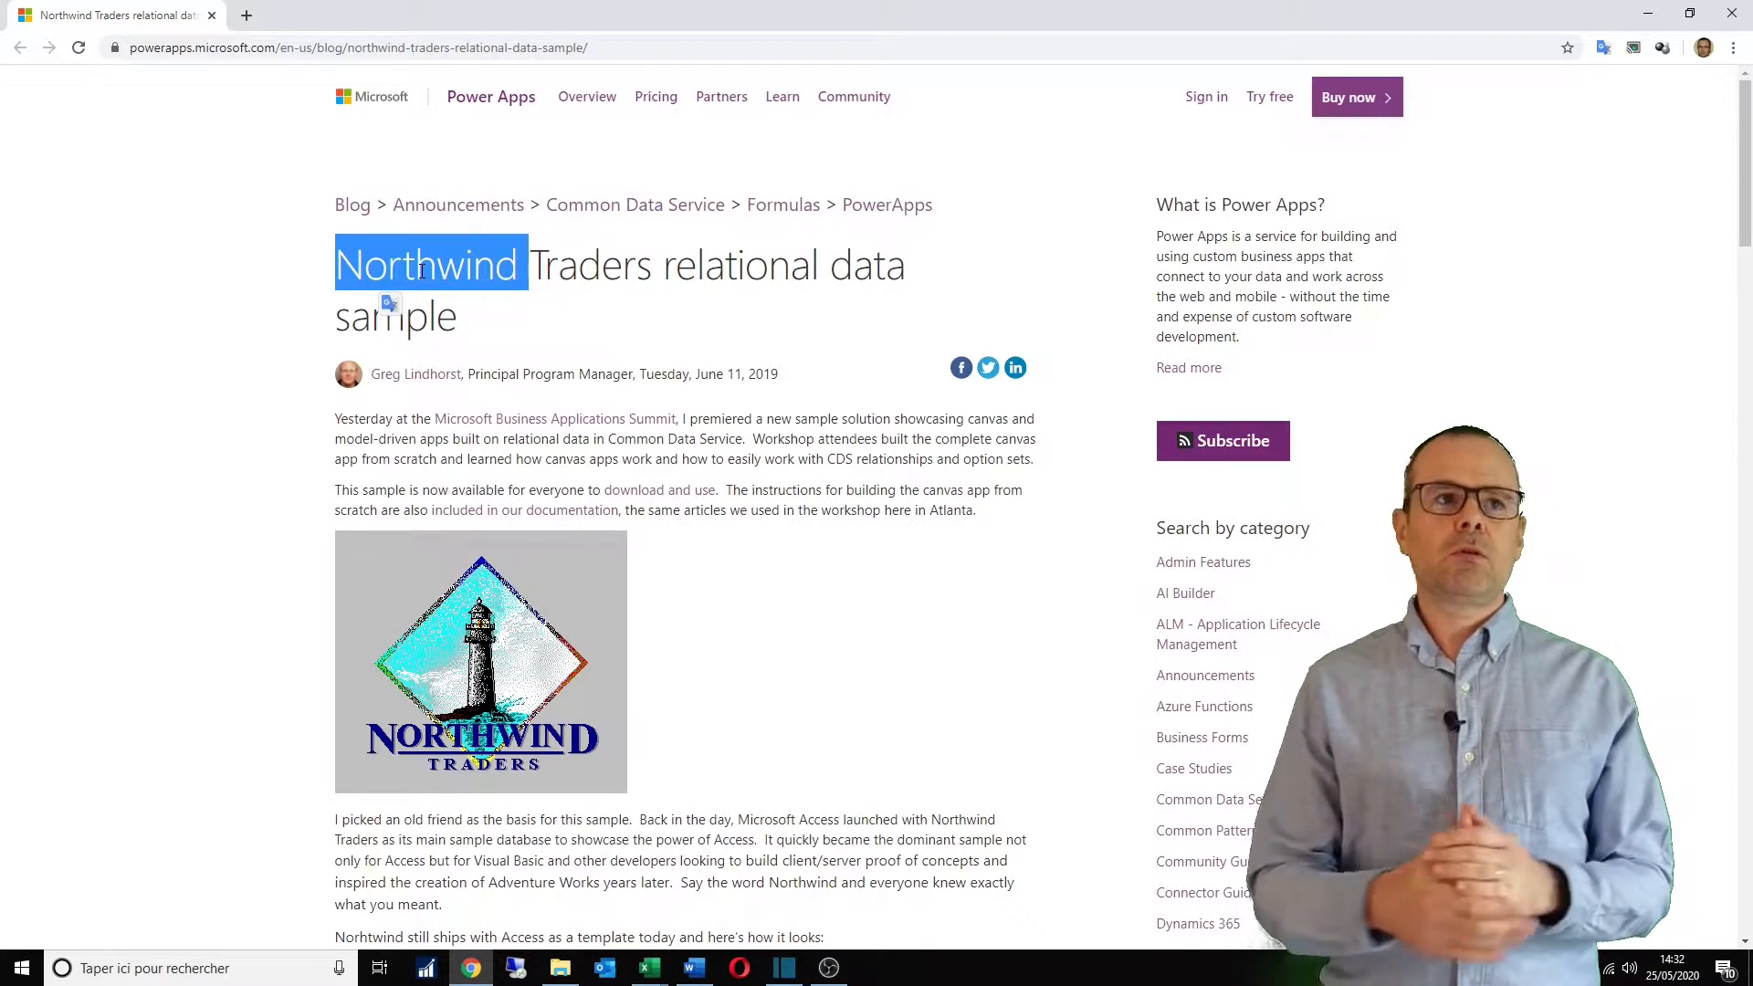
click(589, 333)
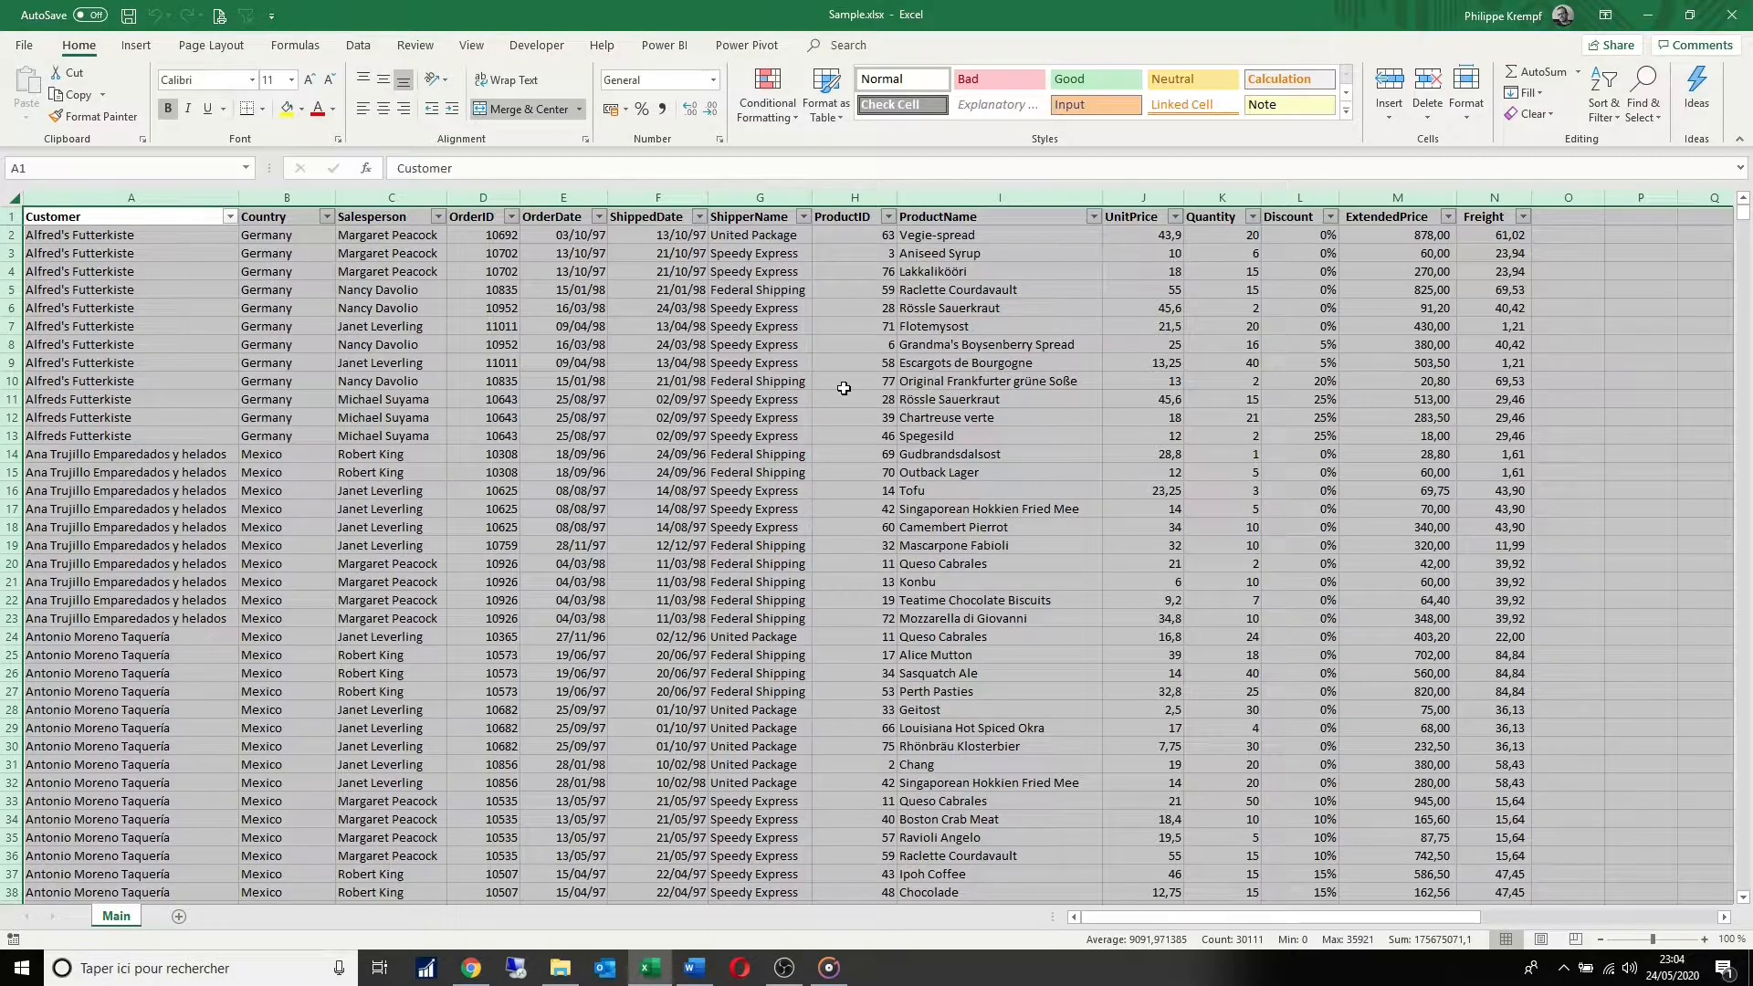
Step: Examine the order data on the Main sheet: a single order row and the ExtendedPrice, Customer, Country, Salesperson and OrderDate columns
click(544, 381)
click(11, 253)
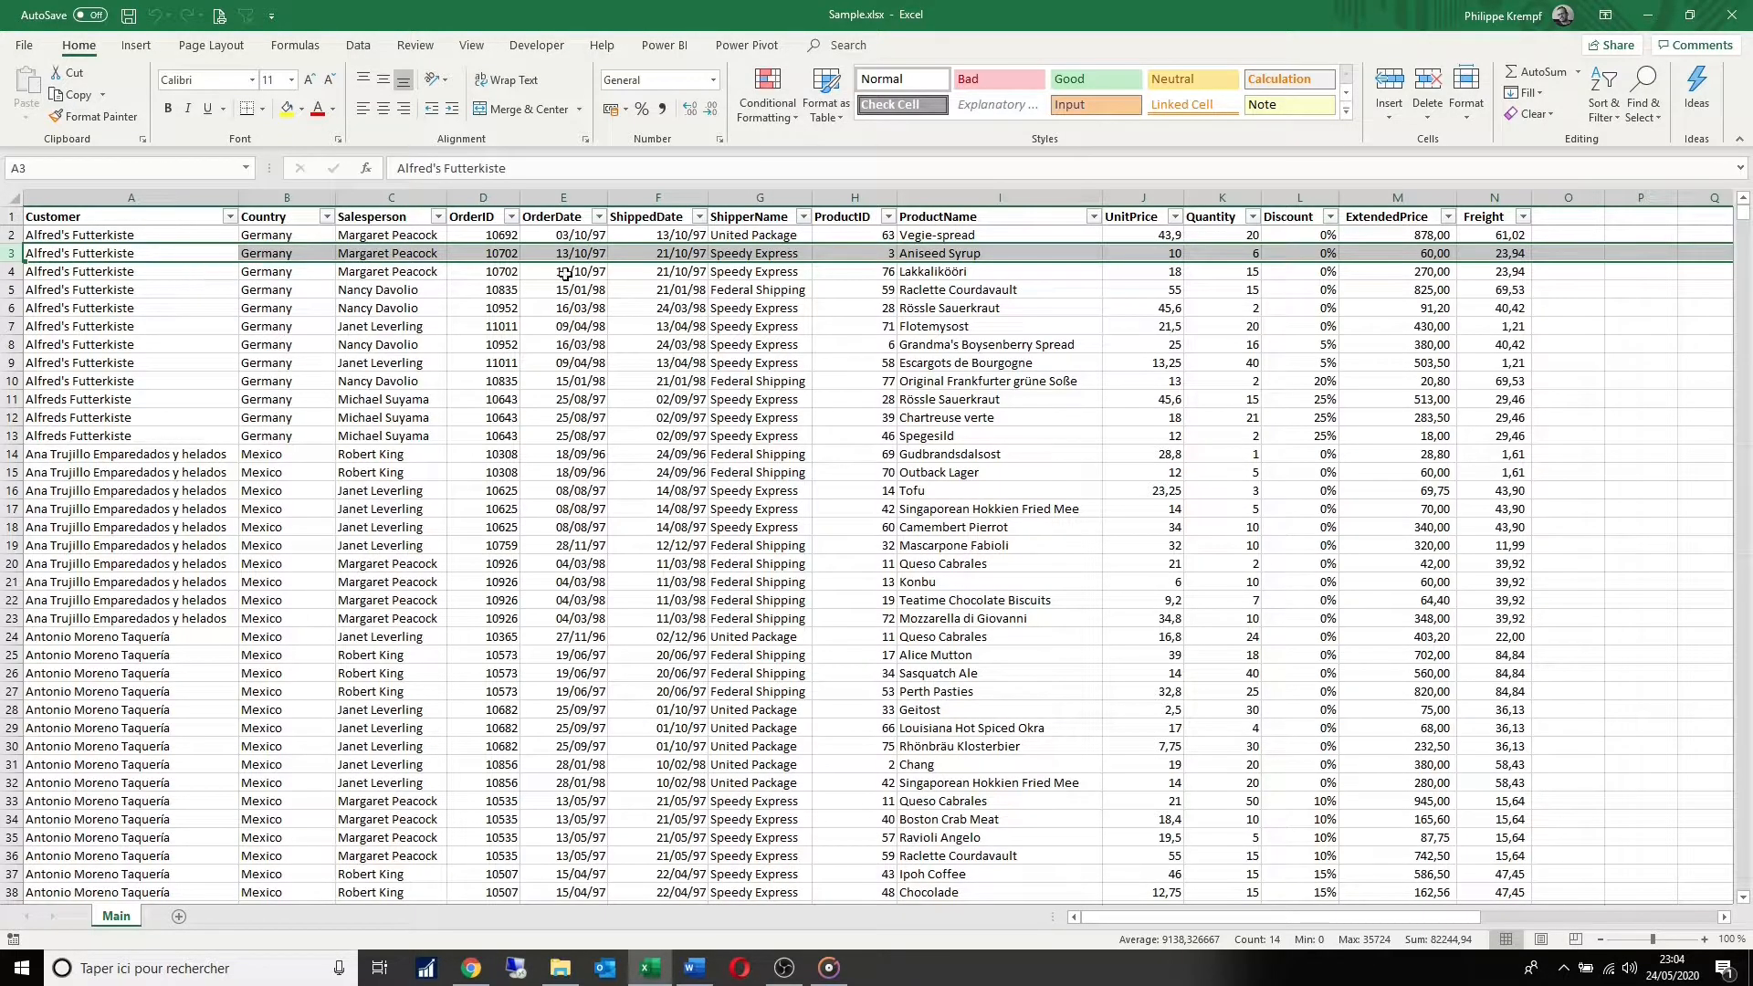
click(1393, 189)
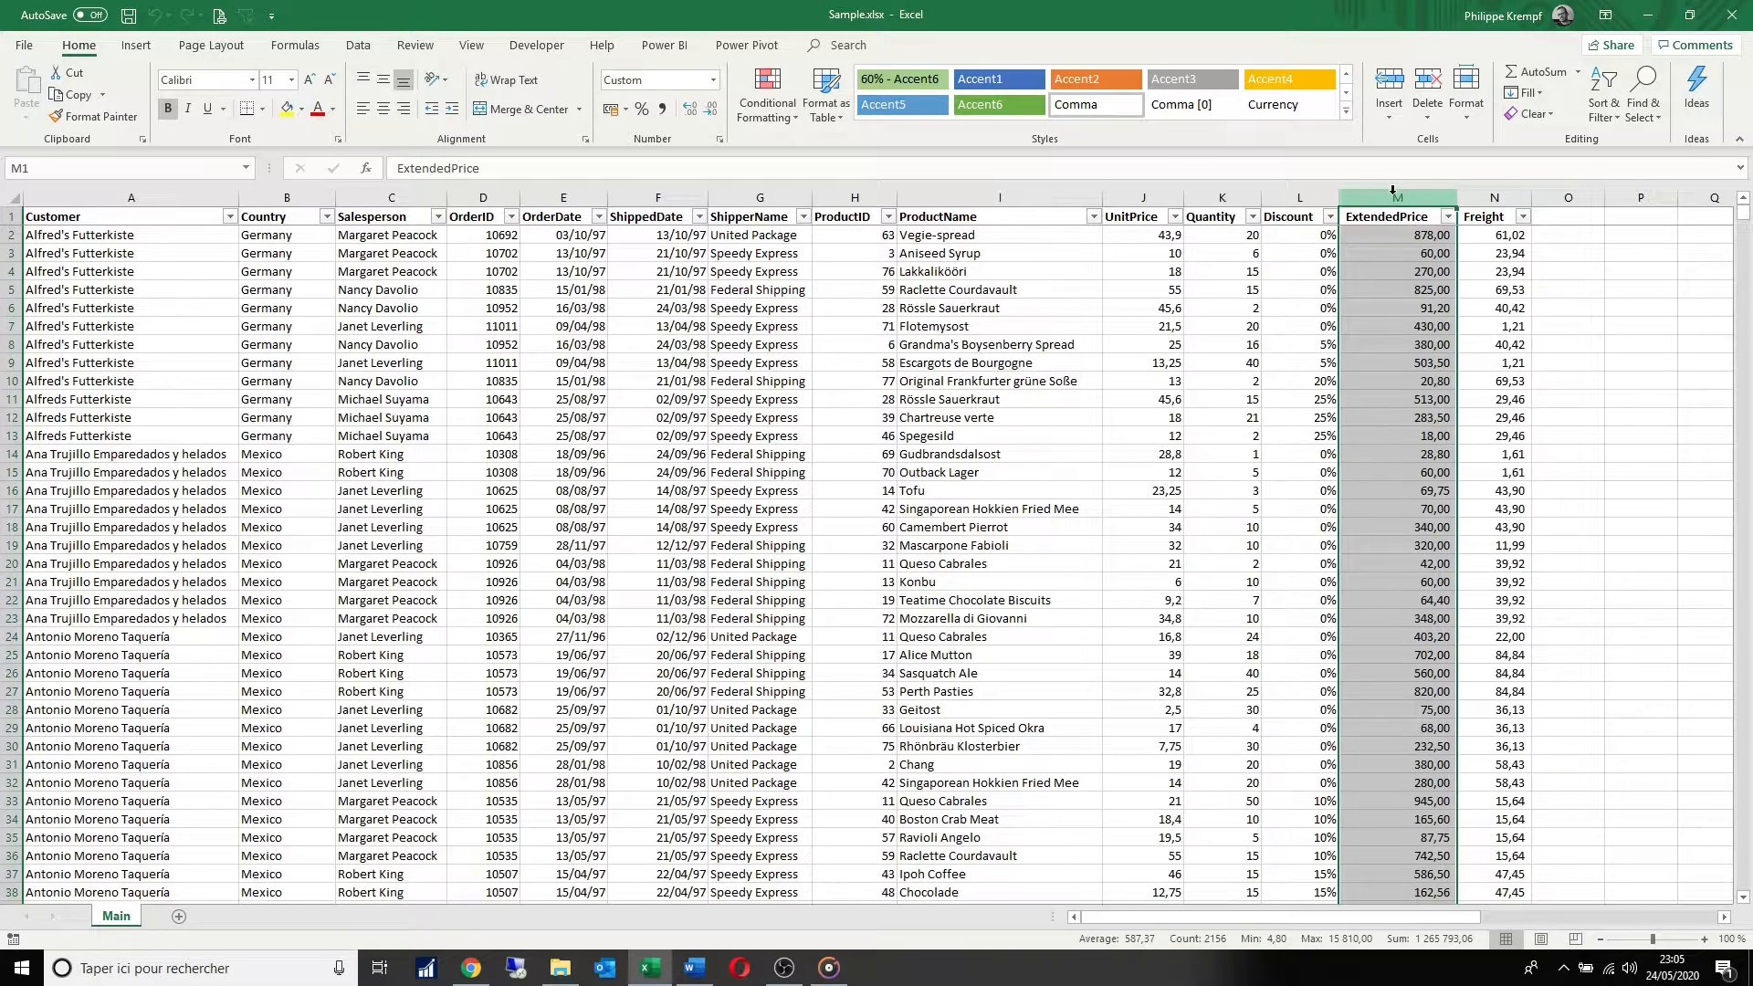
click(1220, 275)
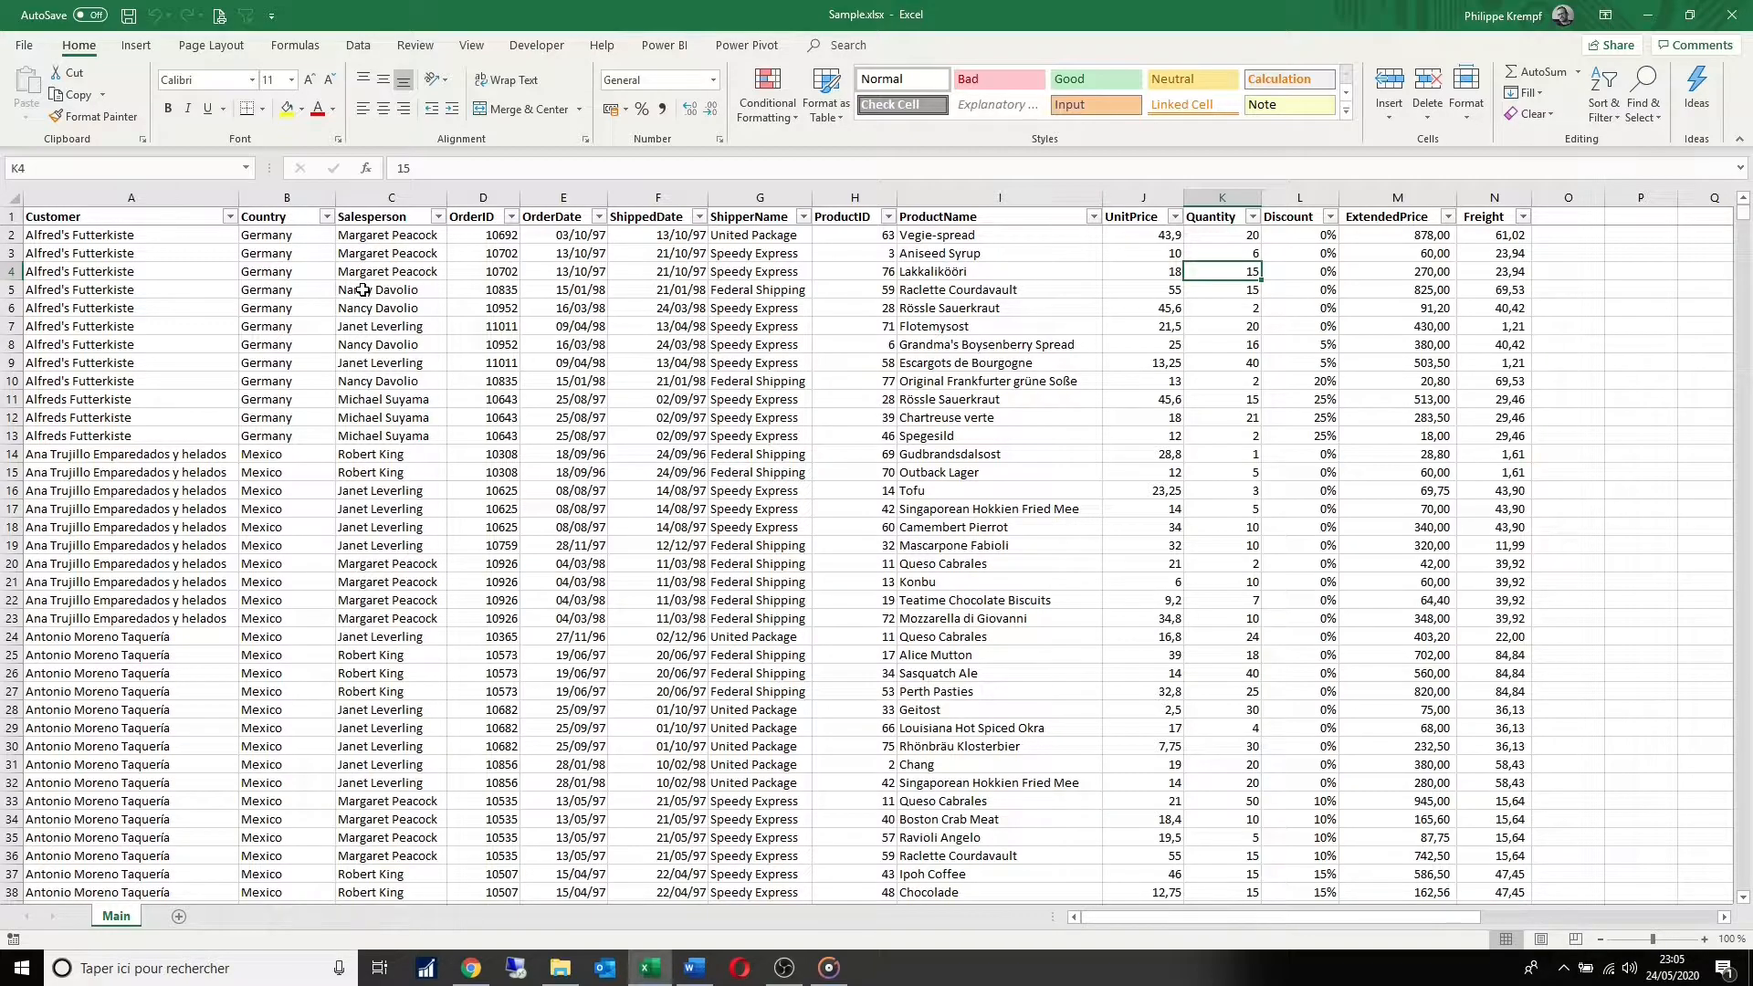
click(184, 199)
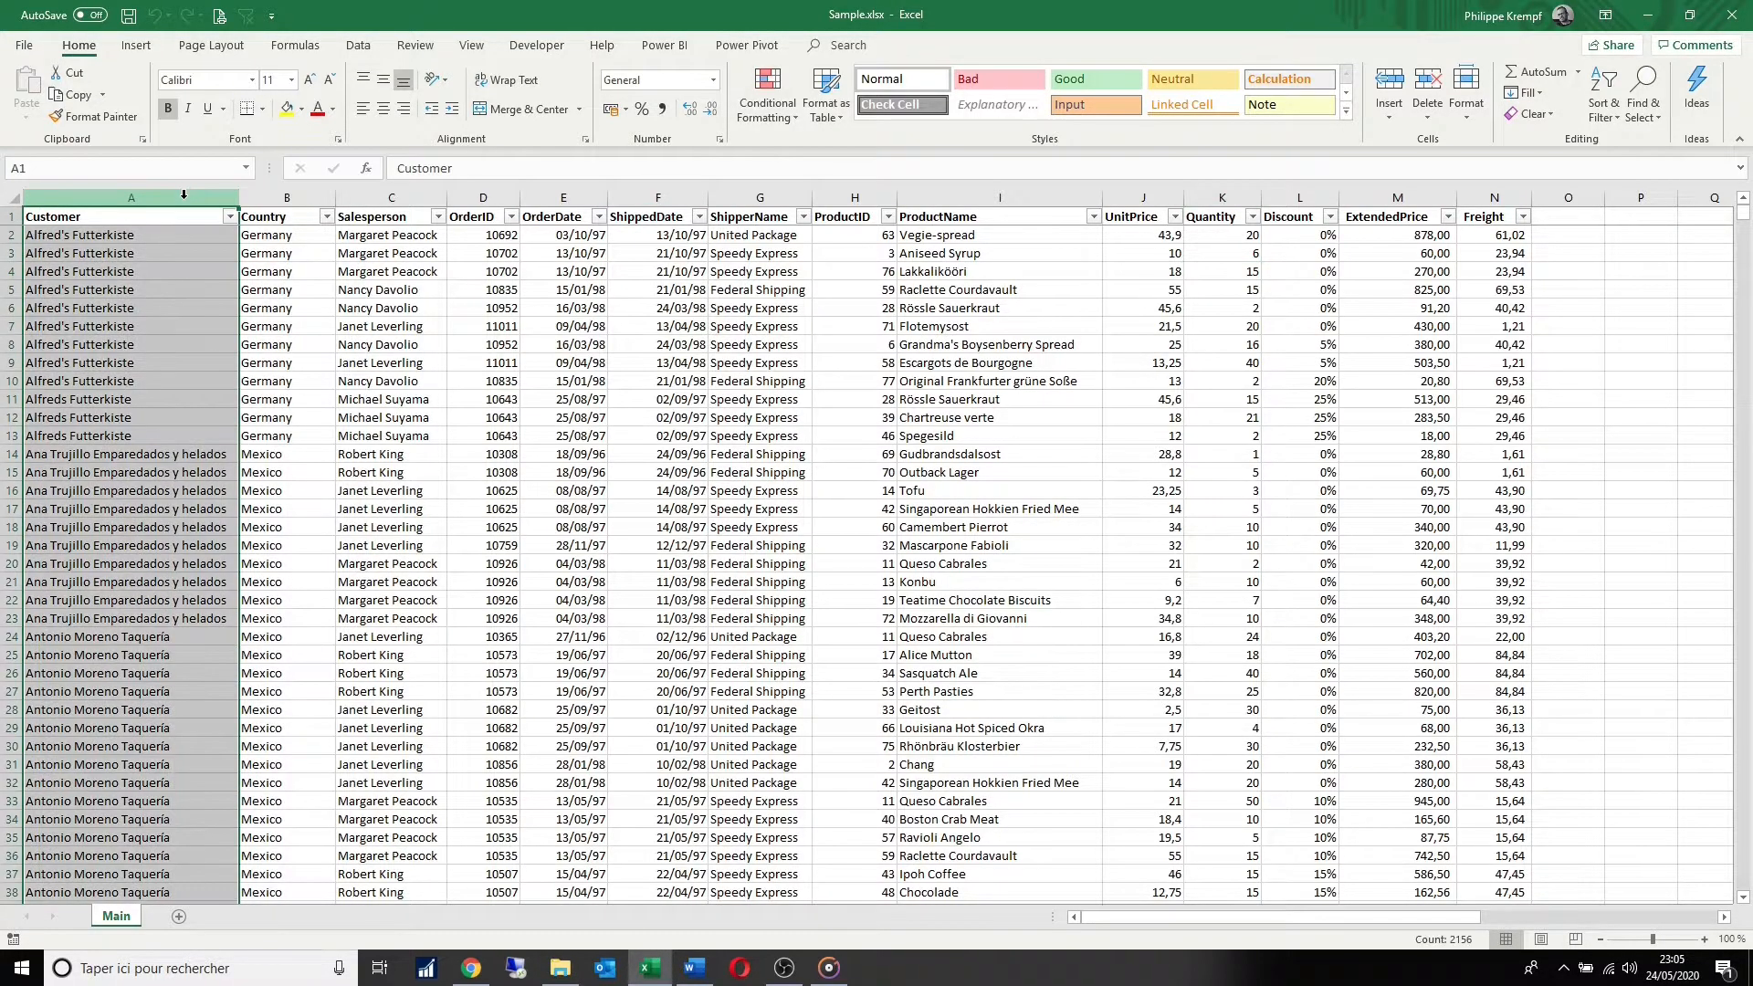
ctrl+click(286, 198)
ctrl+click(405, 197)
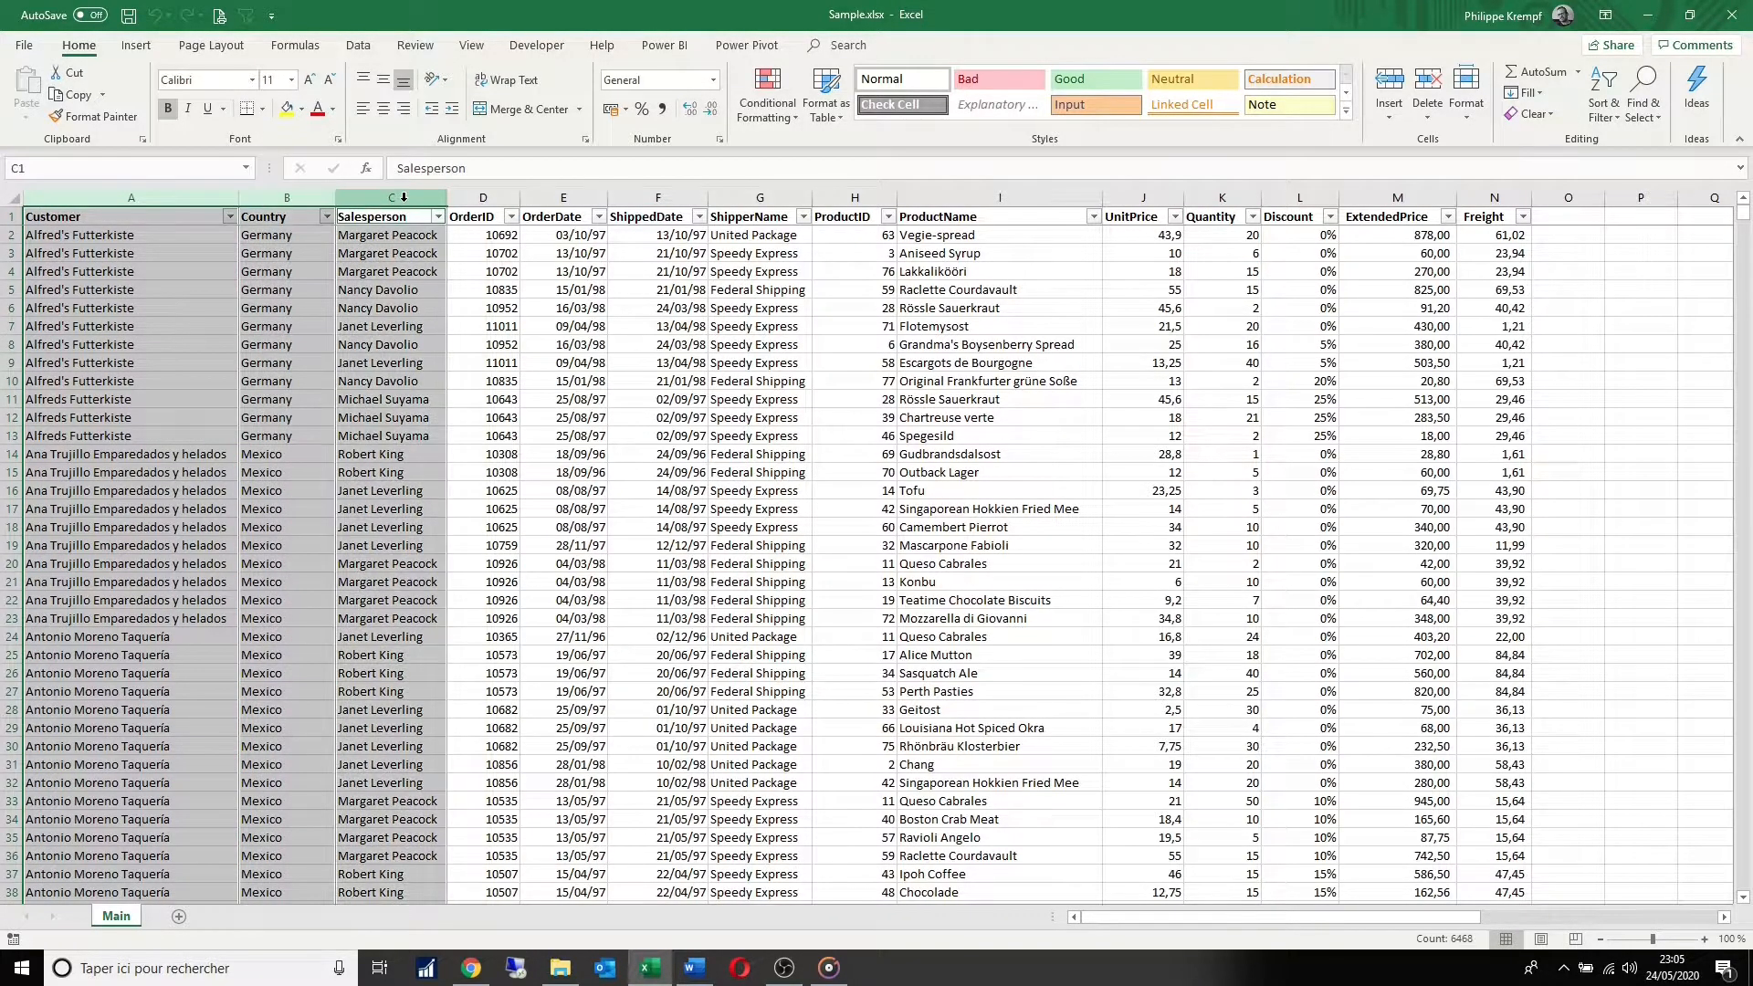
ctrl+click(543, 197)
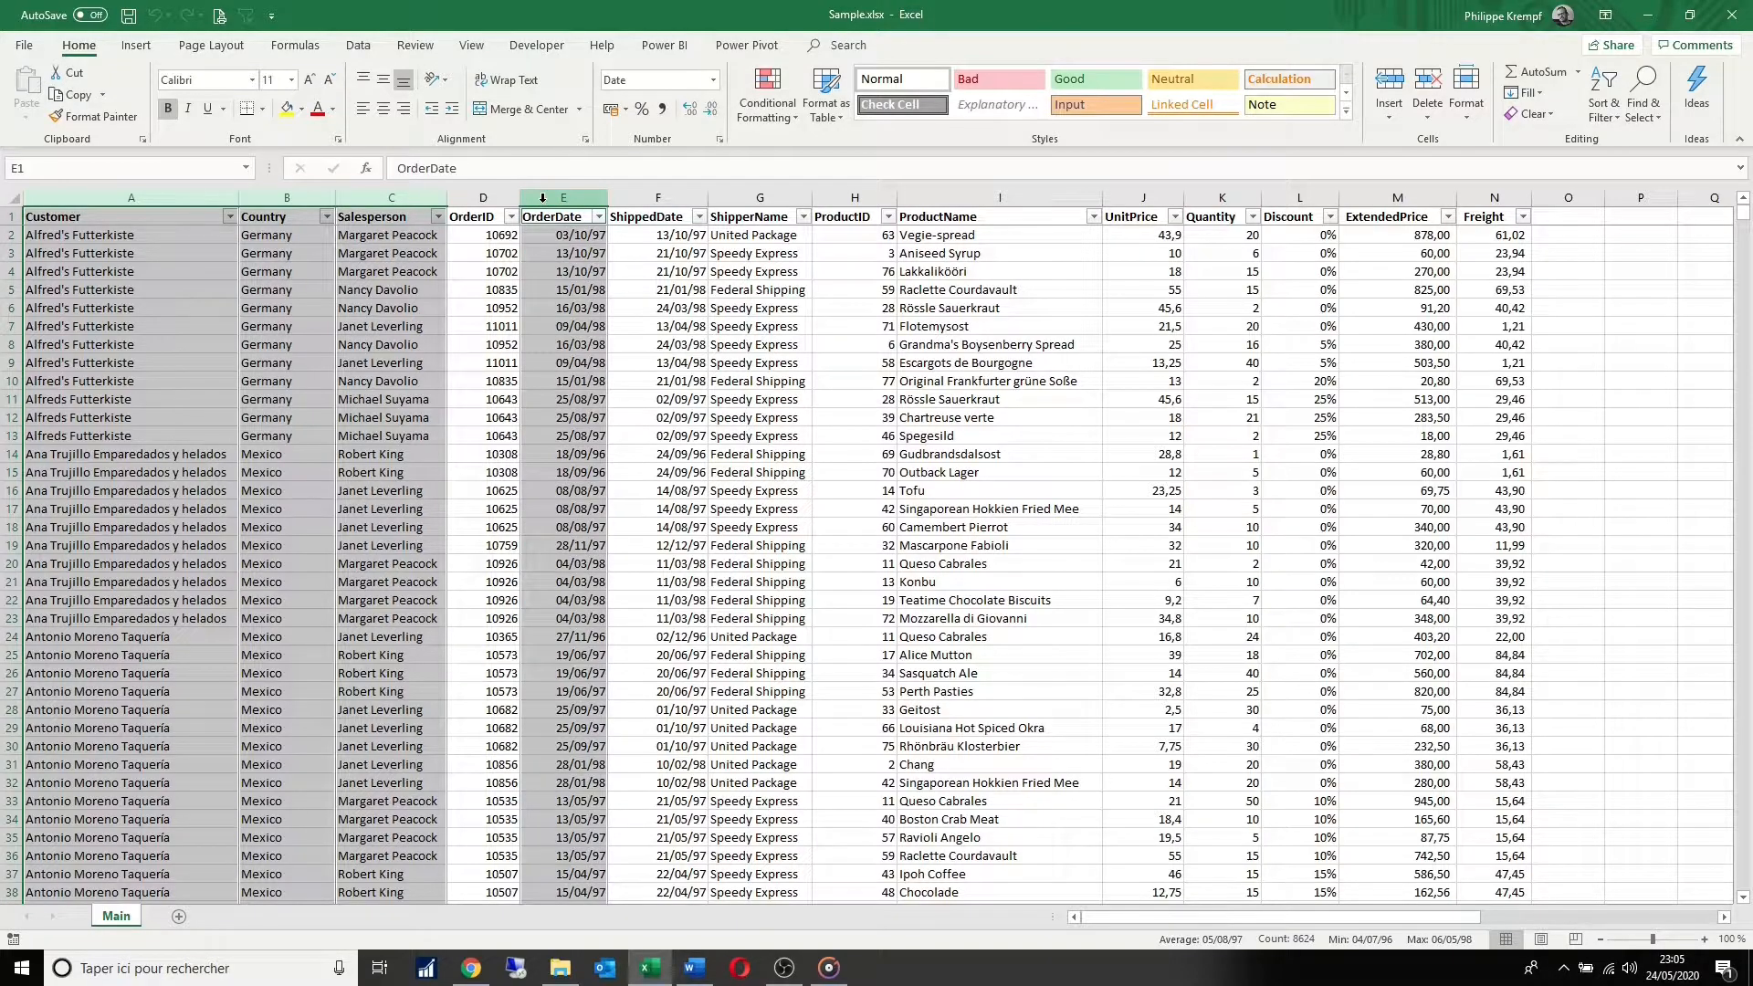
click(577, 286)
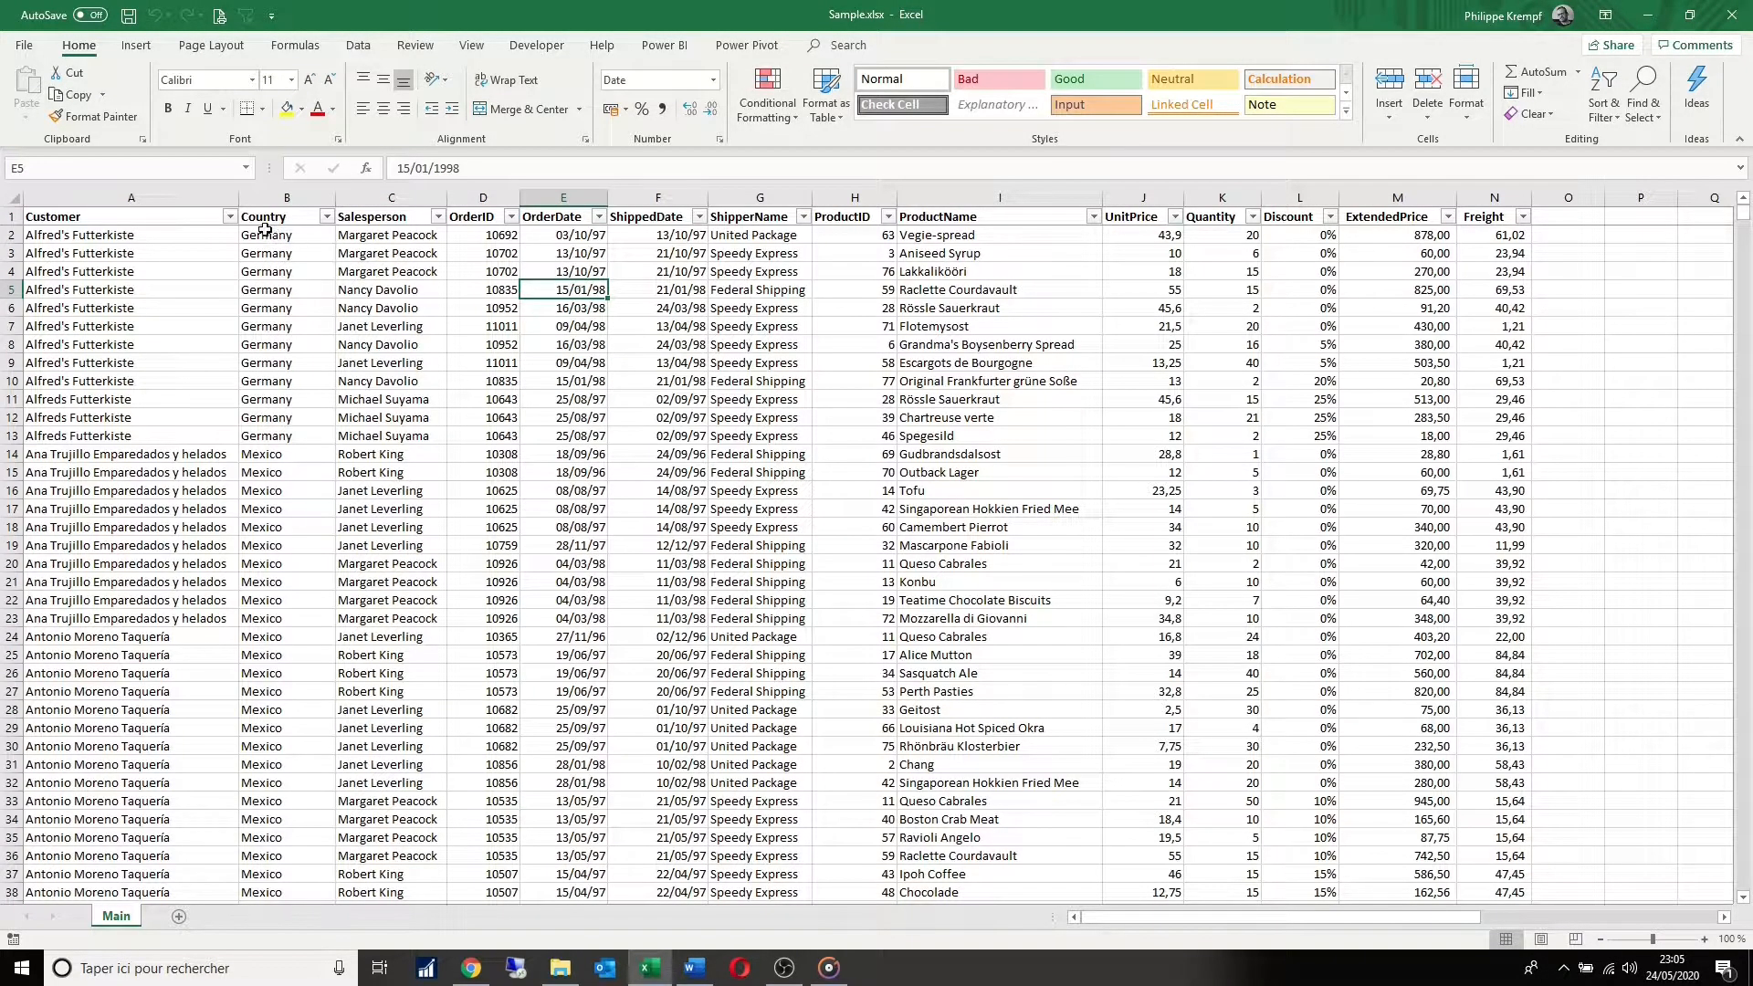
Step: Create a PivotTable on a new worksheet from the whole data range A1:N2156 of the Main sheet
click(187, 214)
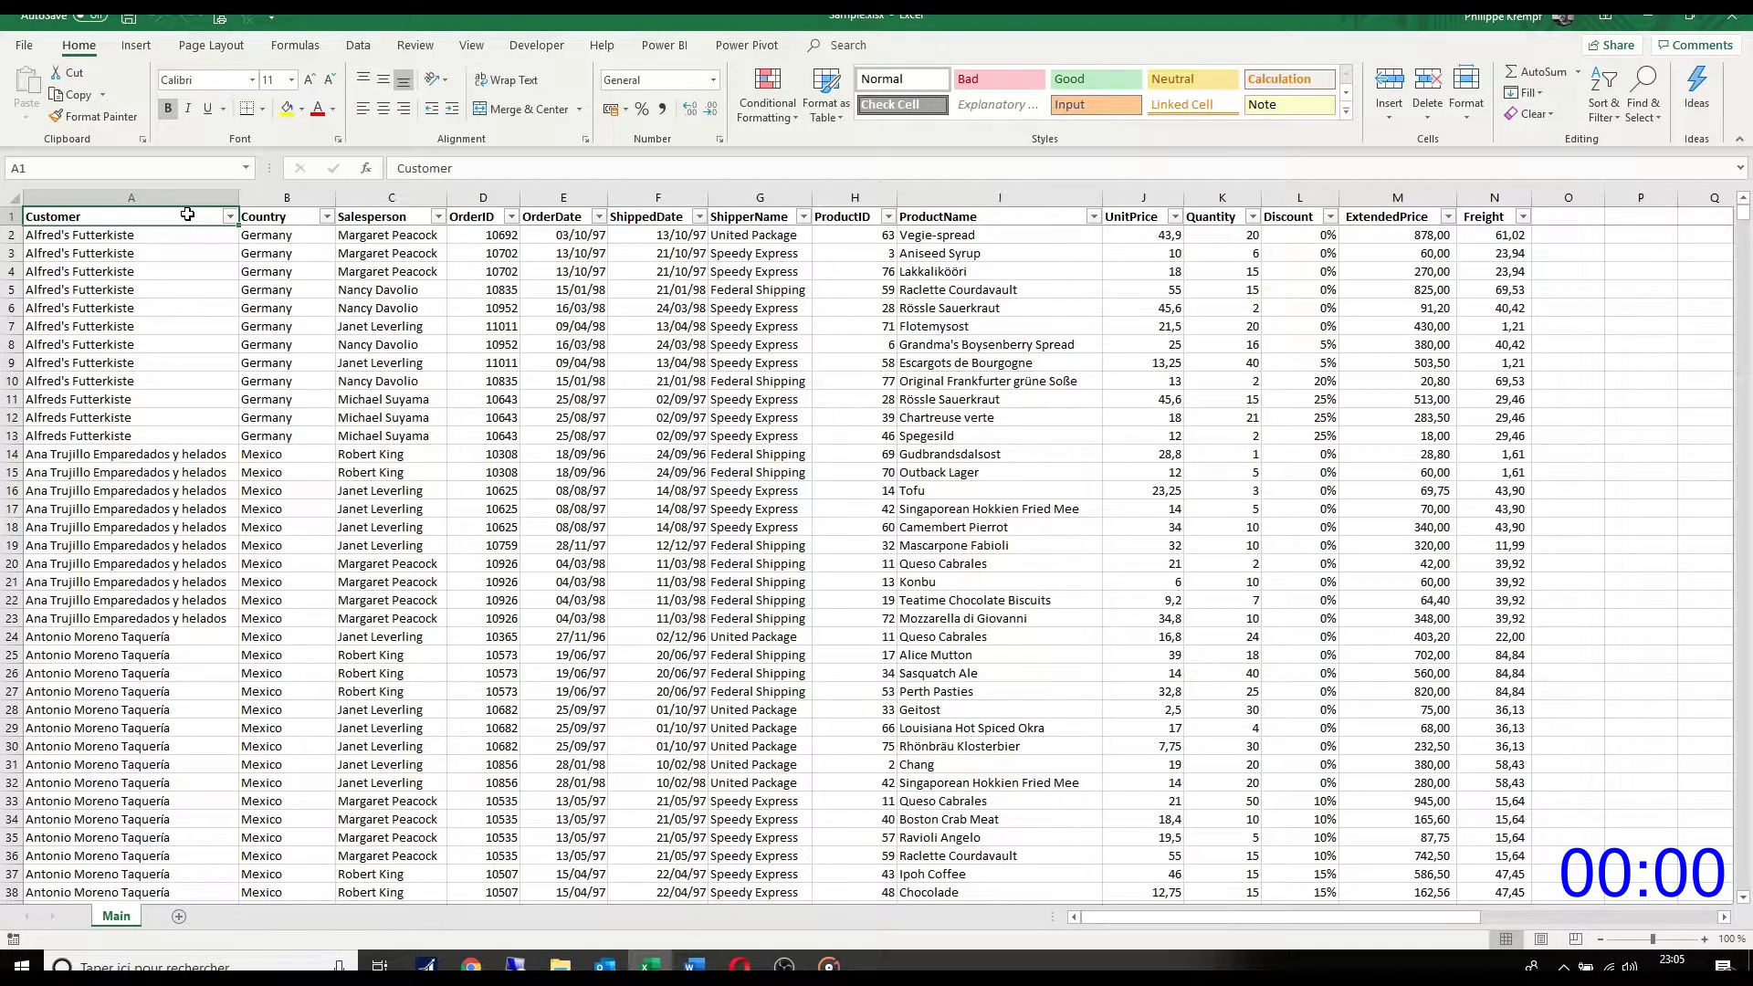
key(ctrl+shift+Right)
key(ctrl+shift+Down)
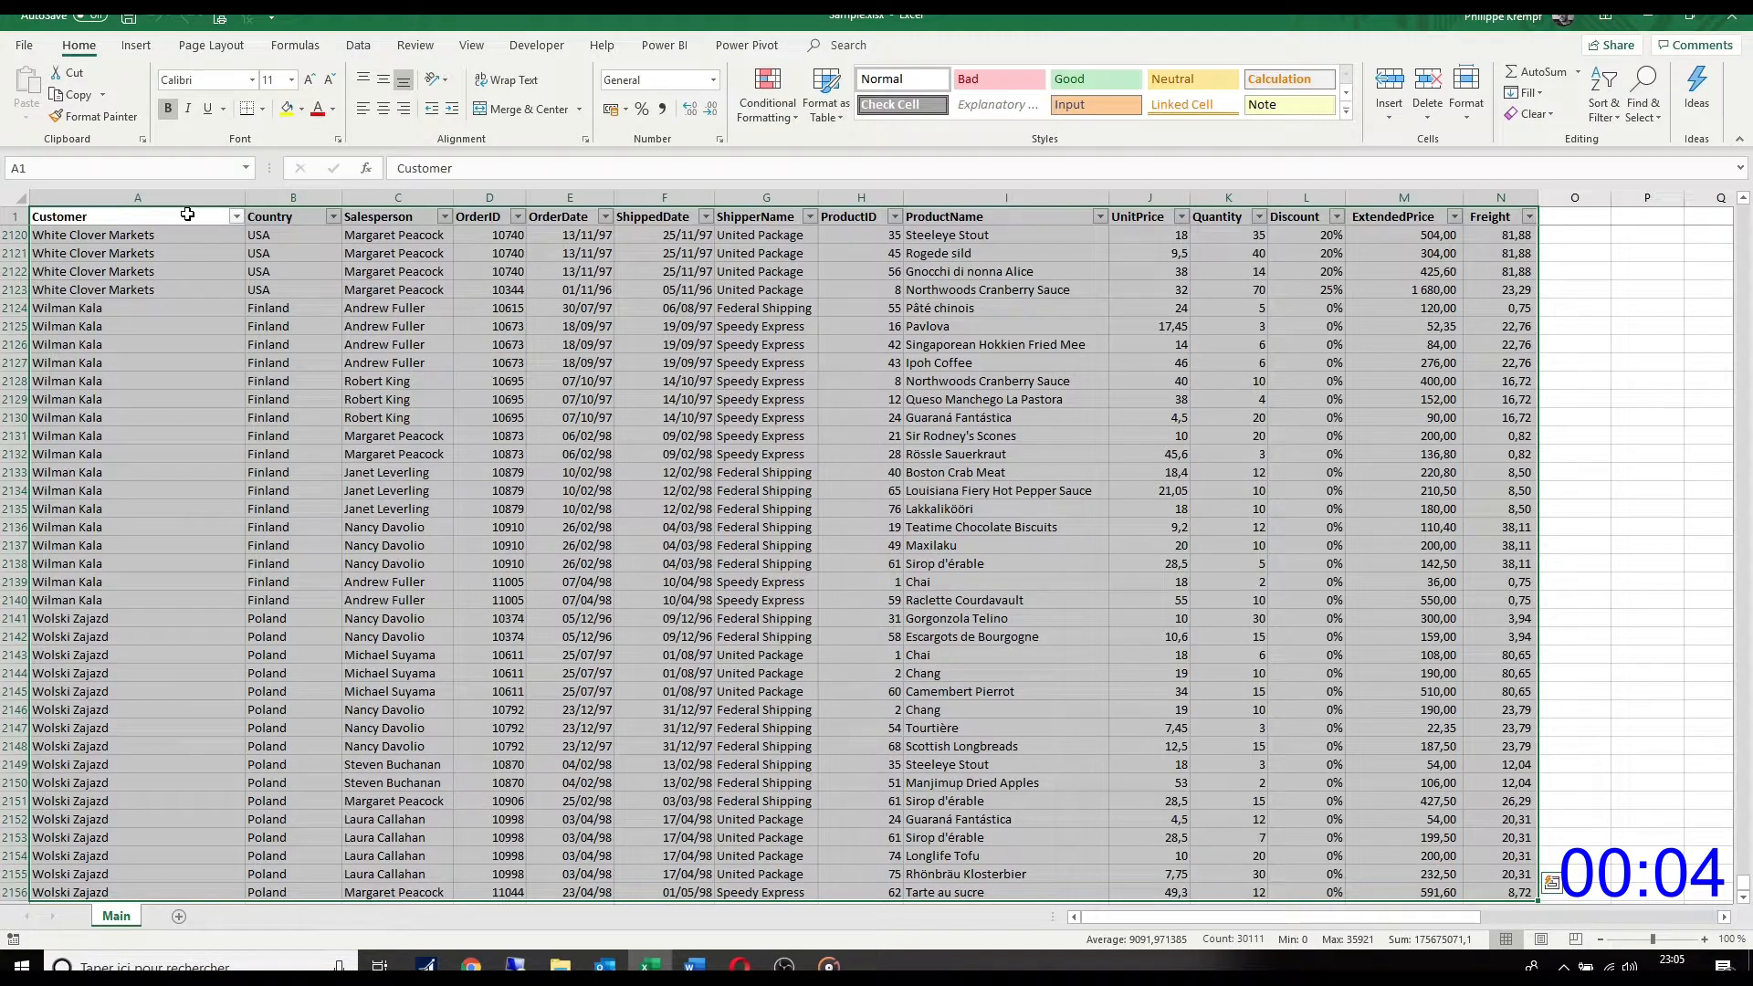
click(137, 45)
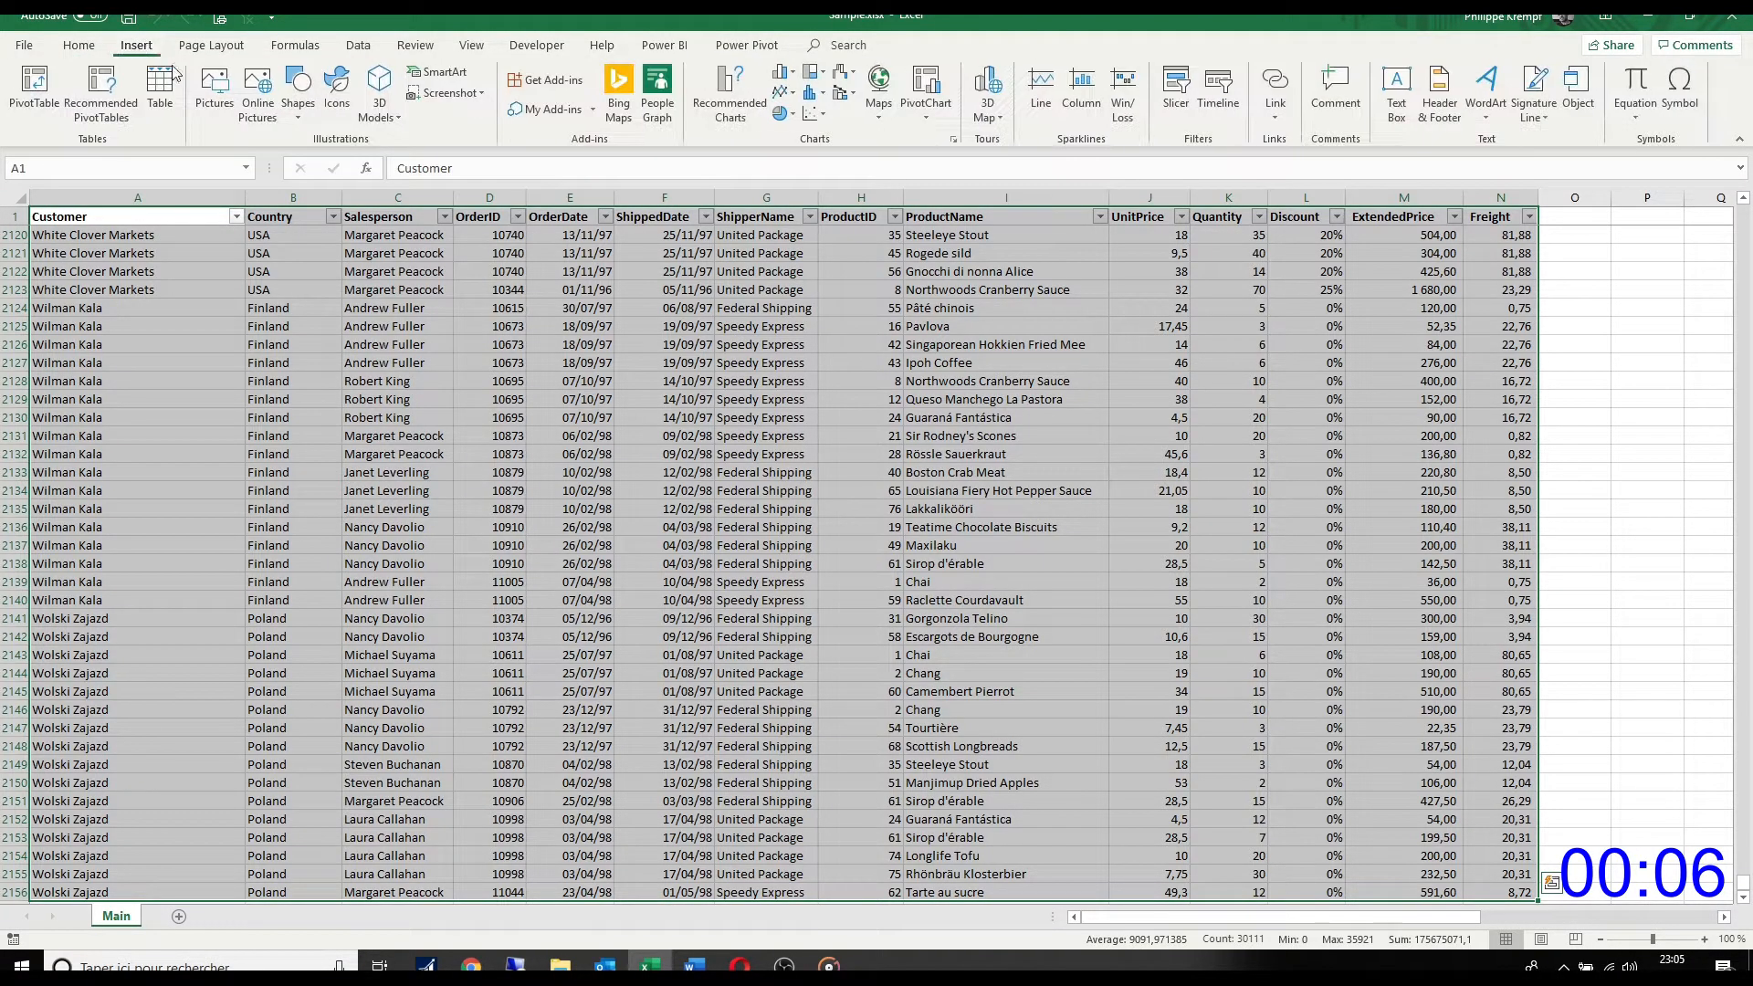
click(35, 91)
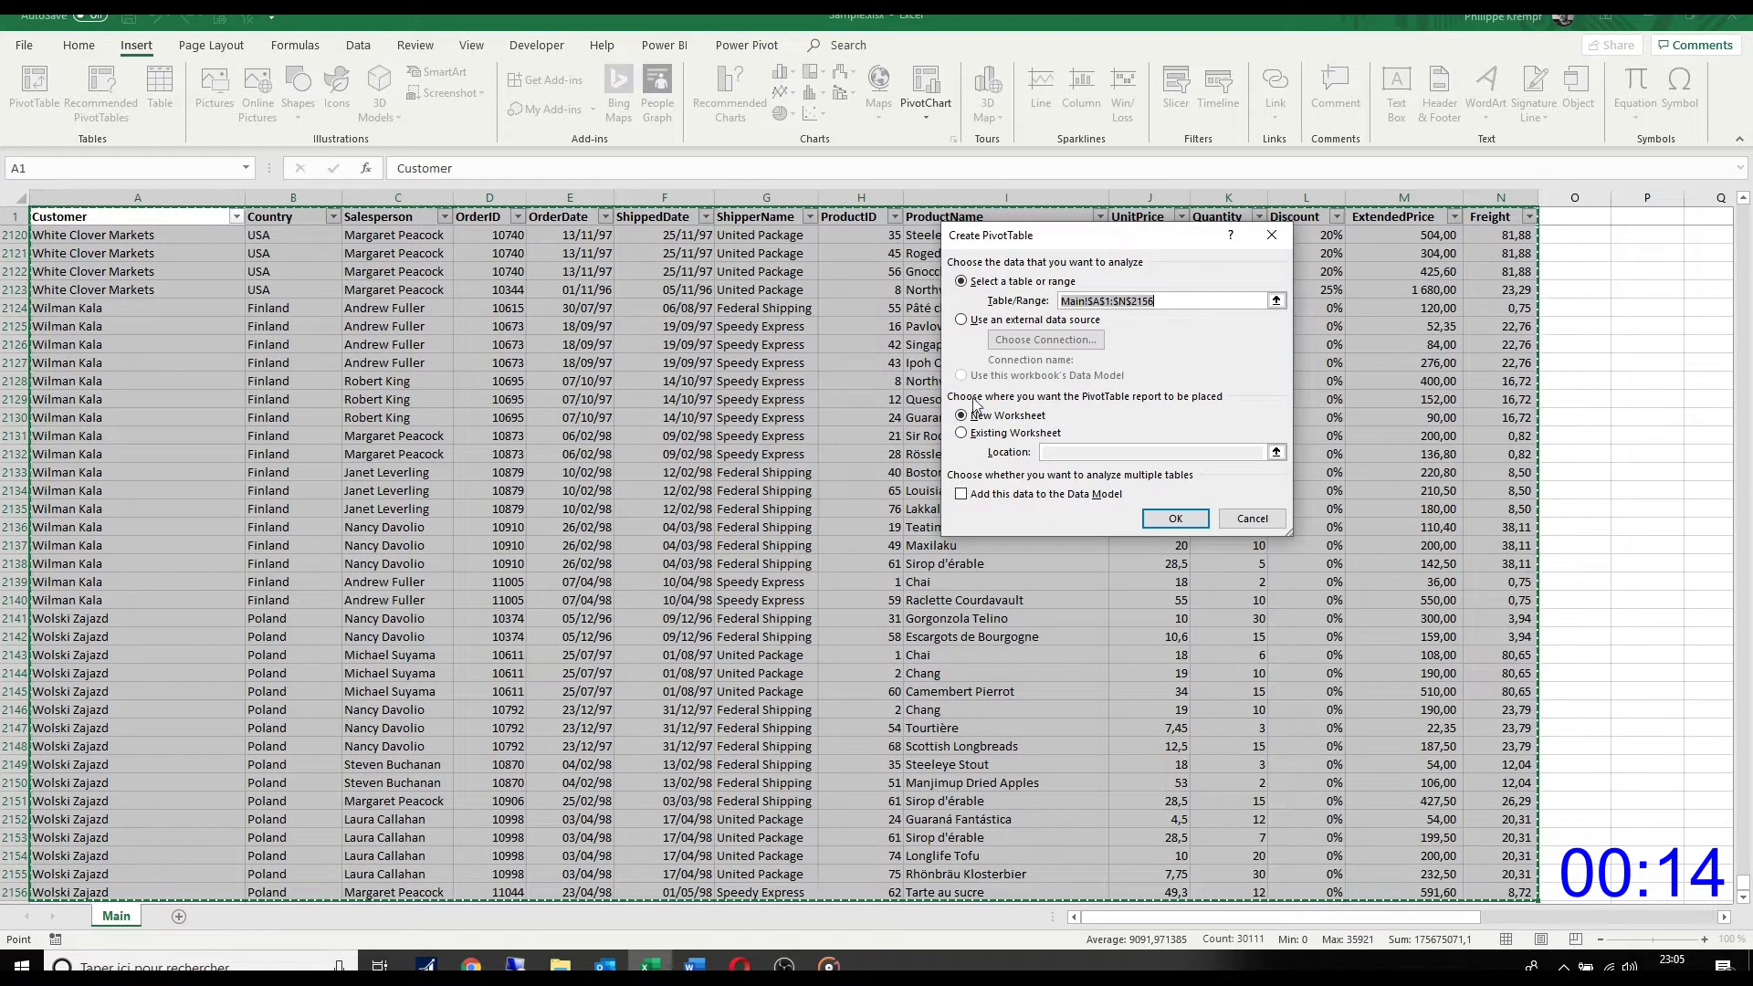
click(1177, 519)
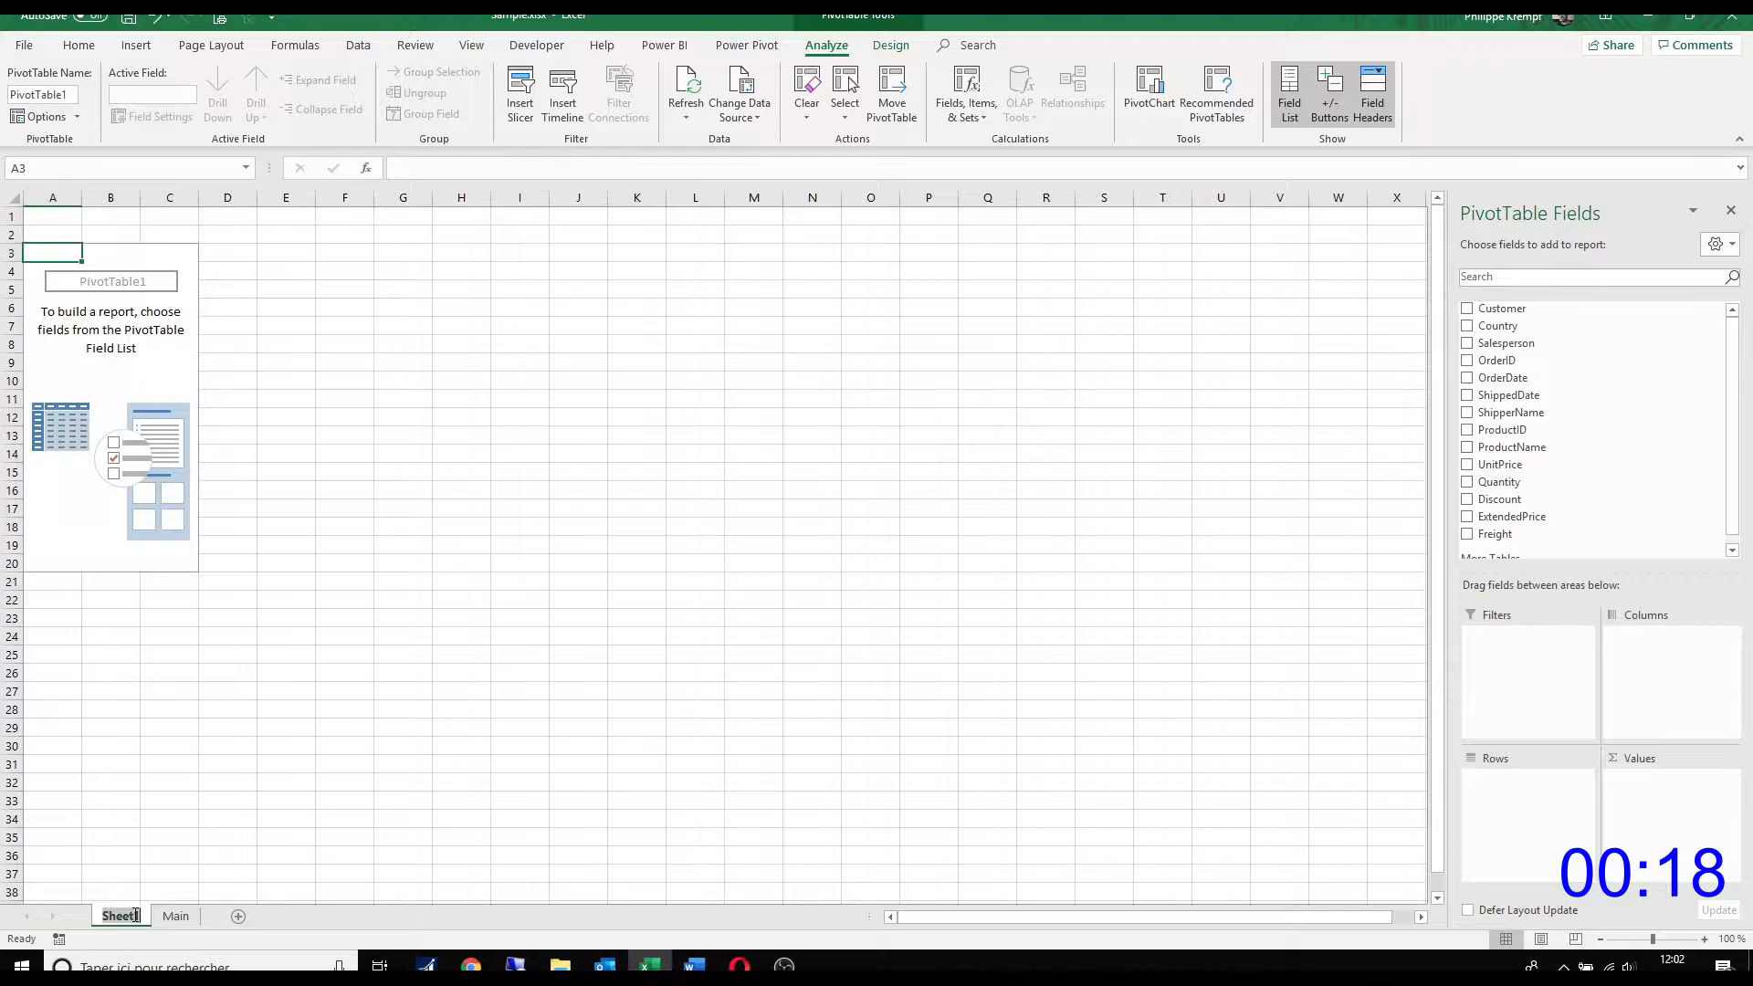
Step: Rename the new PivotTable worksheet as Dashboard
double_click(135, 916)
text(Dashboa)
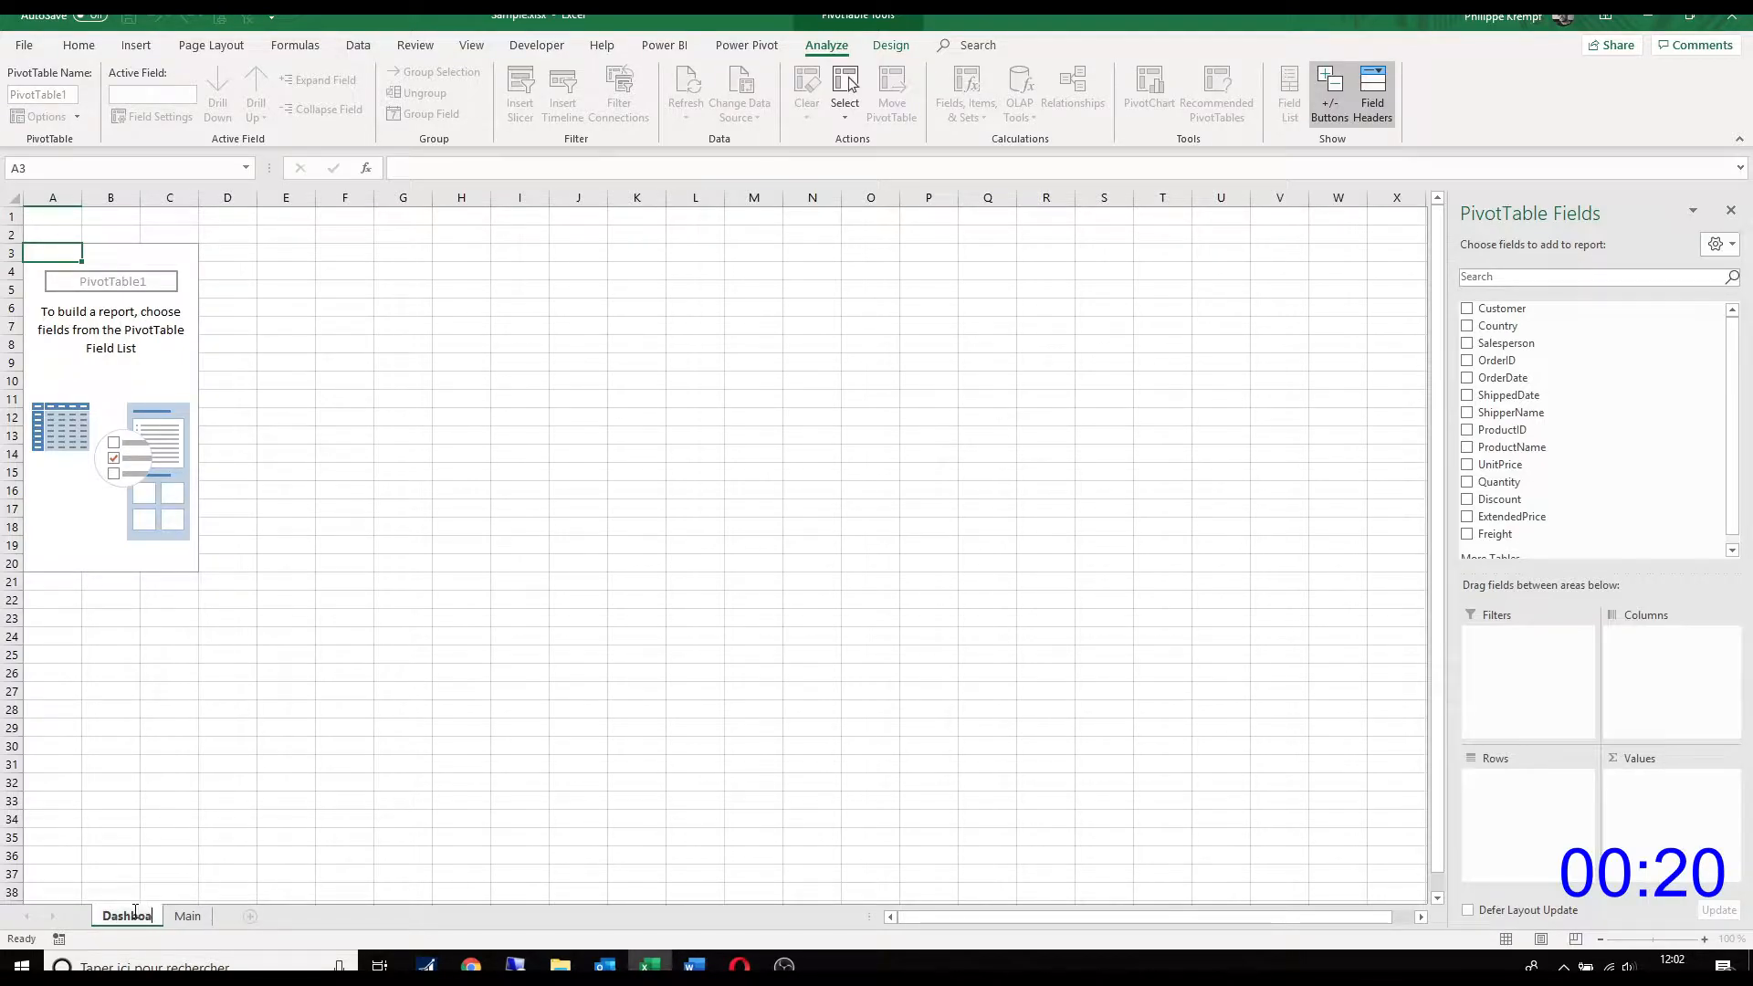
text(rd)
key(Return)
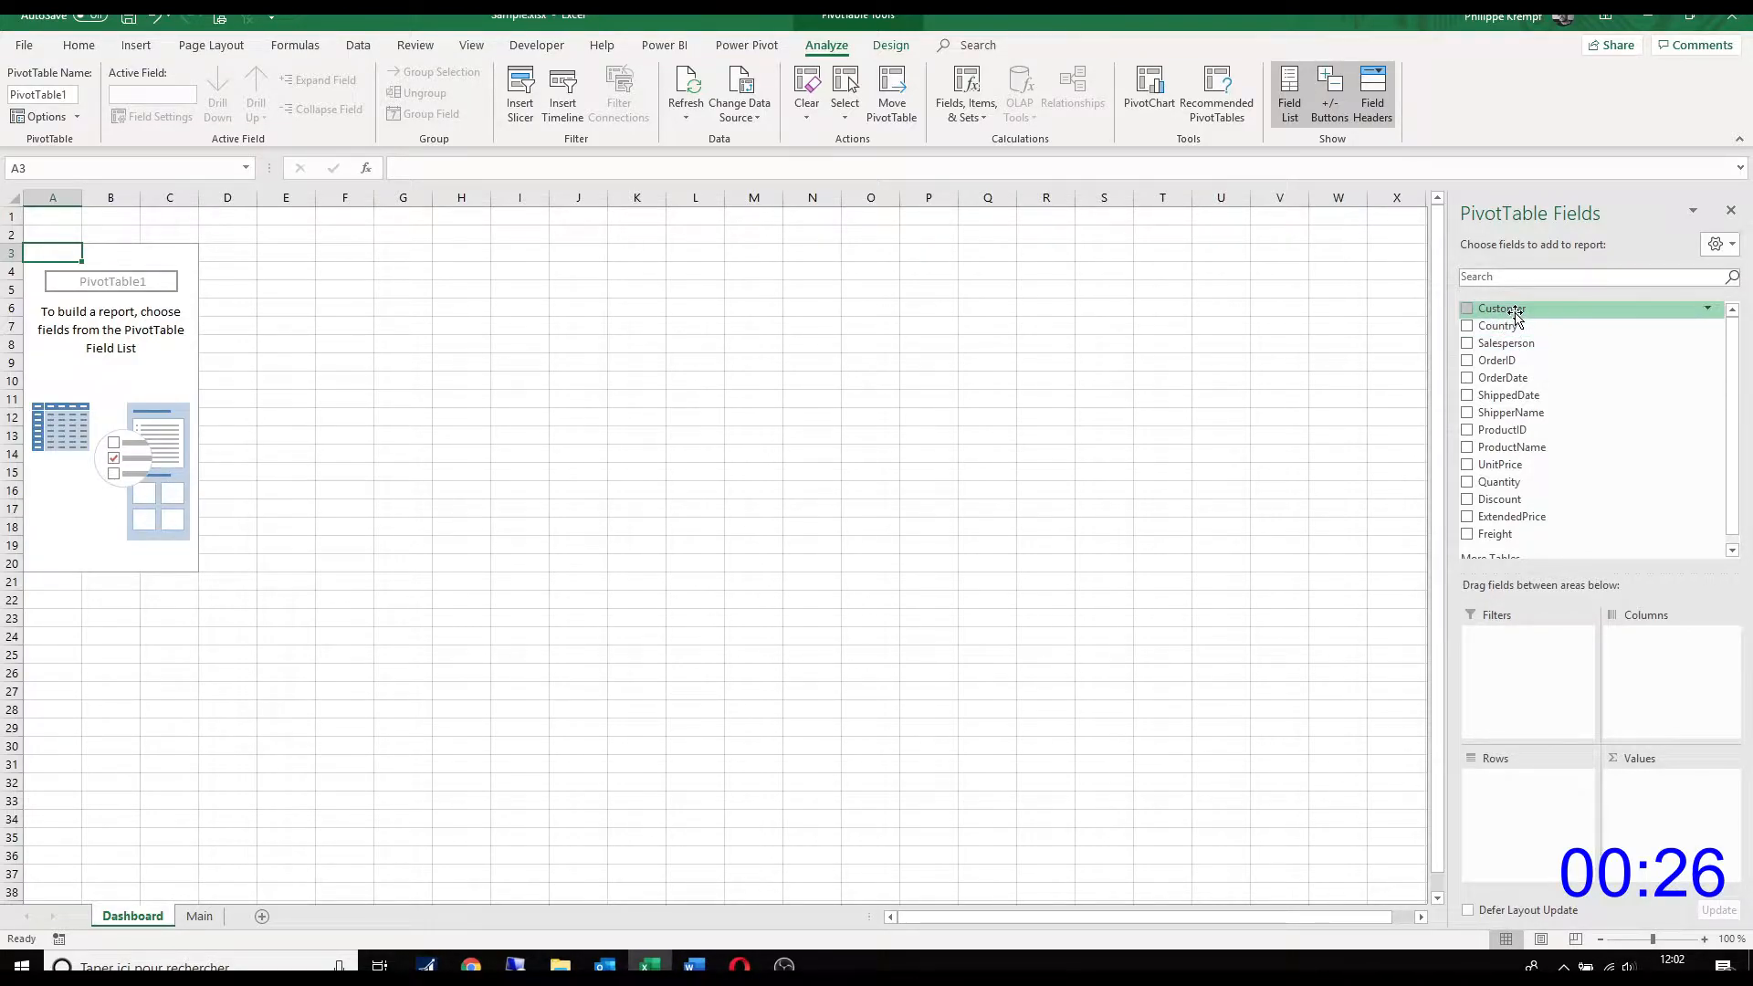
Step: Build the PivotTable with Salesperson as rows and the sum of ExtendedPrice as values, and rename the headers SalesPerson and Revenue
drag(1513, 345, 1520, 780)
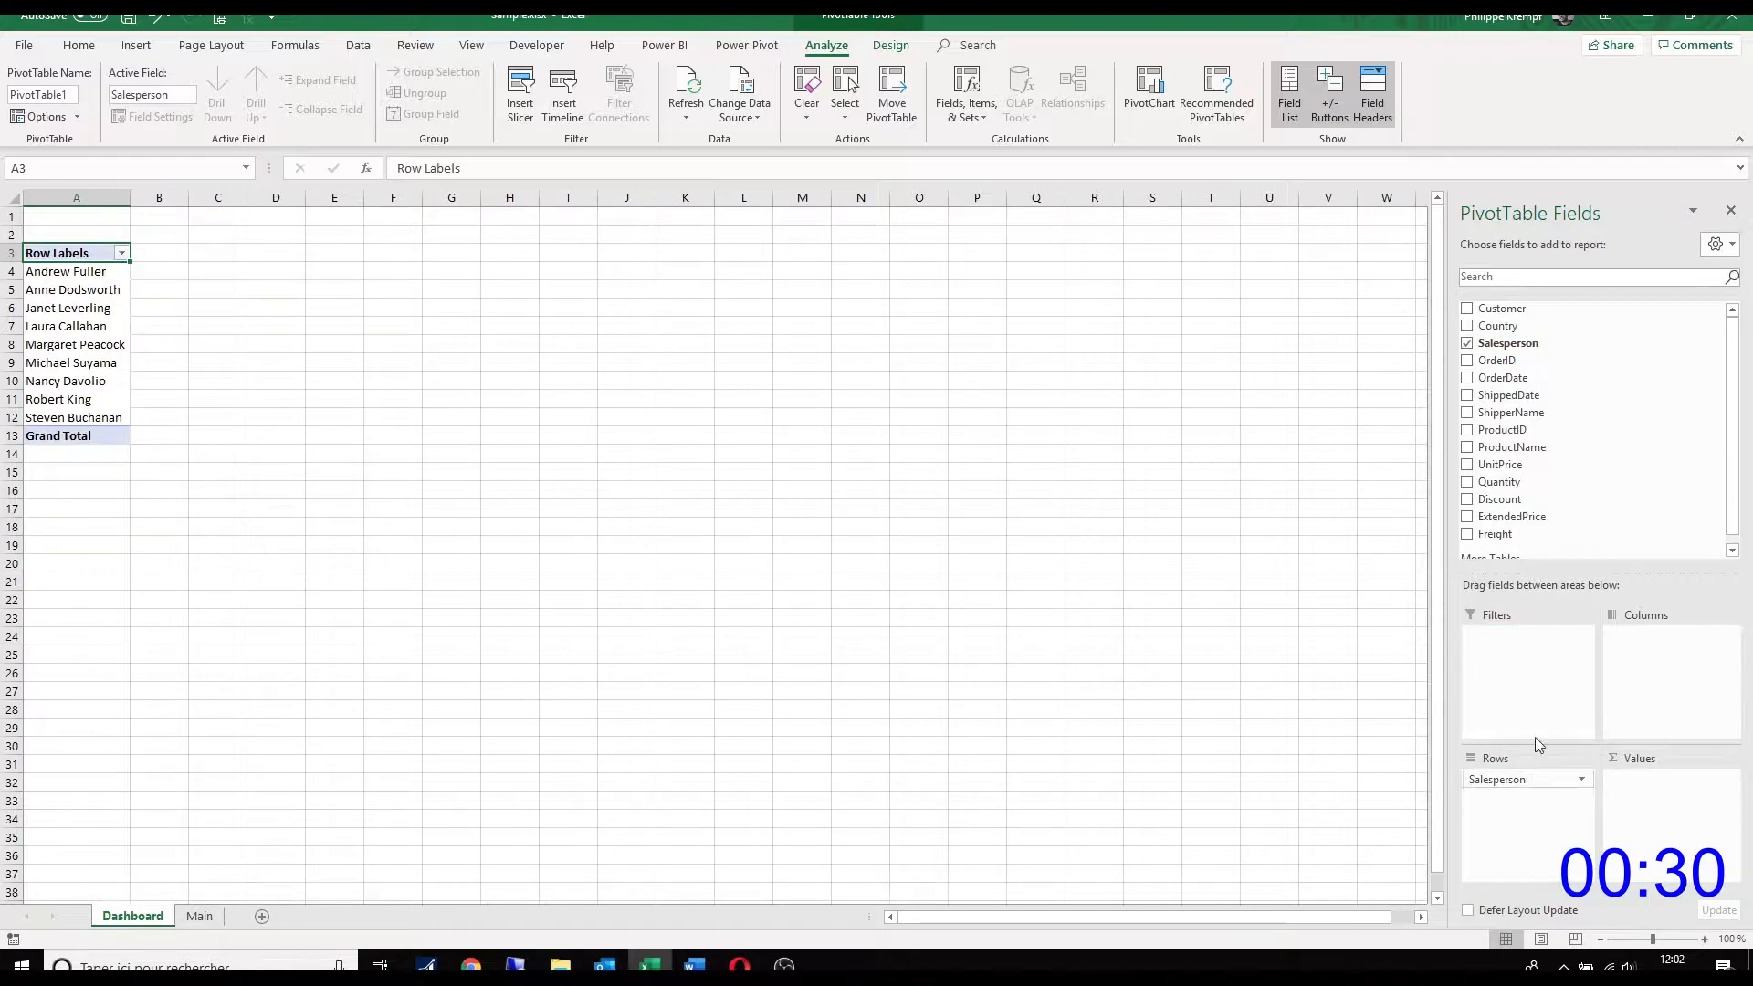
drag(1512, 517, 1677, 783)
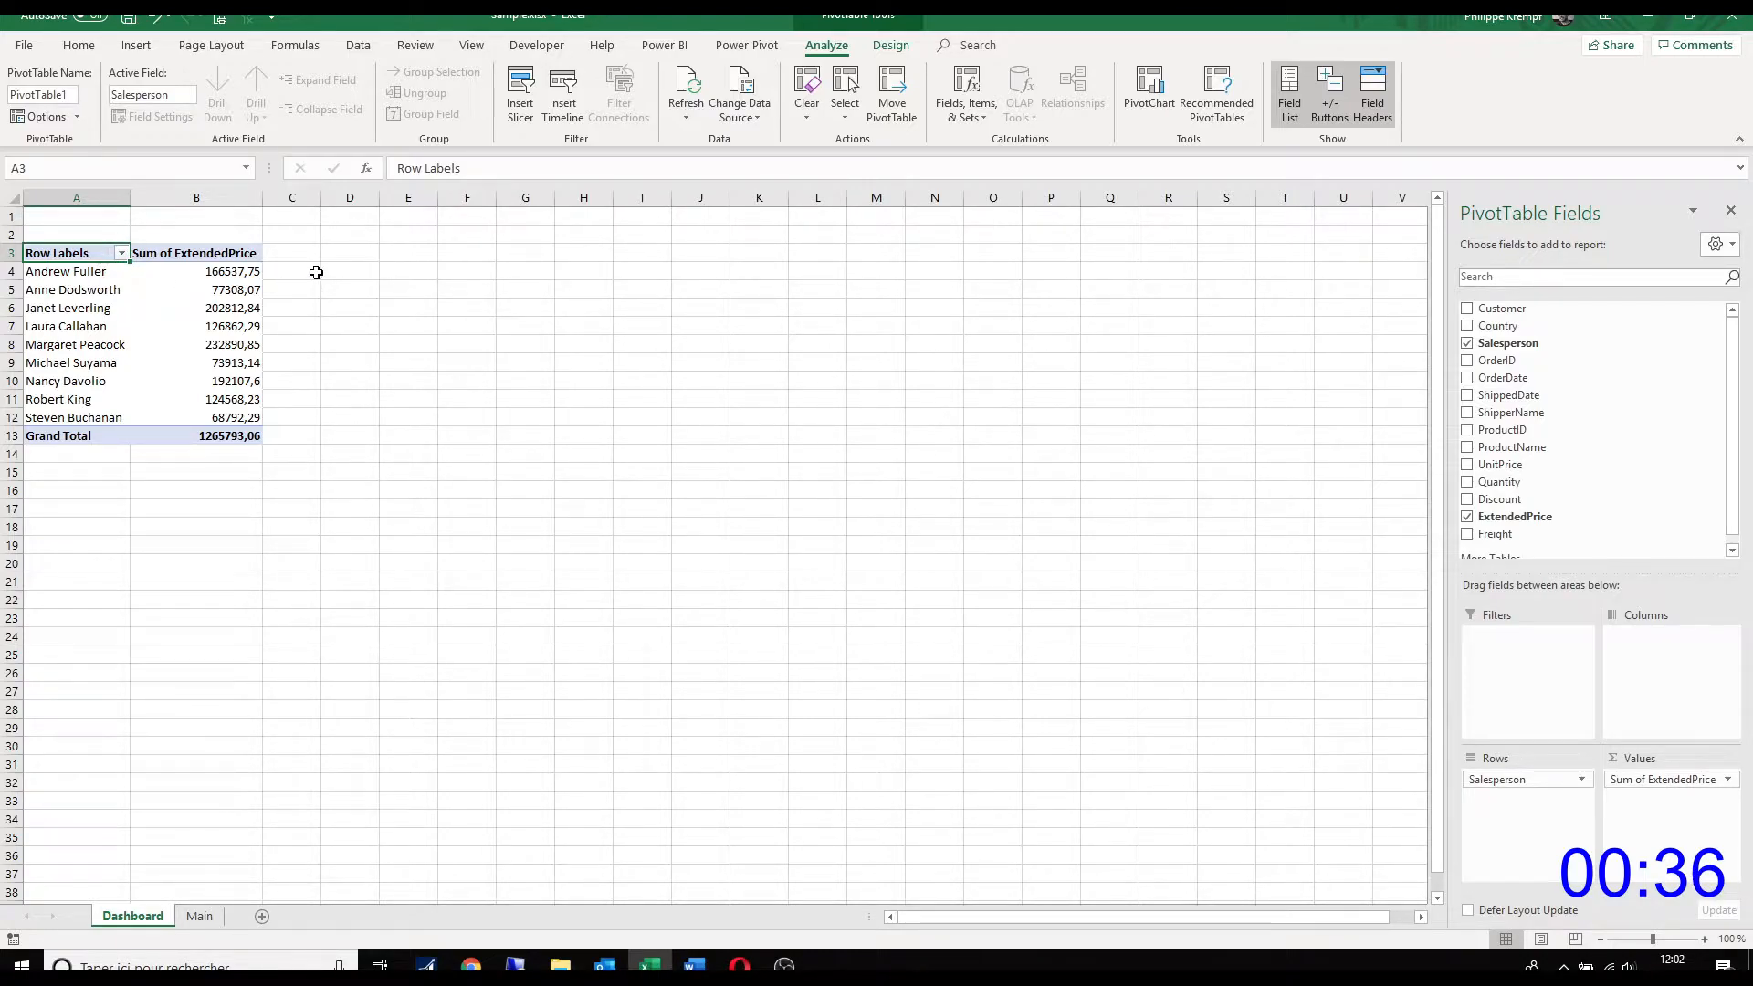
text(SalesPerson)
key(Tab)
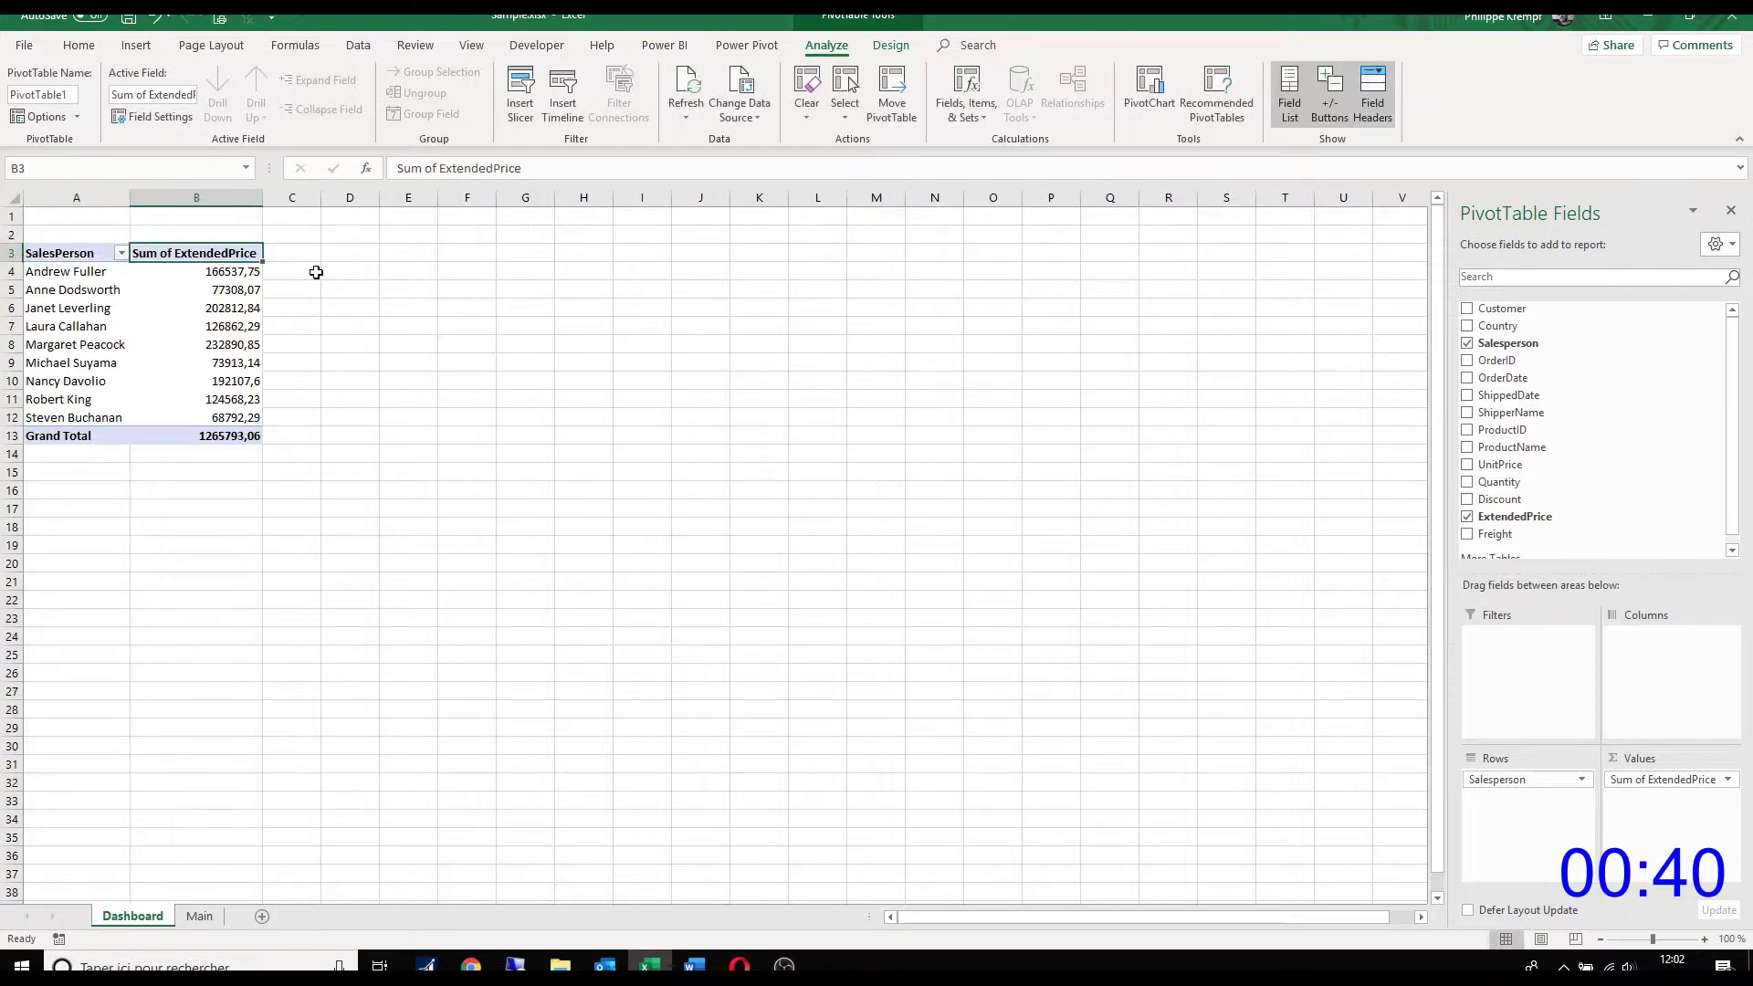
text(Revenue)
key(Return)
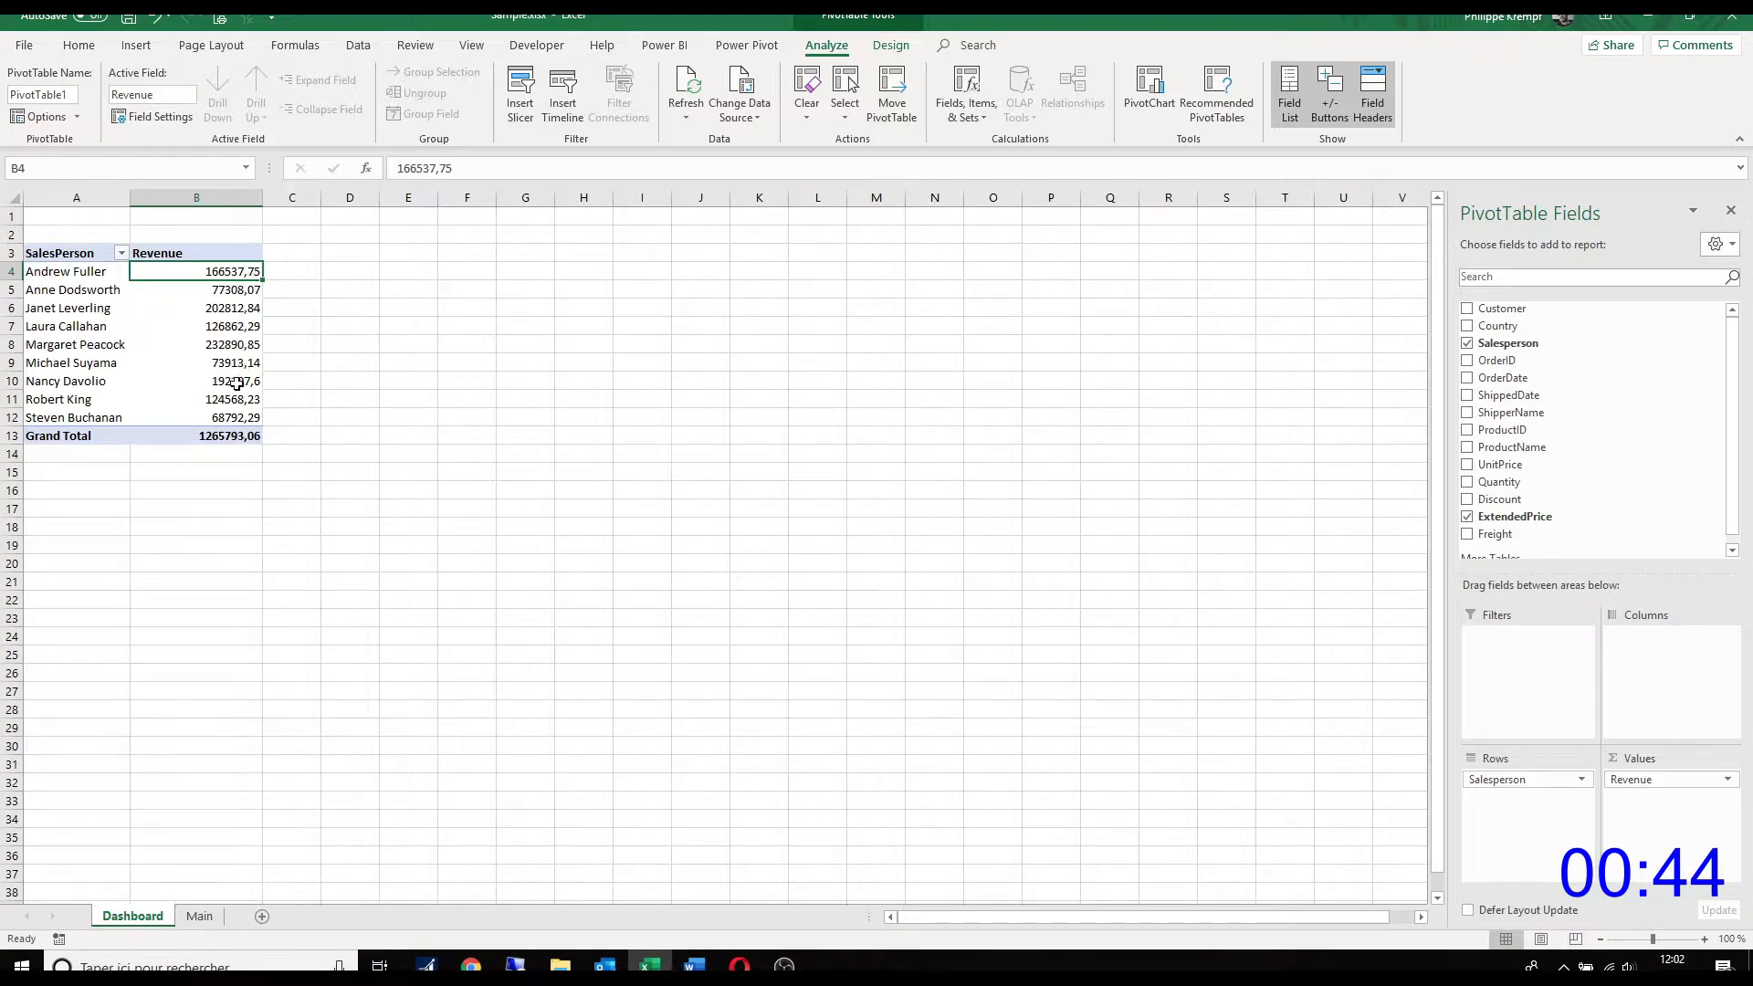
Step: Set the Revenue values' number format to Number with a thousands separator and zero decimal places
right_click(236, 272)
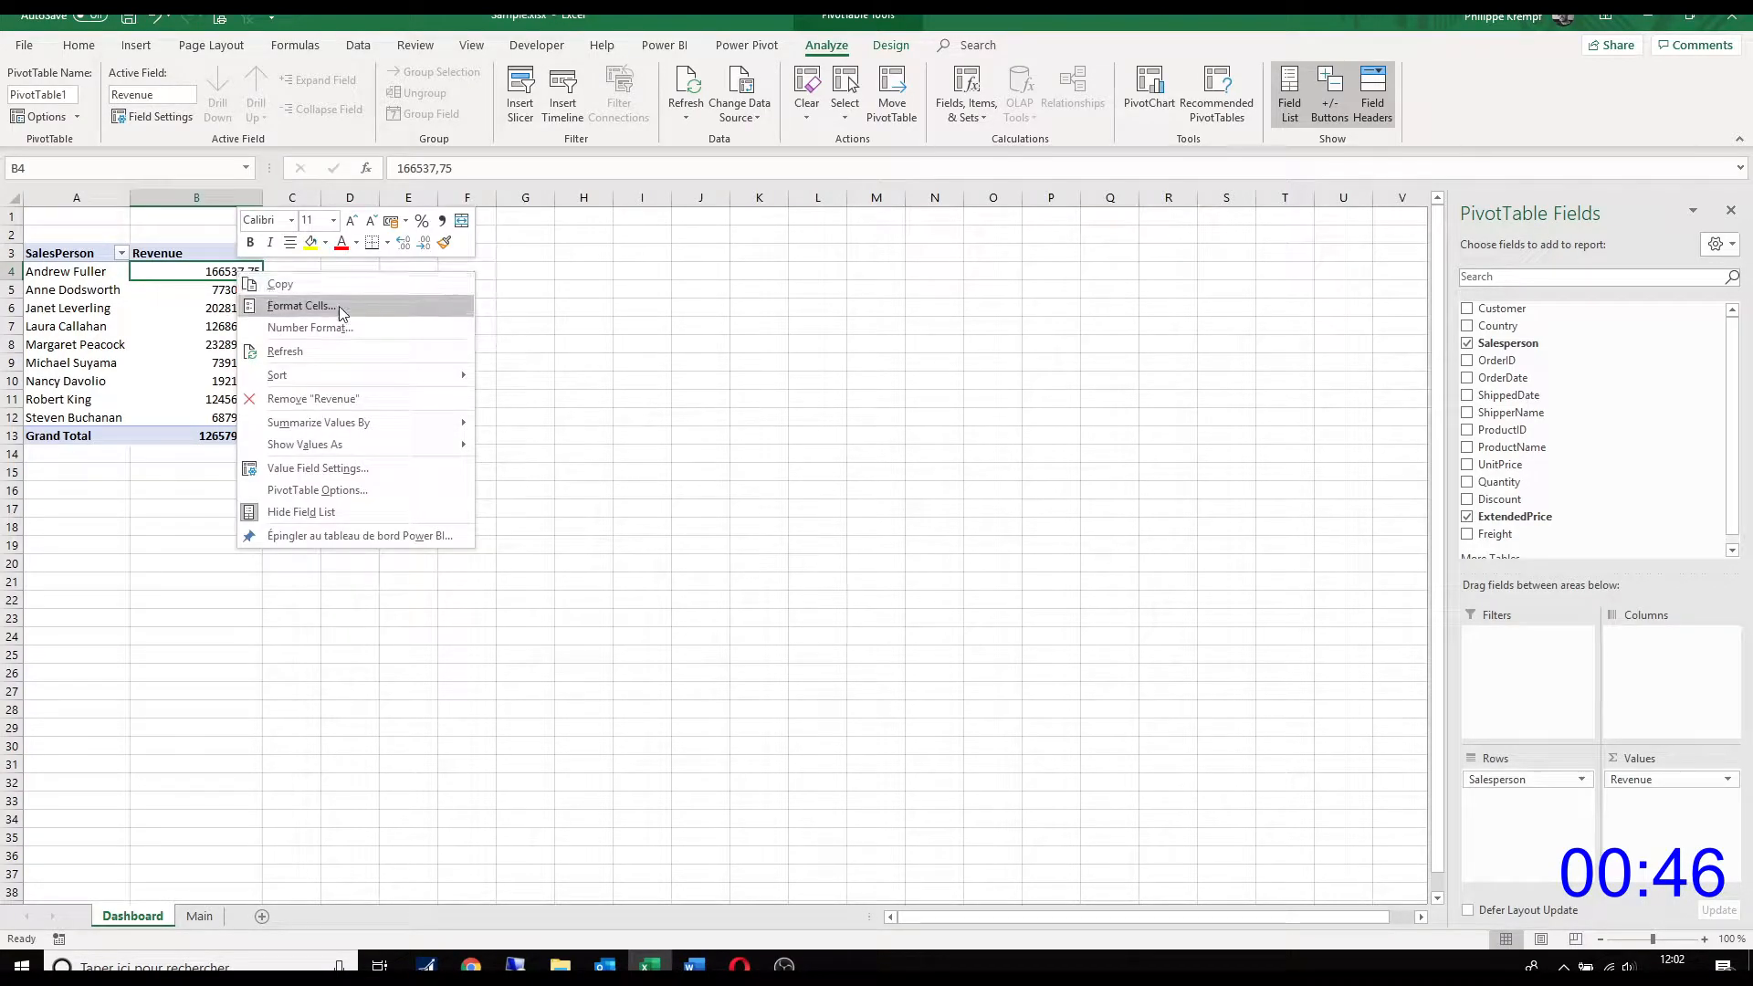
click(343, 329)
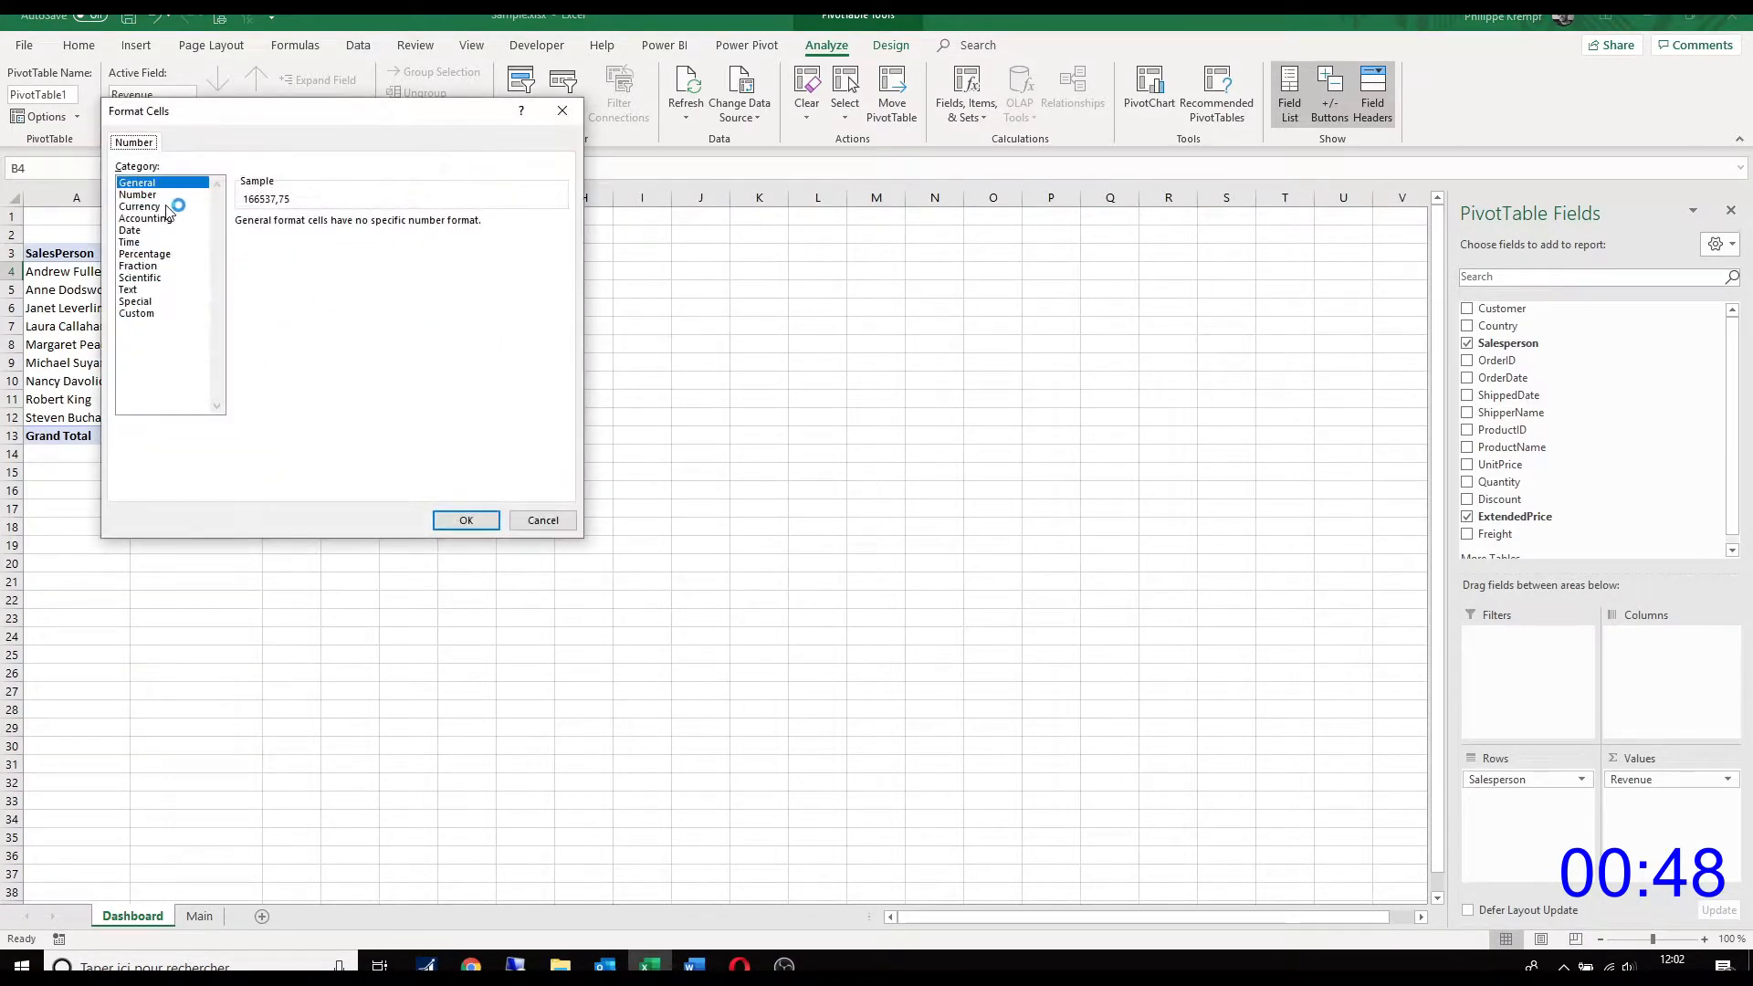
click(161, 195)
click(281, 248)
click(359, 228)
click(359, 227)
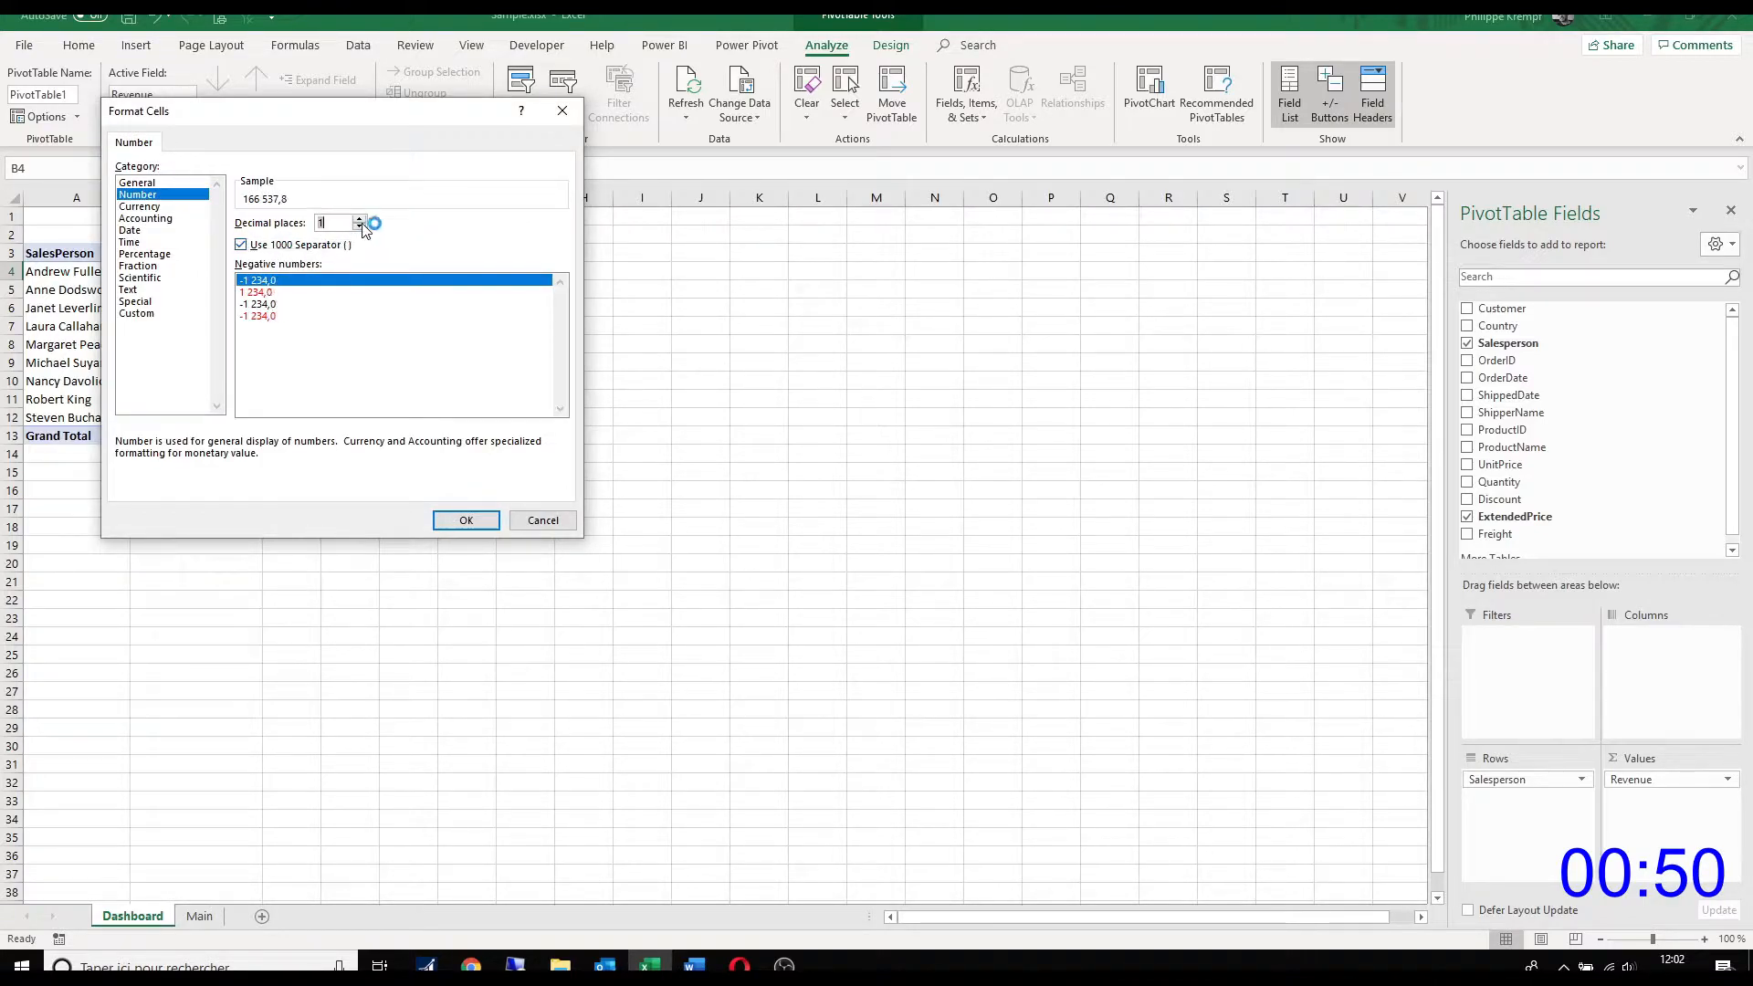
click(468, 519)
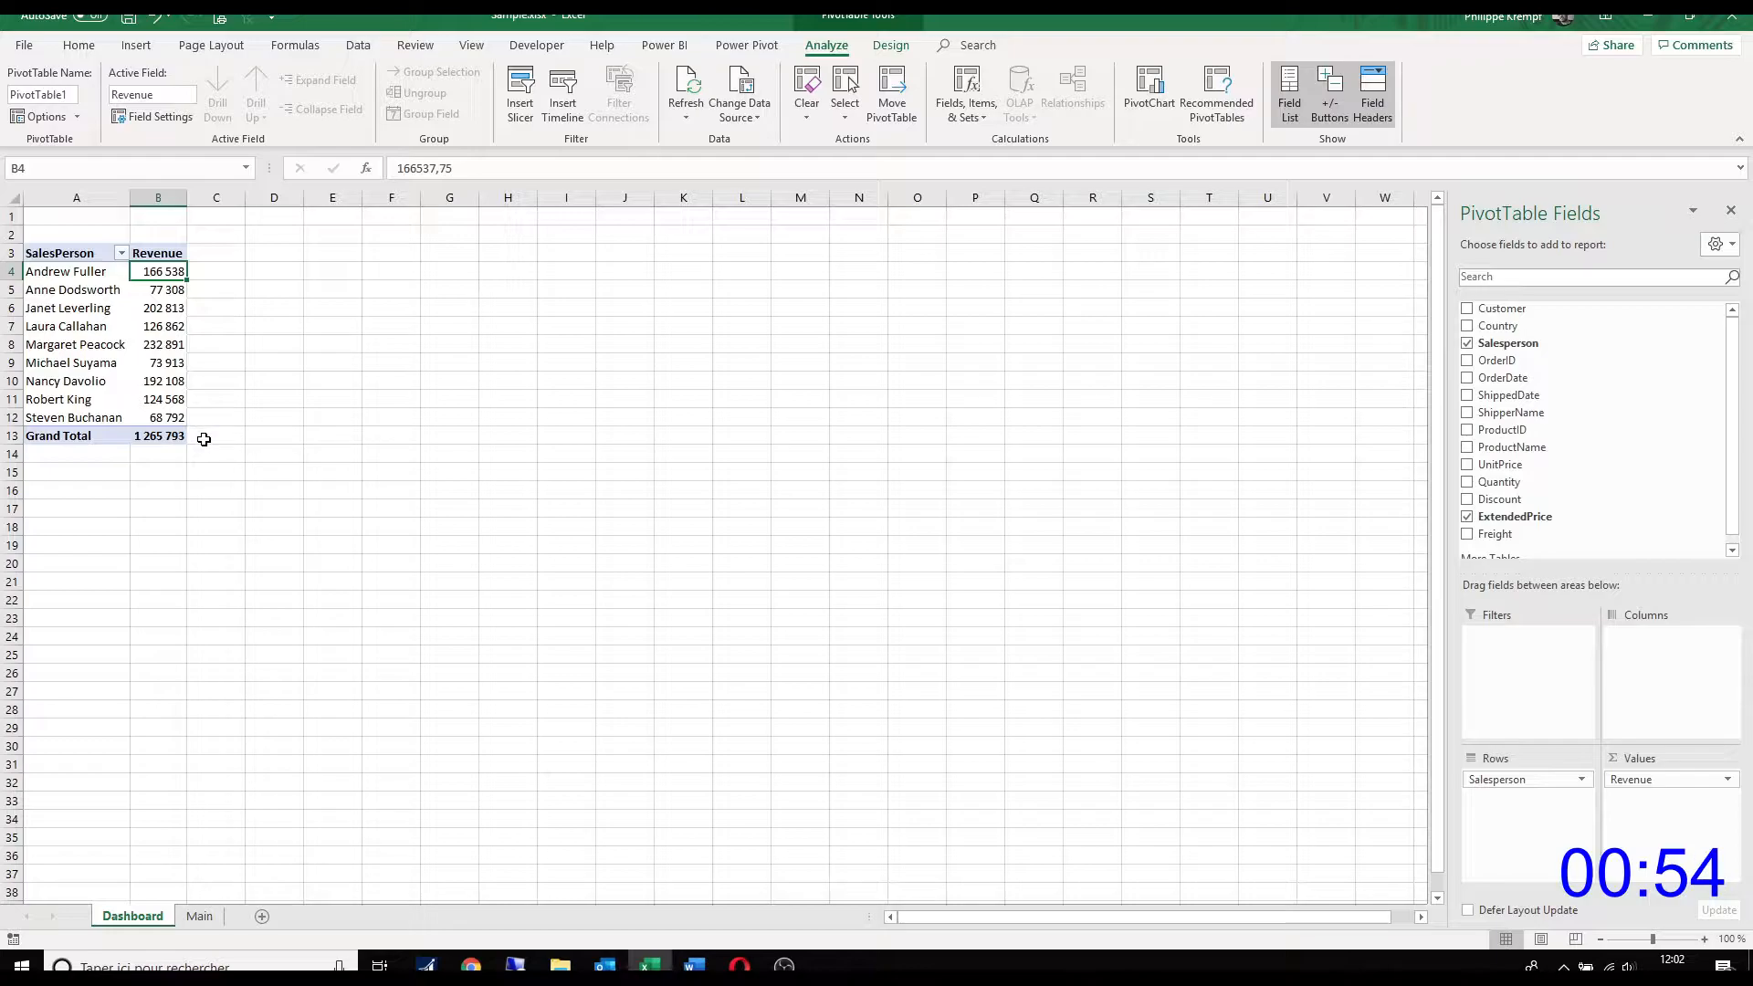
Step: Apply the medium PivotTable style with light blue rows and black header and total rows
click(890, 46)
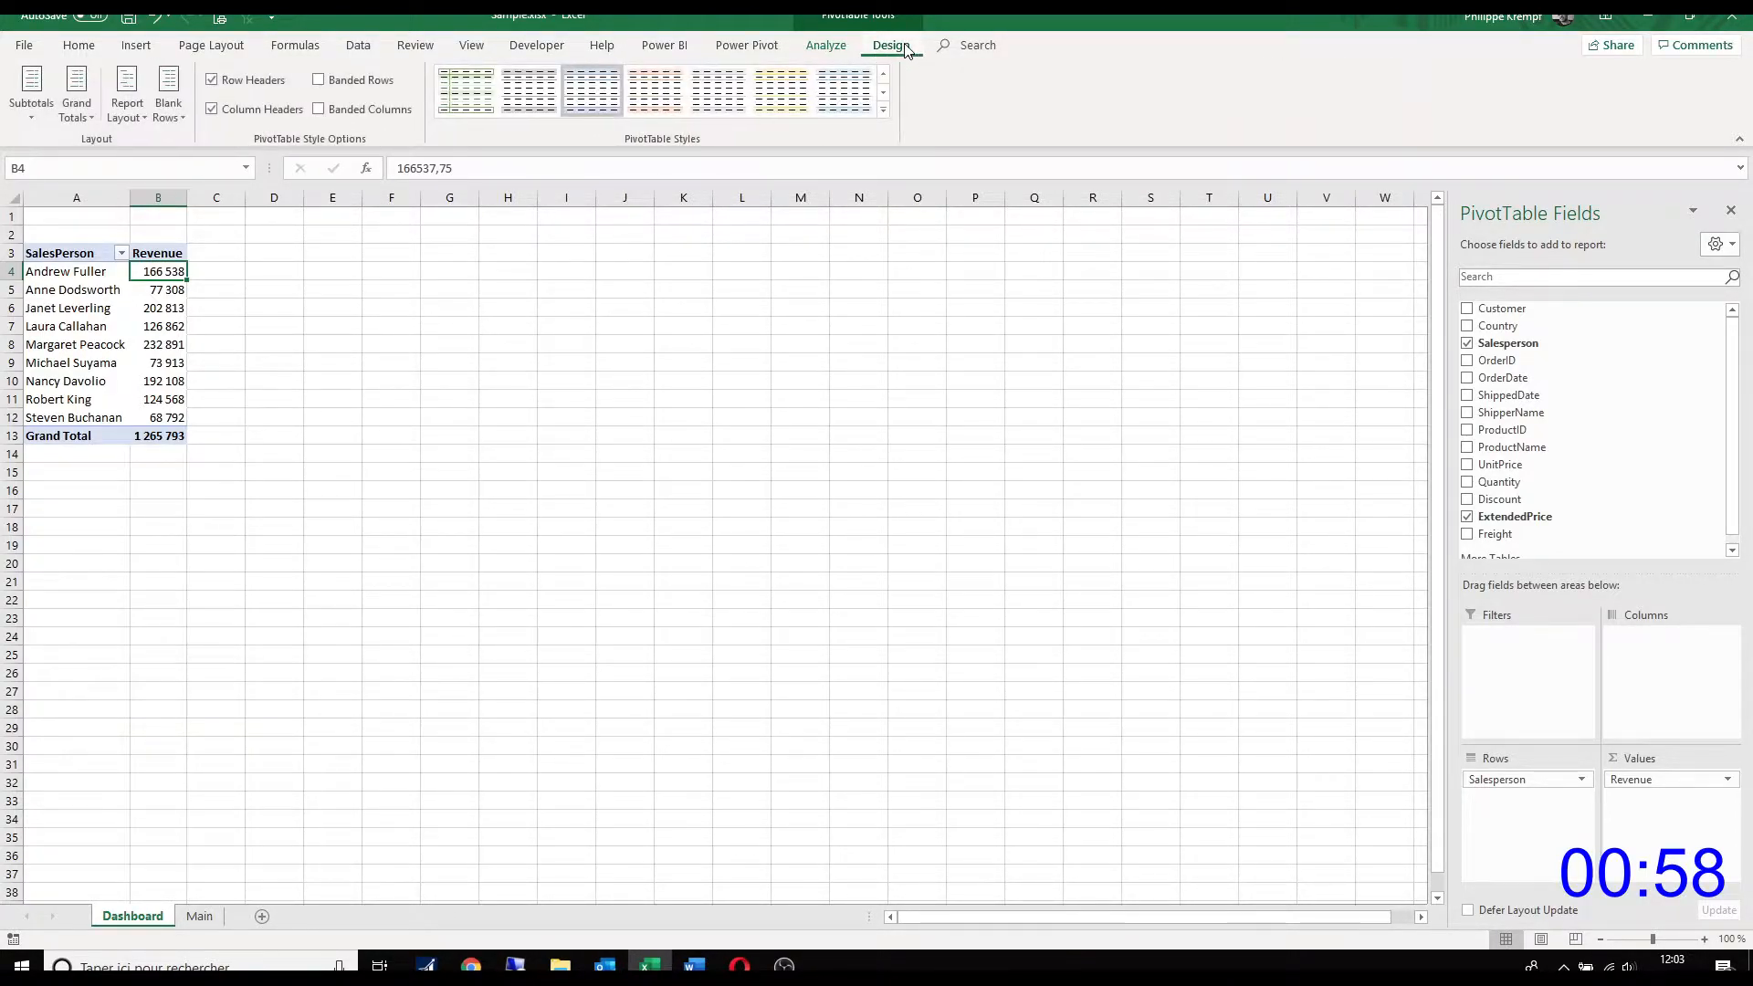
click(880, 111)
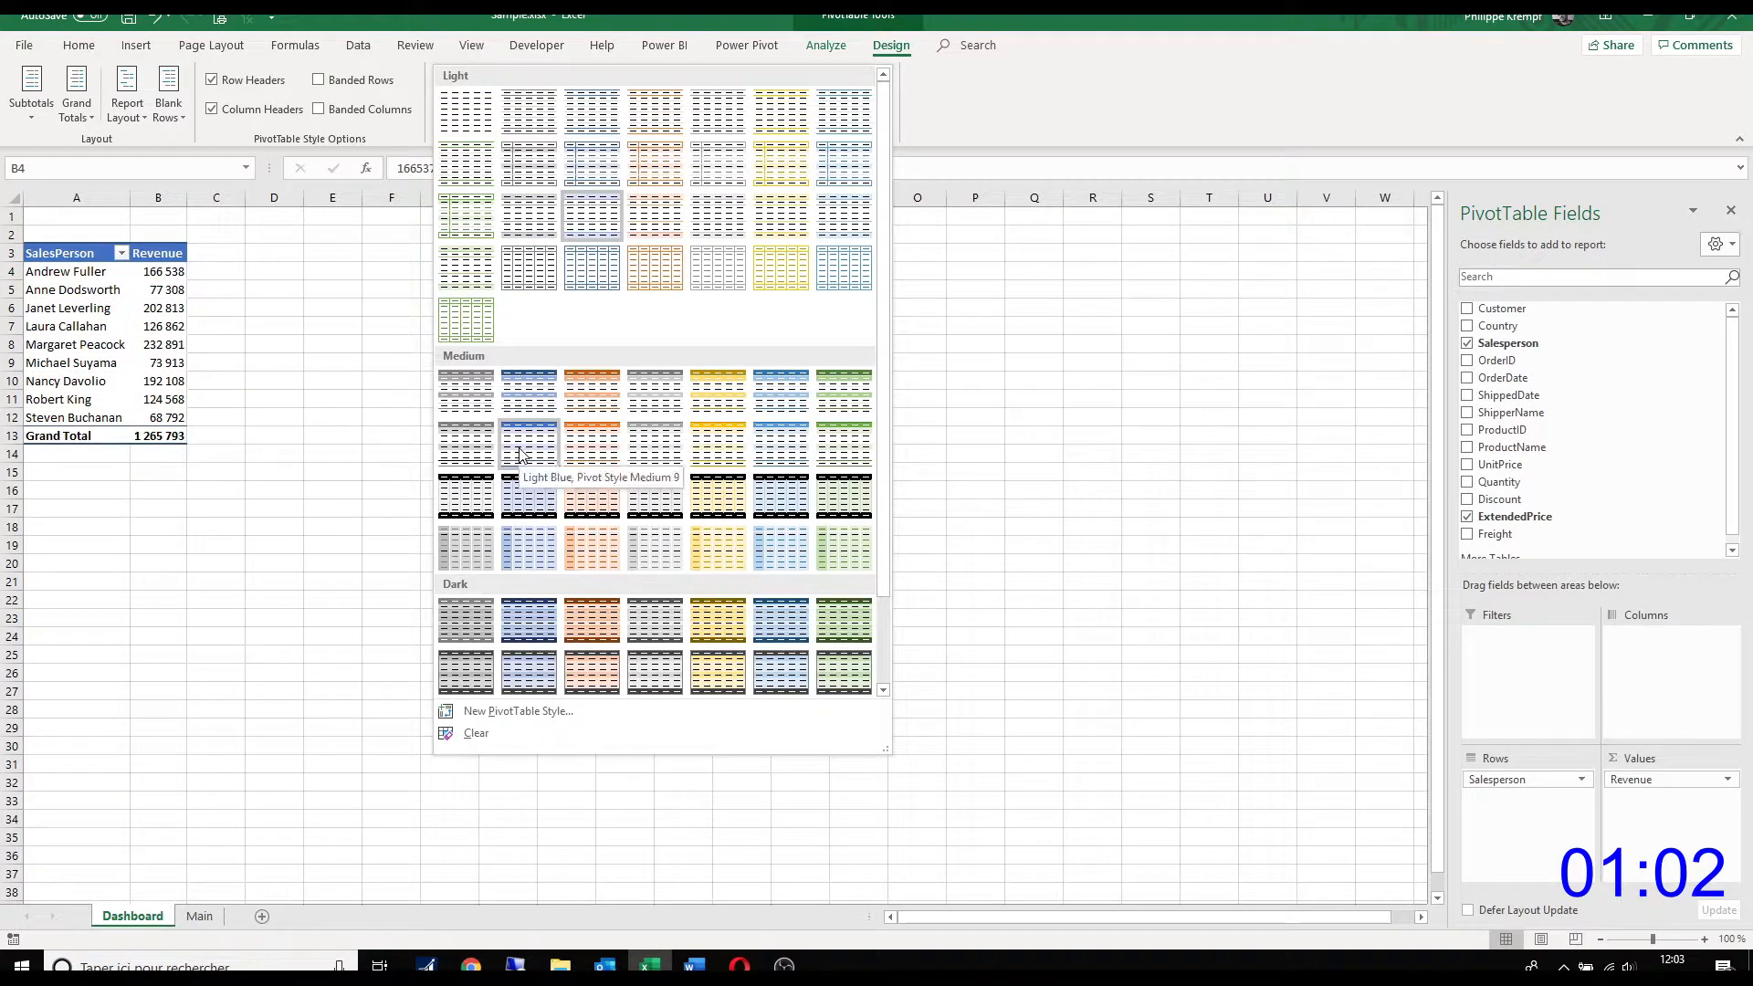
click(535, 511)
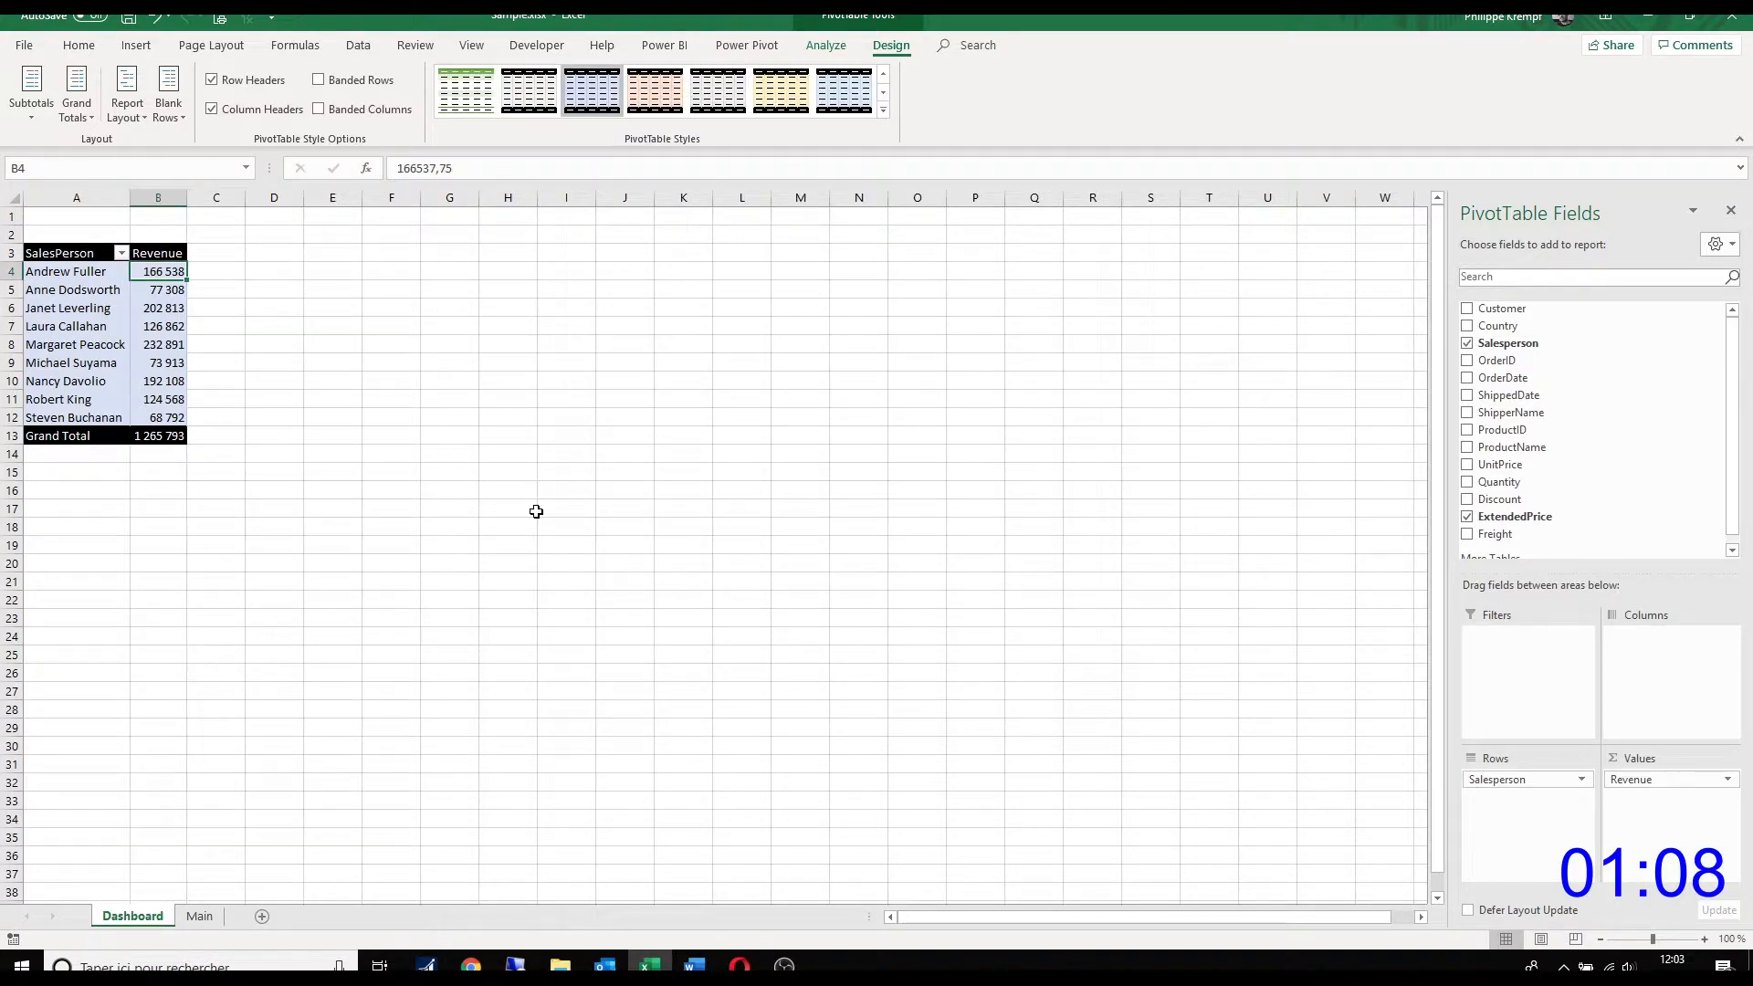
Step: Copy the PivotTable's columns A:B and paste the copies starting at columns E and H
drag(158, 198, 77, 198)
right_click(94, 240)
click(135, 272)
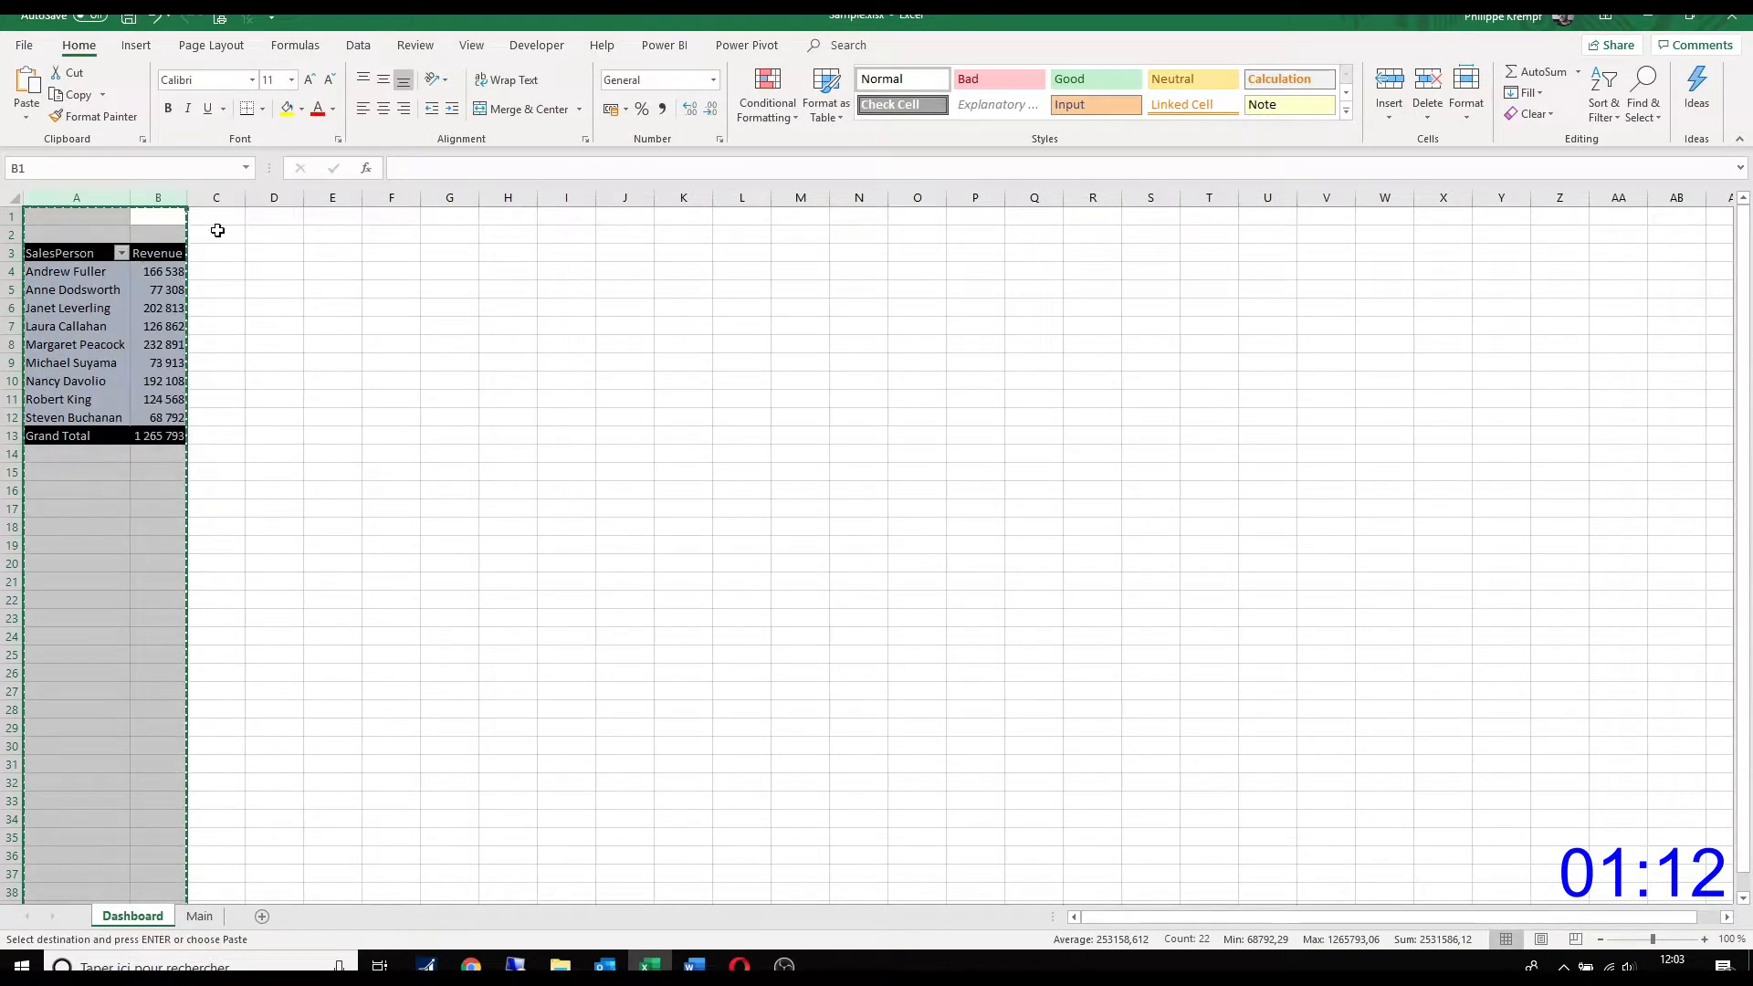
click(339, 193)
right_click(339, 193)
click(381, 274)
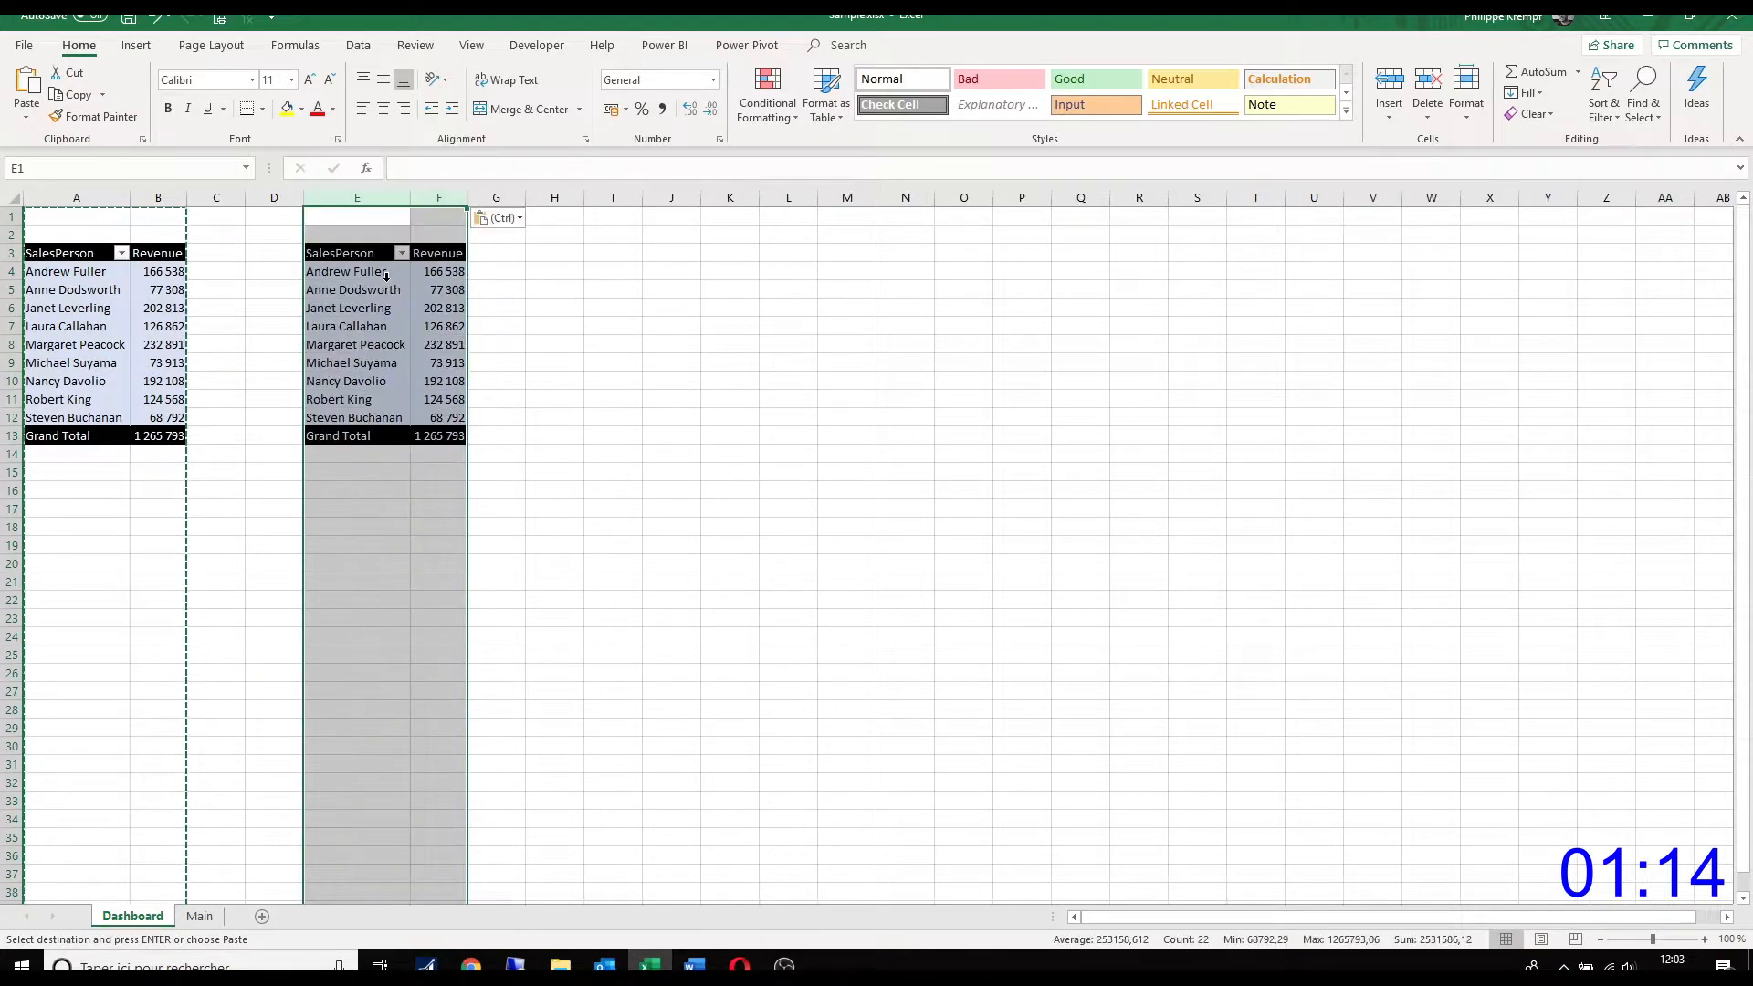
click(557, 195)
right_click(557, 195)
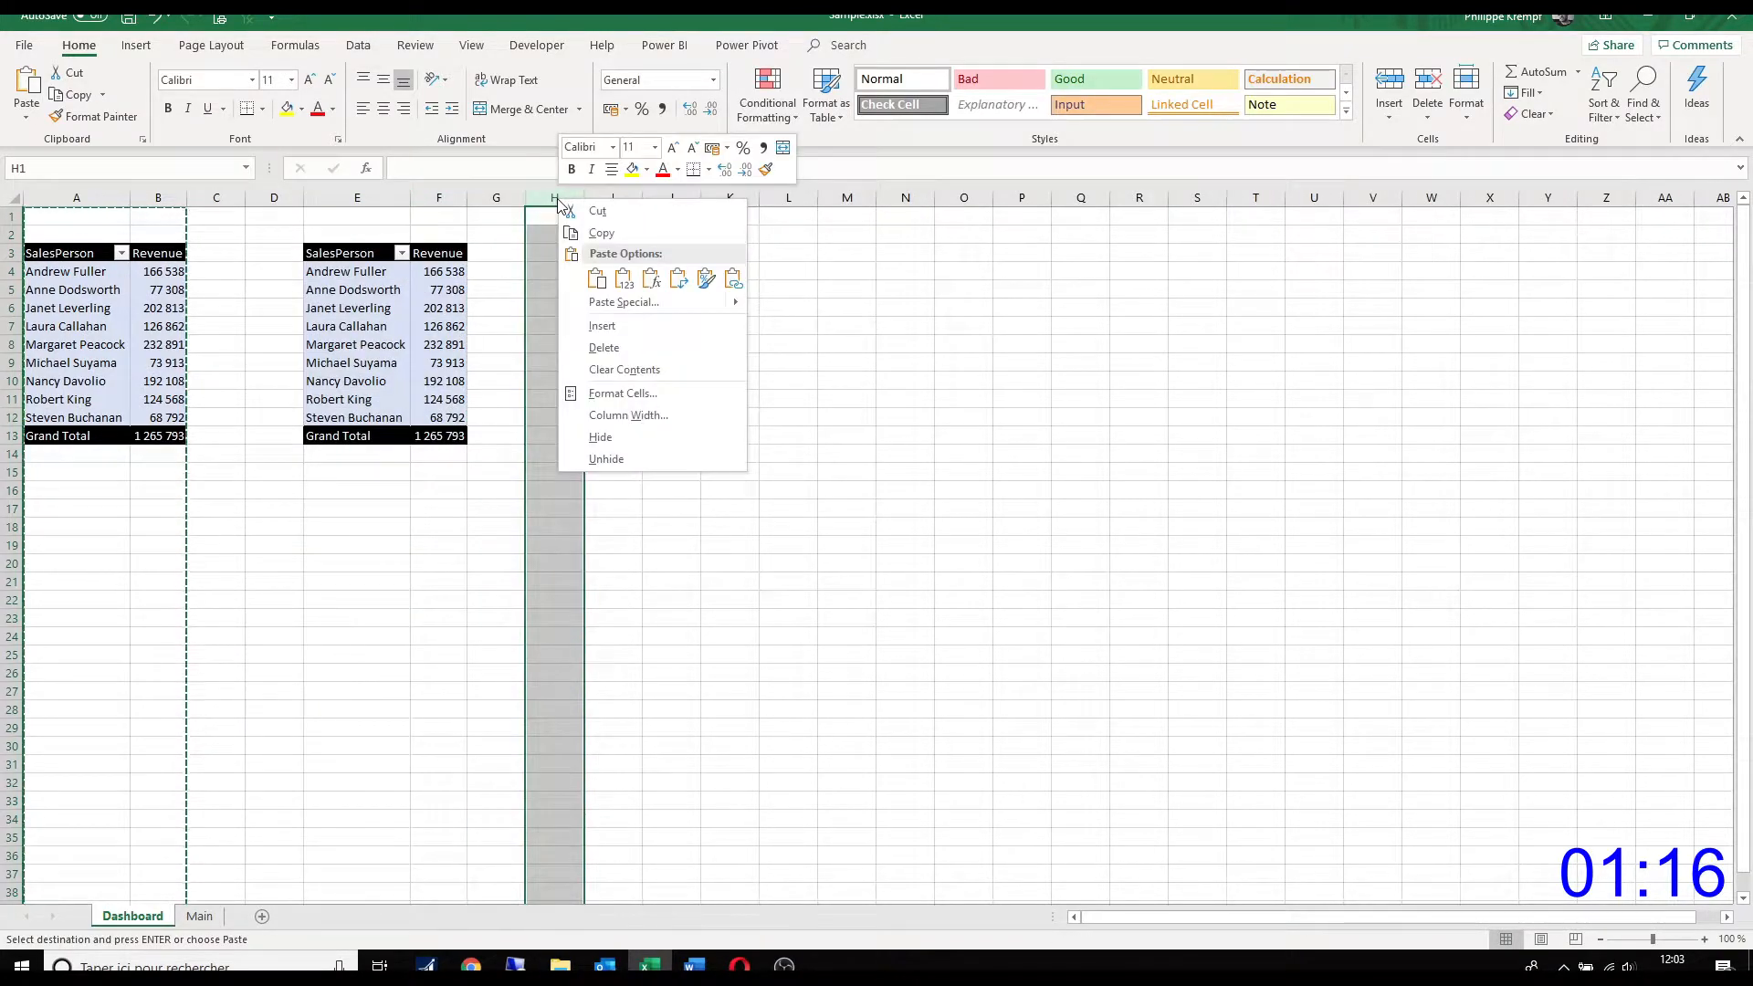
click(598, 279)
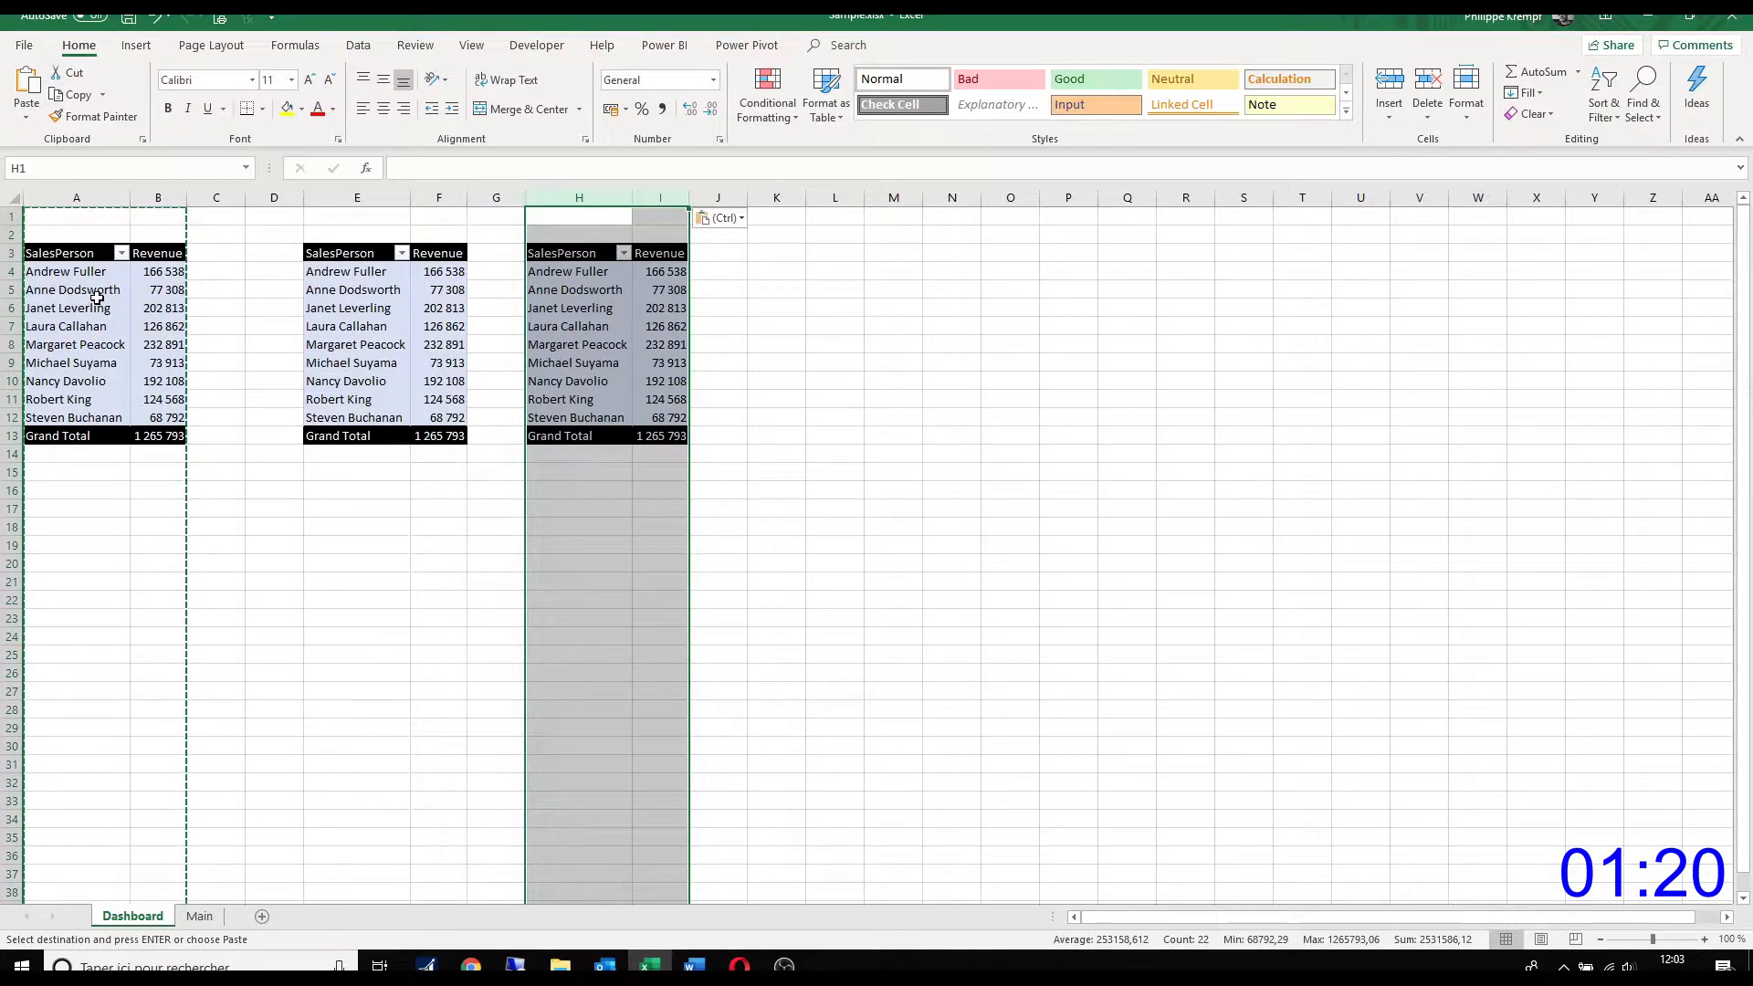
Step: Replace Salesperson with Country as the row field of the PivotTable in column E
click(369, 292)
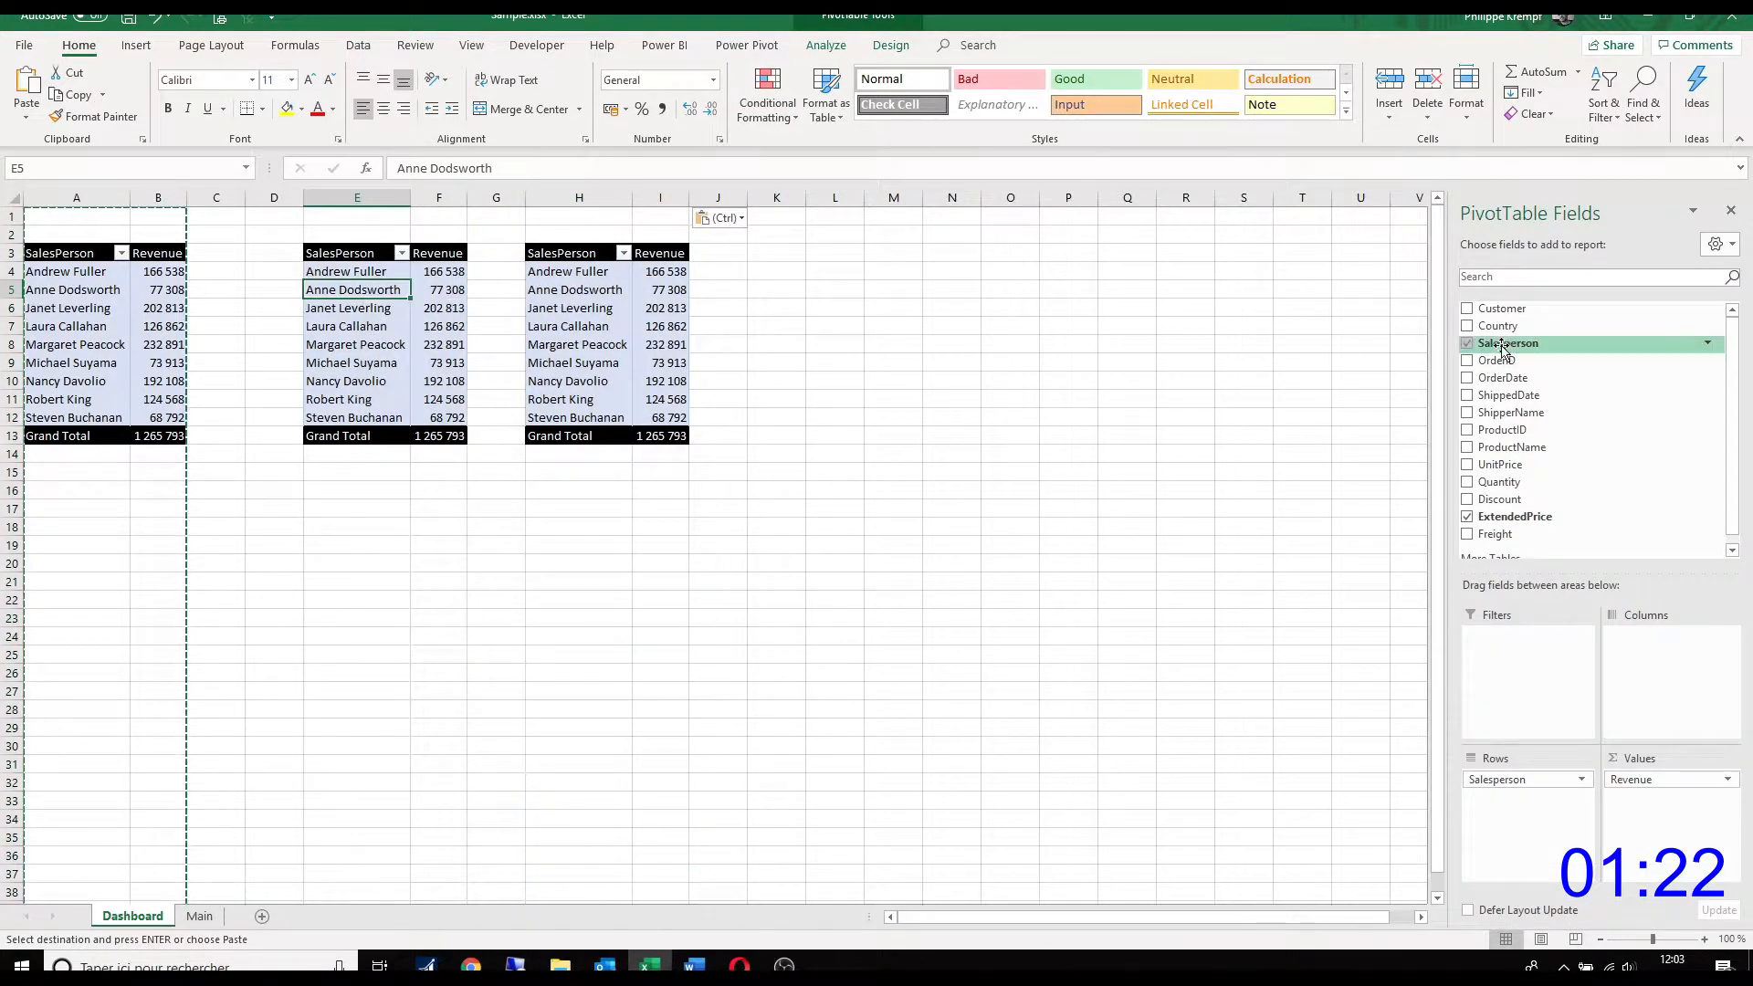
drag(1502, 317, 1335, 767)
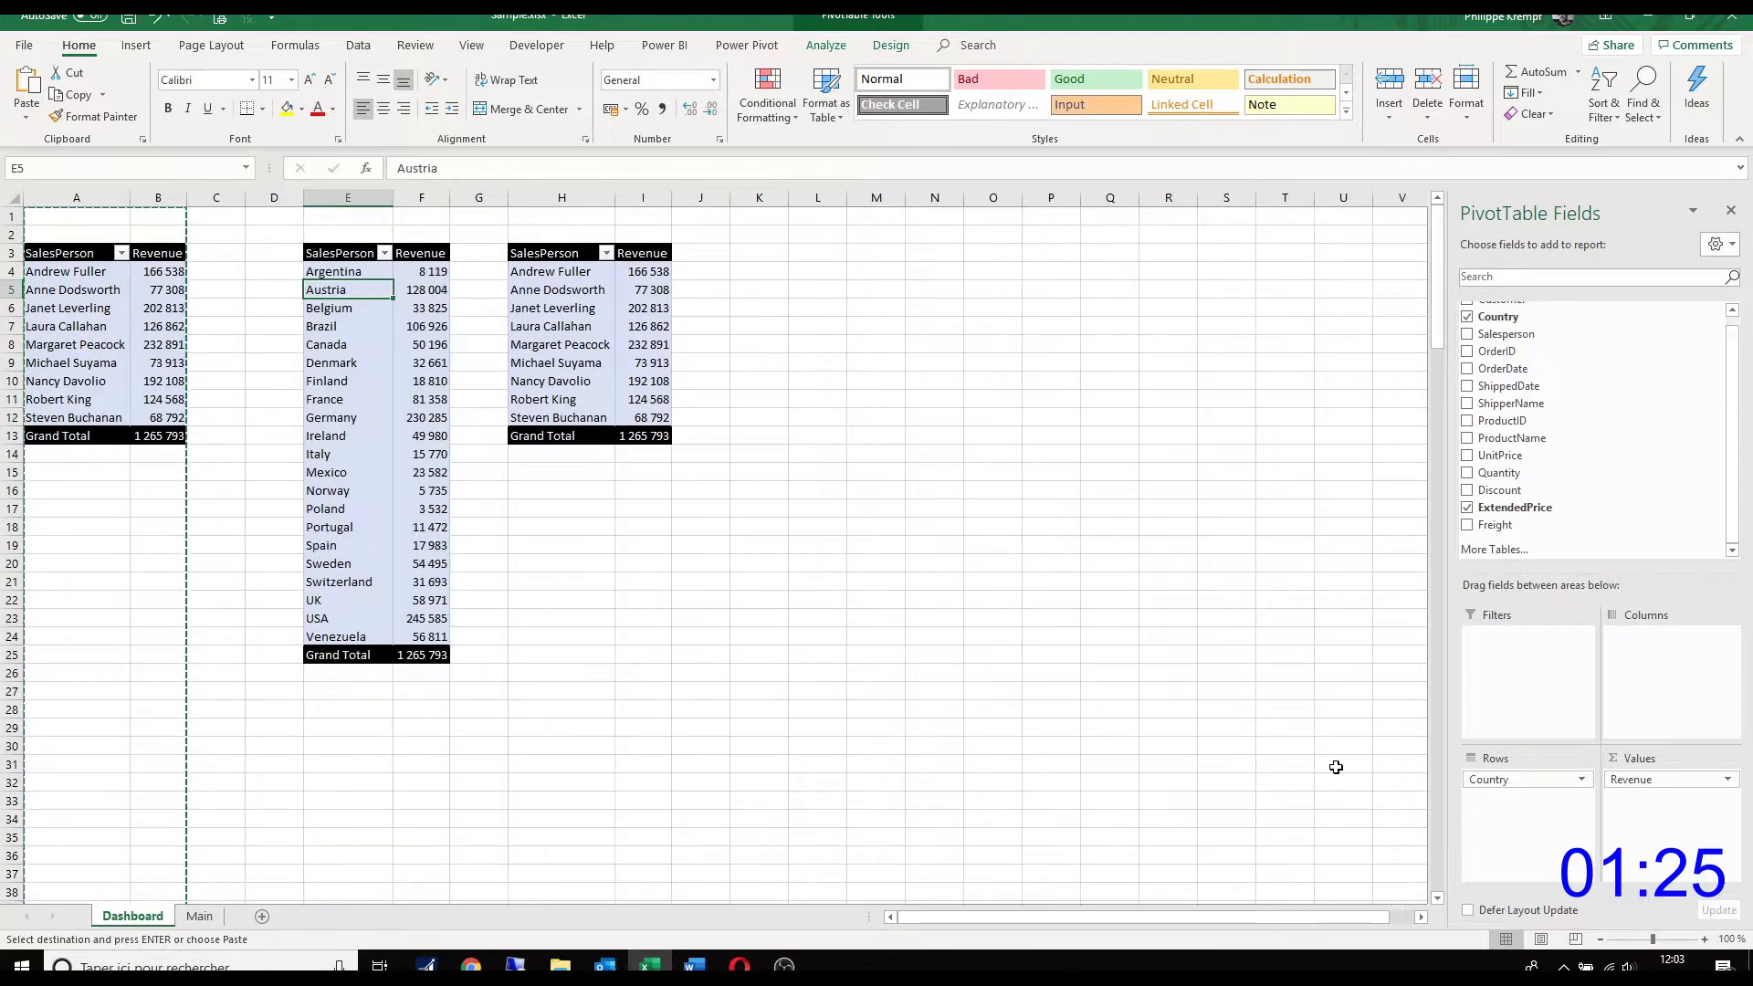
Step: Replace Salesperson with Customer as the row field of the PivotTable in column H
click(548, 325)
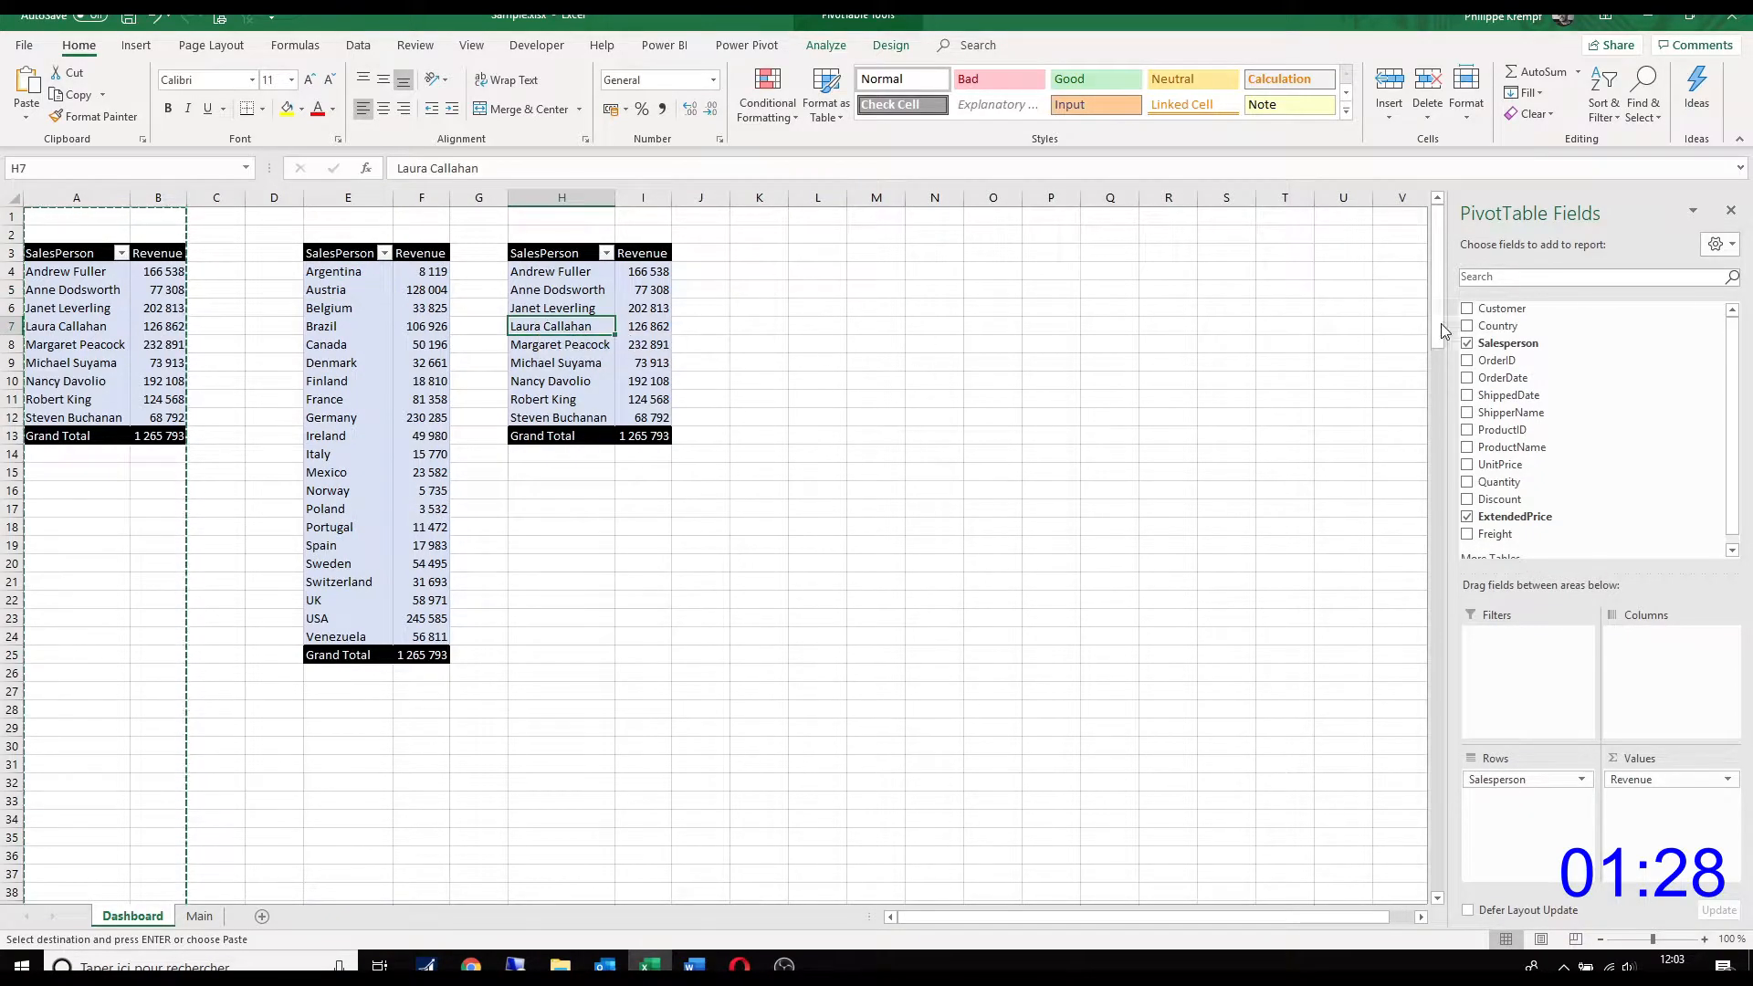
drag(1497, 307, 1366, 776)
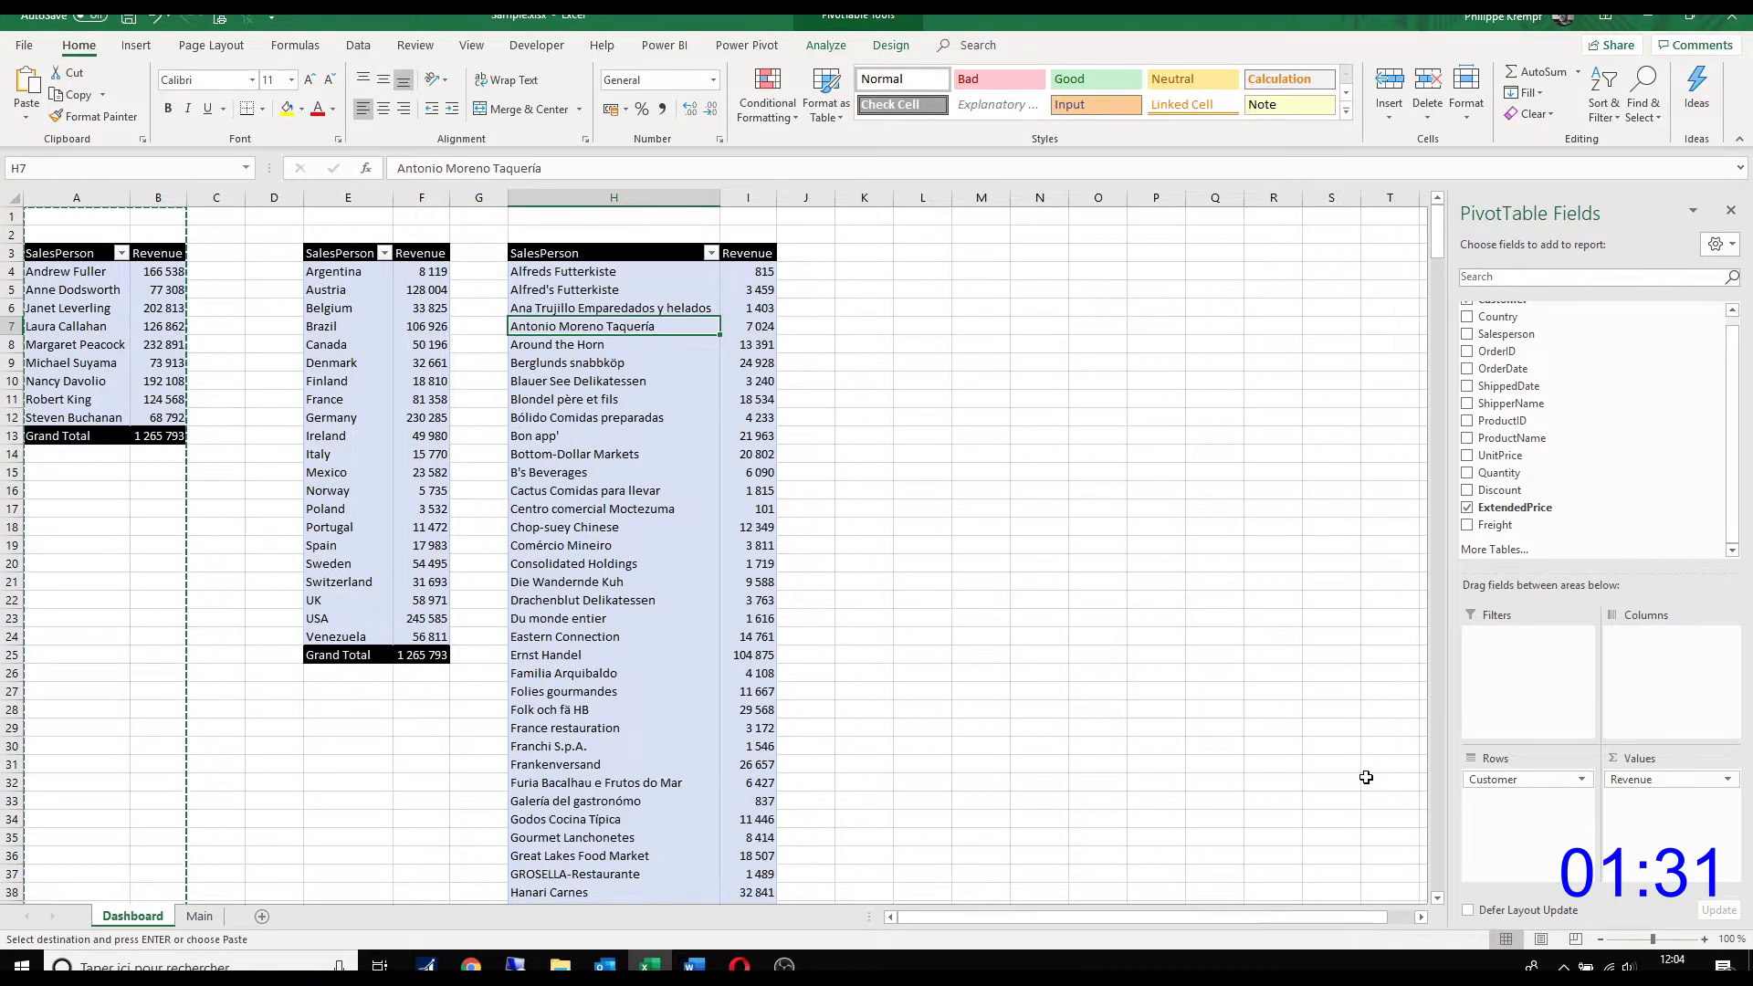
Step: Rename the row label header in E3 as Country and the one in H3 as Customer
click(340, 253)
key(Escape)
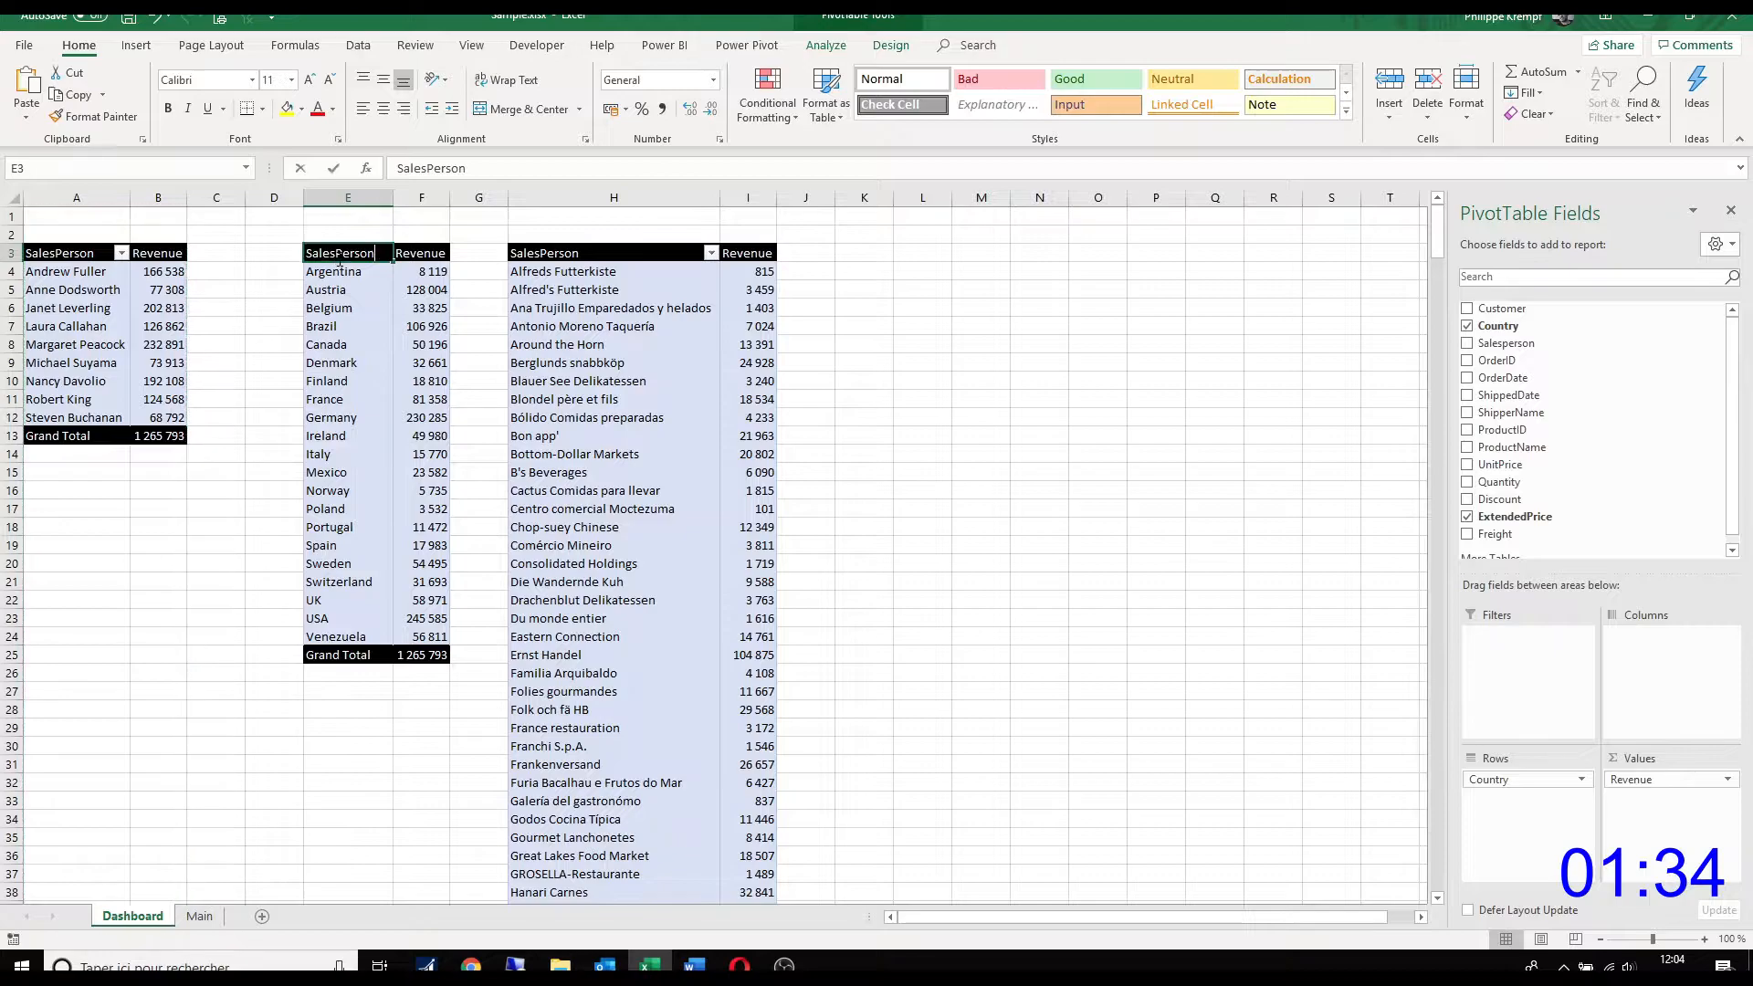
text(Country)
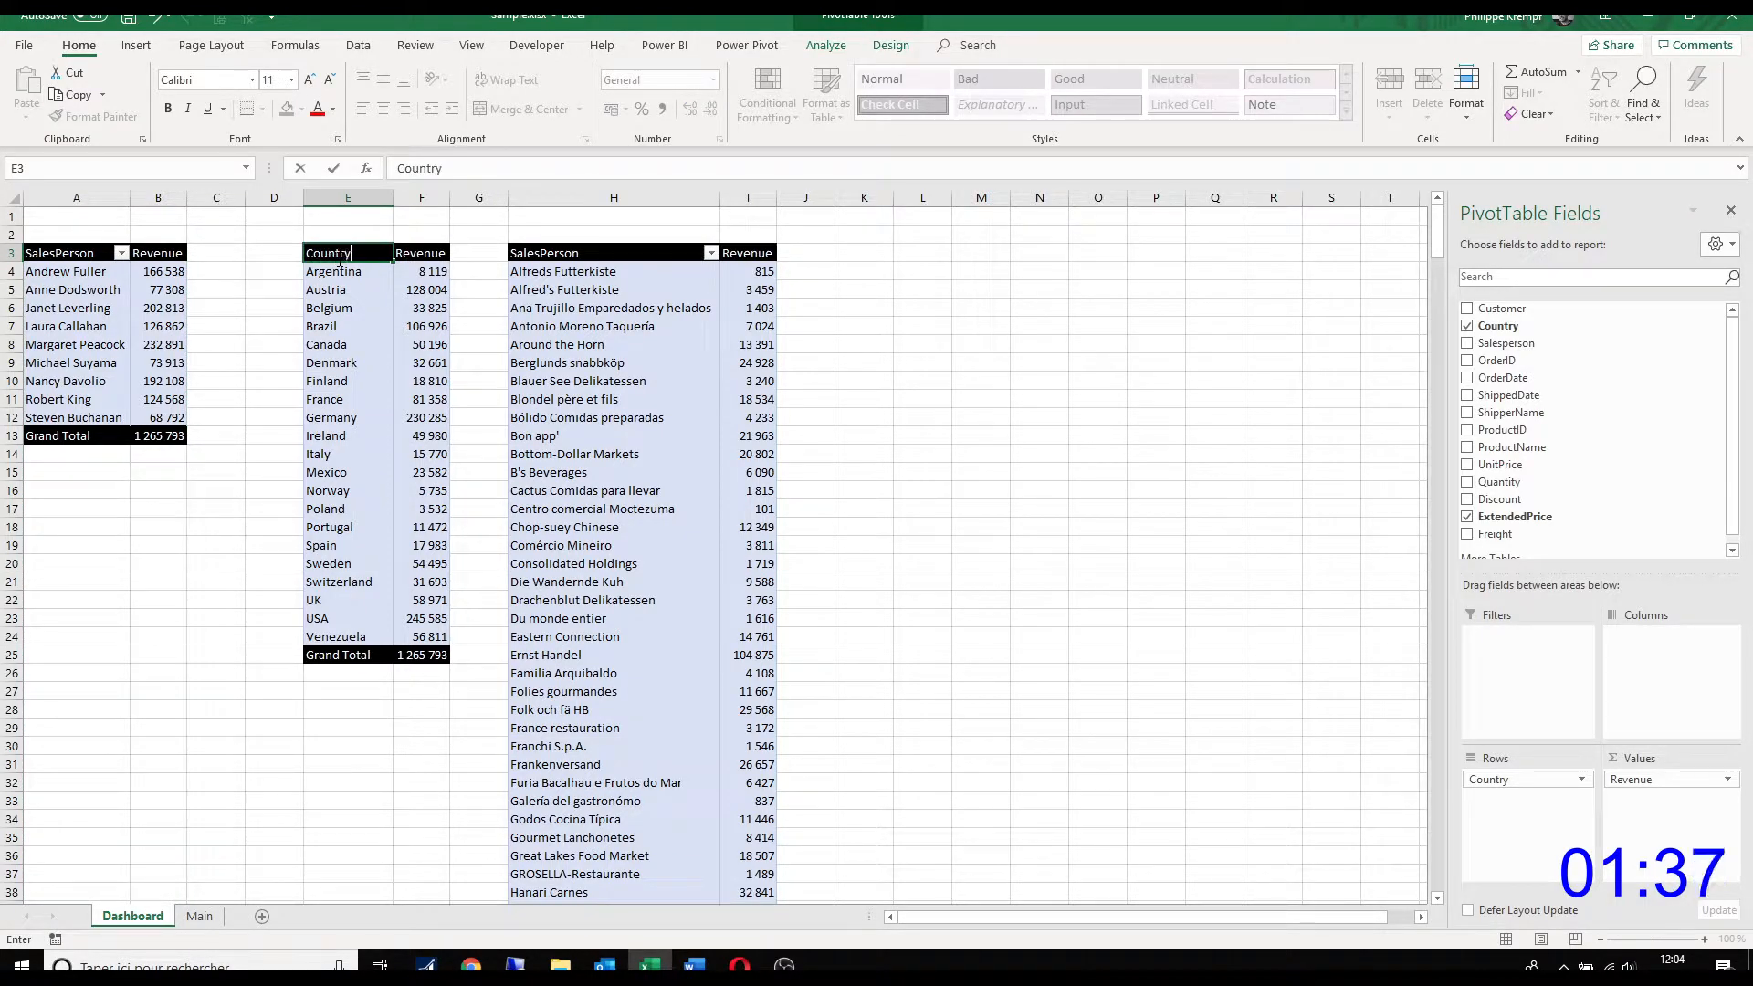
key(Return)
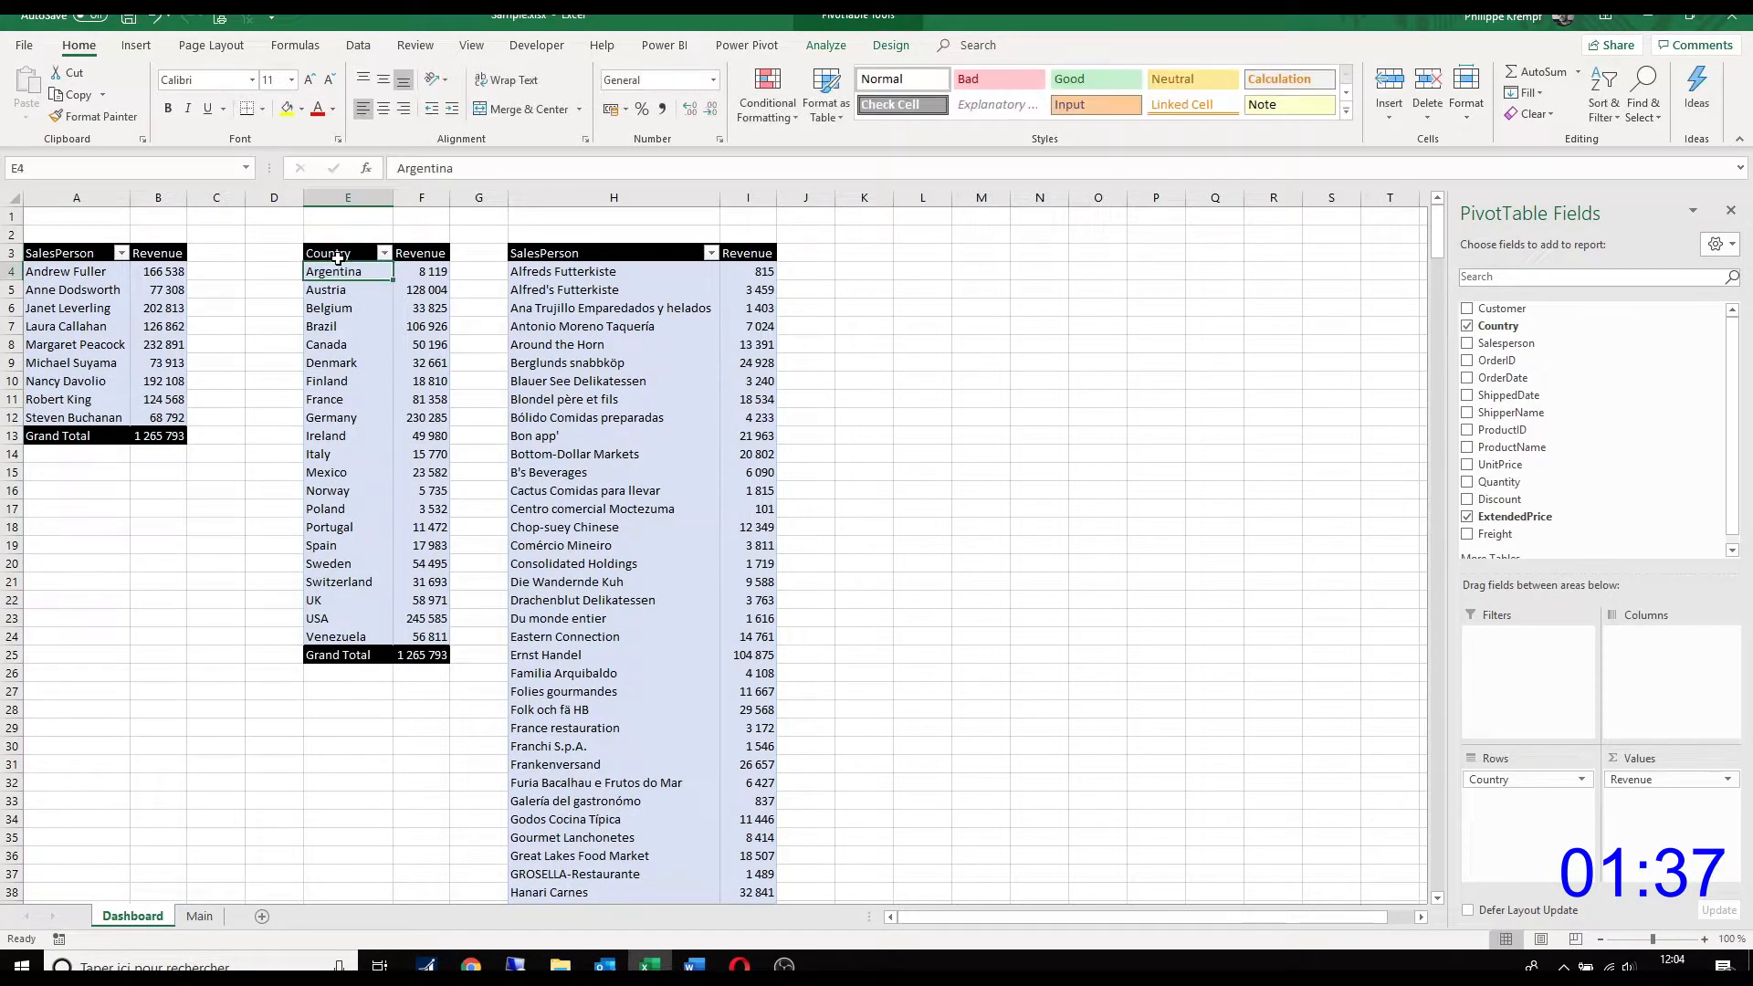
click(525, 253)
text(C)
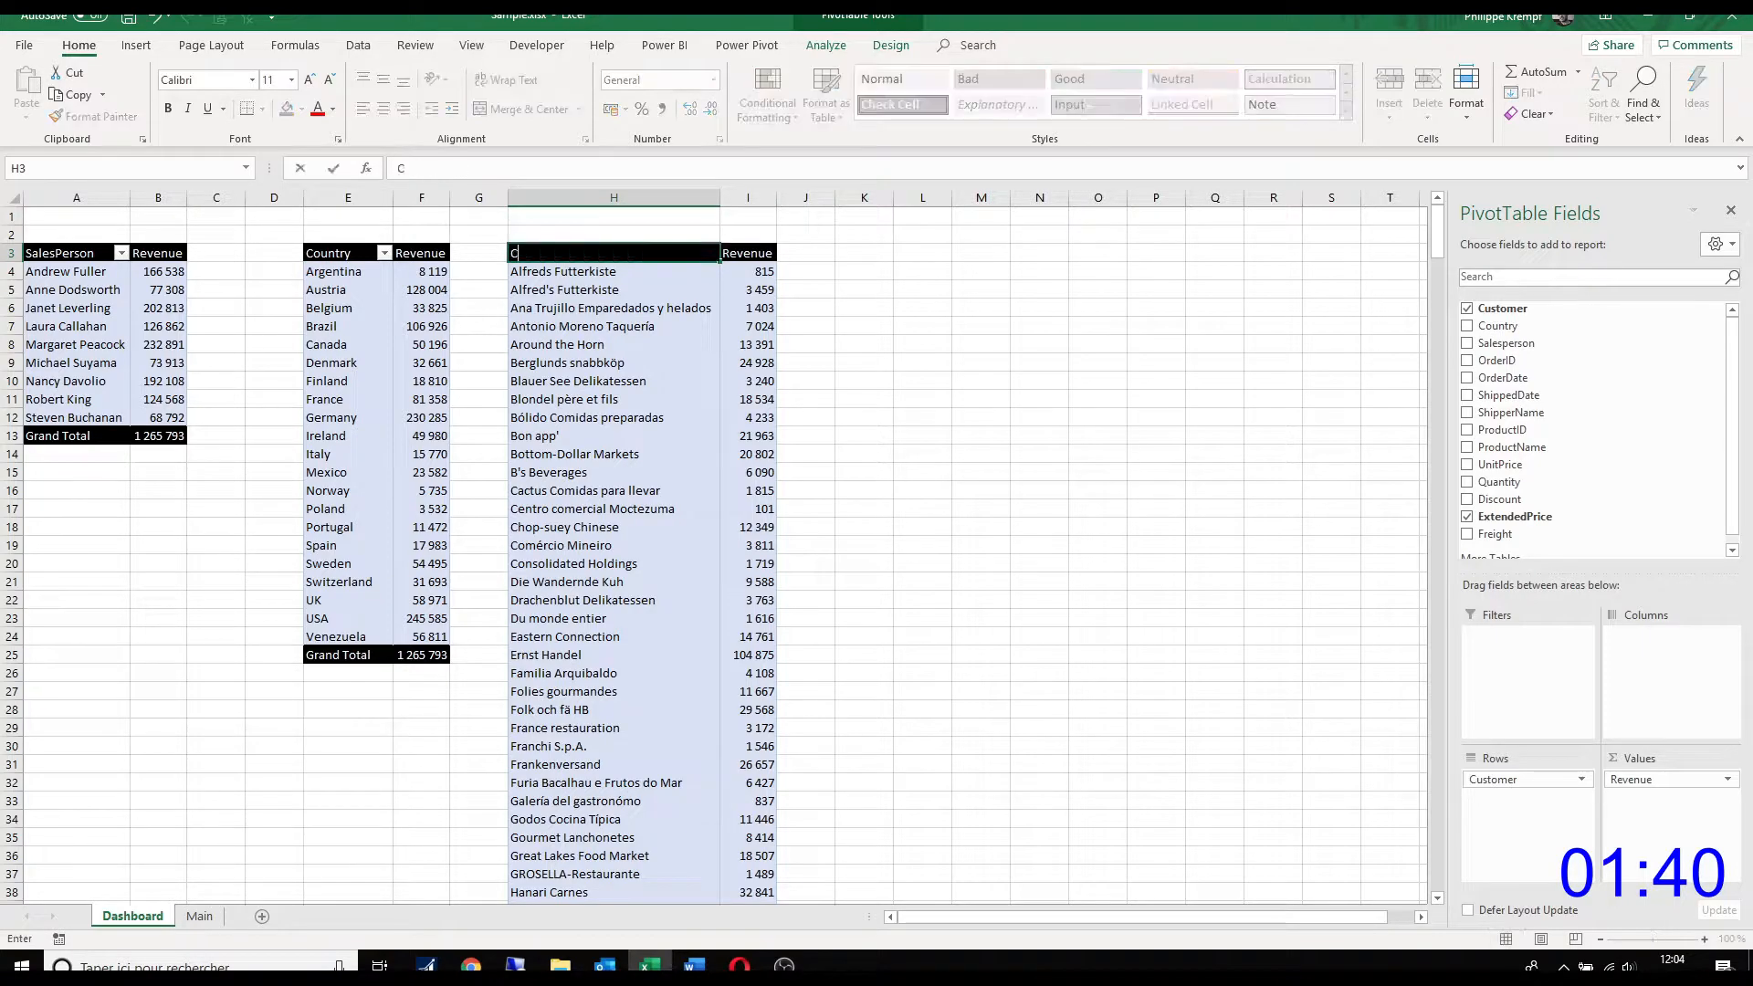
text(ustomer)
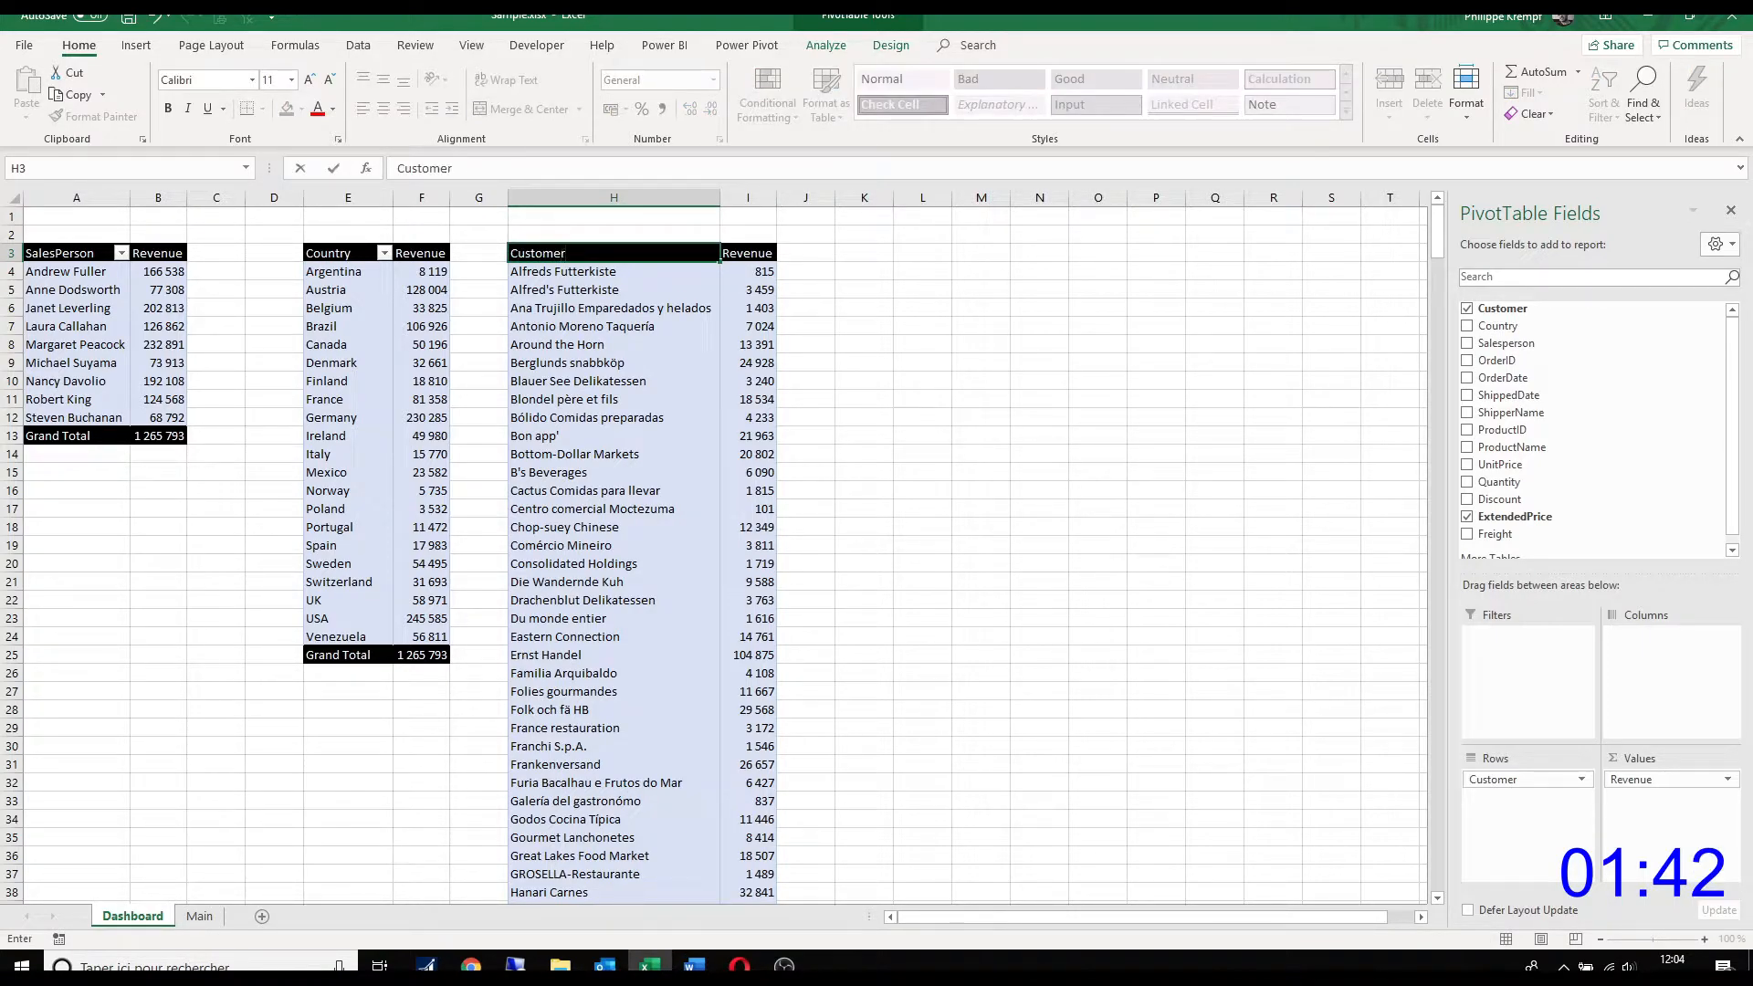
key(Return)
Step: Insert a blank column in front of the customer PivotTable at column H
right_click(567, 197)
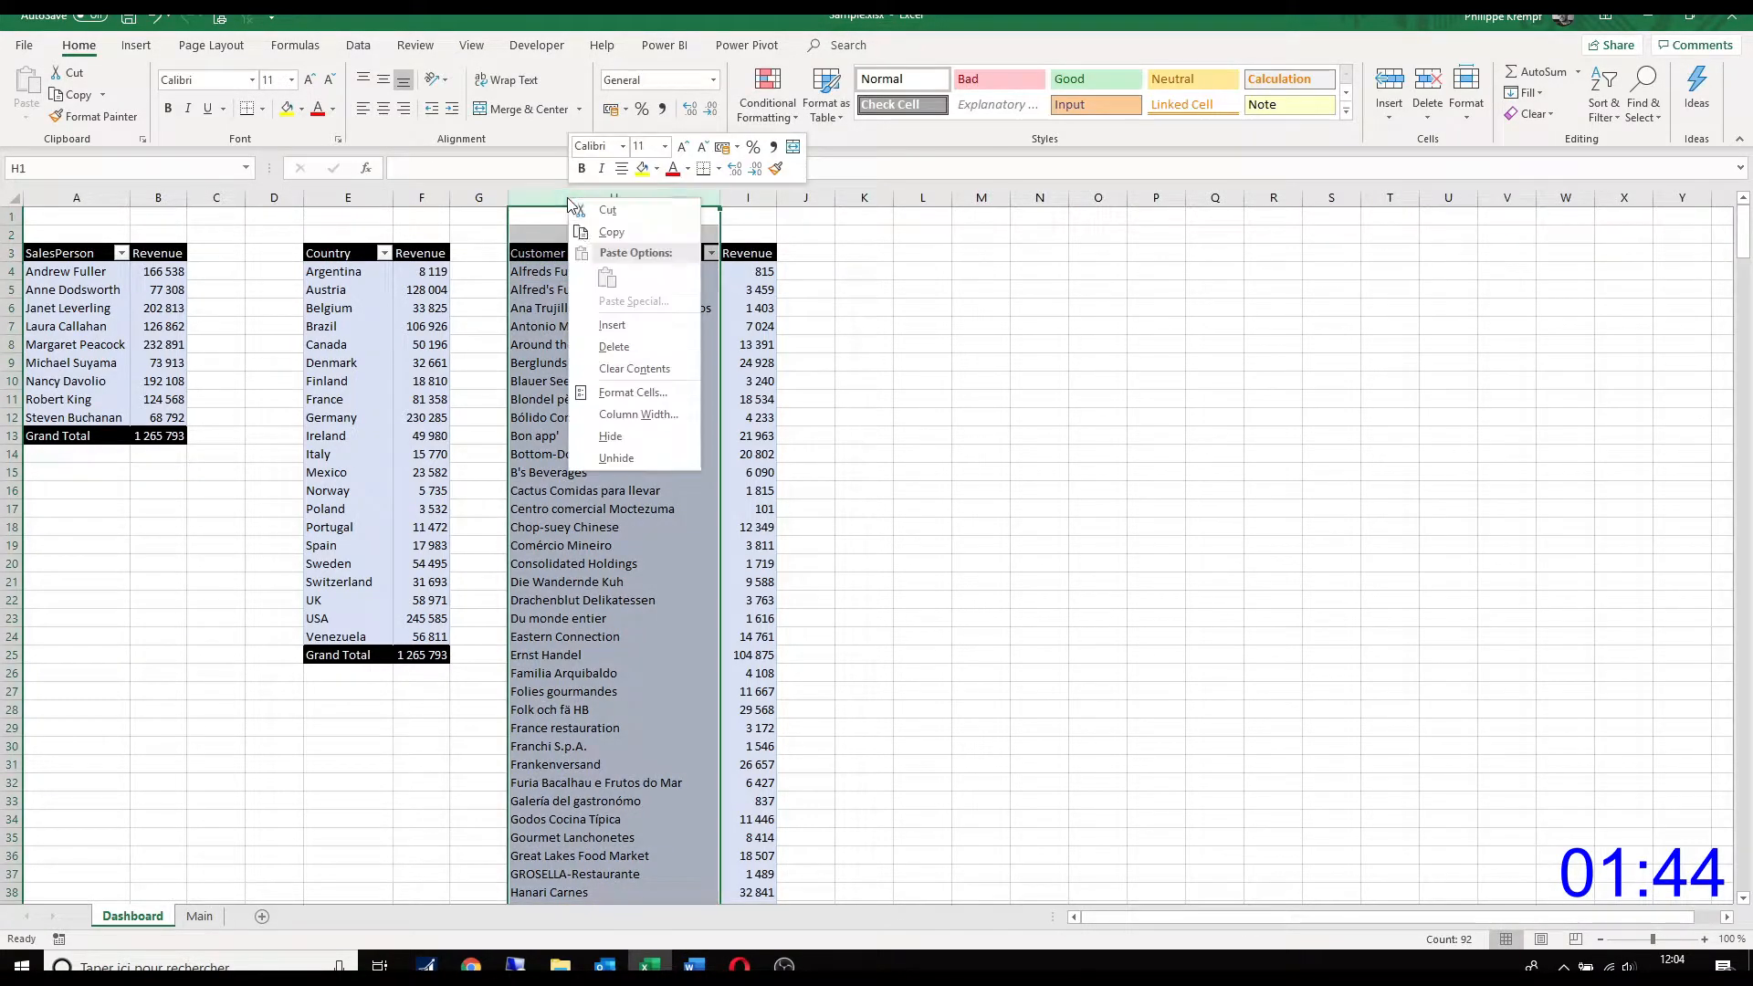
click(602, 324)
click(633, 345)
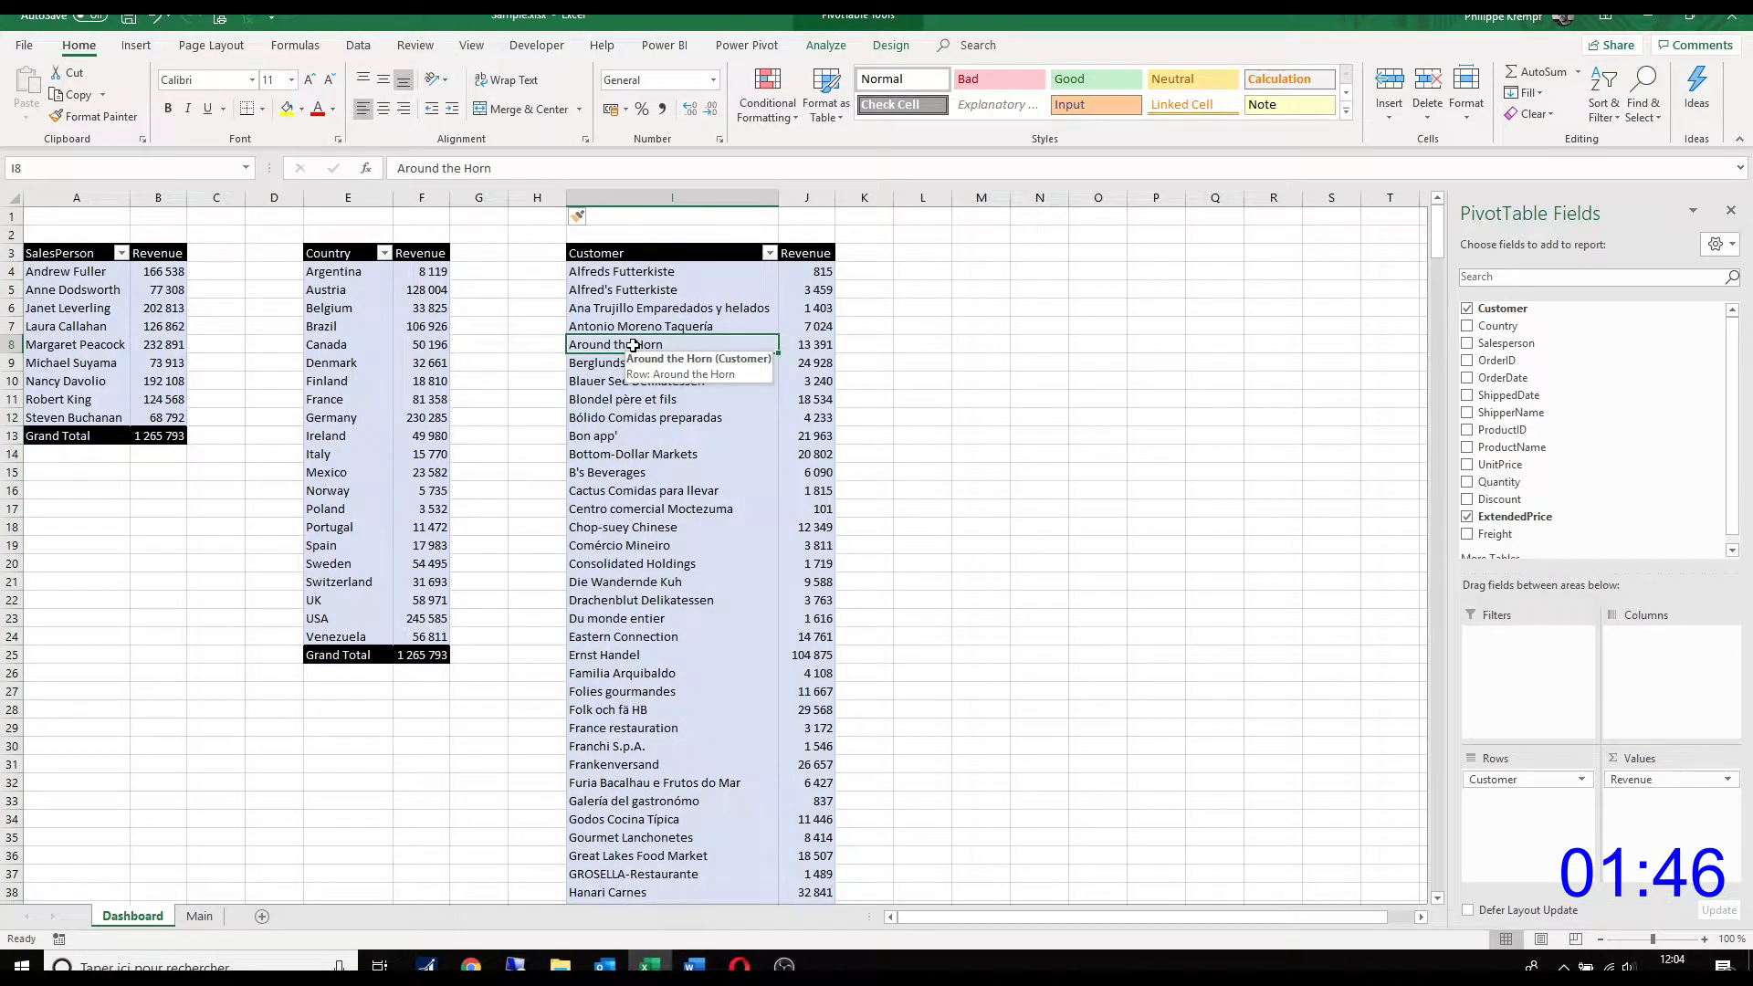
Step: Insert 15 blank rows above the three PivotTables, at rows 3 to 17
drag(12, 253, 14, 515)
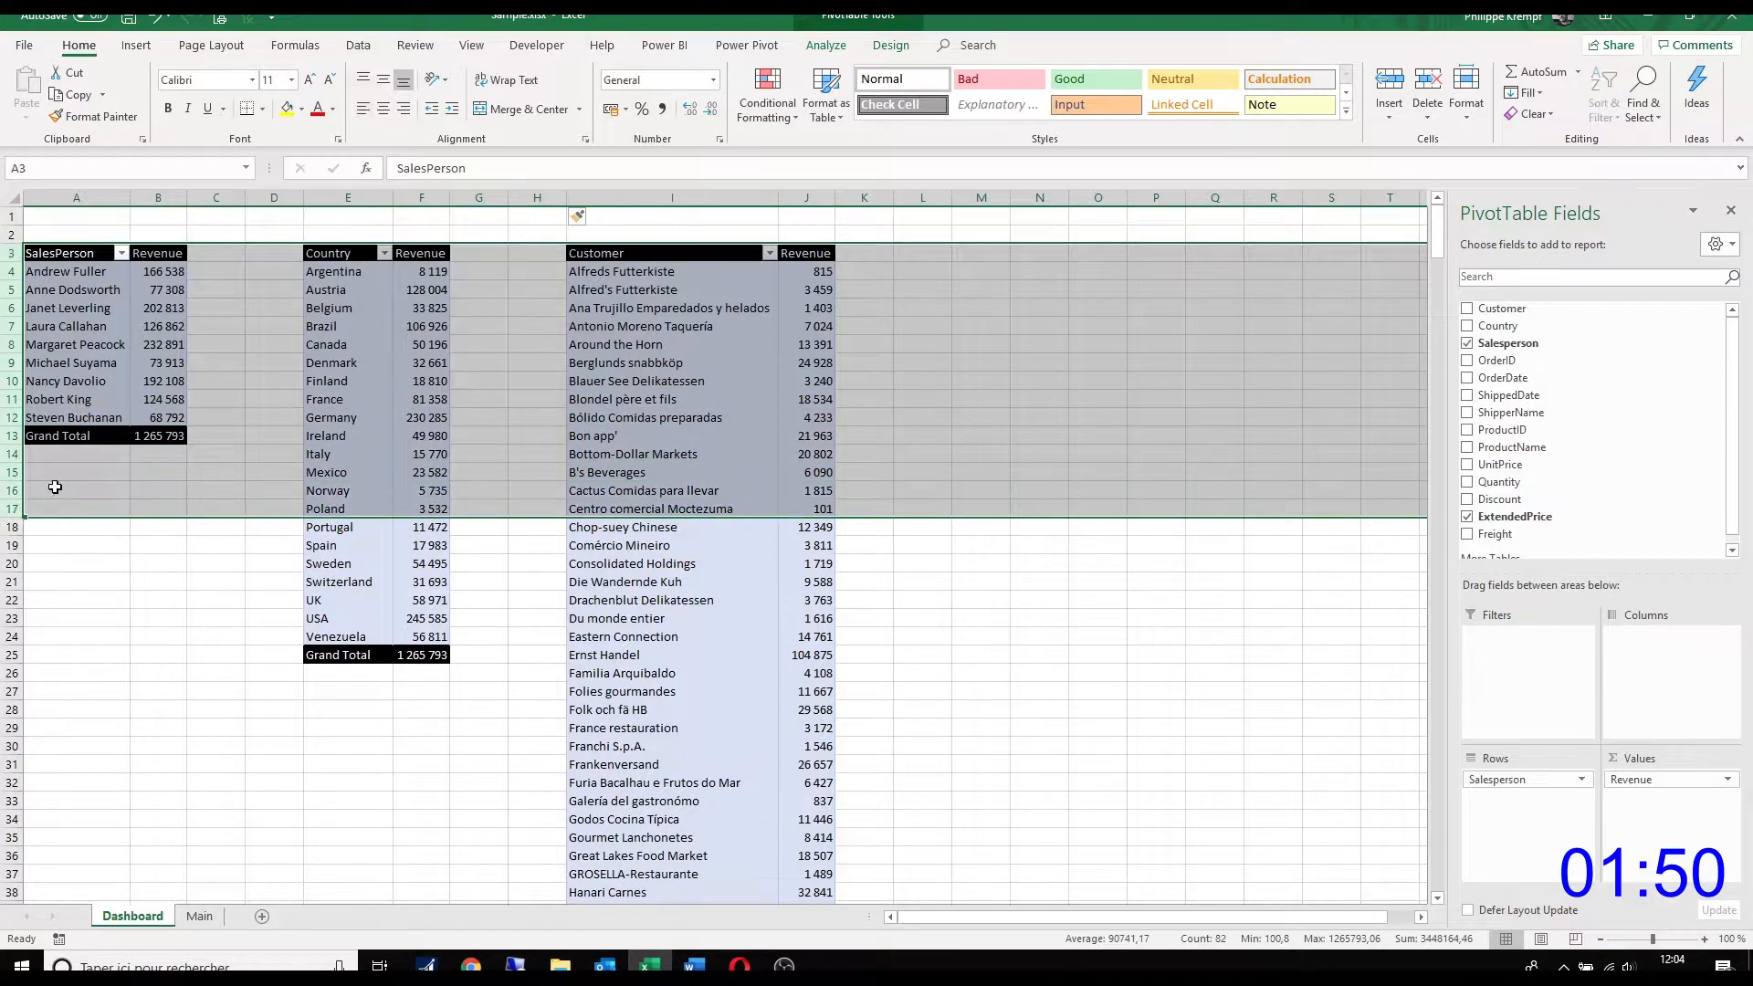
right_click(78, 483)
click(159, 613)
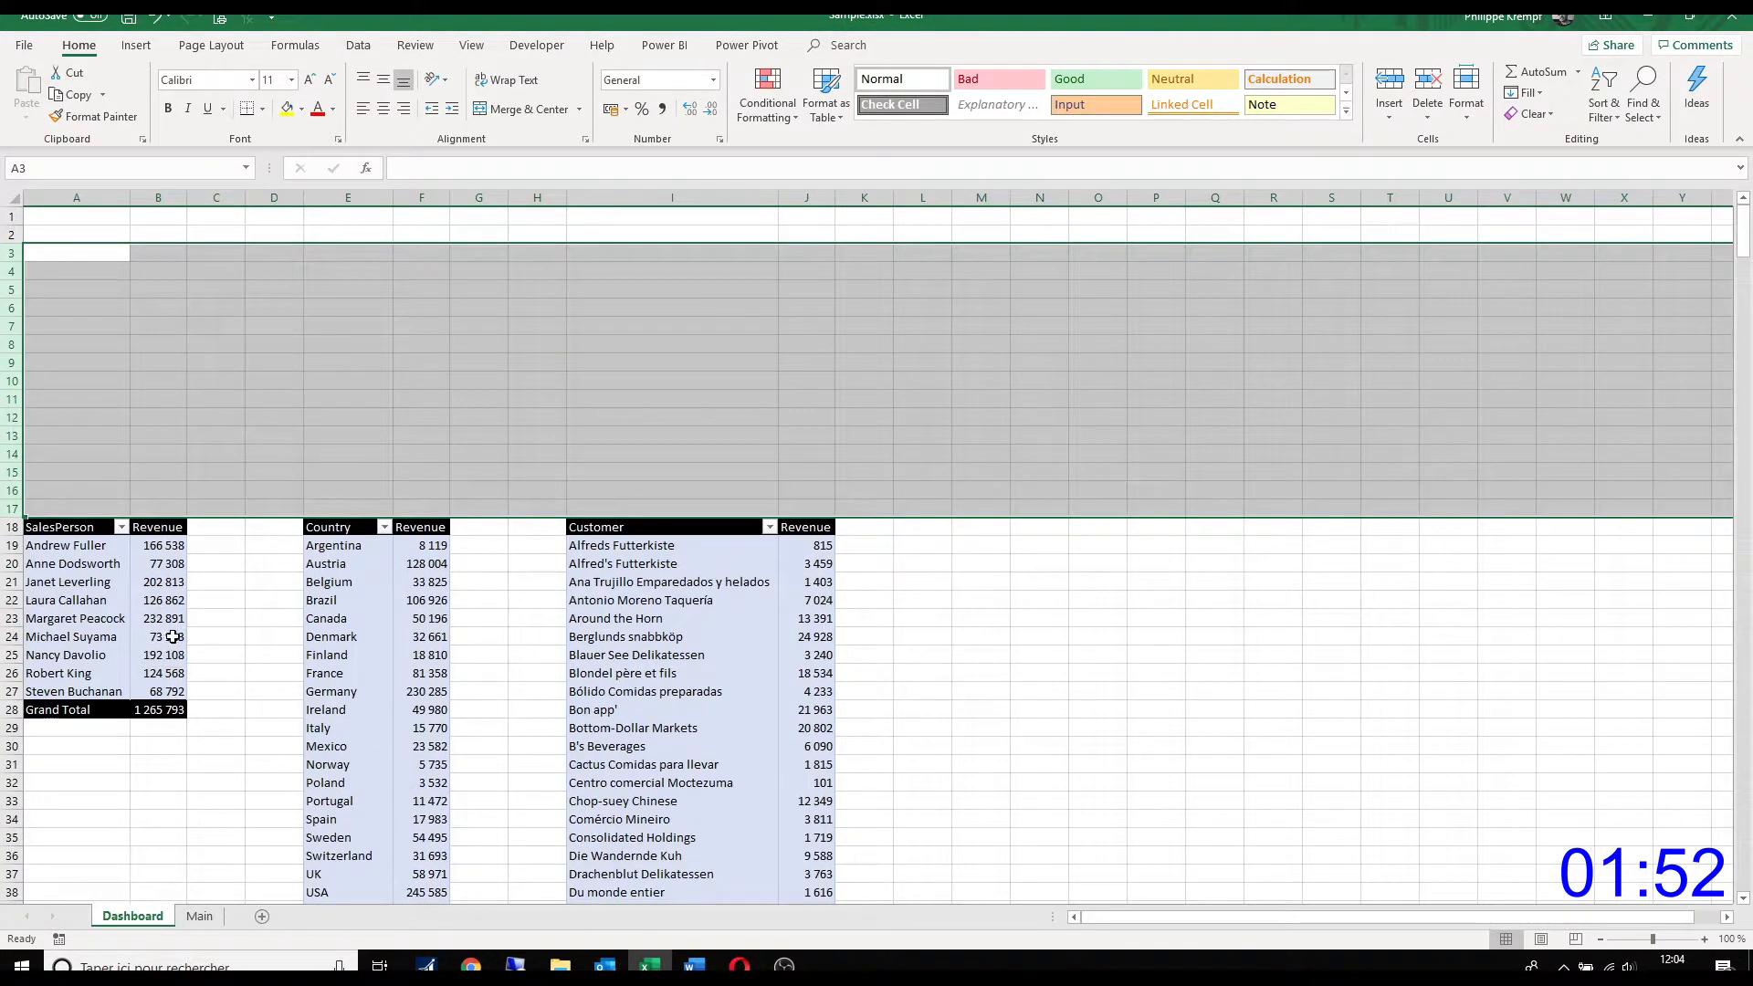
Step: Sort the salesperson PivotTable in descending order by Revenue
drag(157, 546, 159, 691)
click(122, 527)
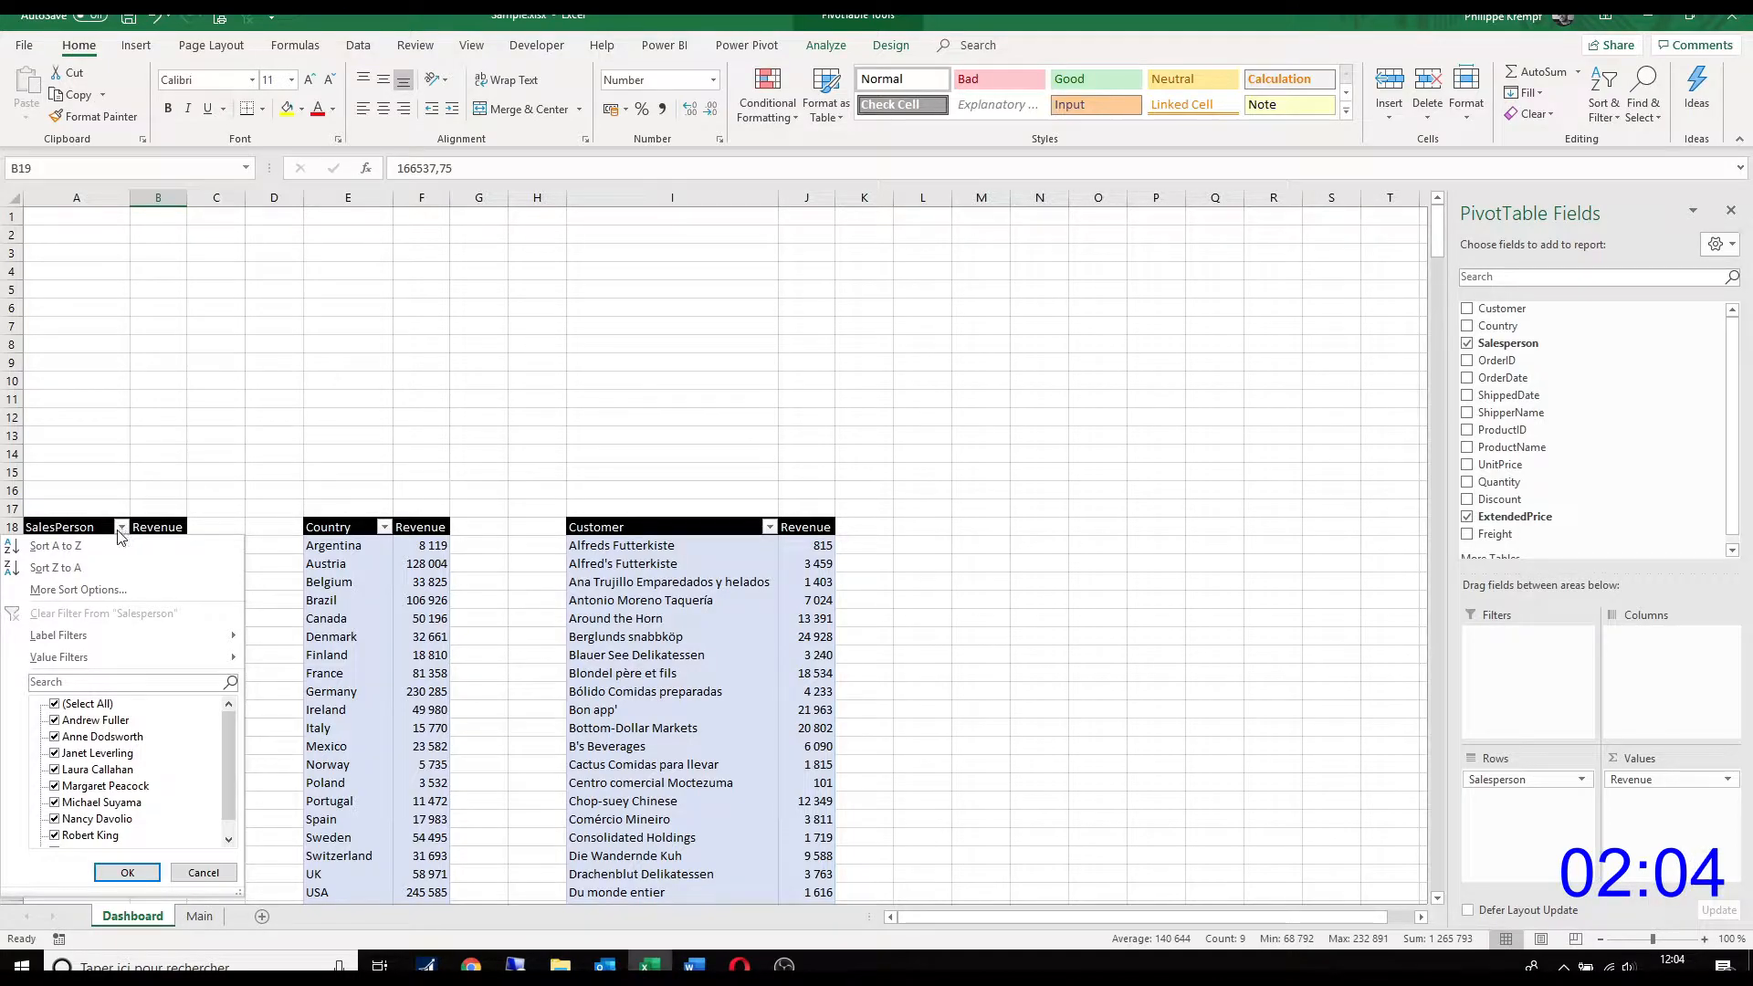
click(105, 590)
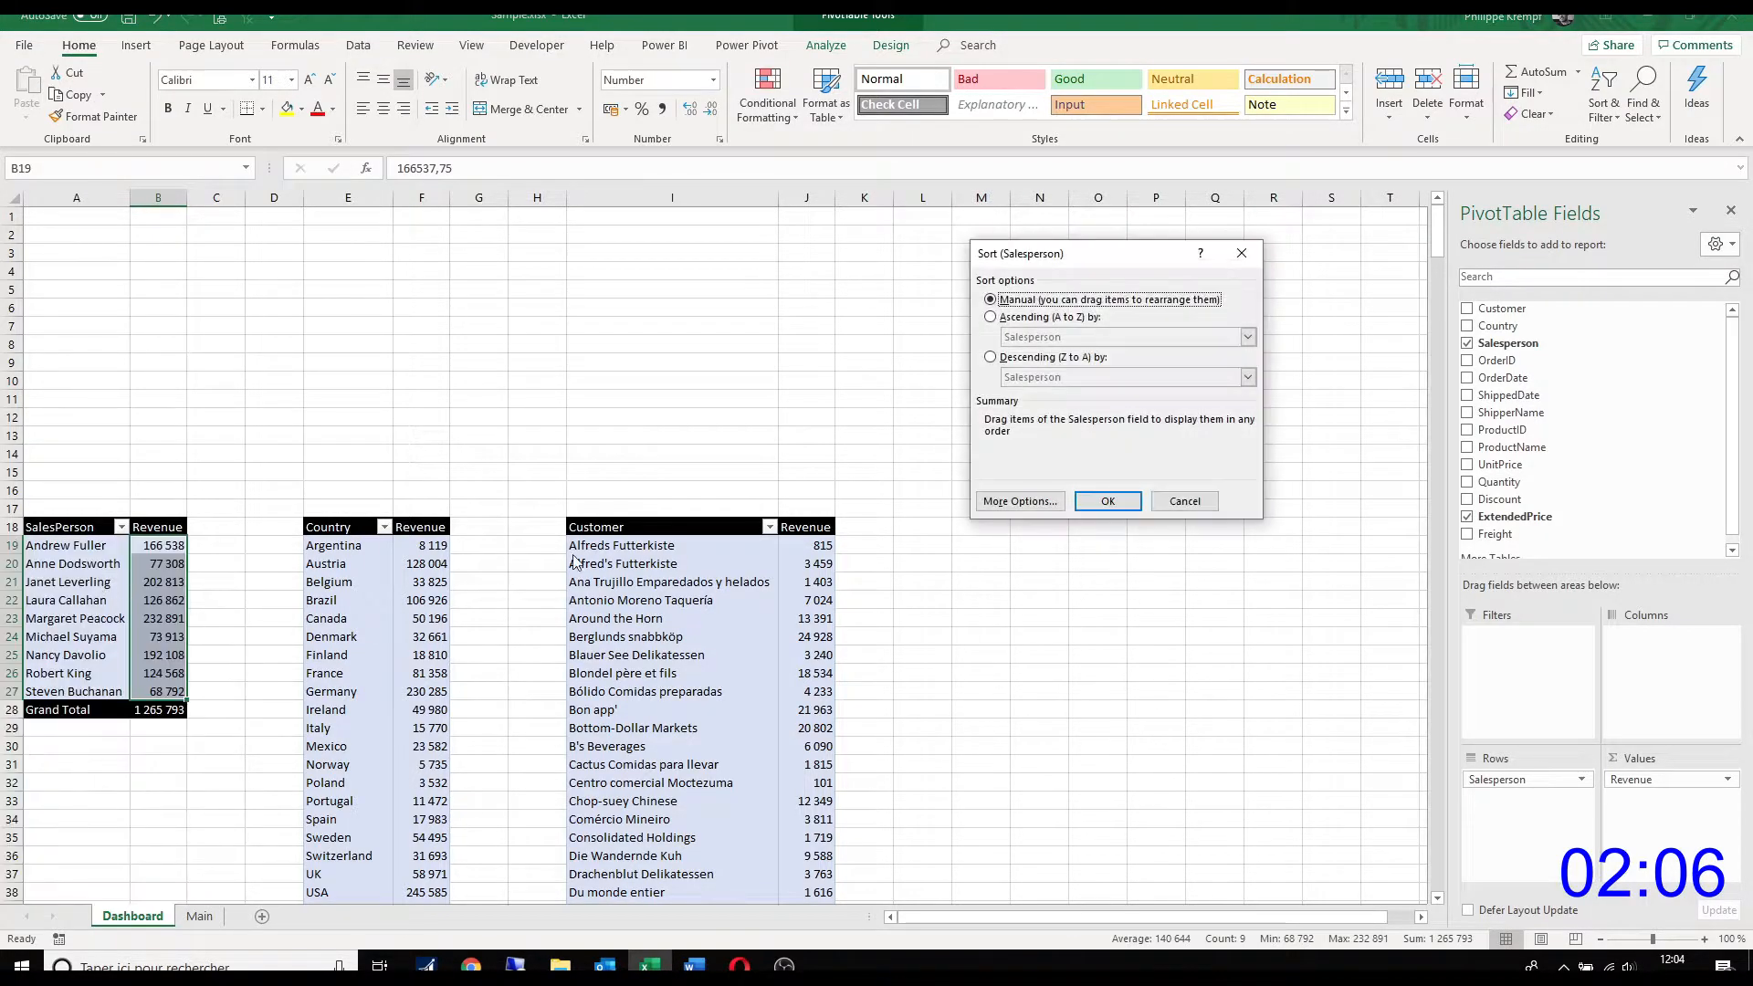
click(993, 357)
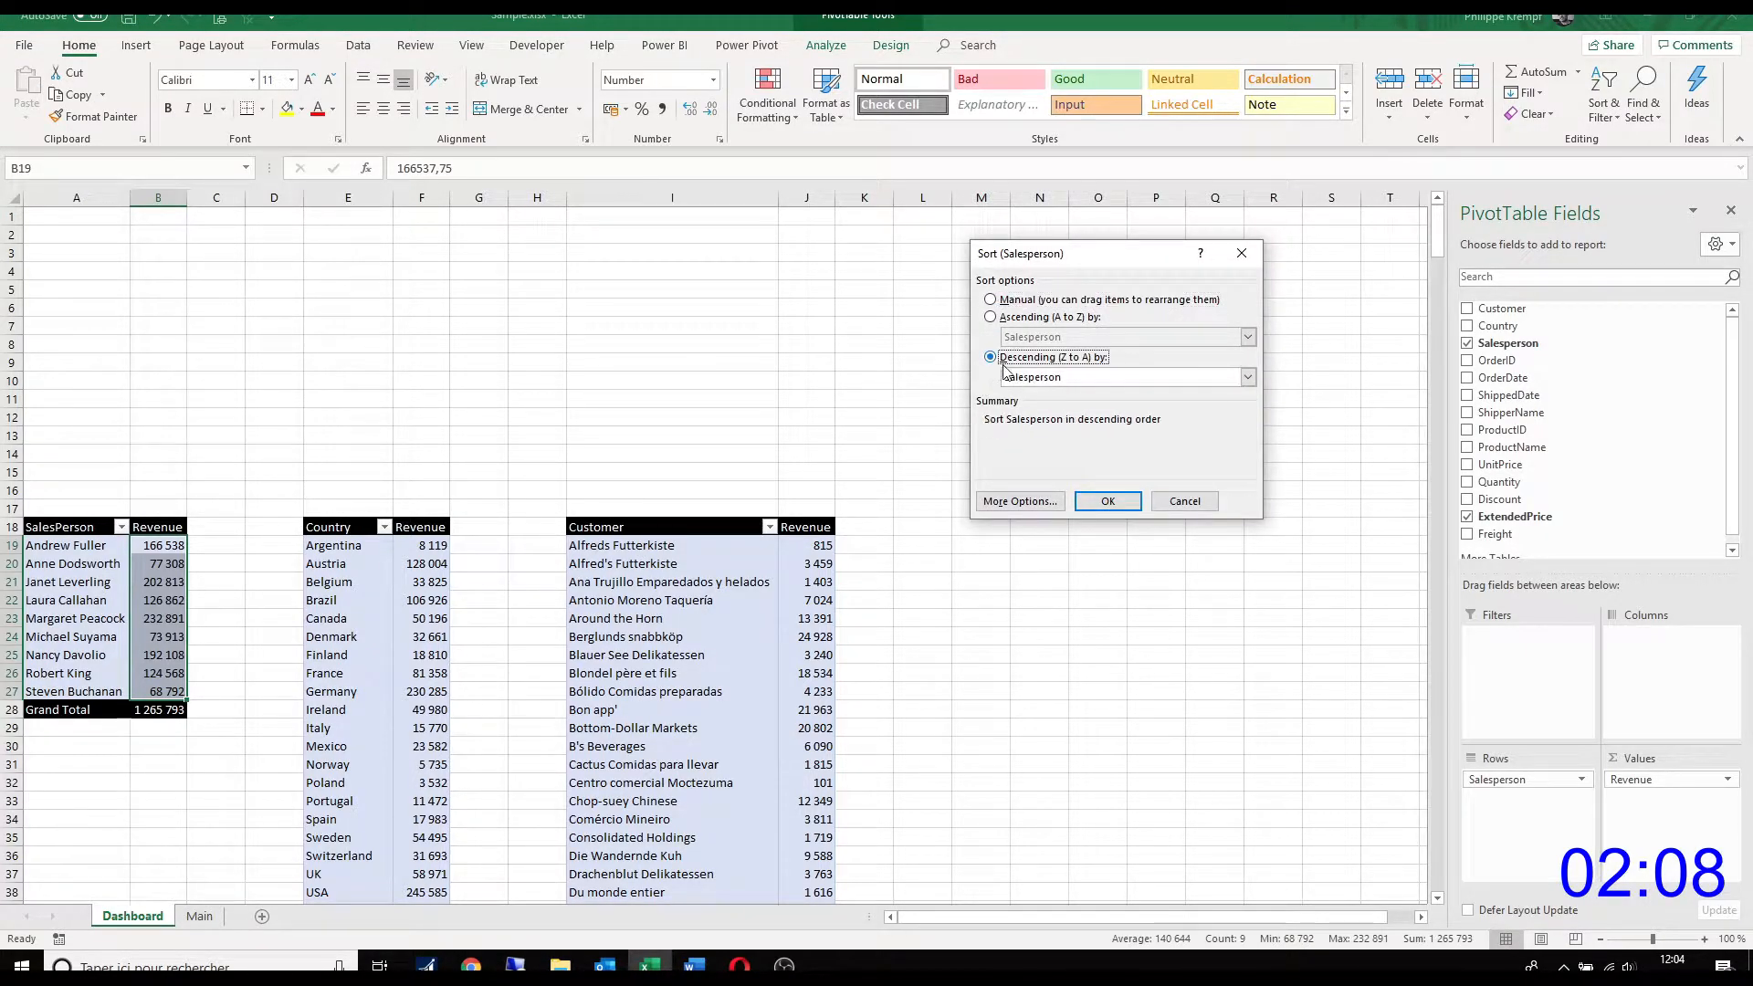
click(1013, 378)
click(1024, 406)
click(1110, 500)
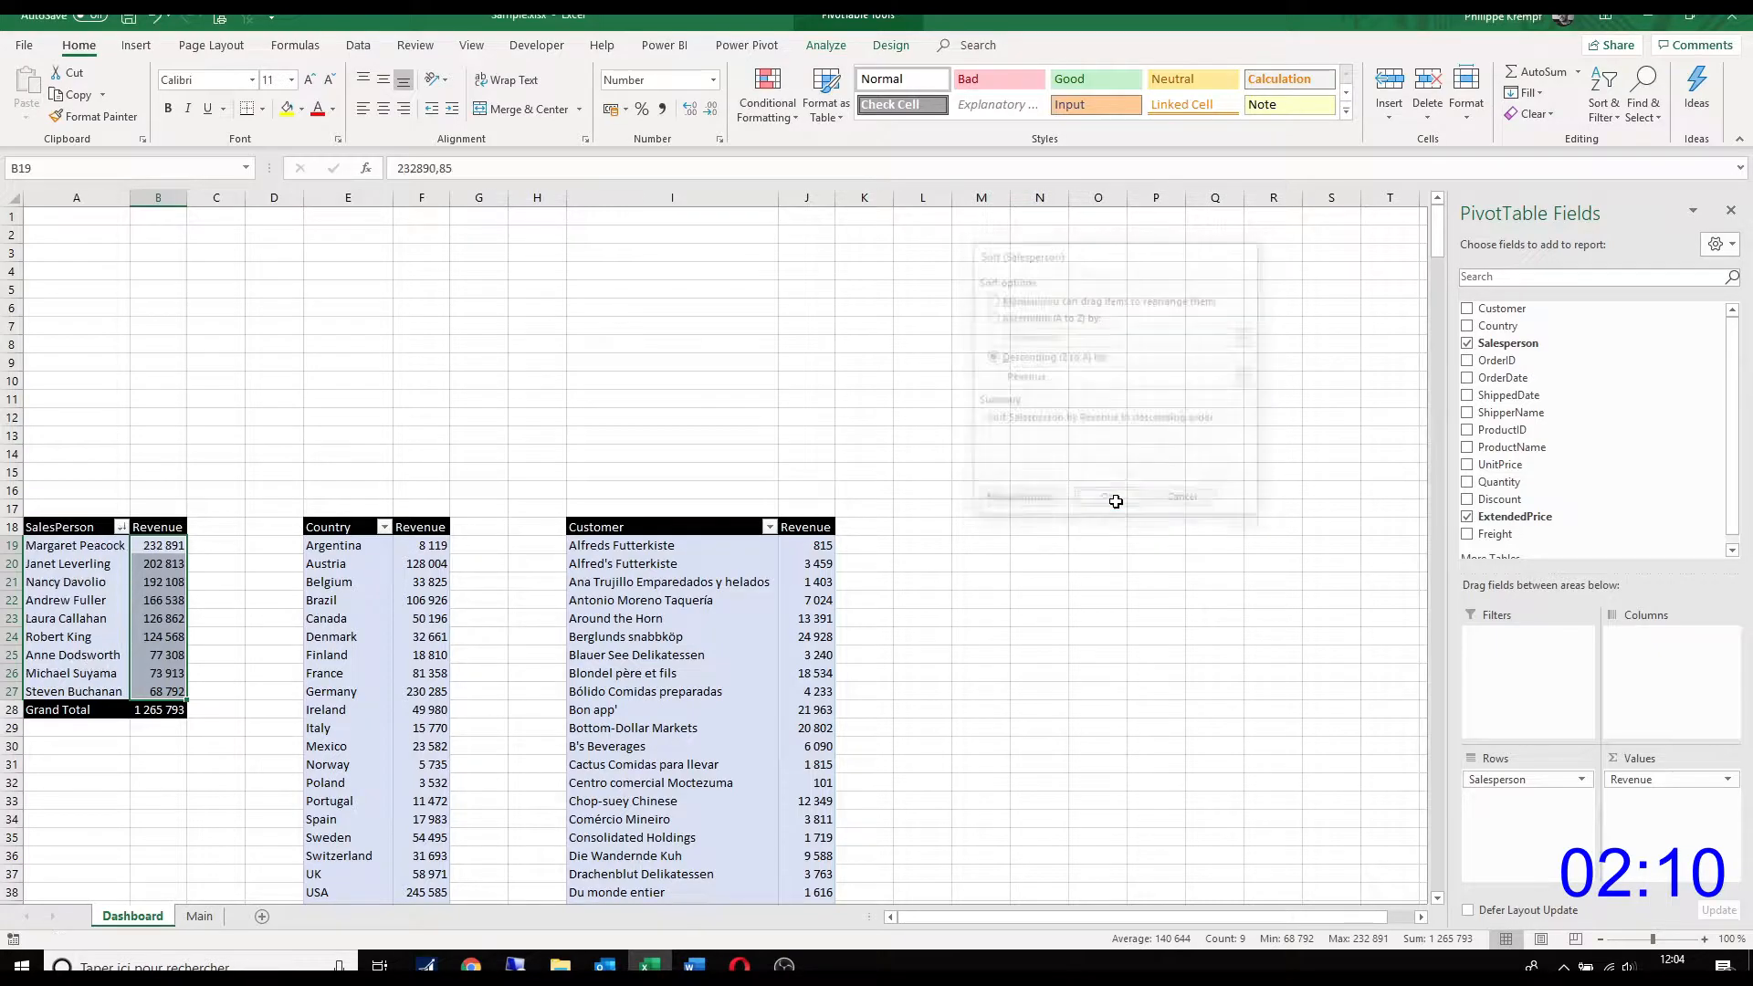
click(188, 618)
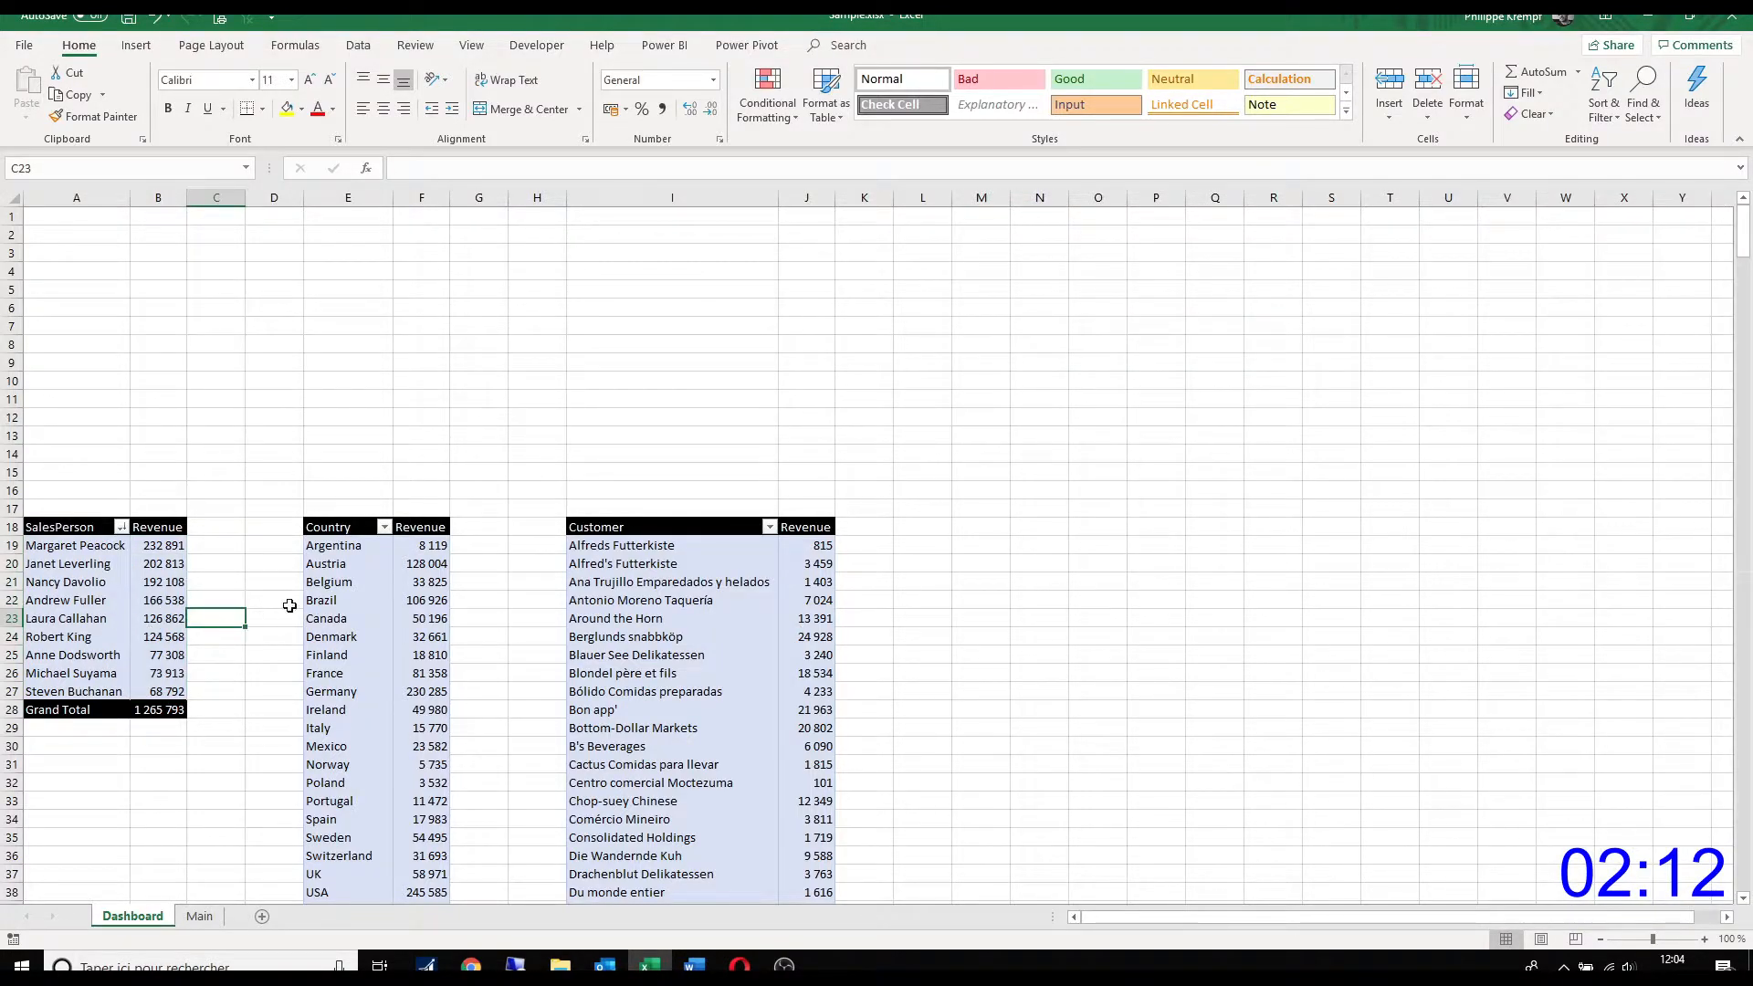
Step: Sort the country PivotTable in descending order by Revenue
click(384, 527)
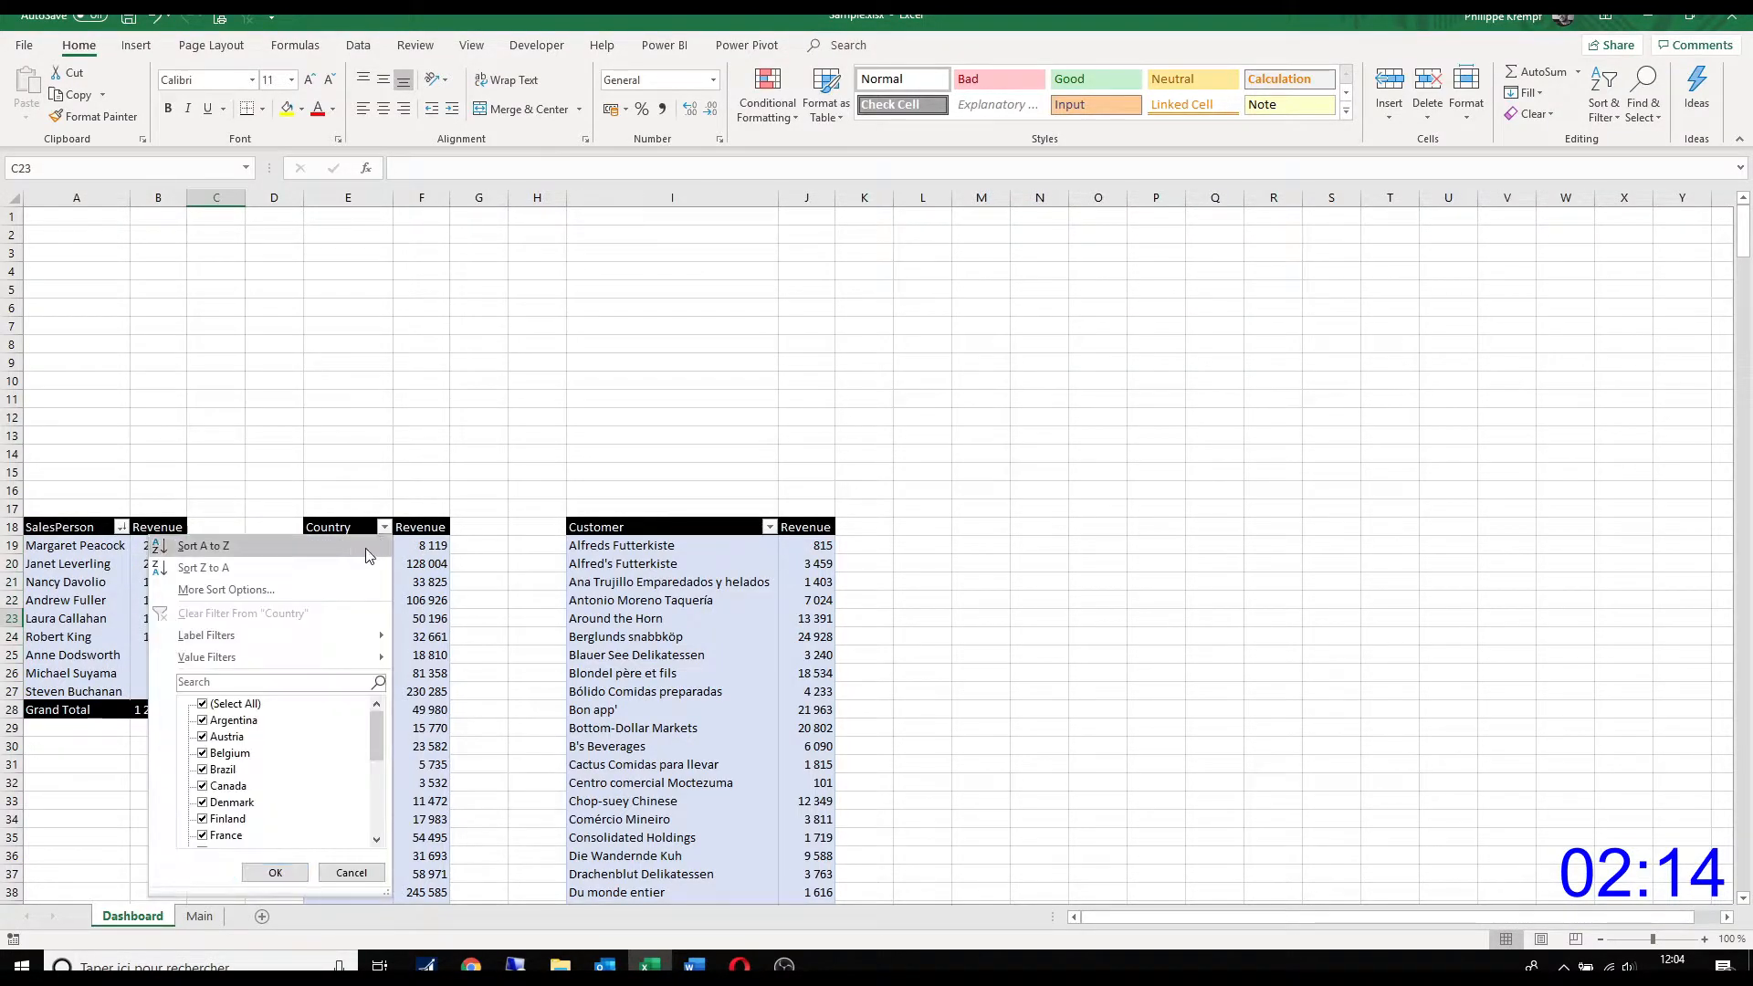
key(Escape)
click(1011, 358)
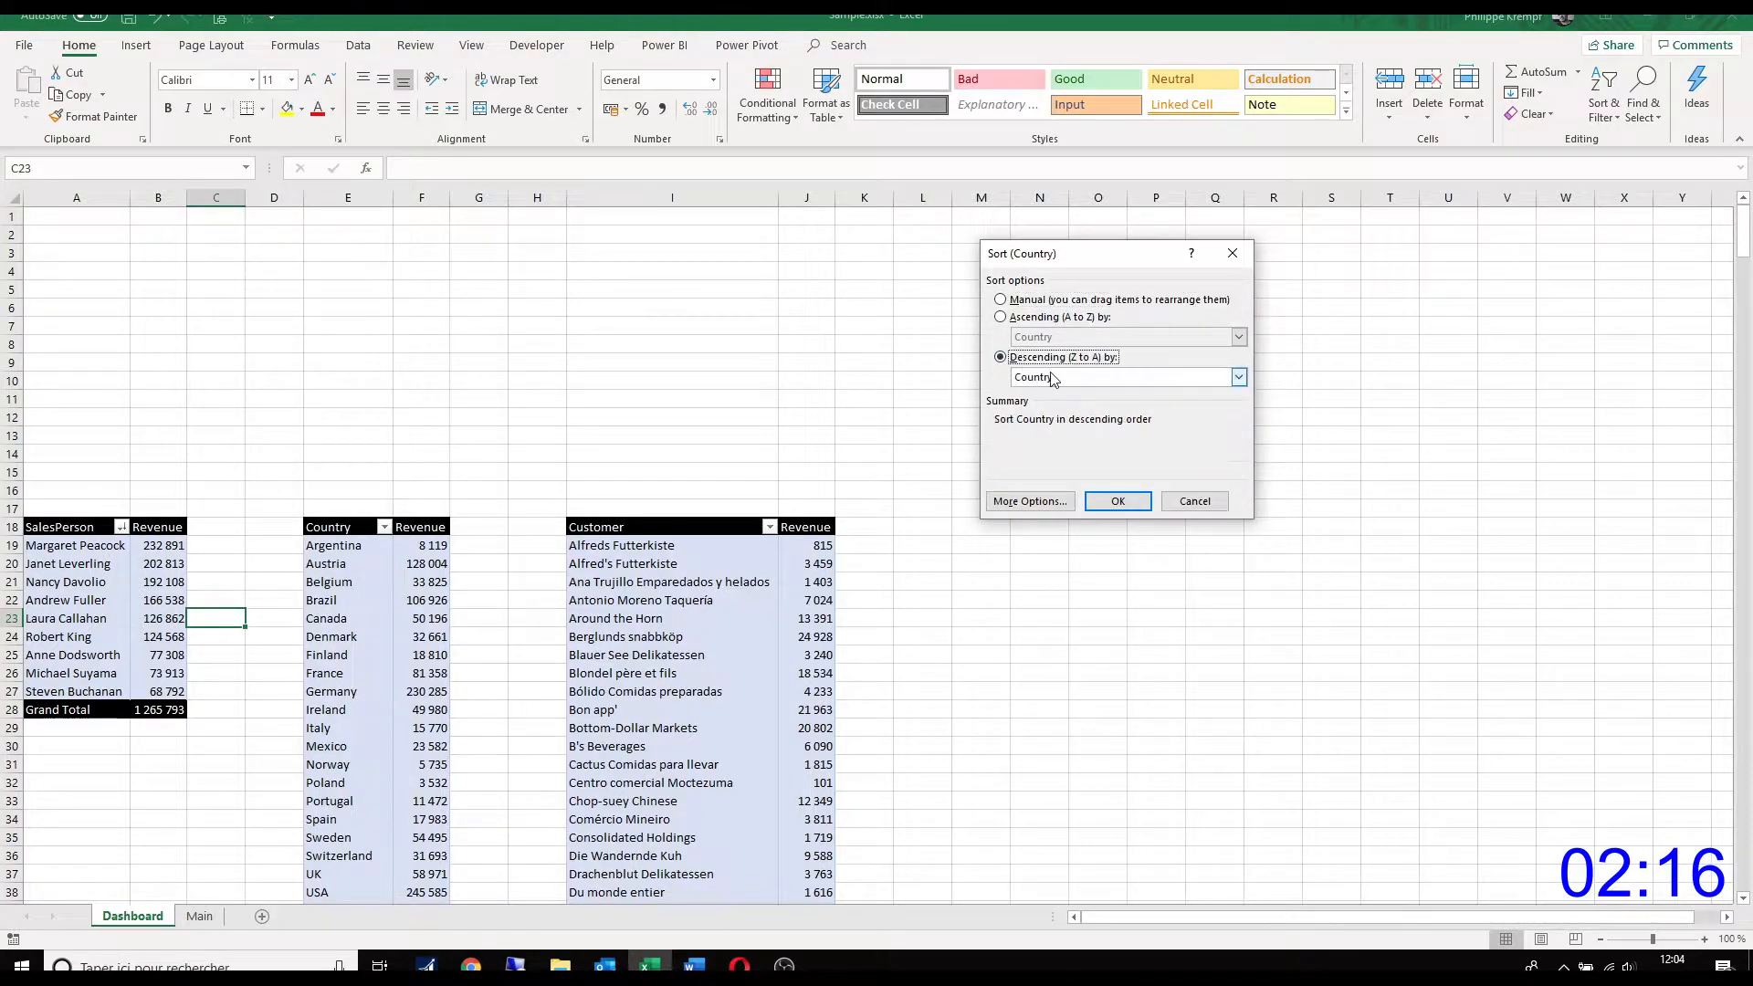
click(1054, 378)
click(1051, 400)
click(1119, 502)
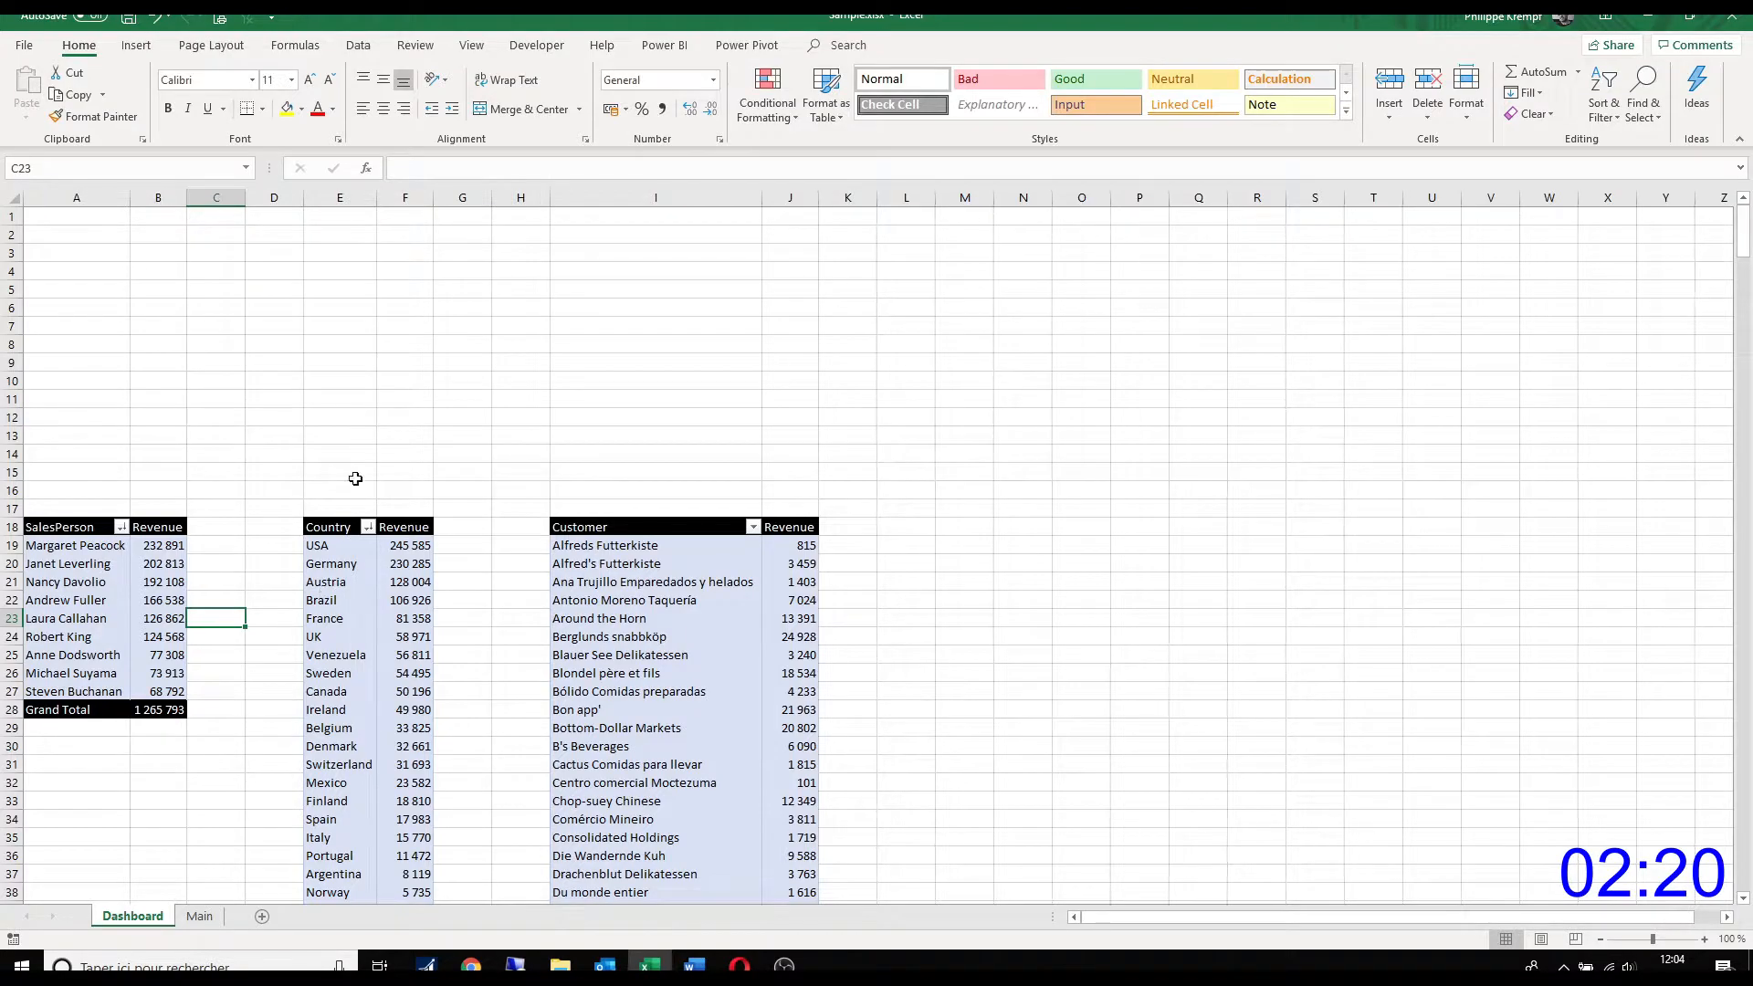
click(159, 27)
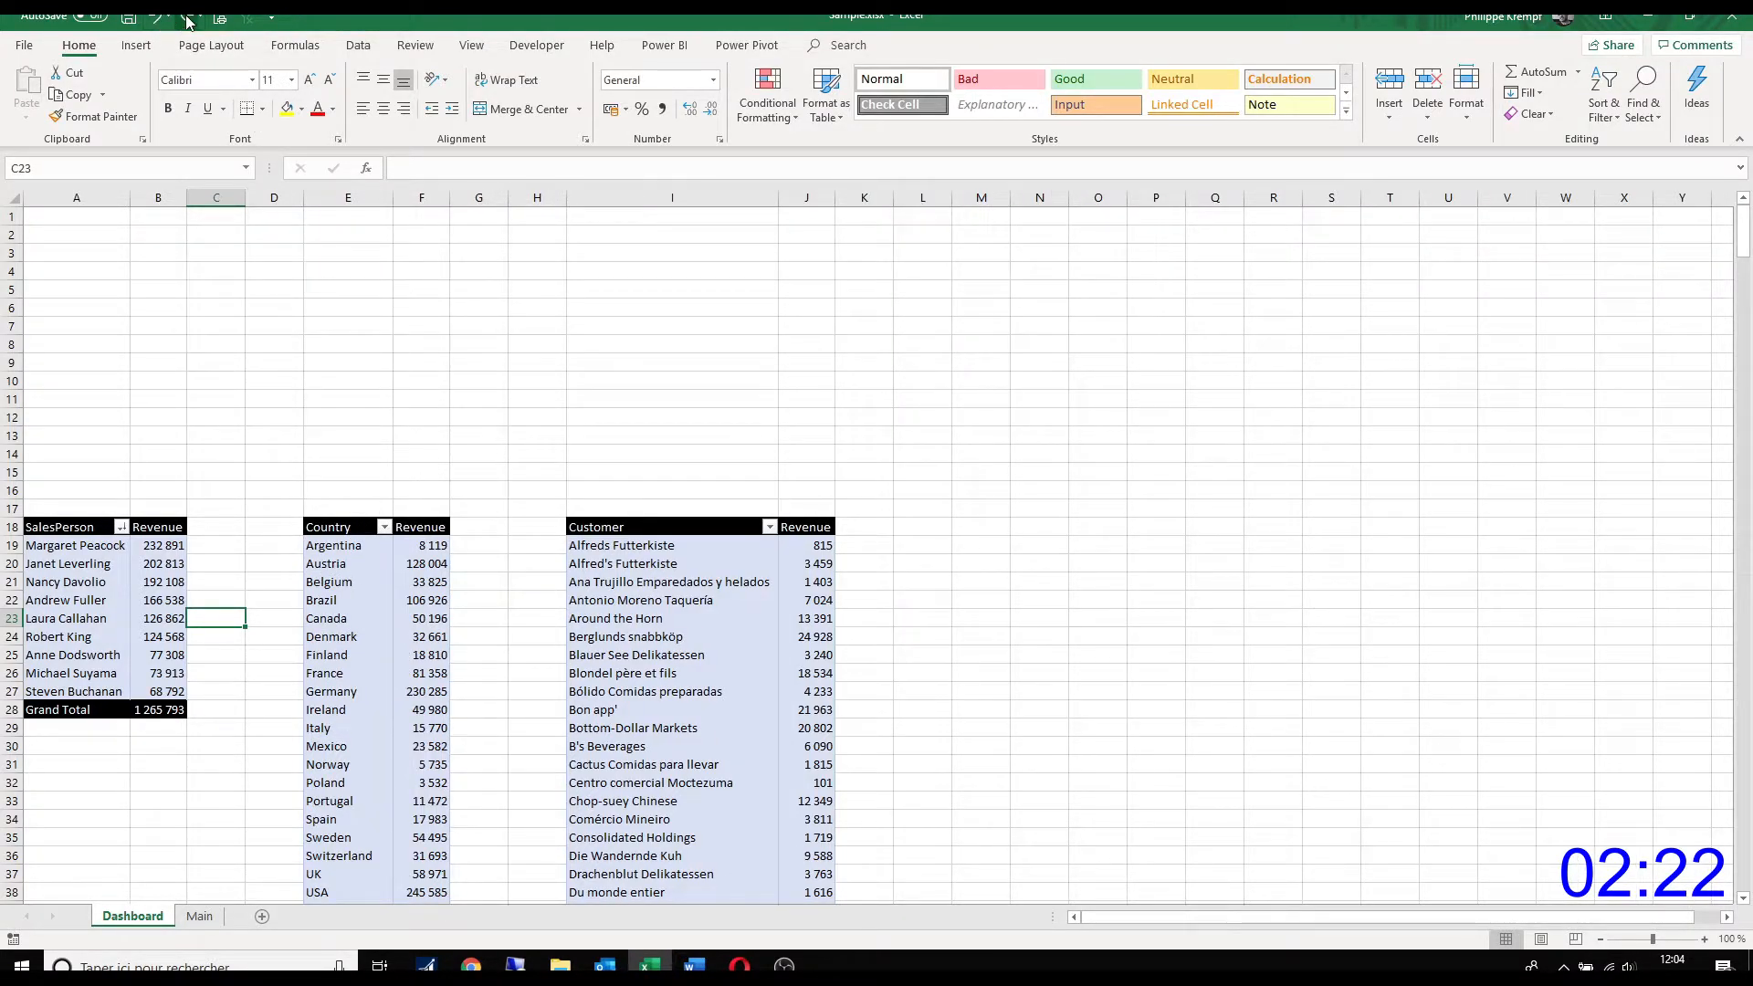
click(188, 20)
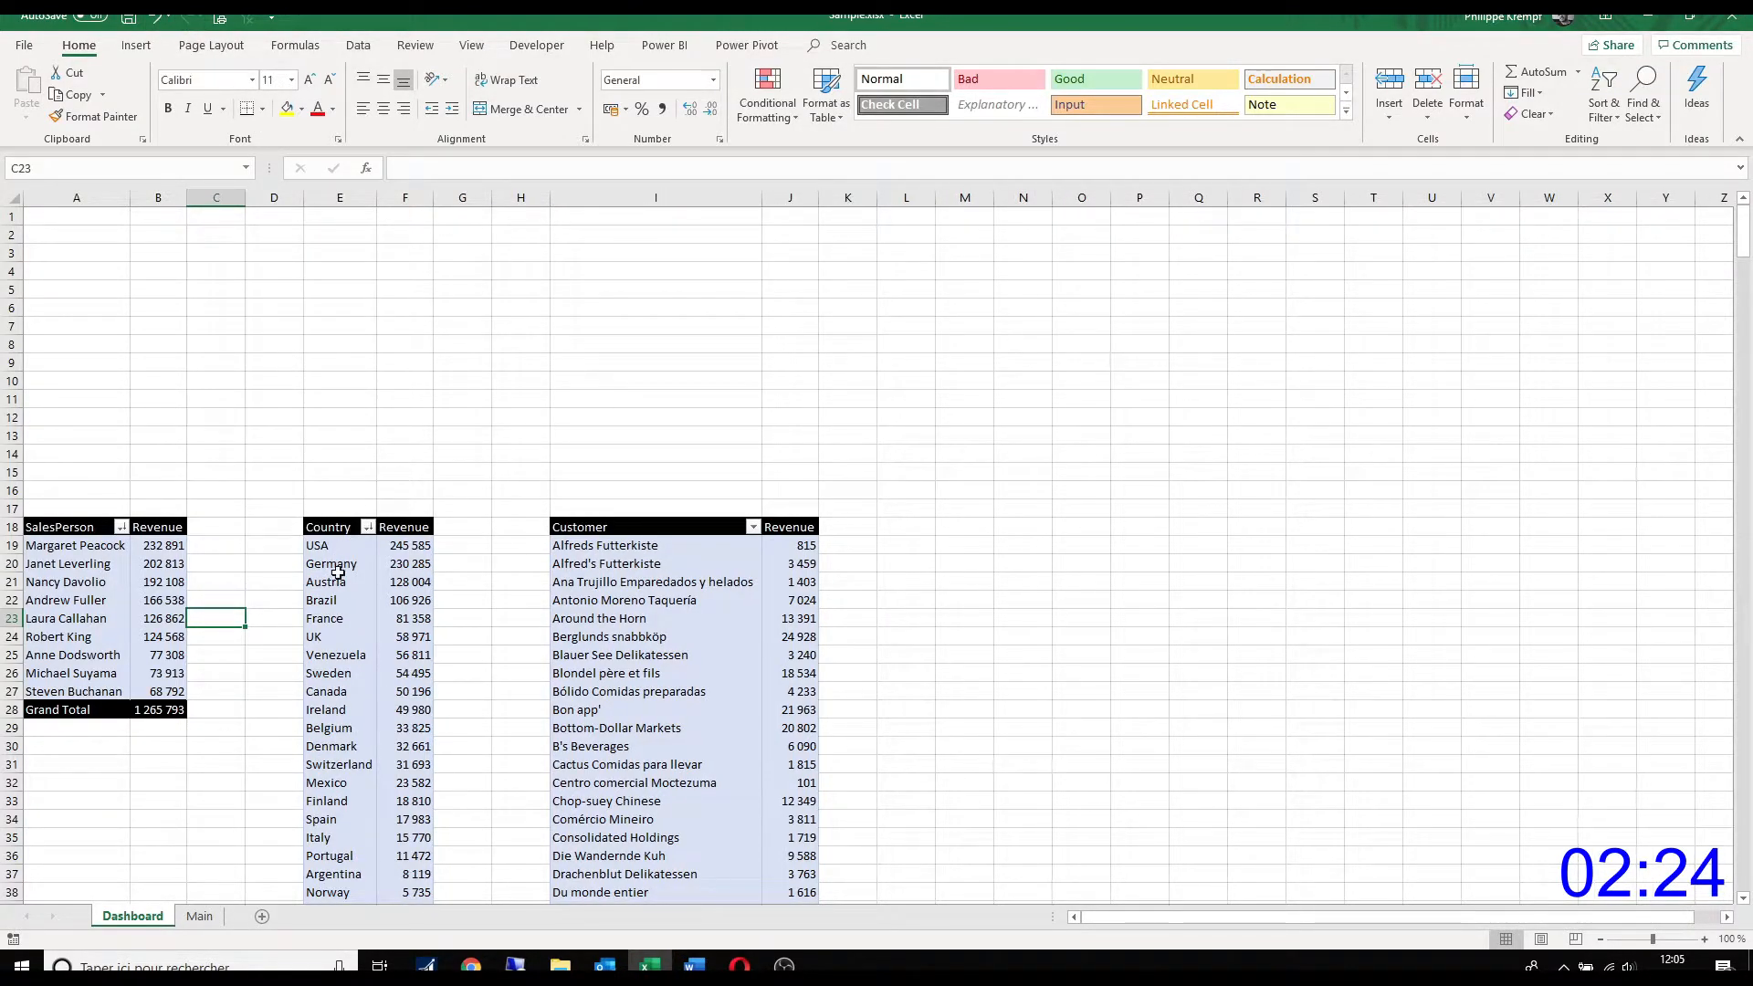
Step: Sort the customer PivotTable in descending order by Revenue
click(642, 582)
click(752, 527)
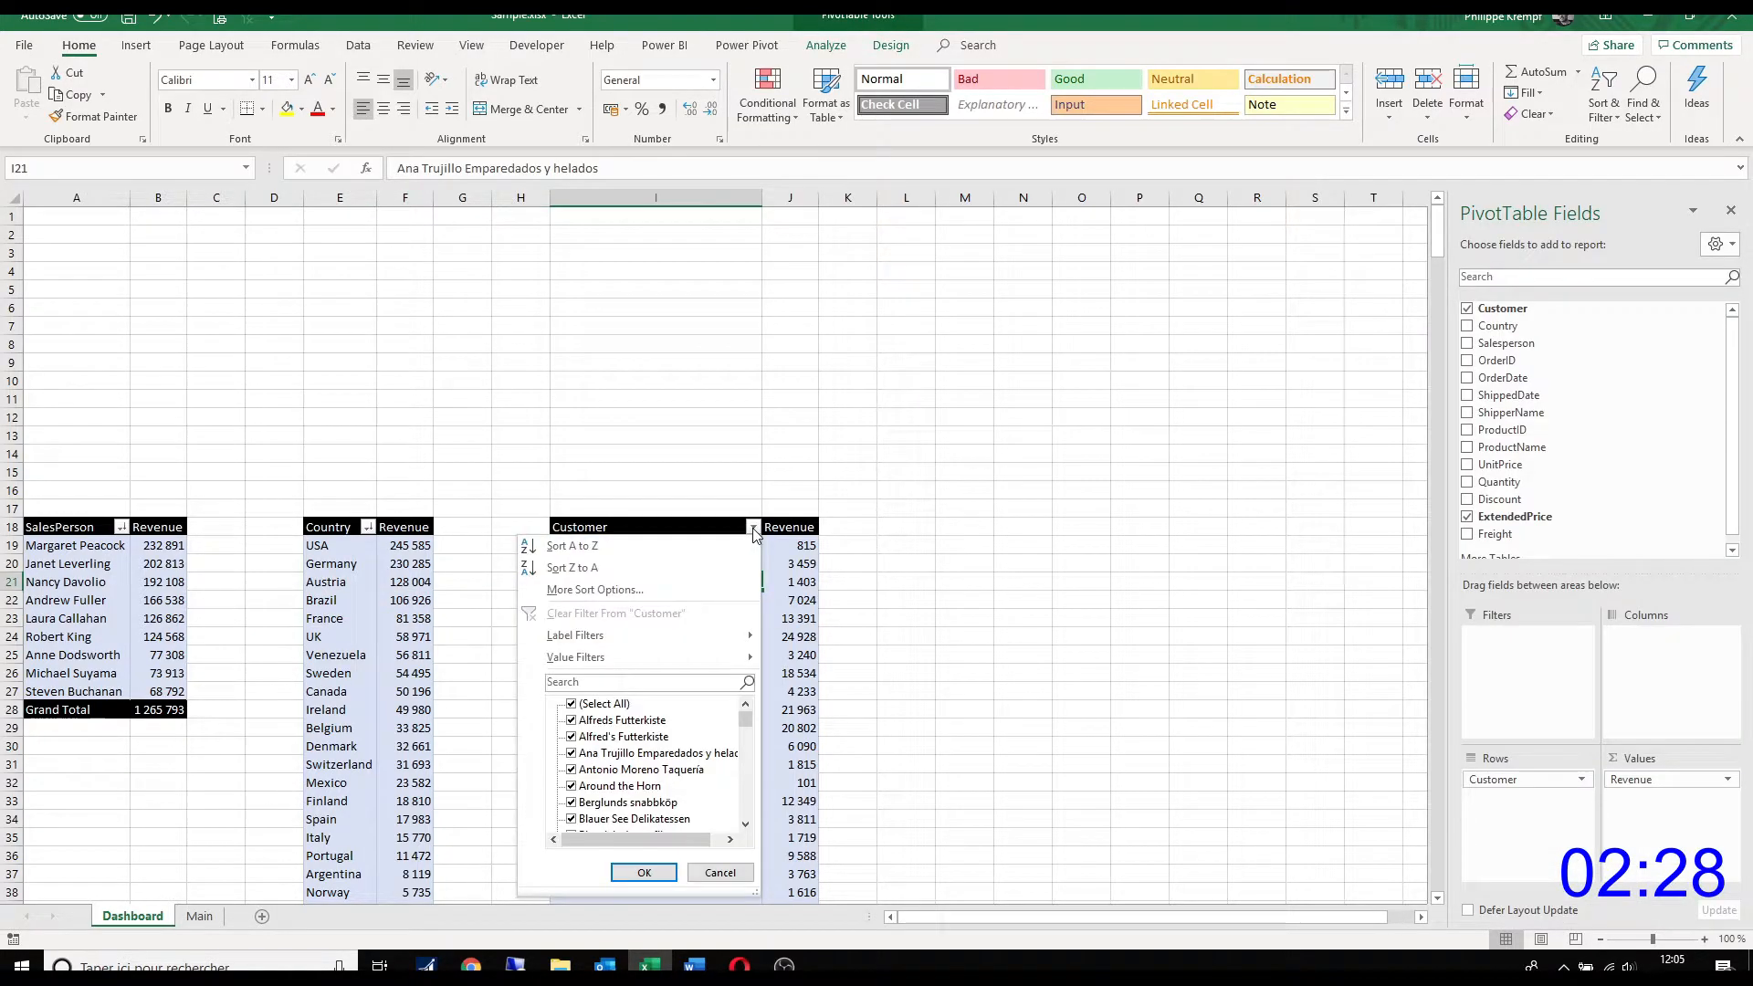
click(725, 589)
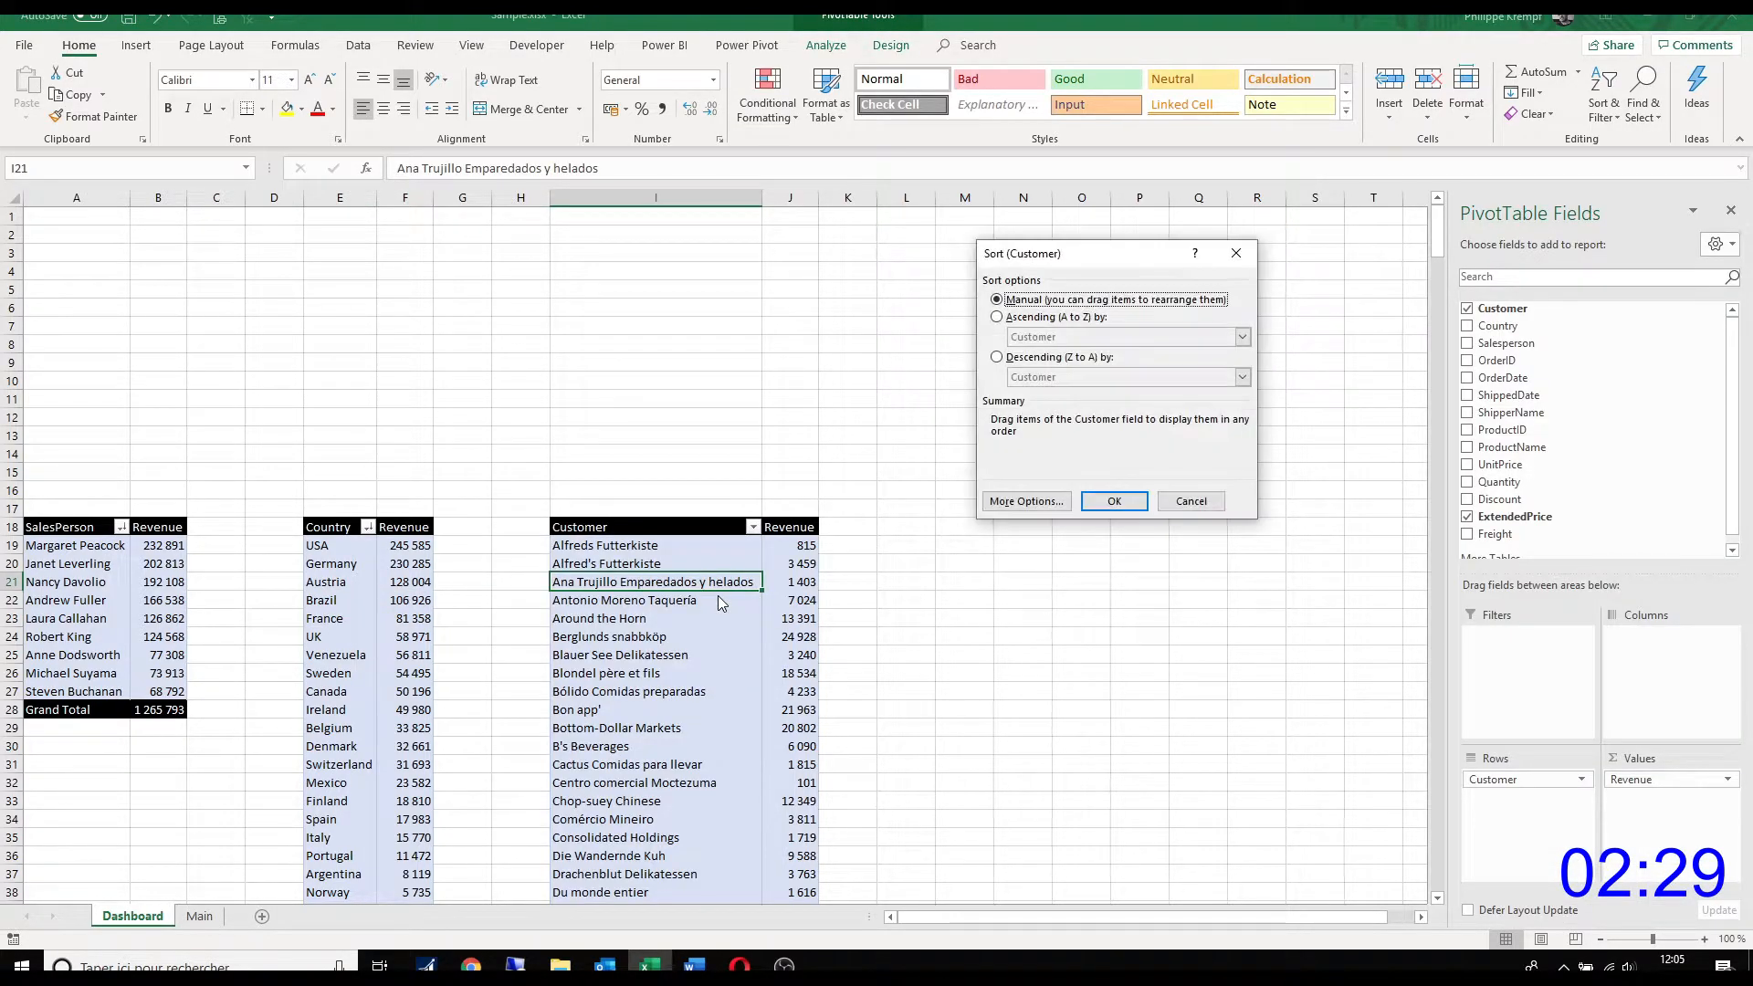
click(1007, 358)
click(1241, 377)
click(1040, 398)
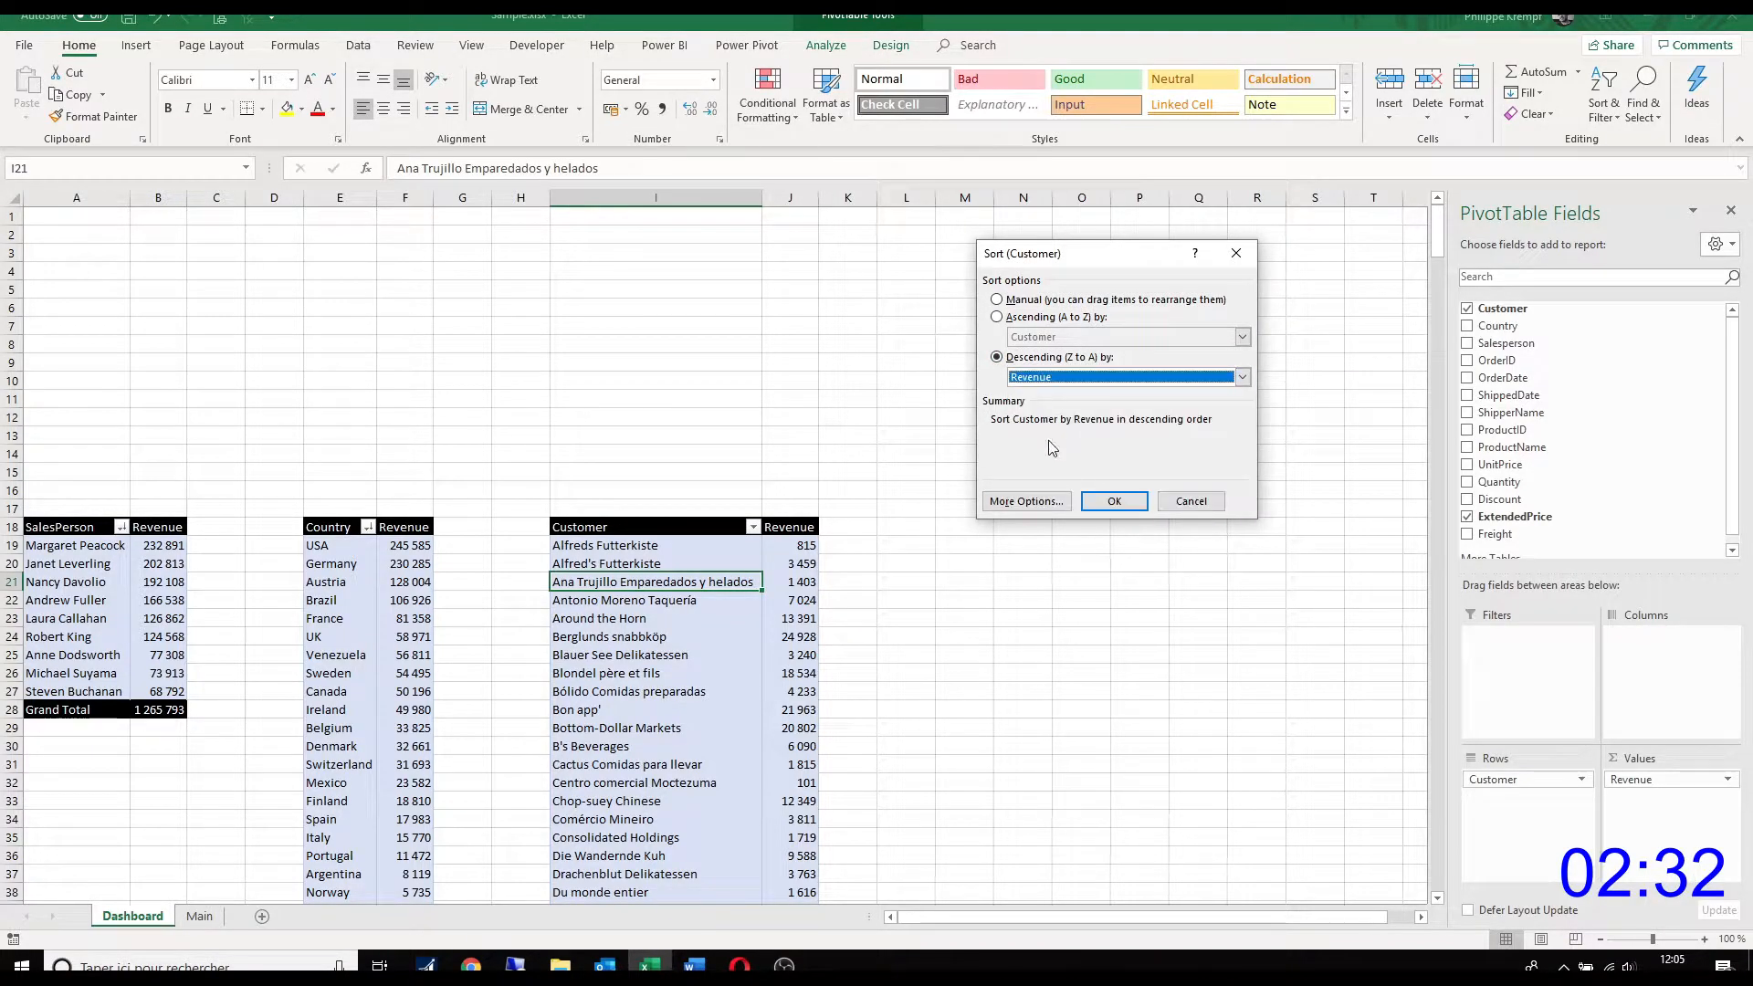
click(1115, 502)
click(654, 494)
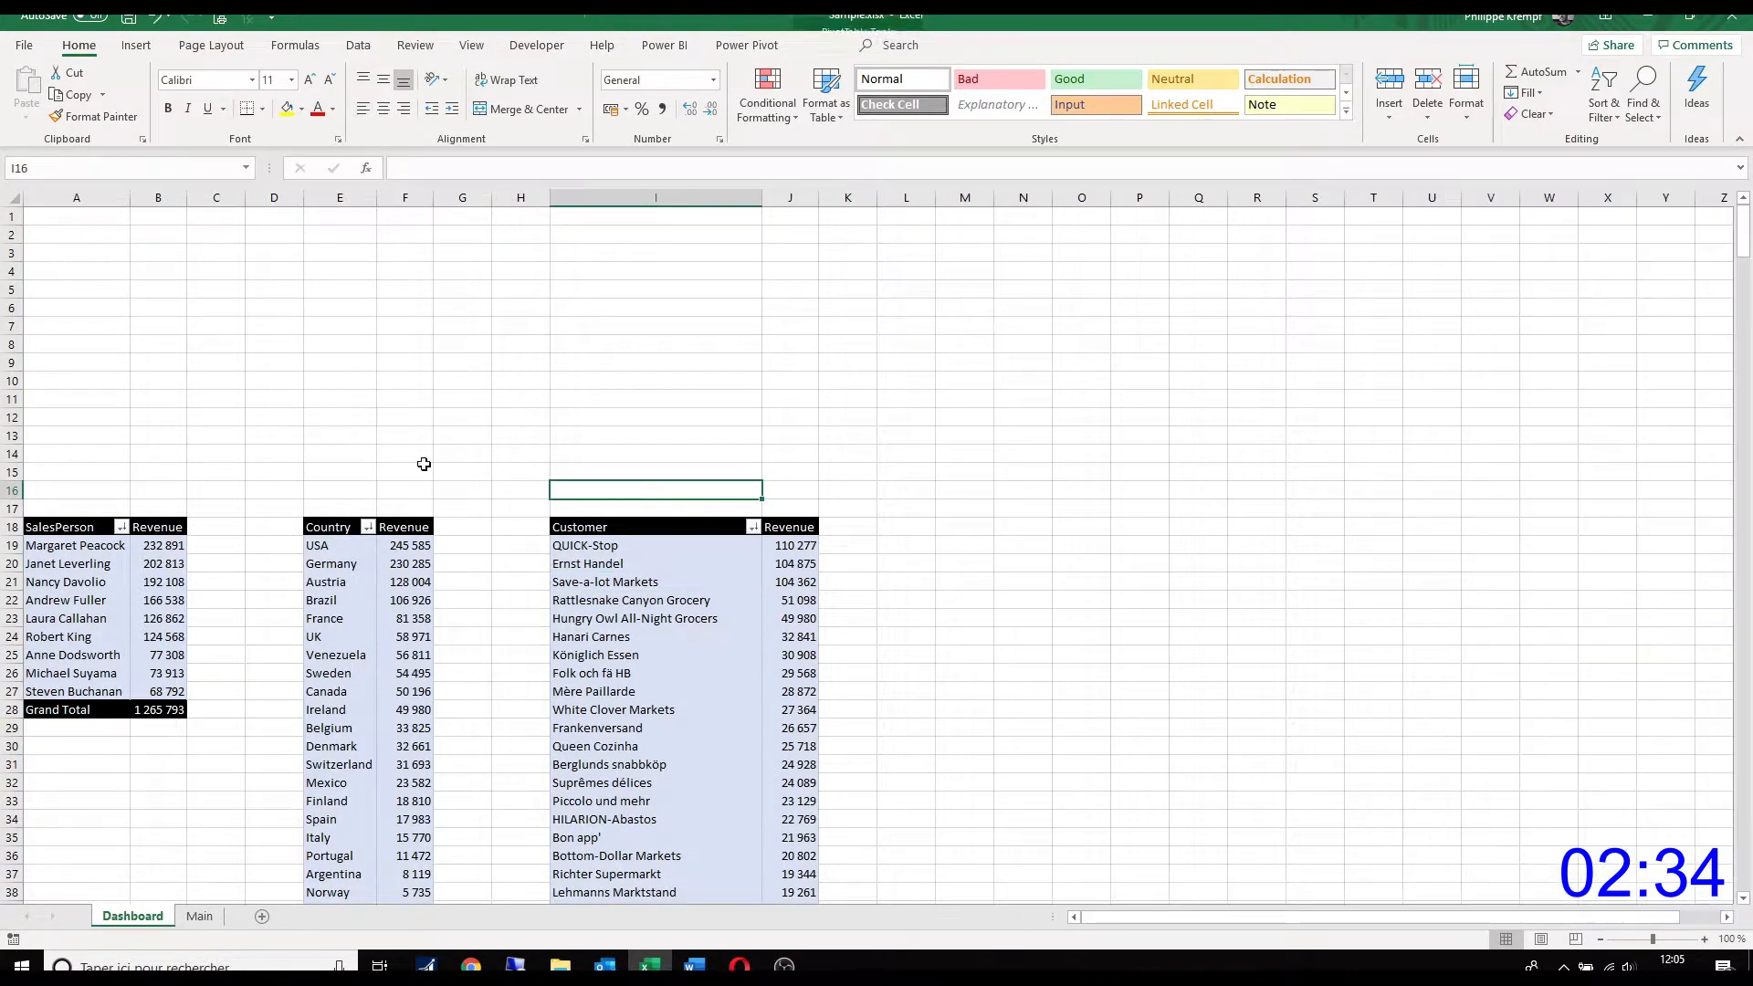
Step: Insert a blank column before column A and slightly widen the salesperson, country and customer label columns
right_click(79, 198)
click(120, 324)
click(117, 322)
drag(189, 197, 214, 198)
drag(461, 197, 493, 196)
drag(874, 198, 889, 203)
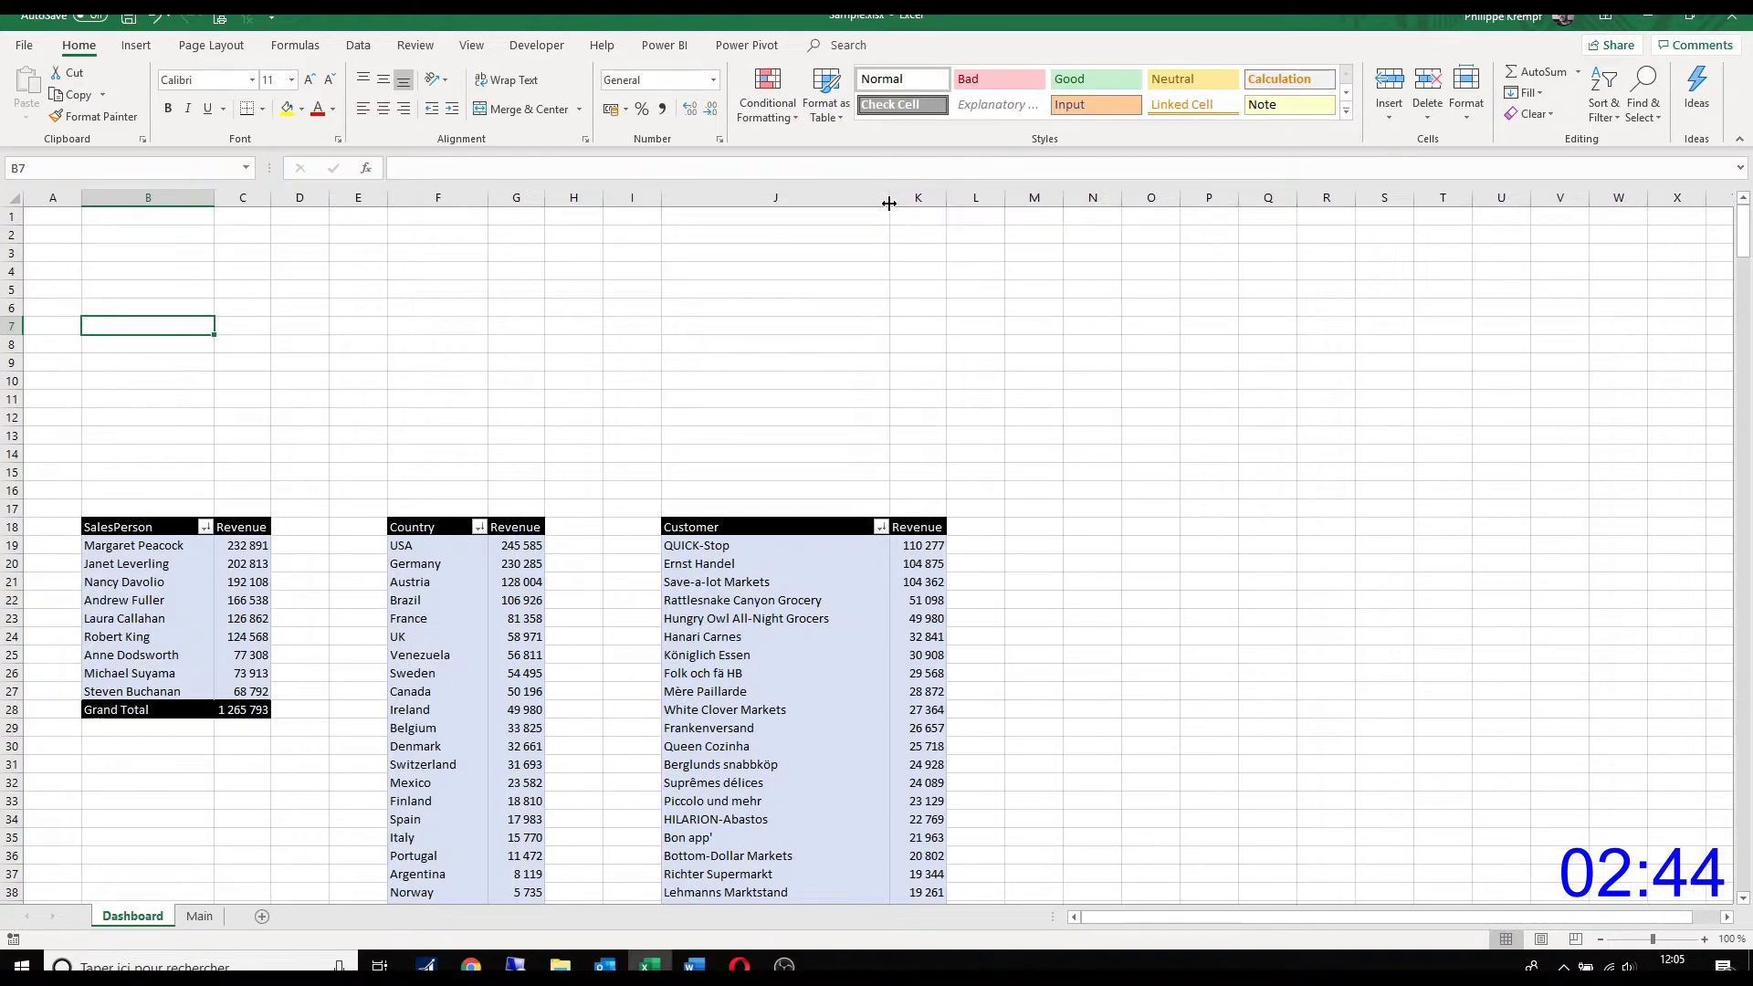
Step: Turn off autofitting of column widths on update for the customer PivotTable
right_click(780, 584)
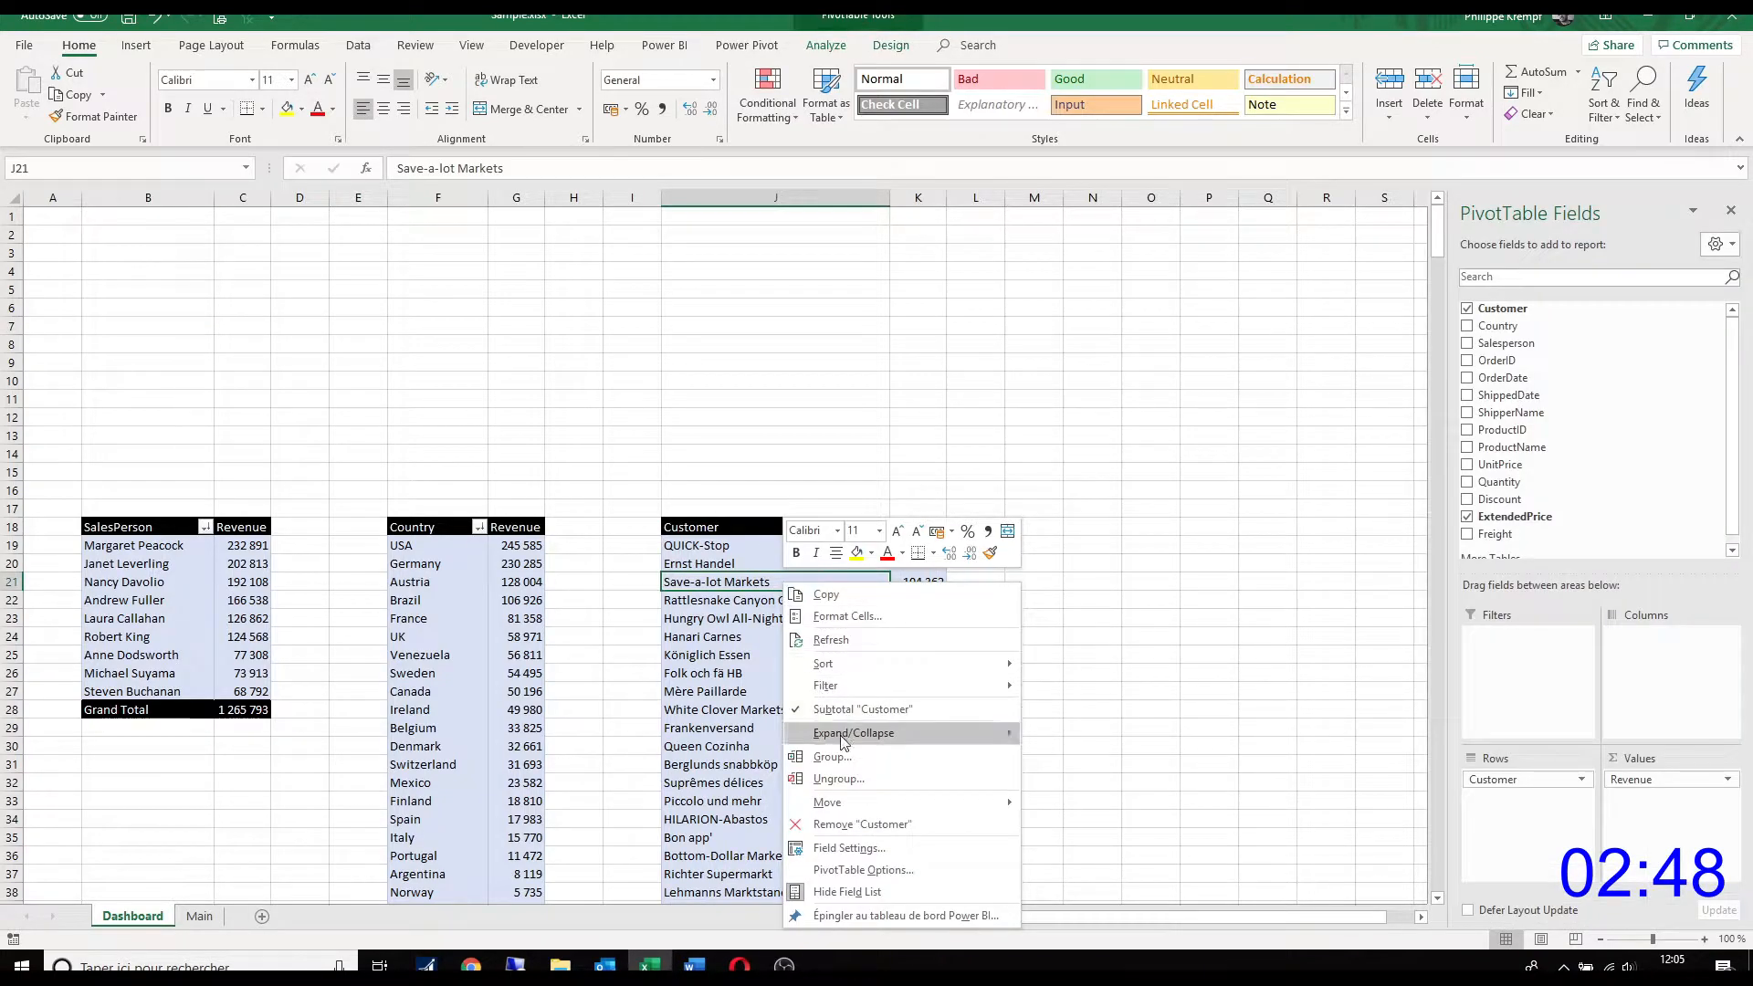
click(872, 870)
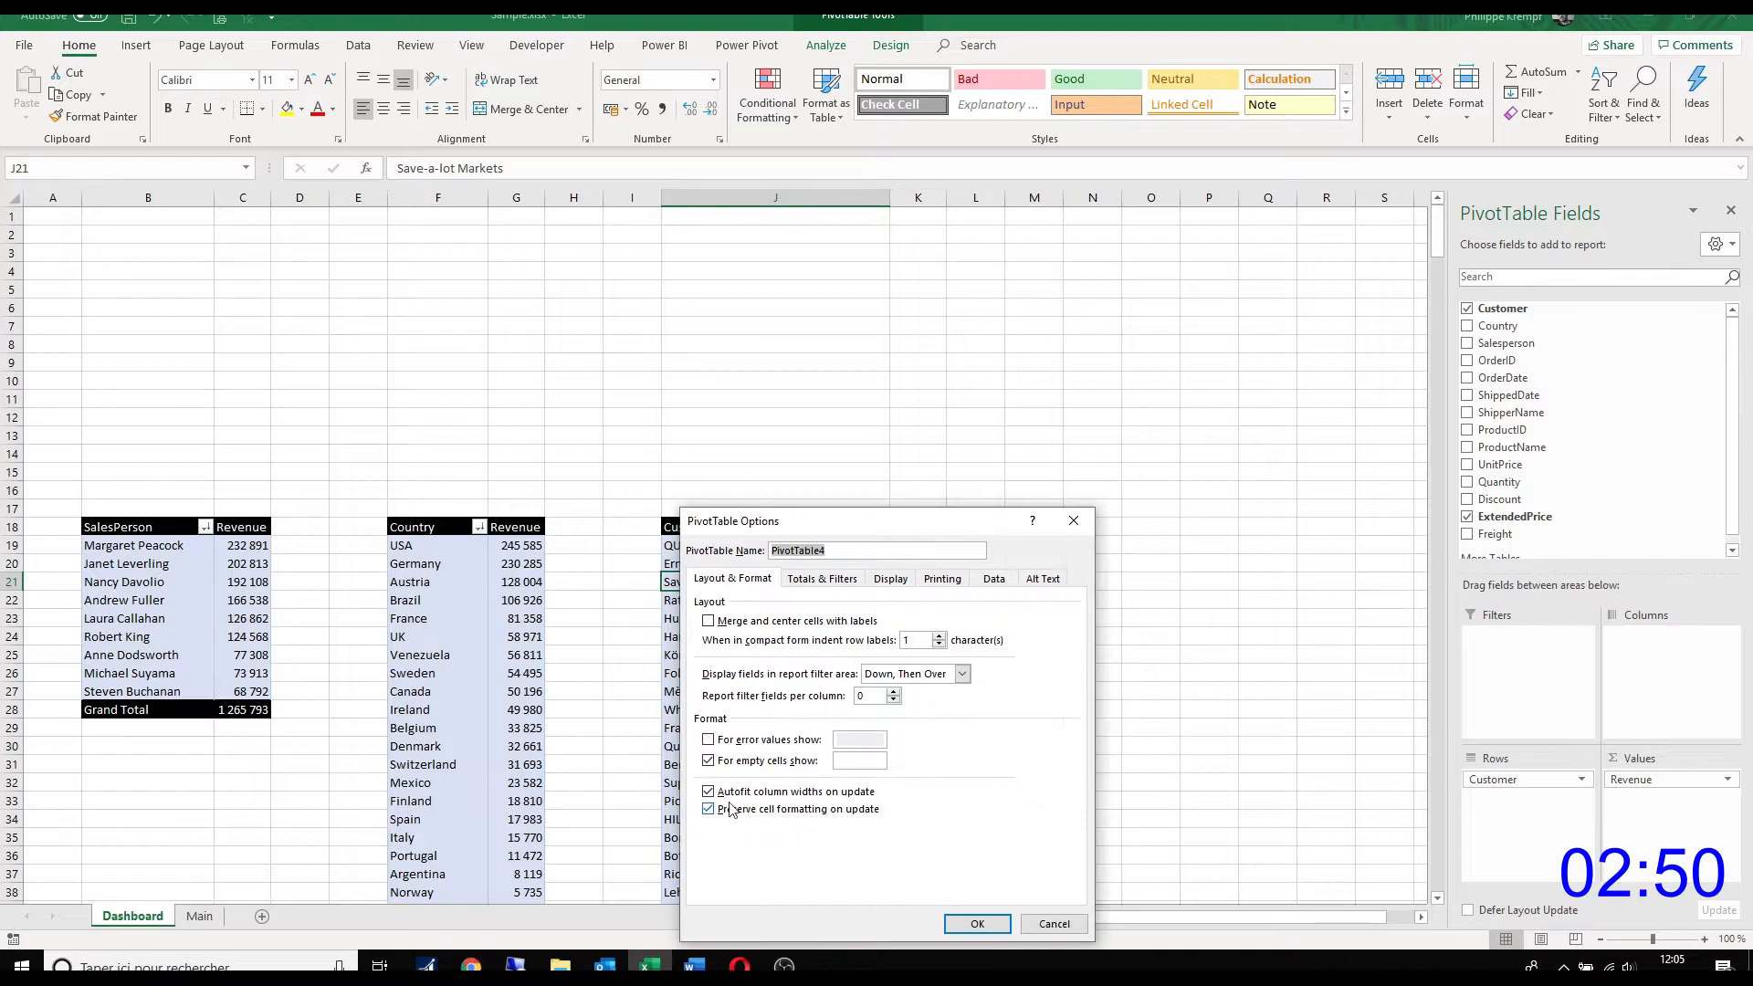
click(732, 794)
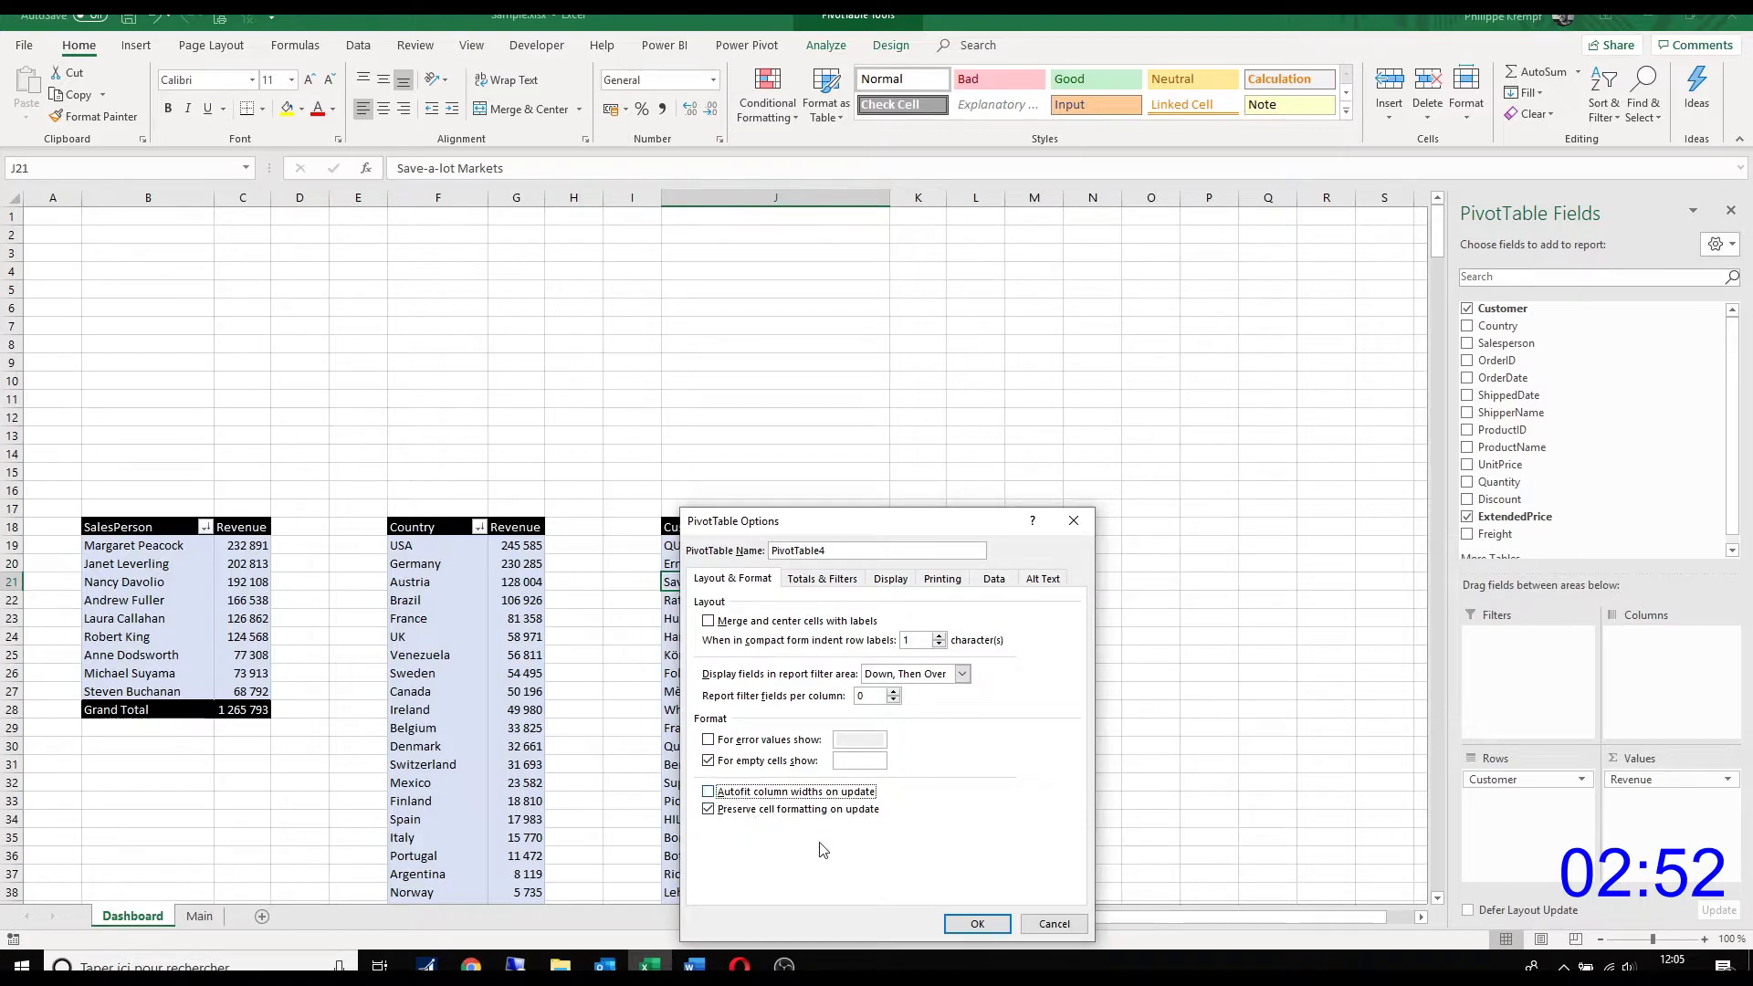
click(978, 925)
Step: Turn off autofitting of column widths on update for the country PivotTable
right_click(442, 589)
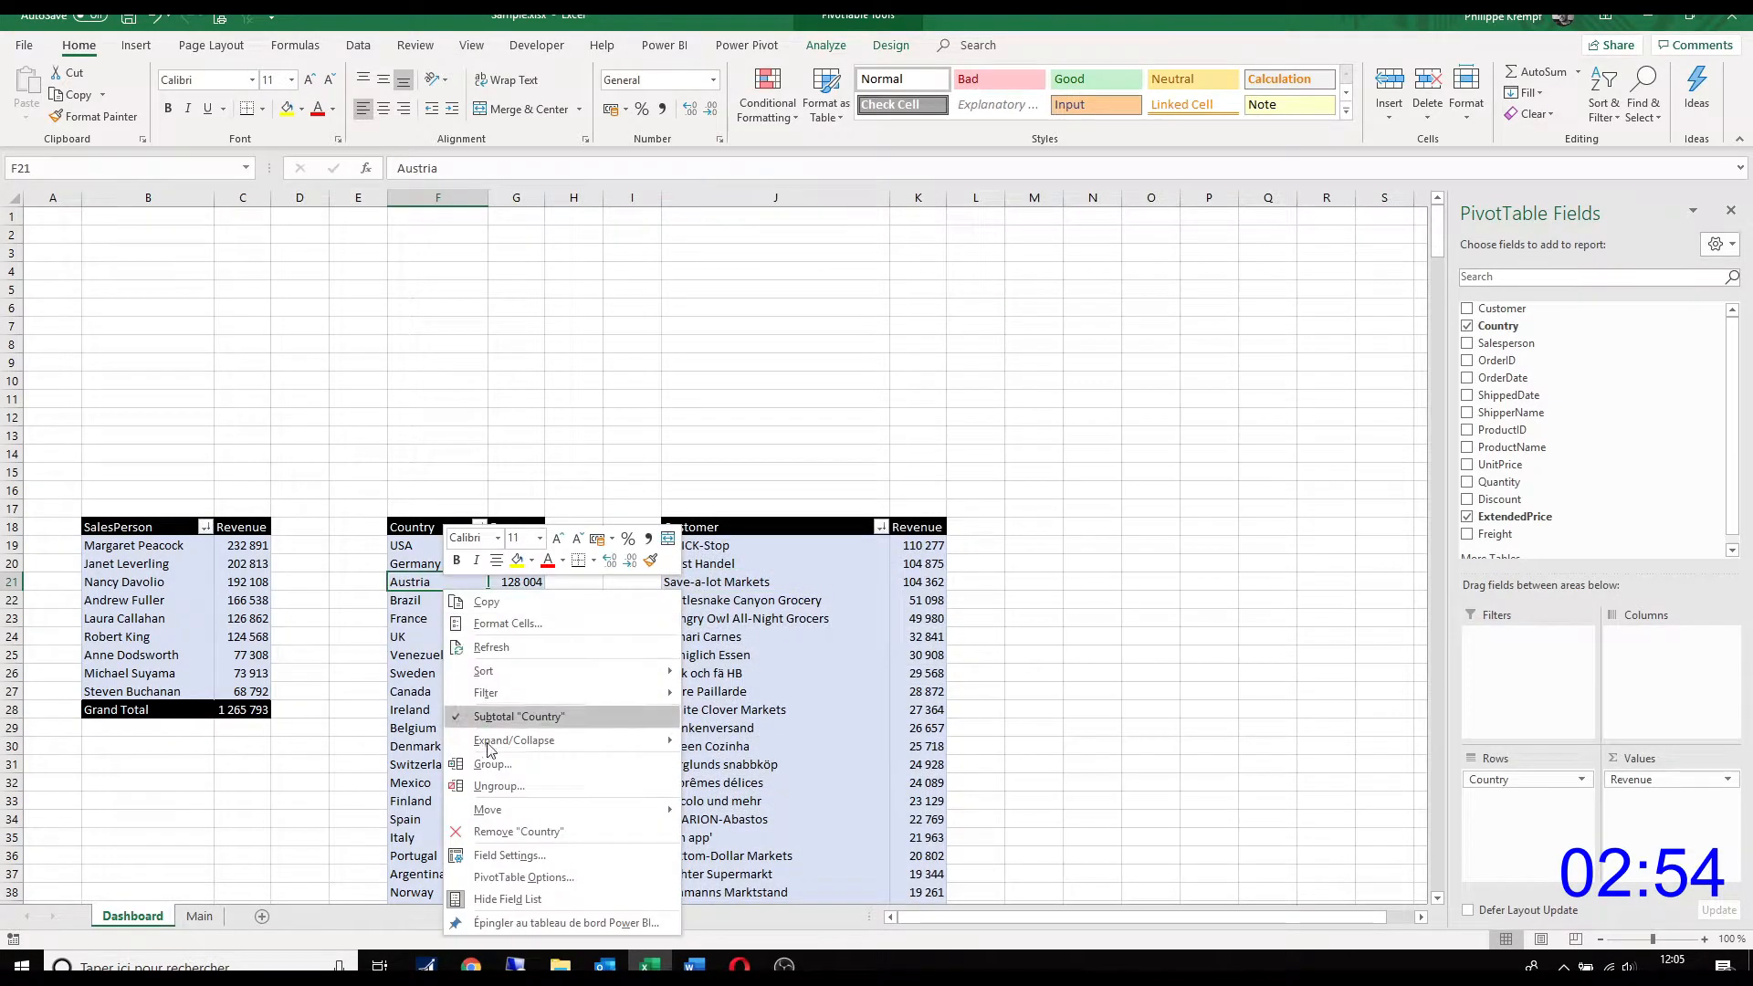
click(502, 878)
click(408, 800)
click(605, 924)
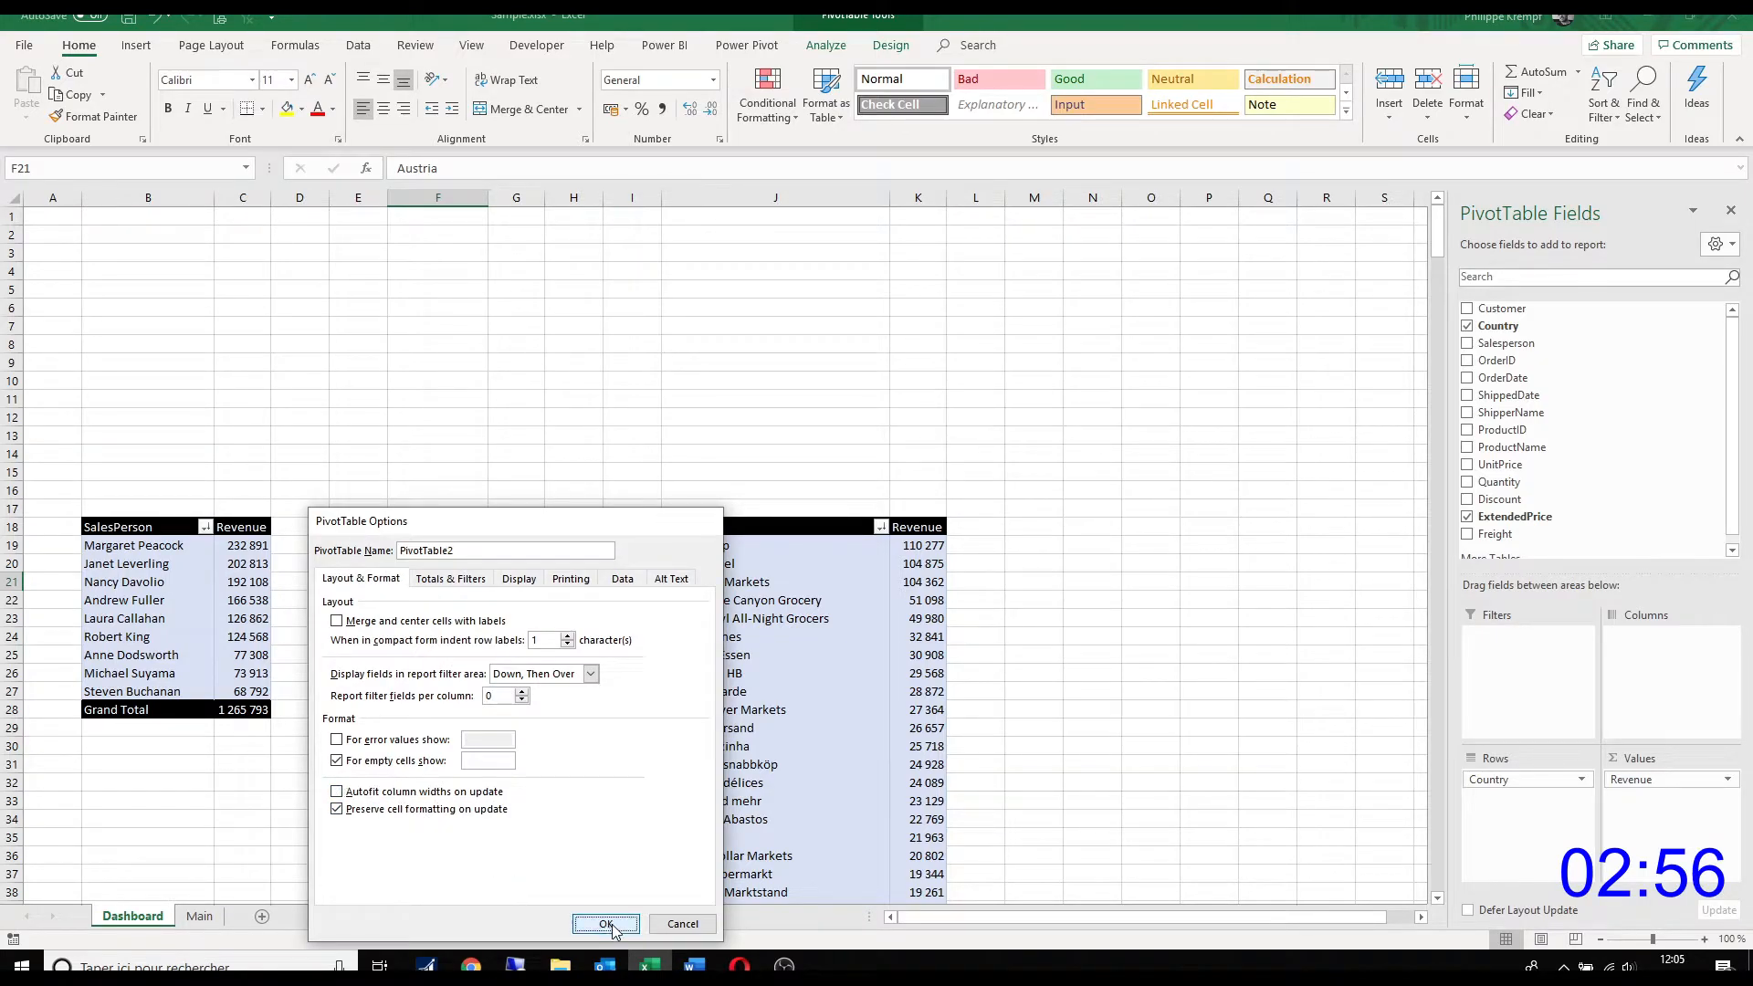
Step: Turn off autofitting of column widths on update for the salesperson PivotTable
right_click(157, 620)
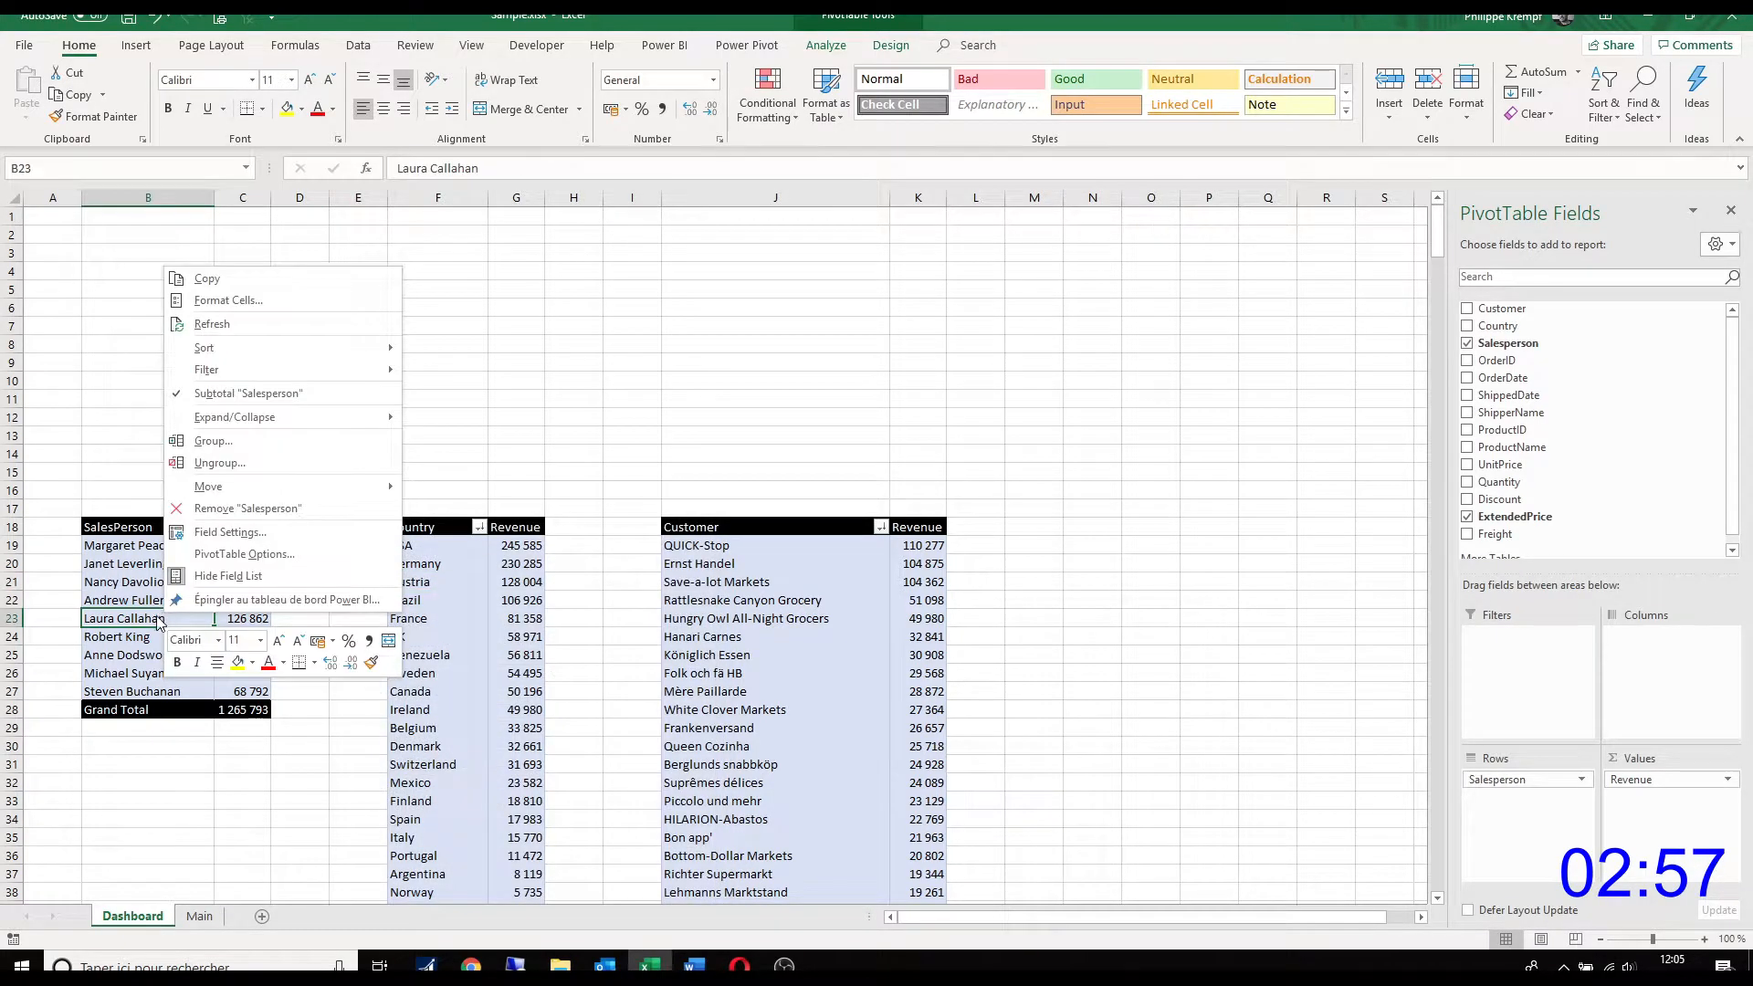
click(225, 556)
click(100, 612)
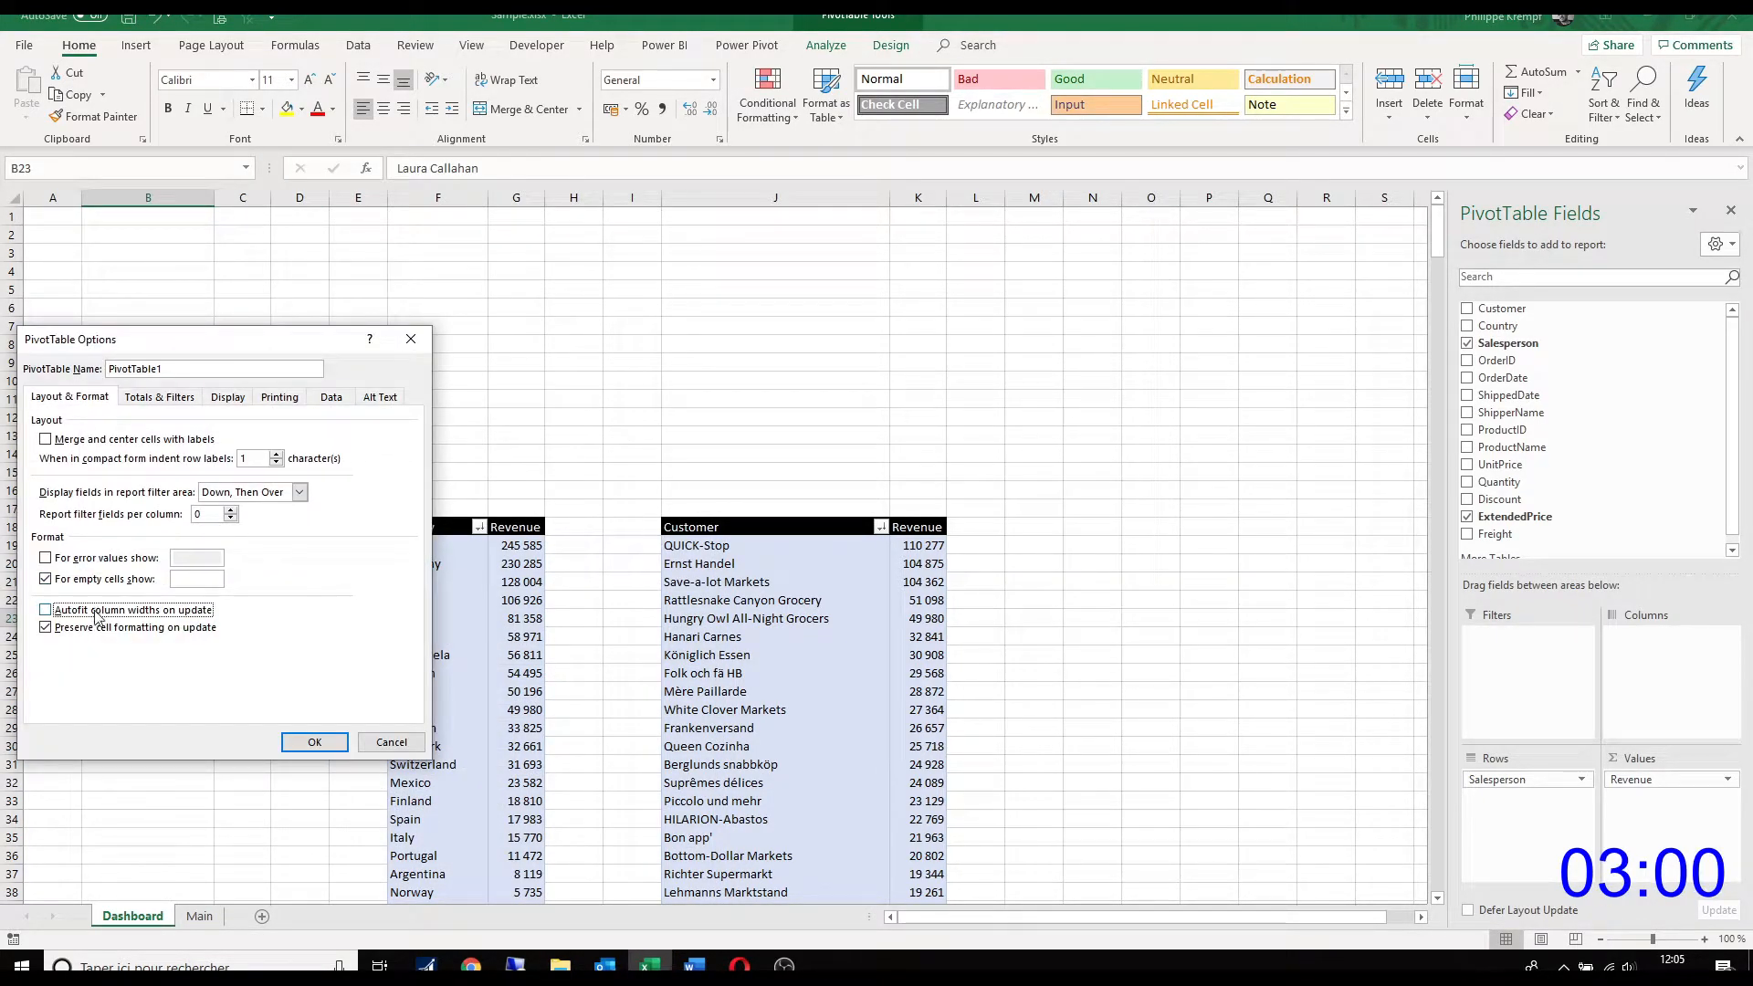
click(314, 742)
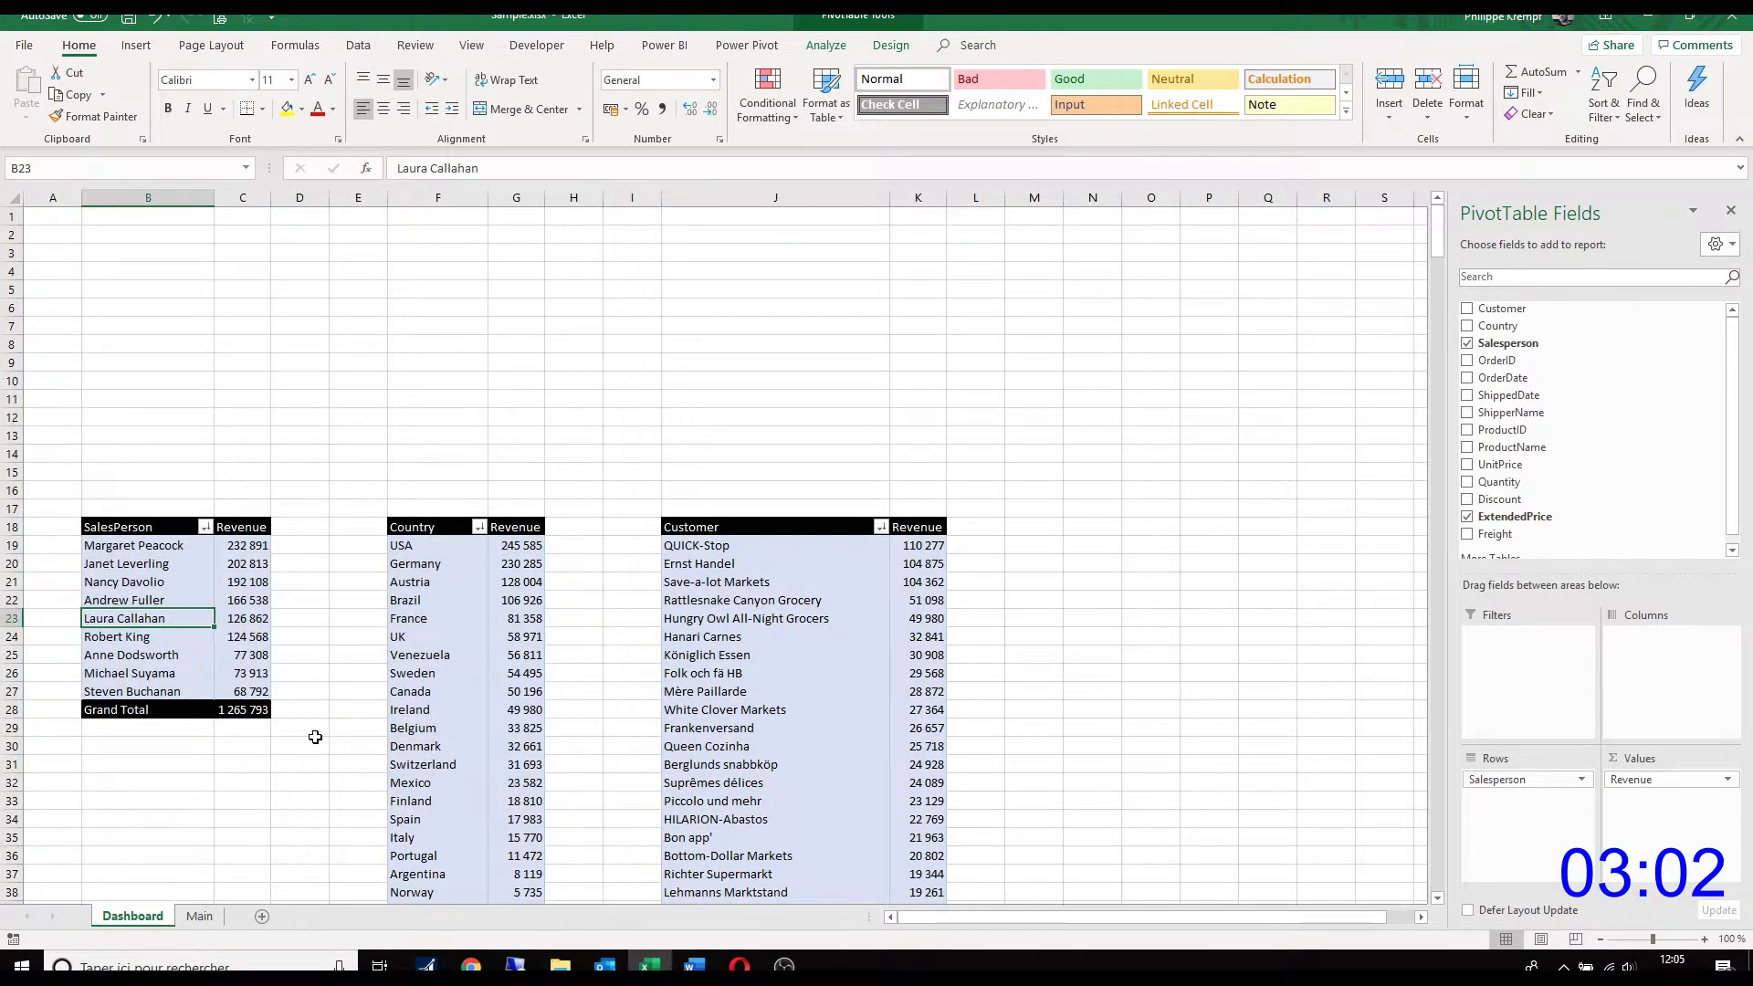
Step: Apply solid-fill light blue data bars to the salesperson revenue values in C19:C27, excluding the grand total
drag(261, 553, 257, 691)
click(763, 110)
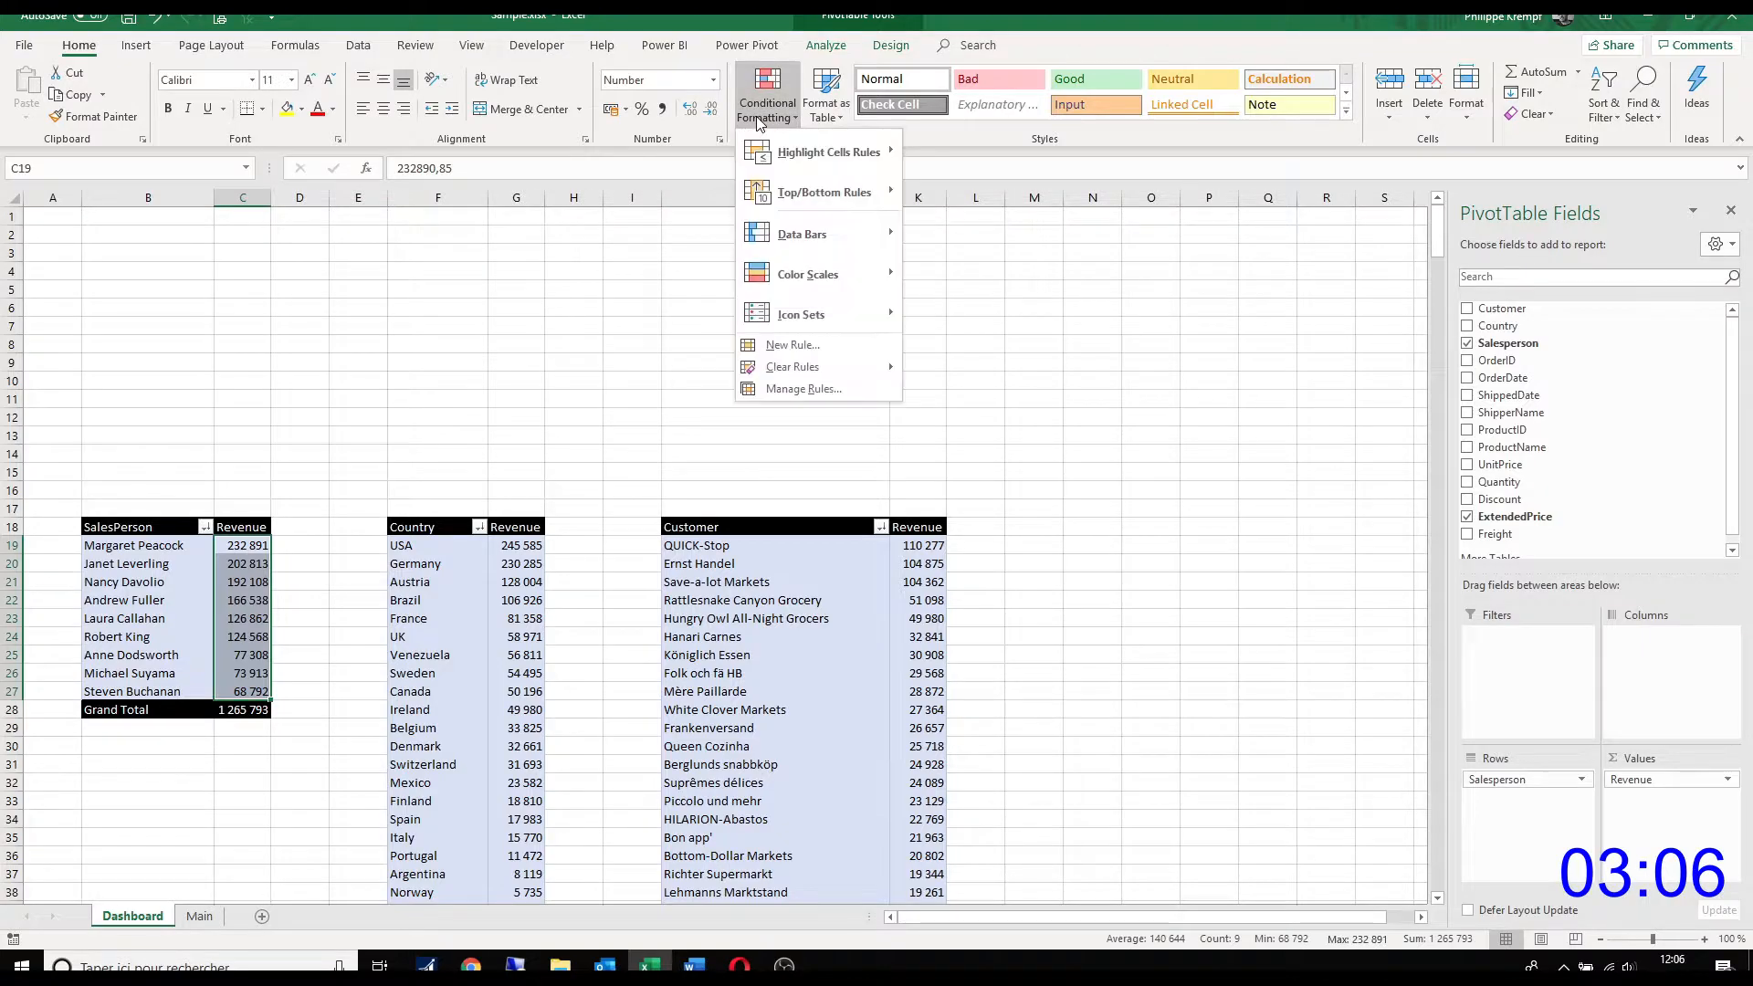
mouse_move(813, 233)
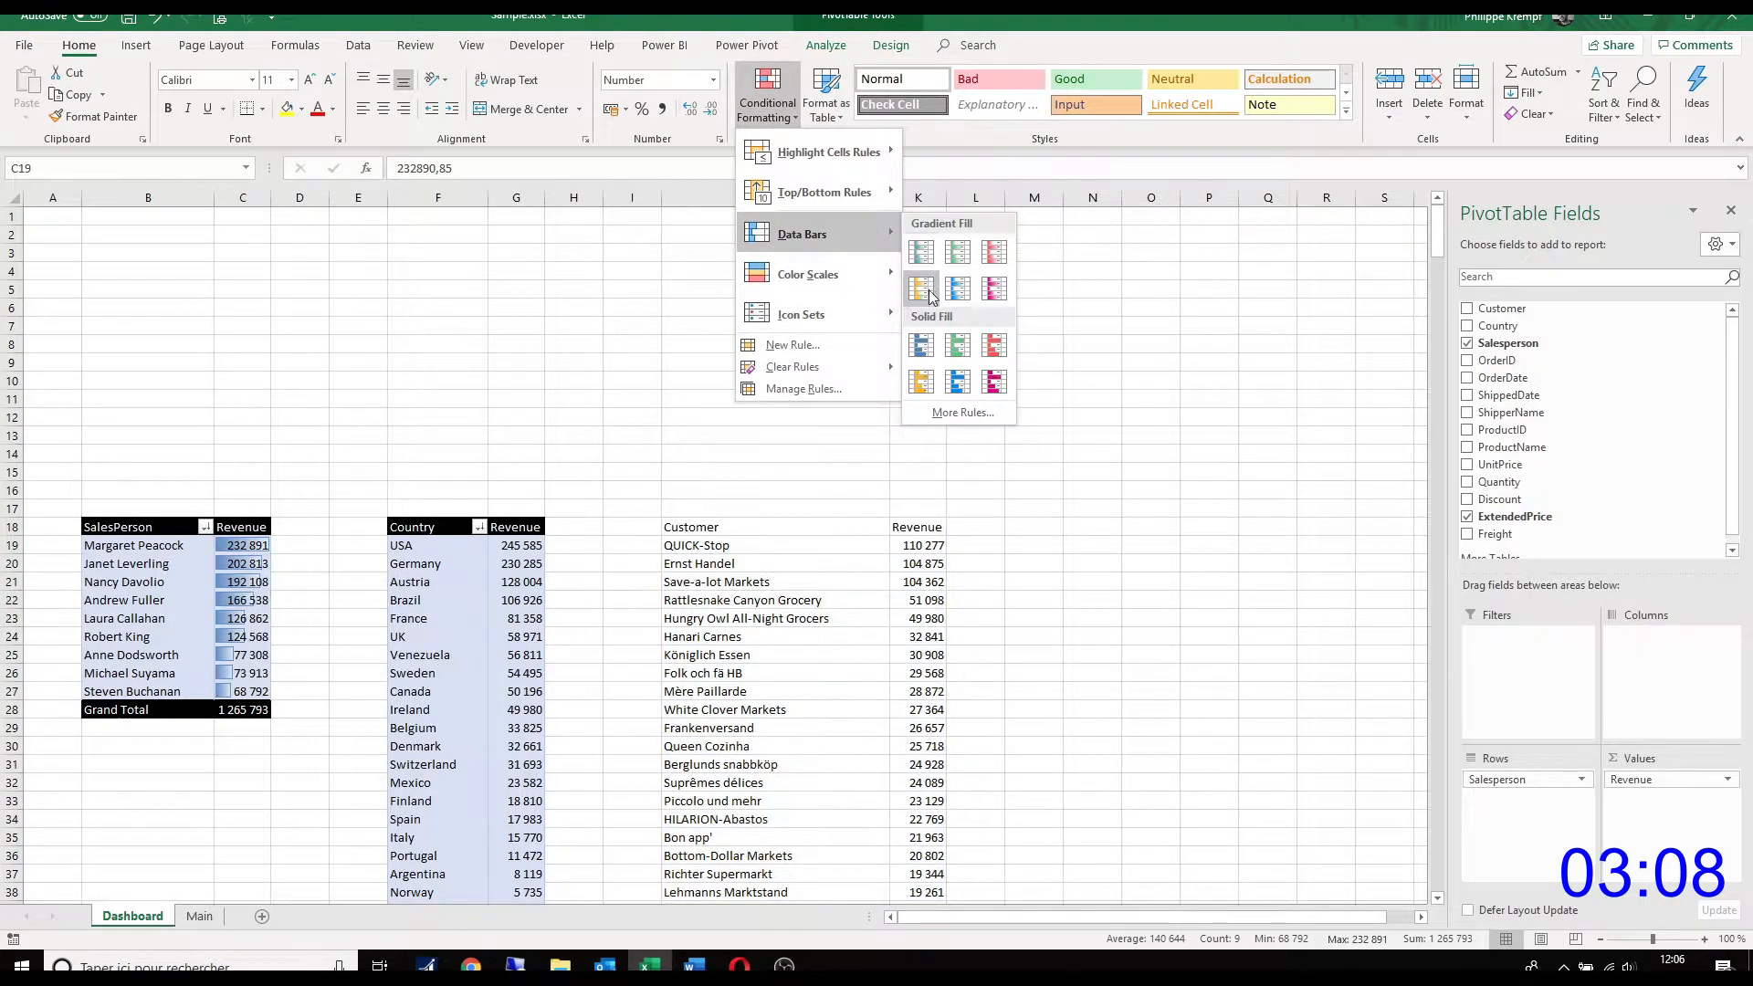
click(958, 384)
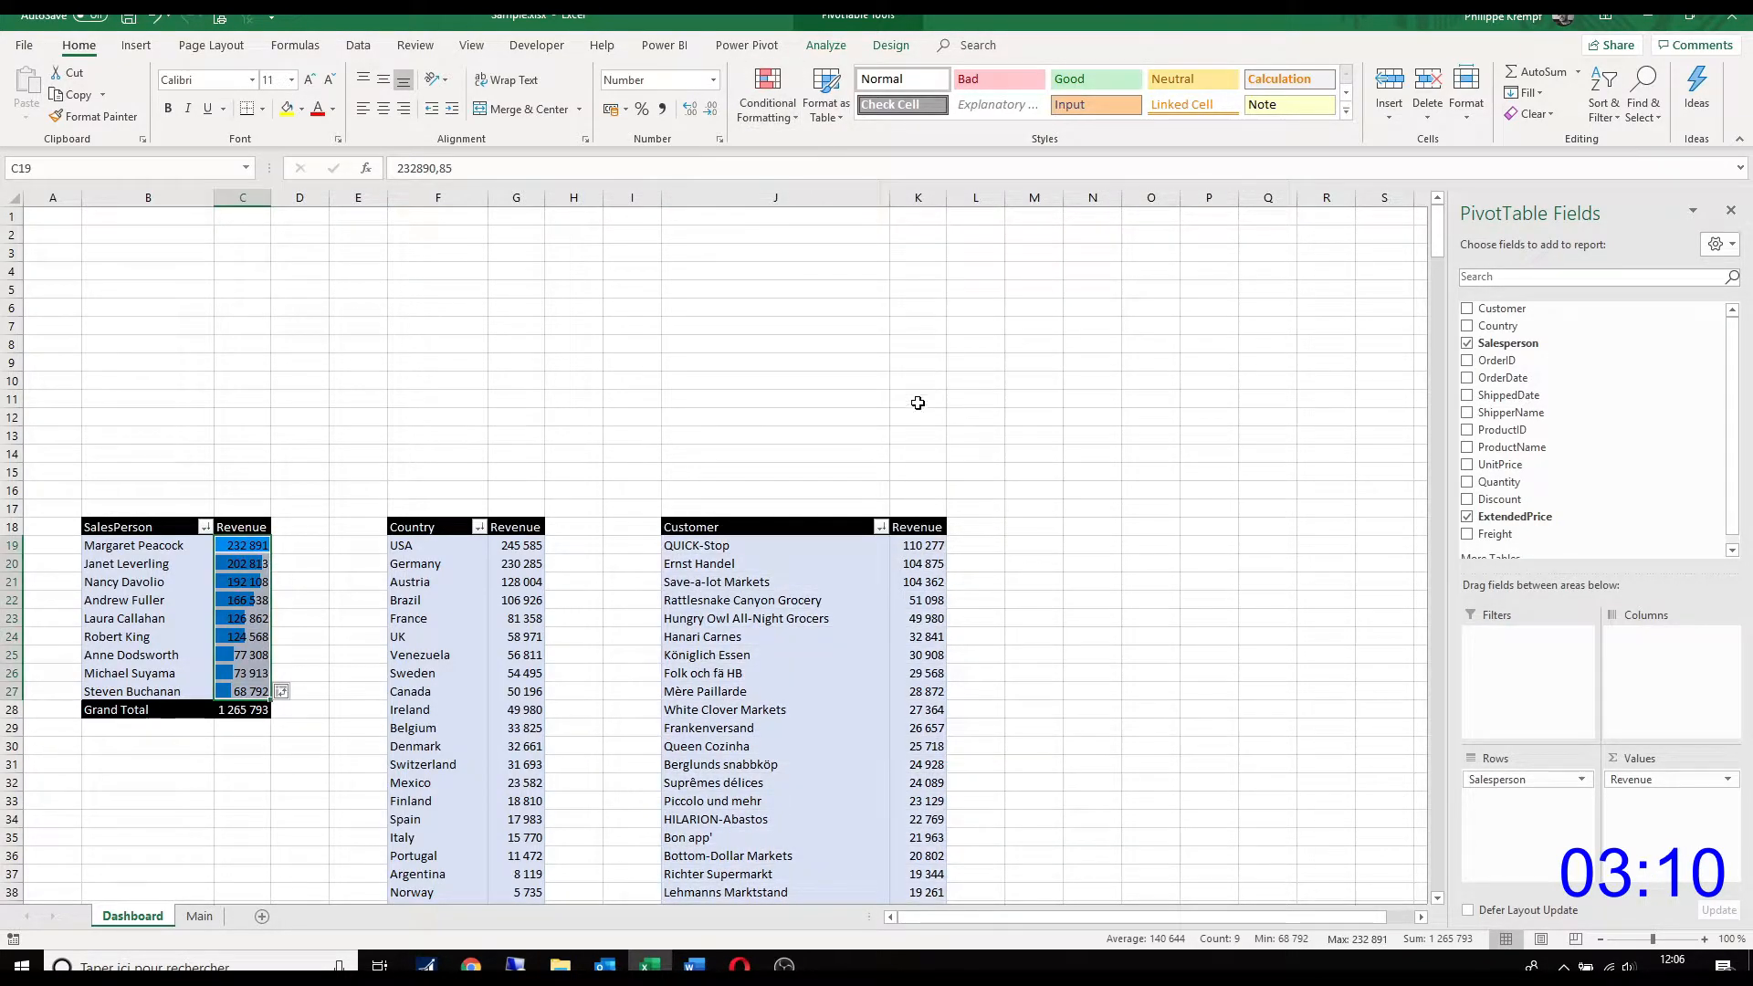
Step: Apply solid-fill light blue data bars to the country revenue values, excluding the grand total
click(526, 545)
key(ctrl+shift+Down)
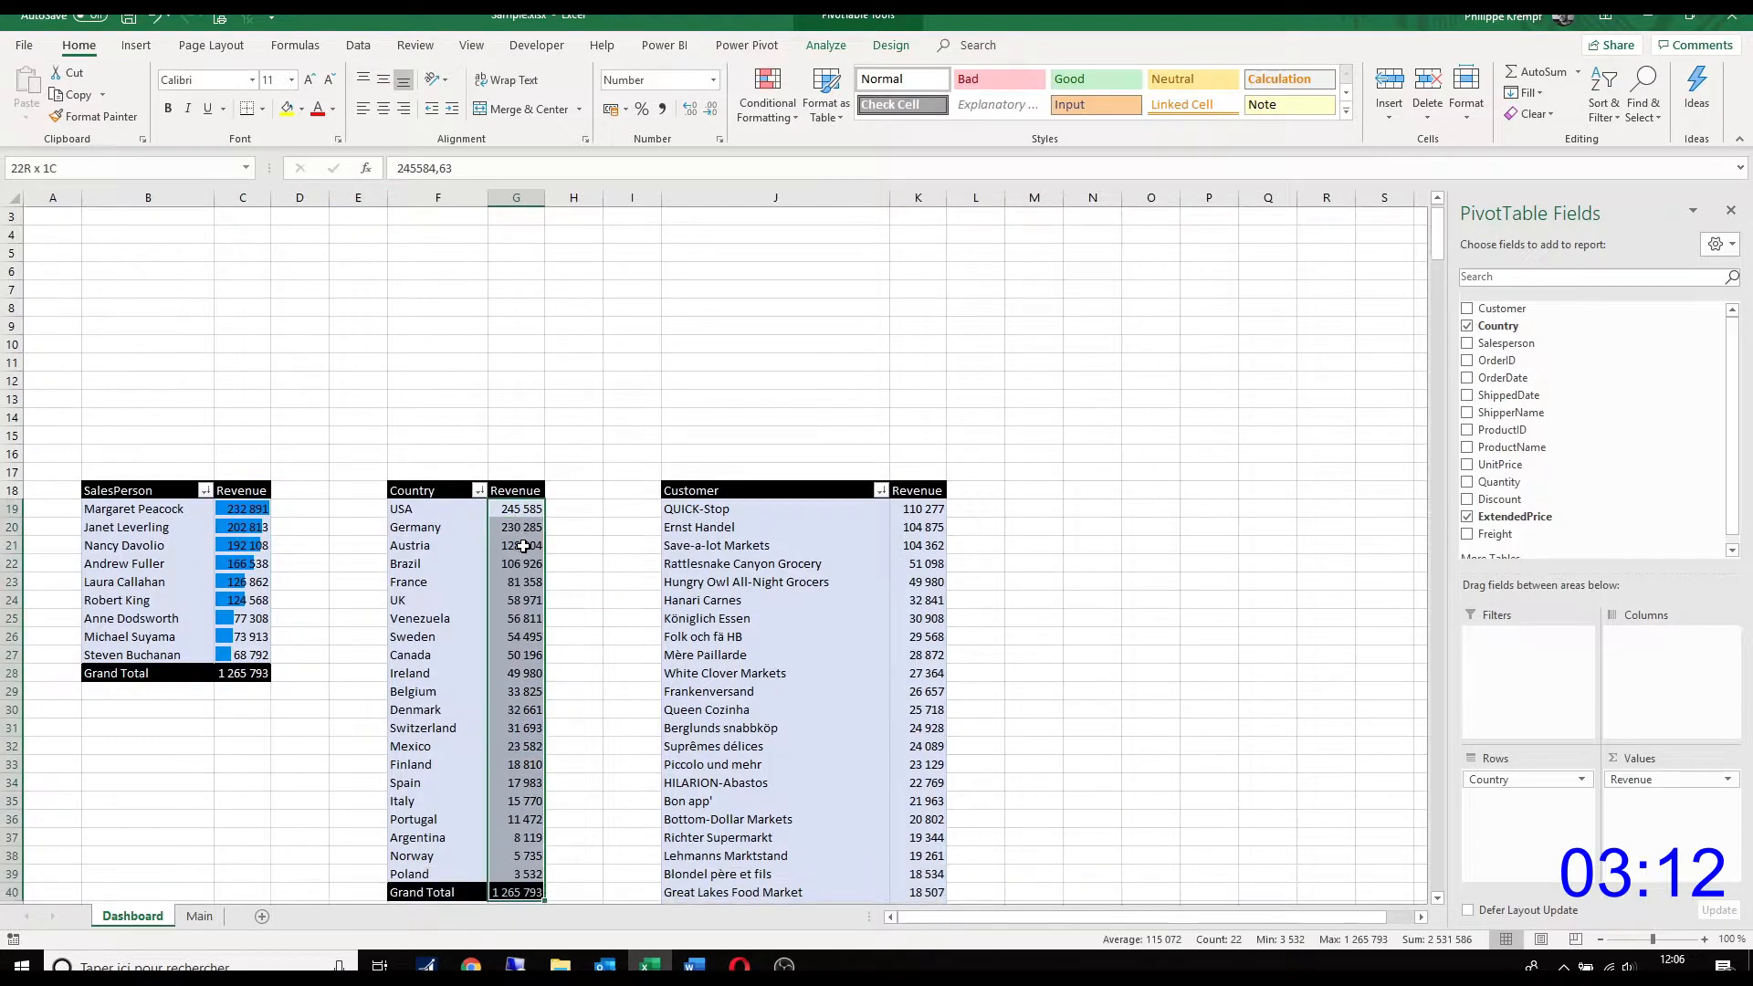
click(774, 121)
mouse_move(845, 234)
click(963, 384)
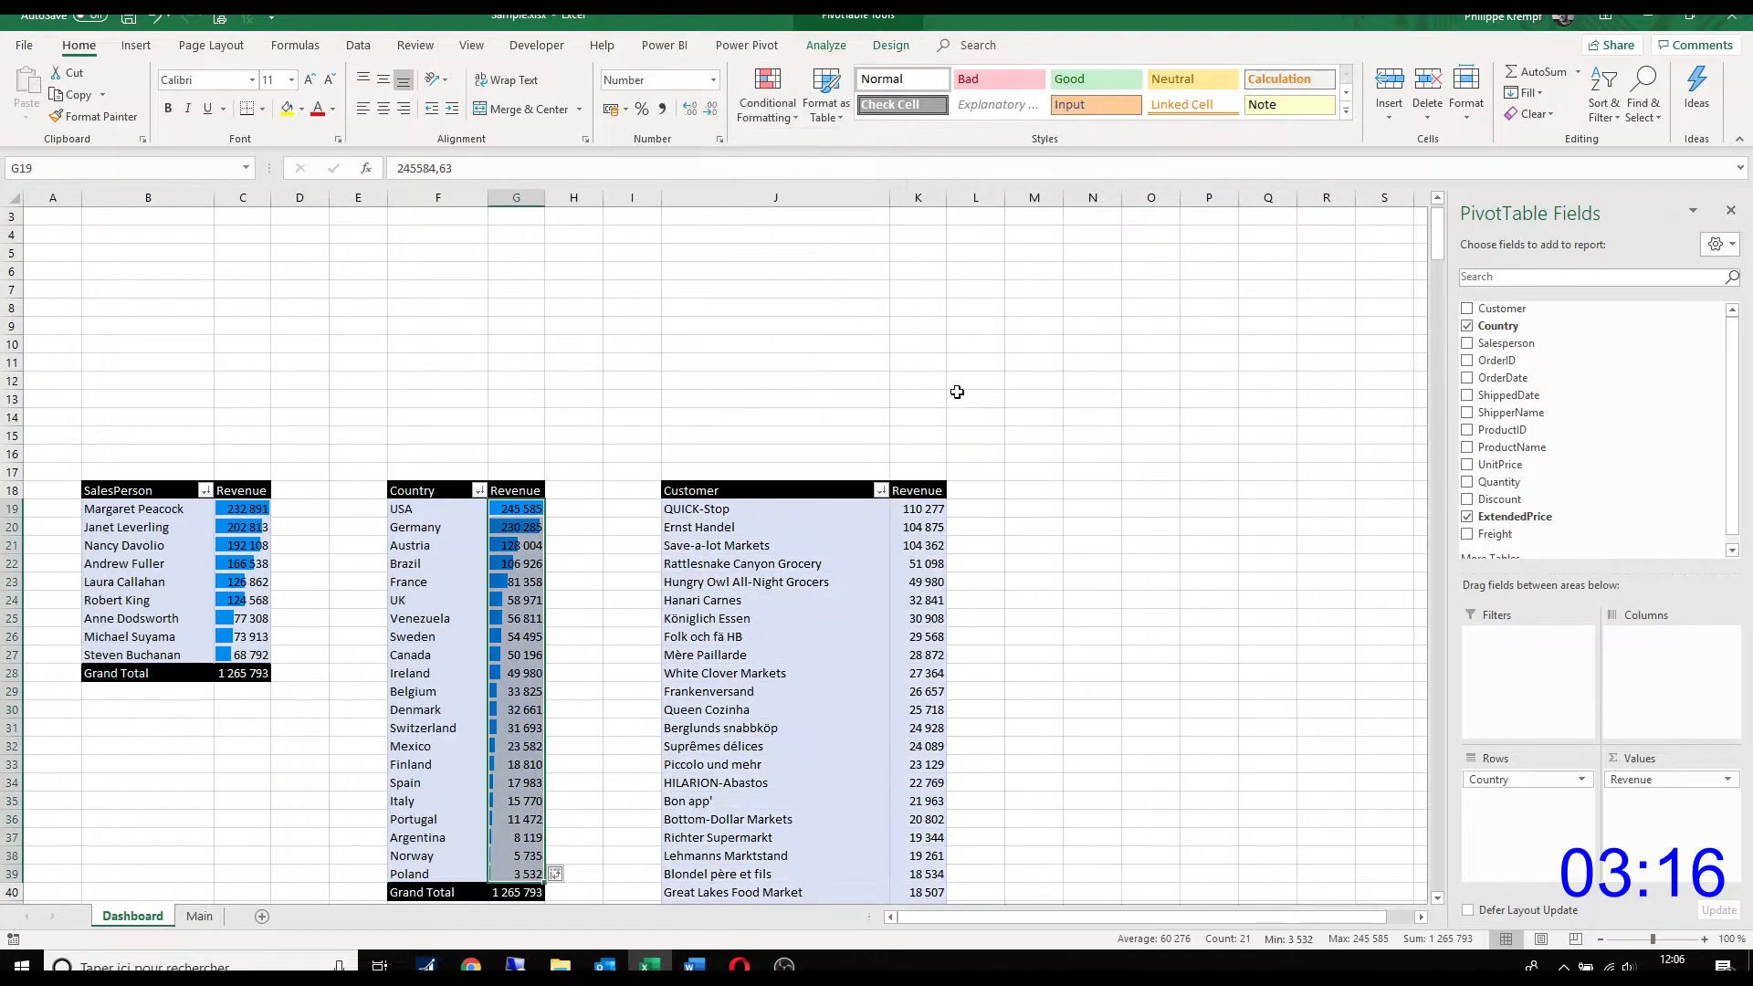
Step: Apply solid-fill light blue data bars to the customer revenue values in K19:K108, excluding the grand total
click(915, 508)
key(ctrl+shift+Down)
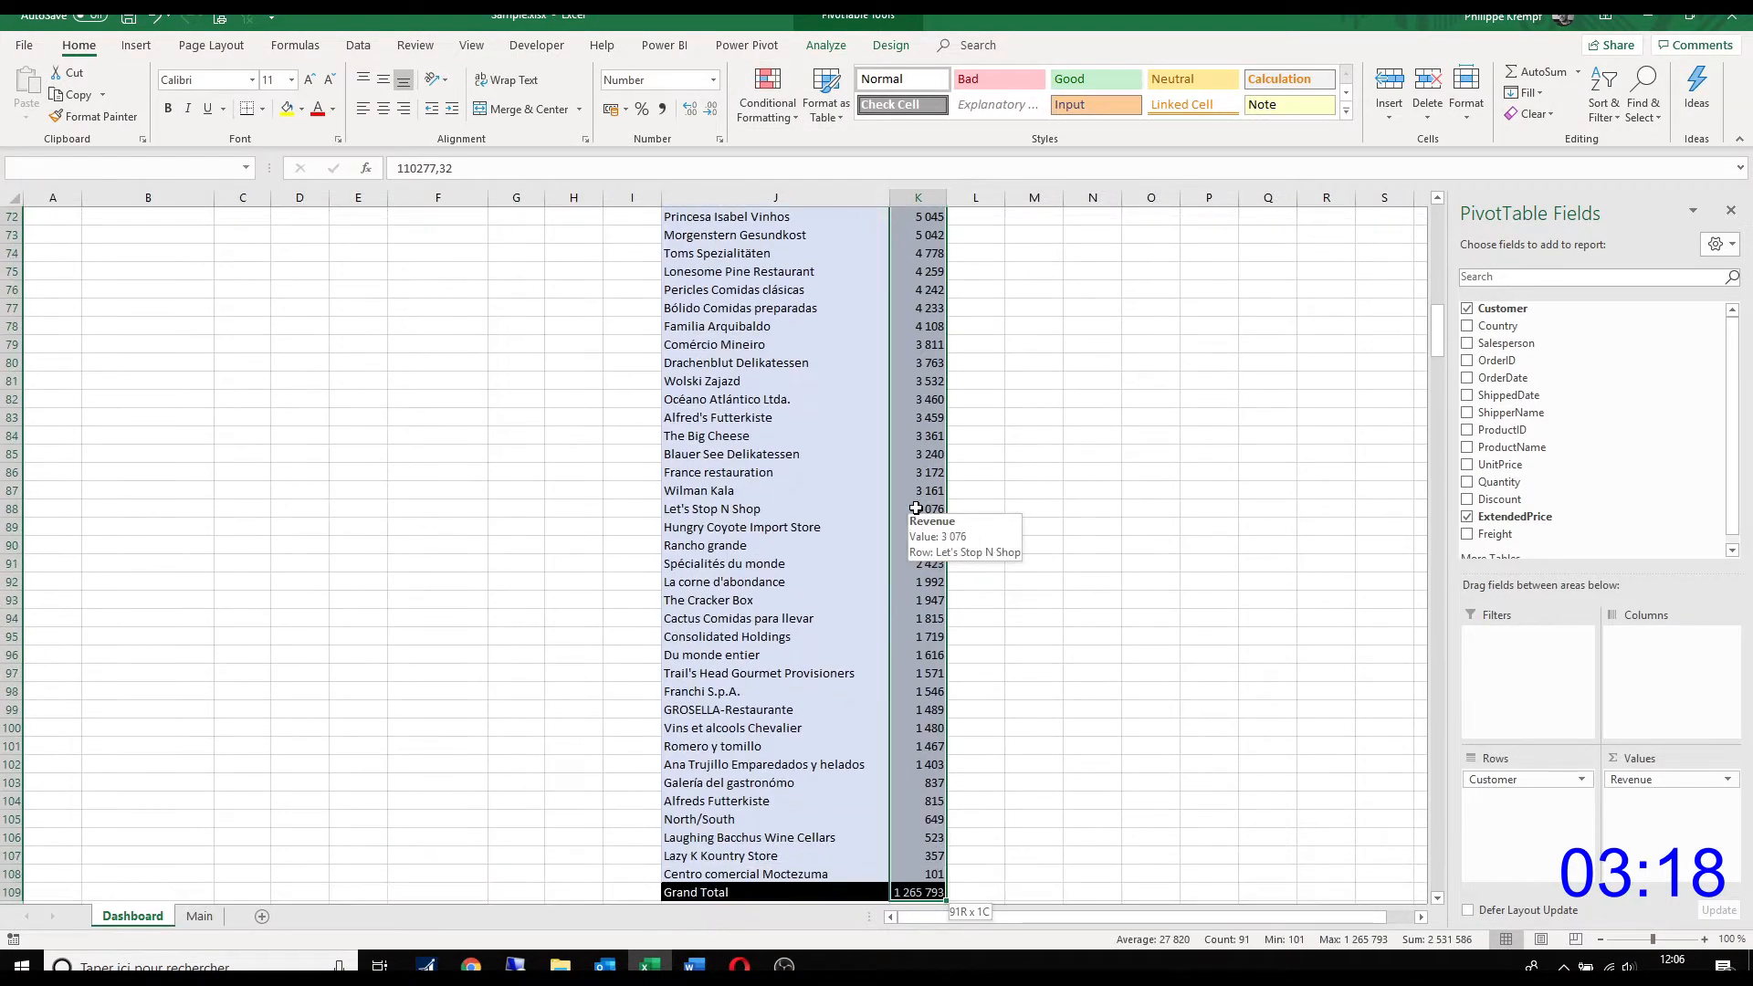
click(766, 96)
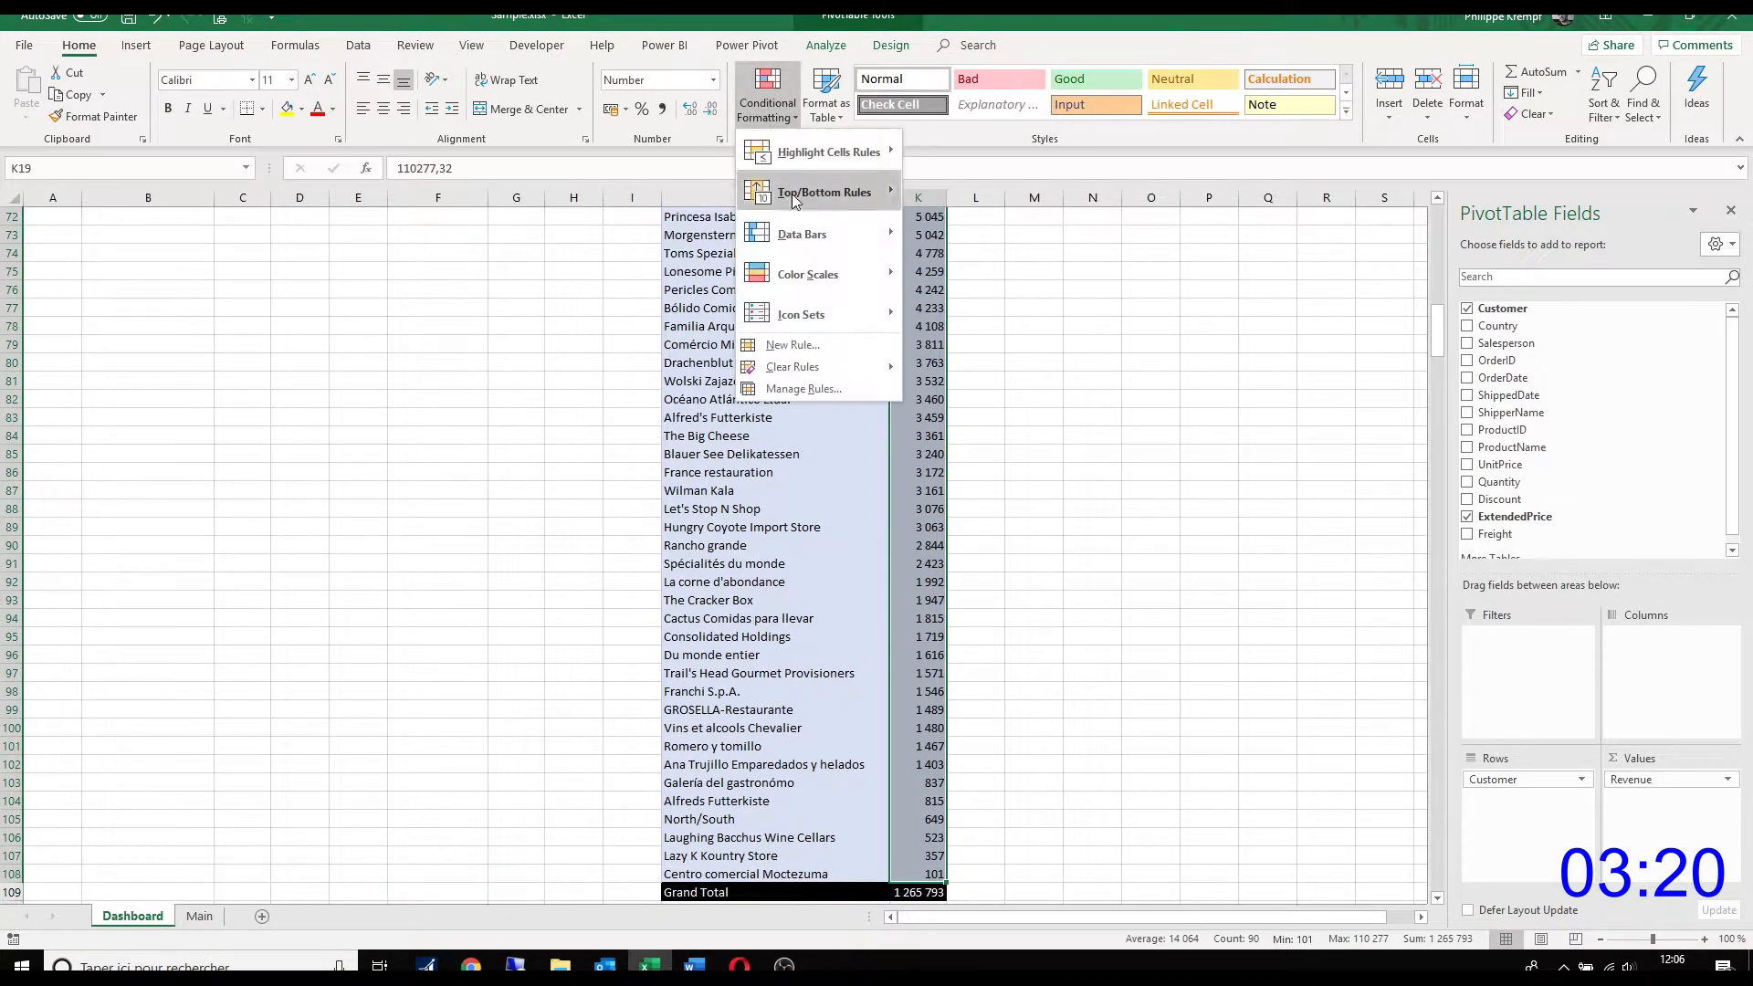
mouse_move(897, 249)
click(963, 380)
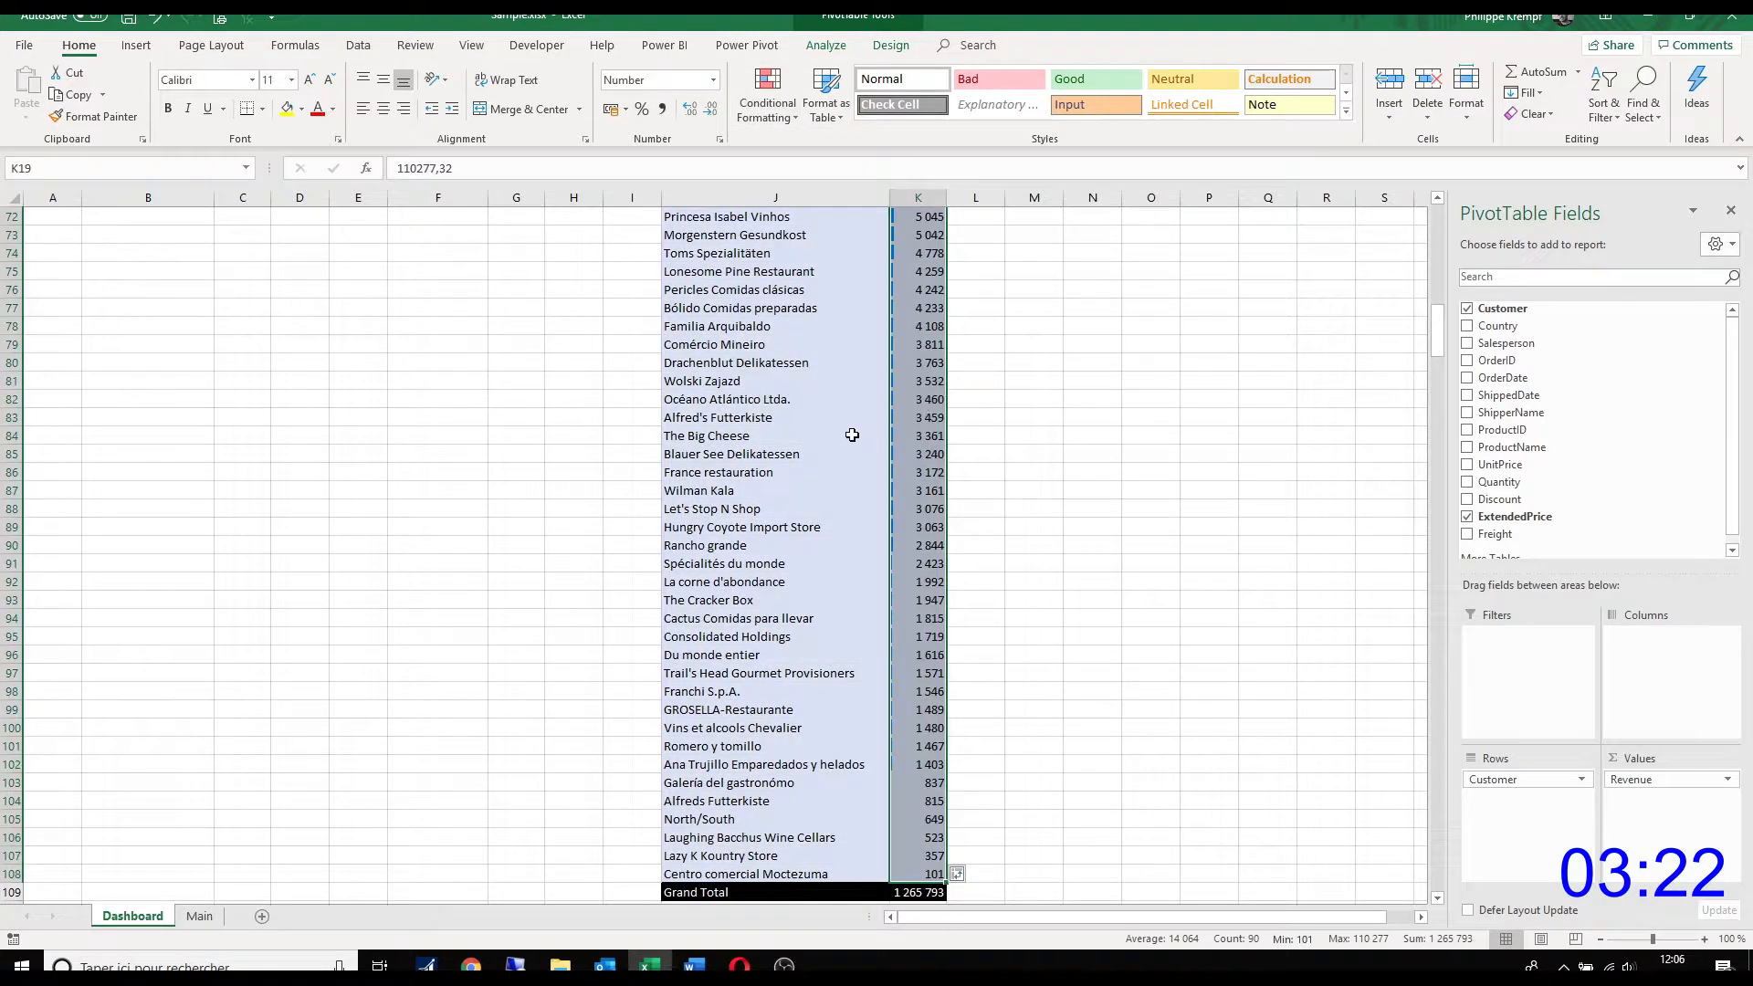
scroll(852, 434, up, 20)
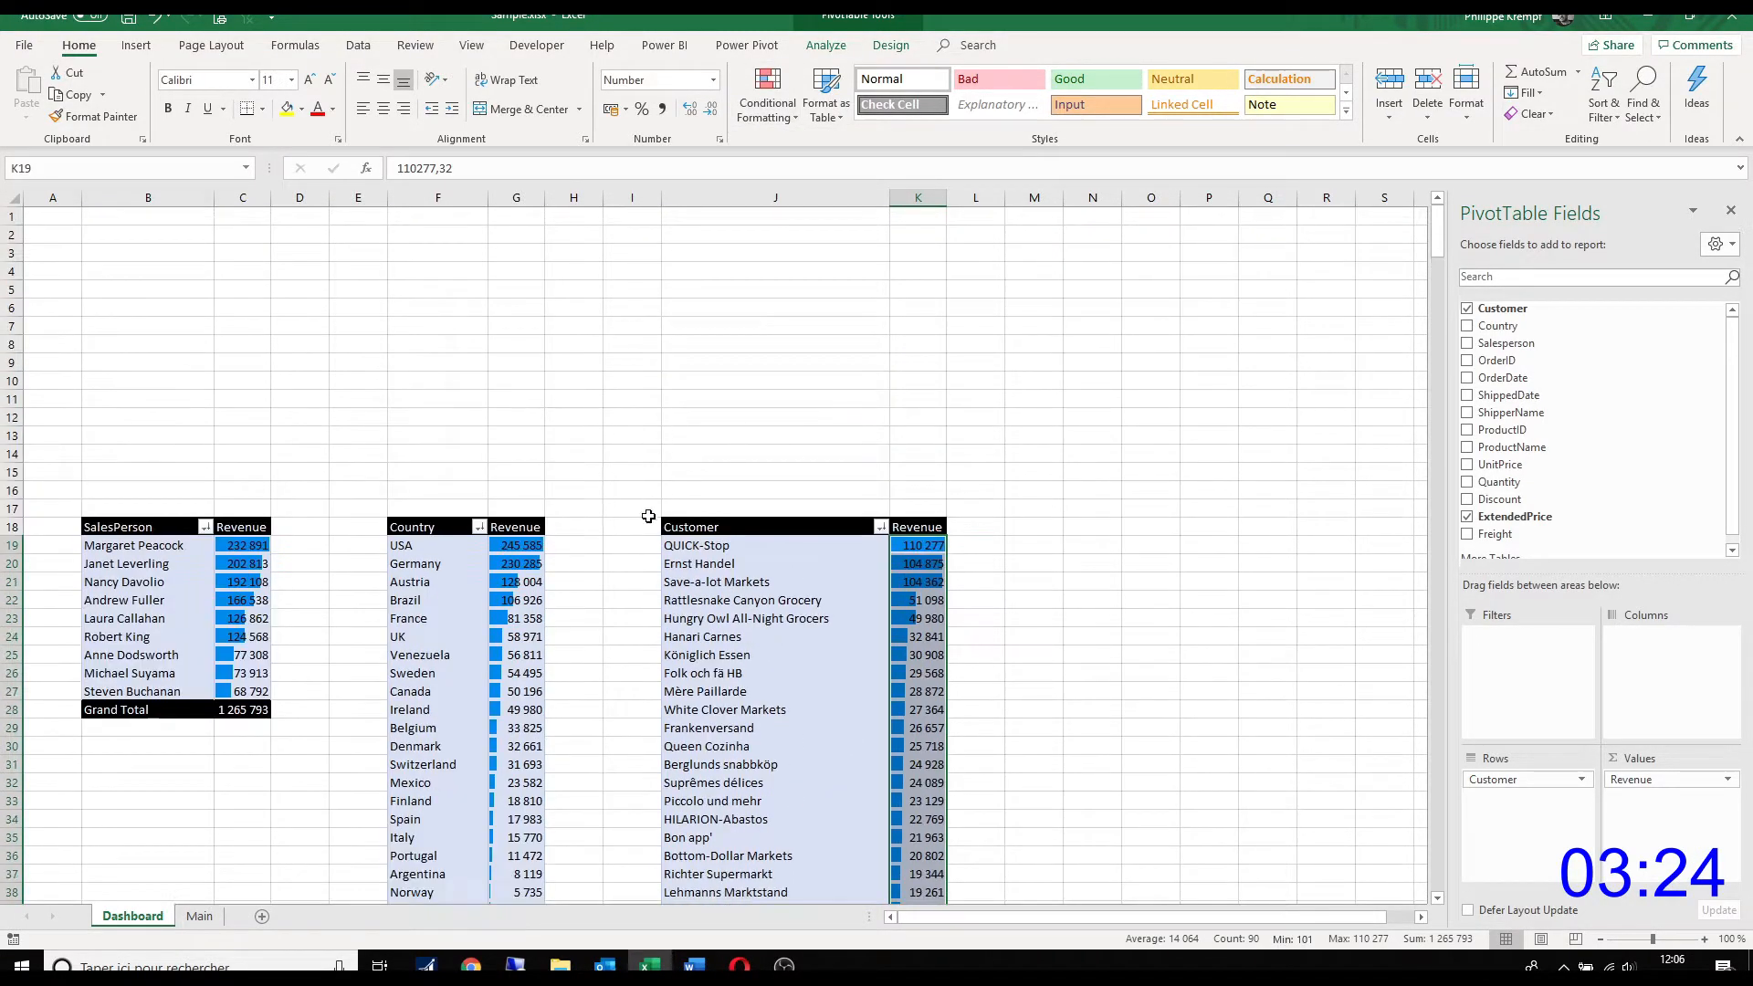
click(630, 530)
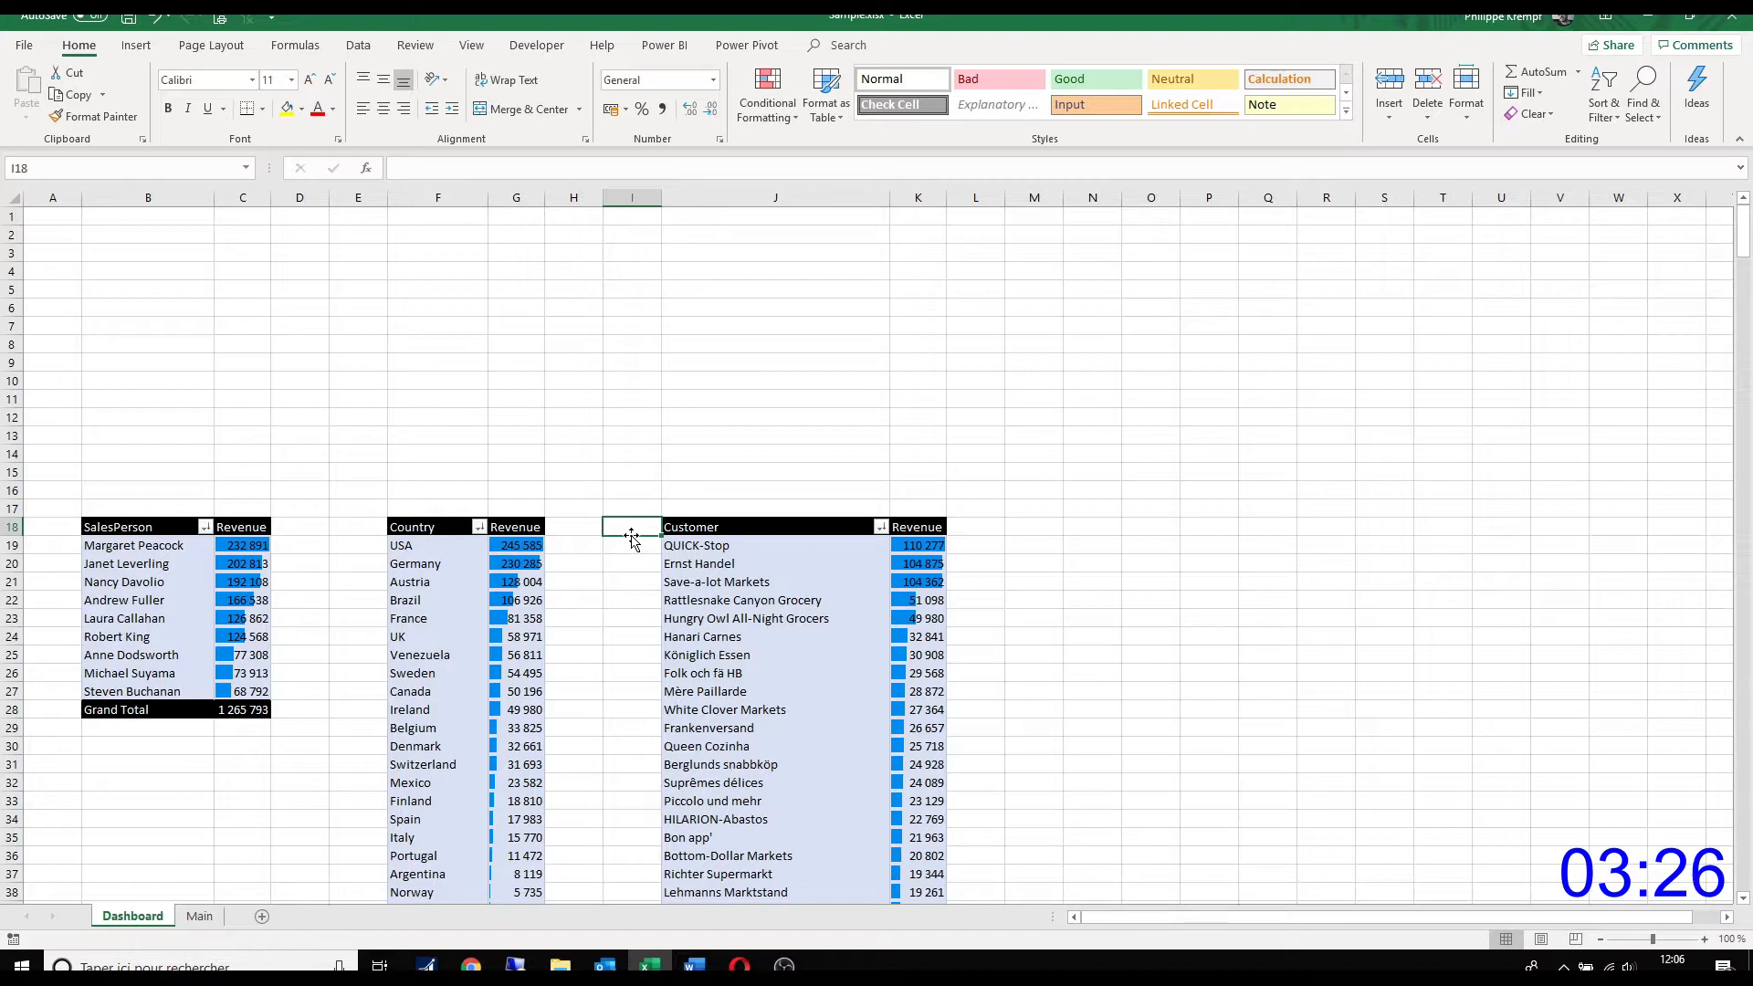
Step: Insert an OrderDate timeline from the salesperson PivotTable, place it beyond the customer PivotTable and apply Light Blue, Timeline Style Dark 5
click(165, 600)
click(136, 45)
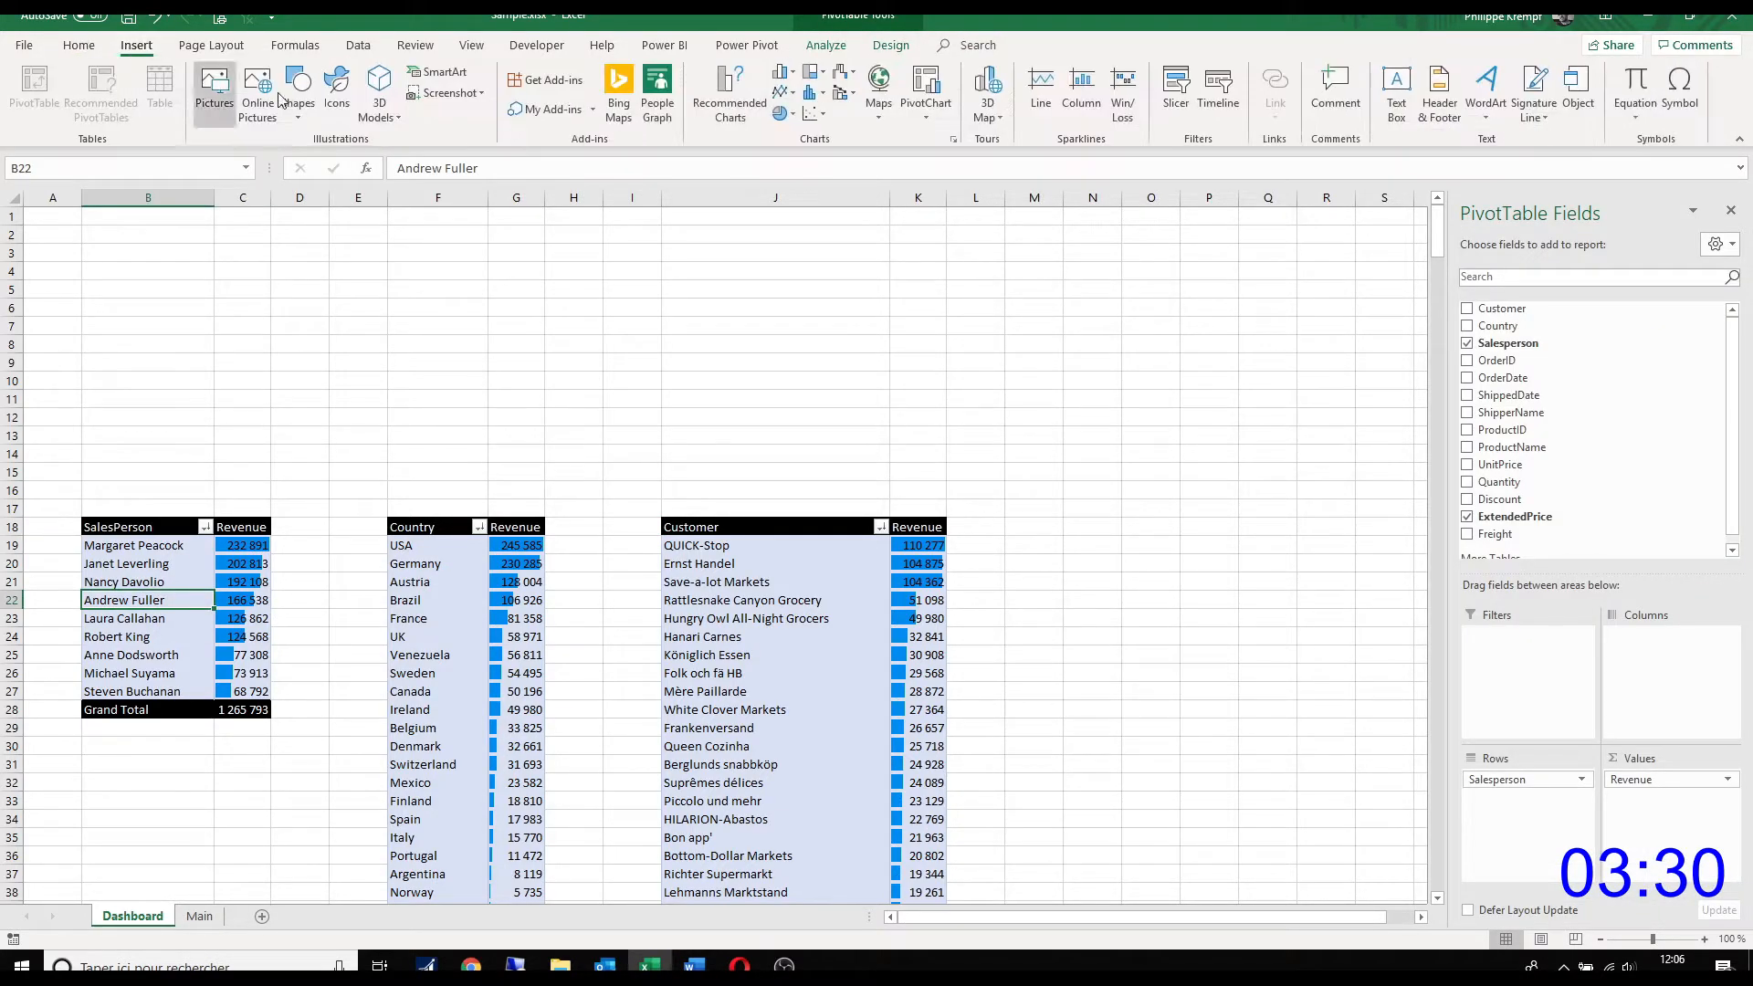
click(1224, 113)
click(1030, 327)
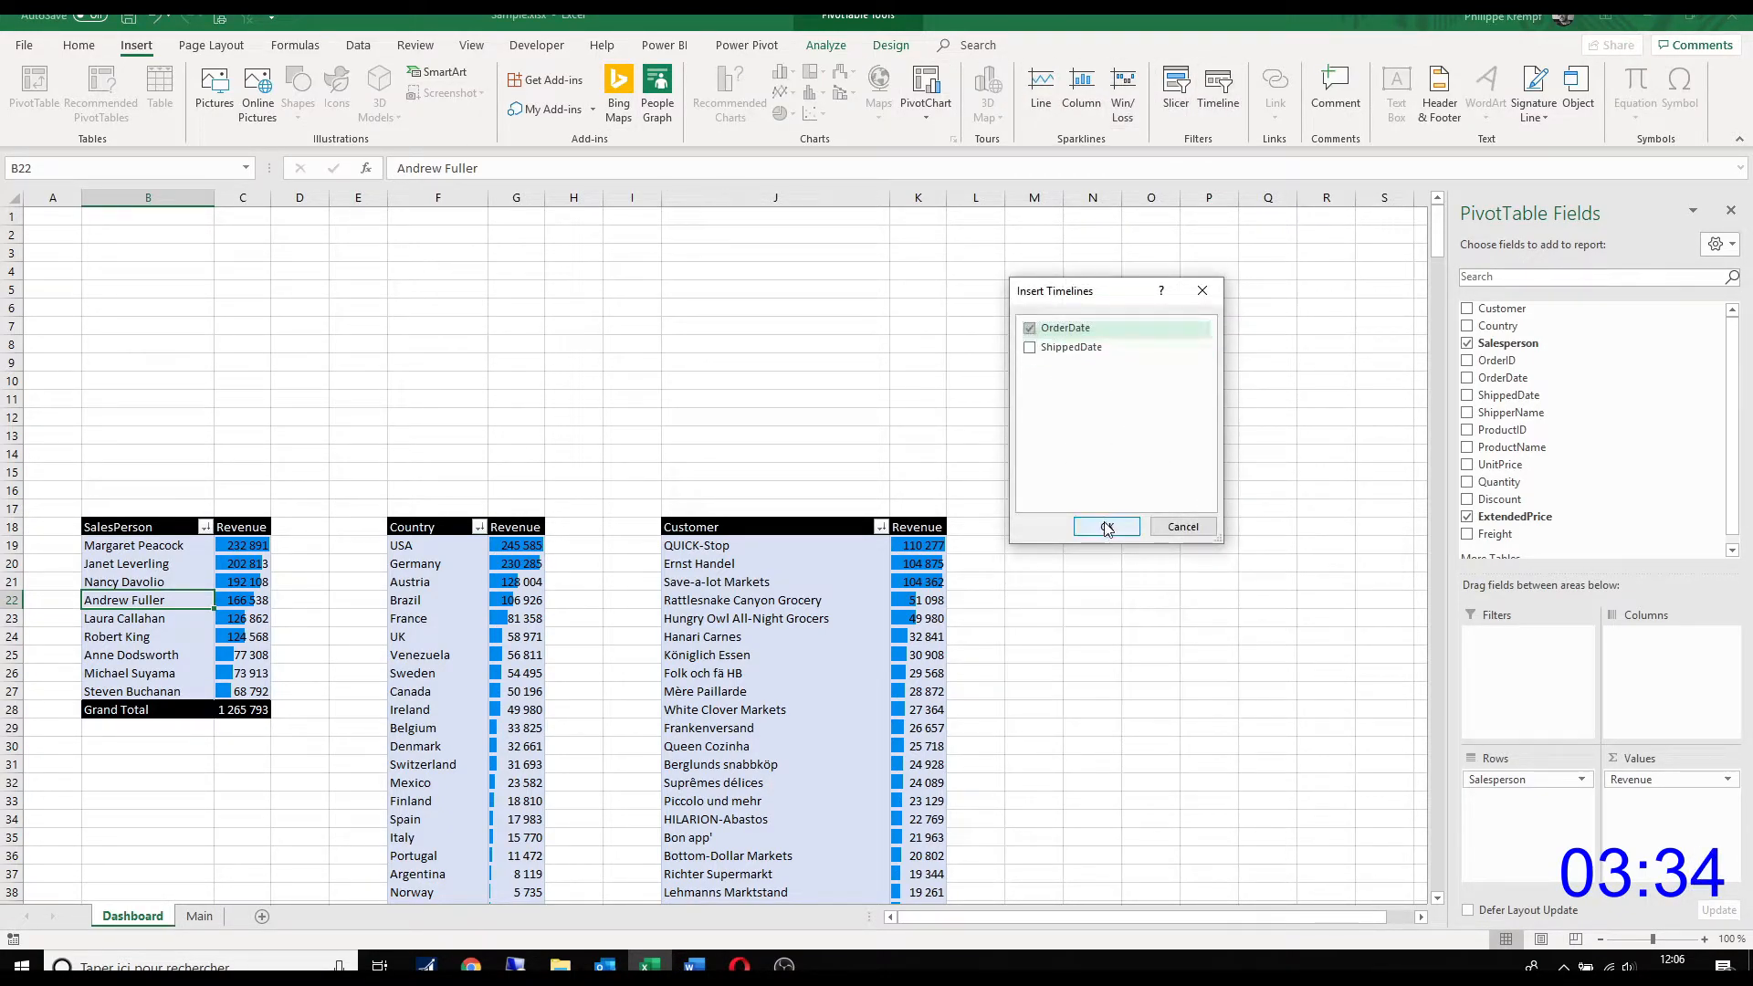
click(1107, 528)
drag(723, 511, 1374, 450)
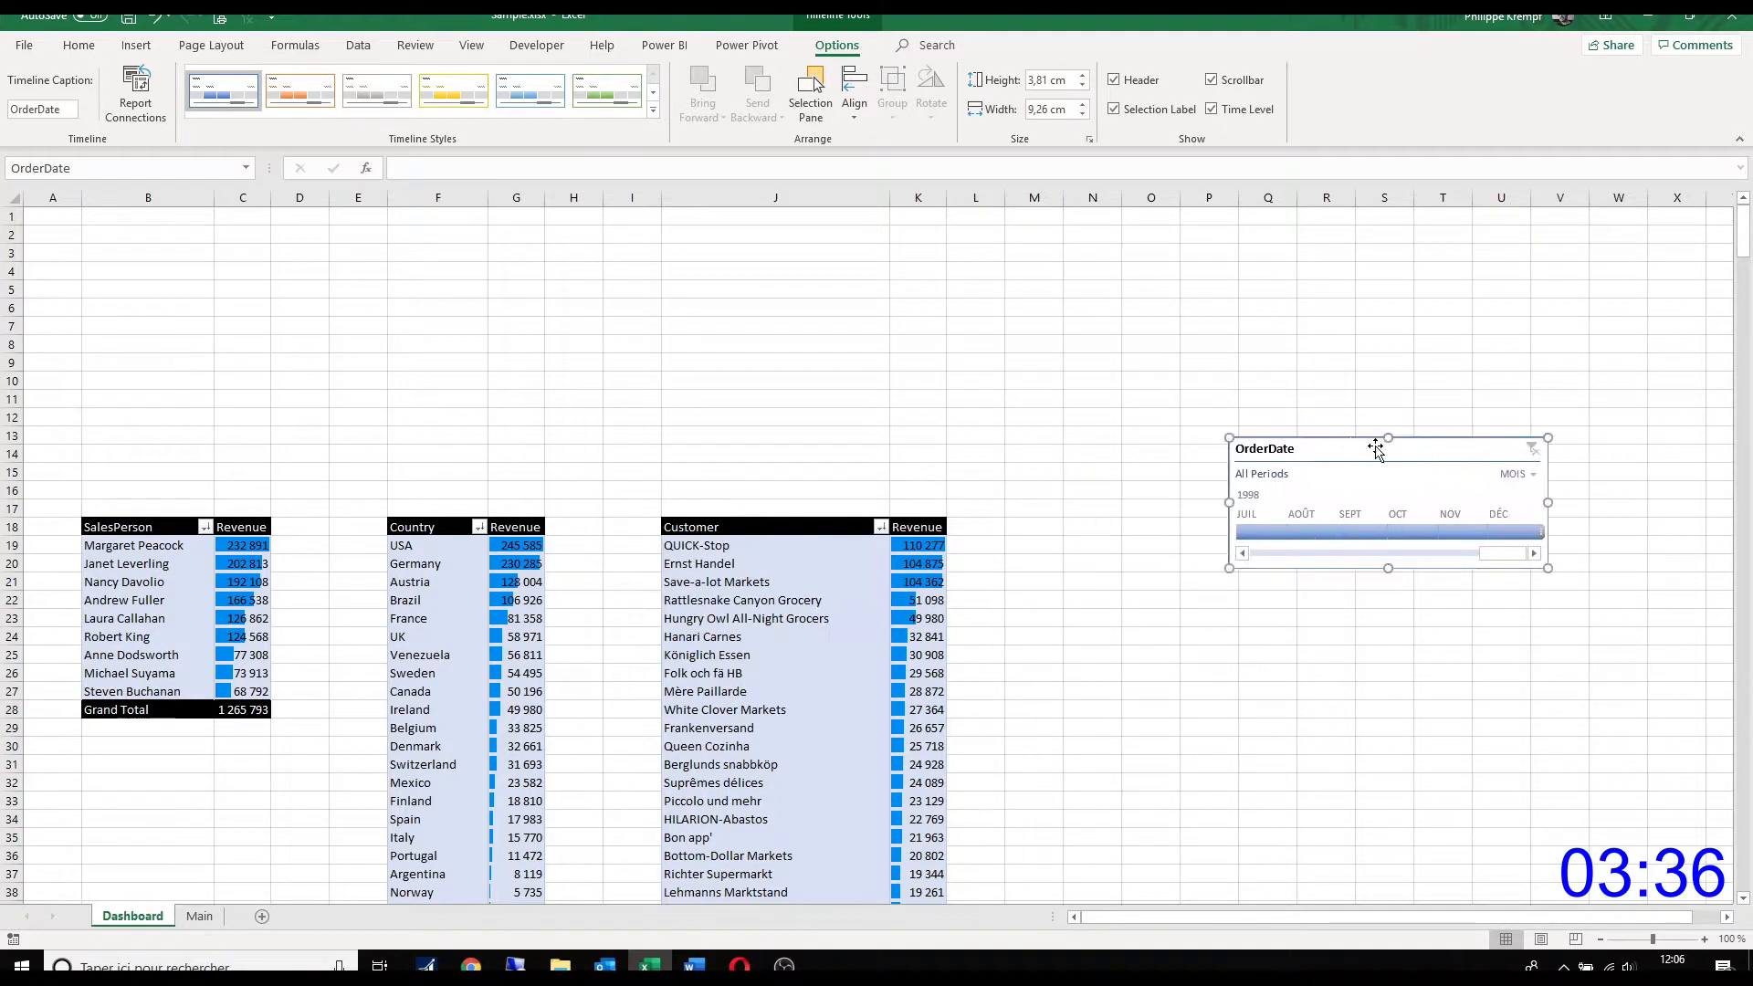
click(653, 110)
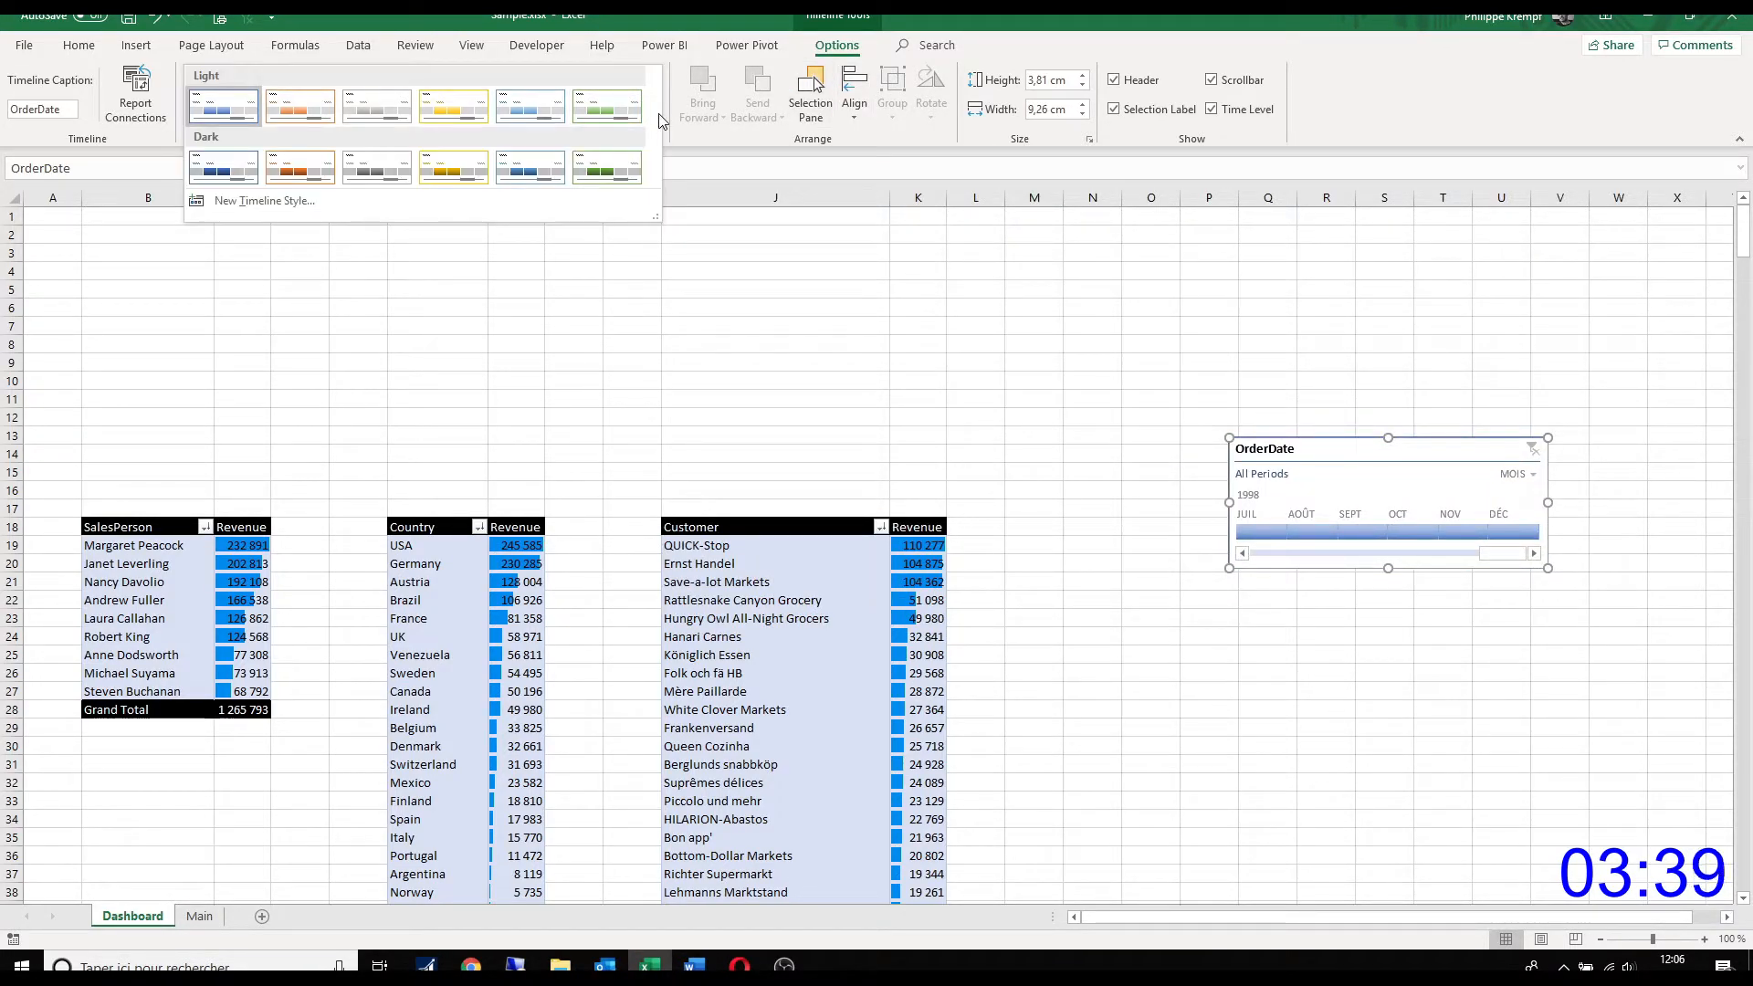
click(508, 170)
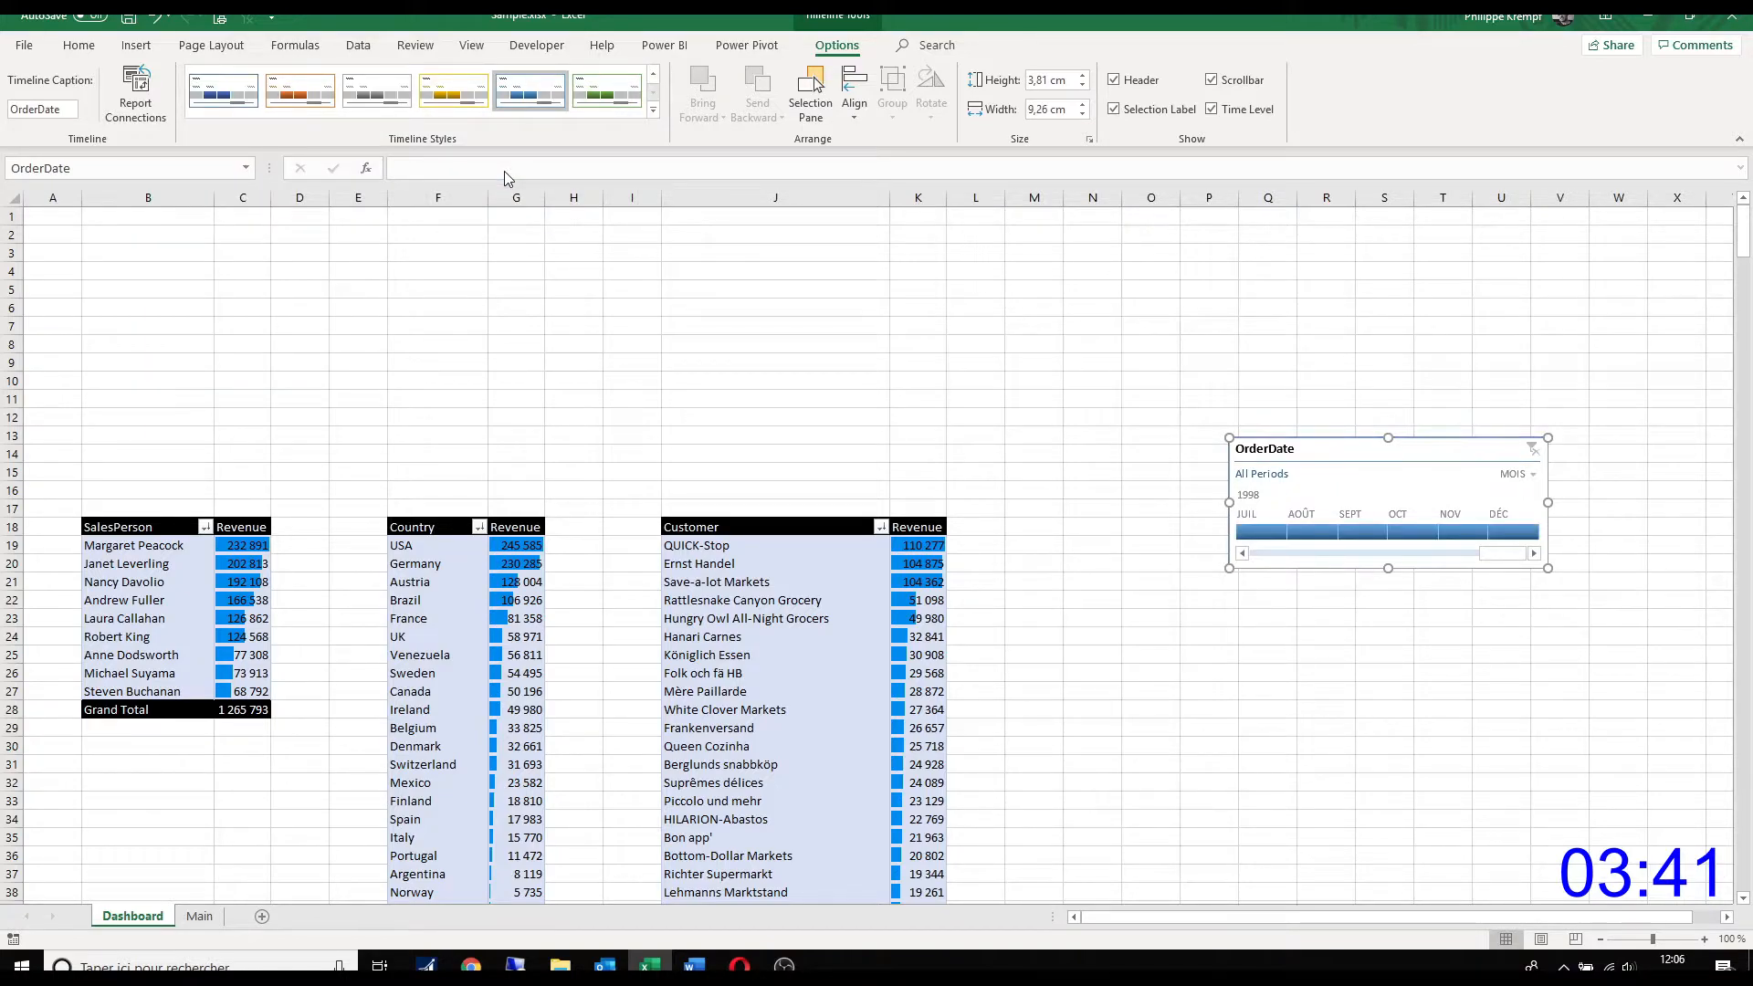
Step: Insert slicers for Customer, Country and Salesperson from the salesperson PivotTable
click(171, 595)
click(136, 44)
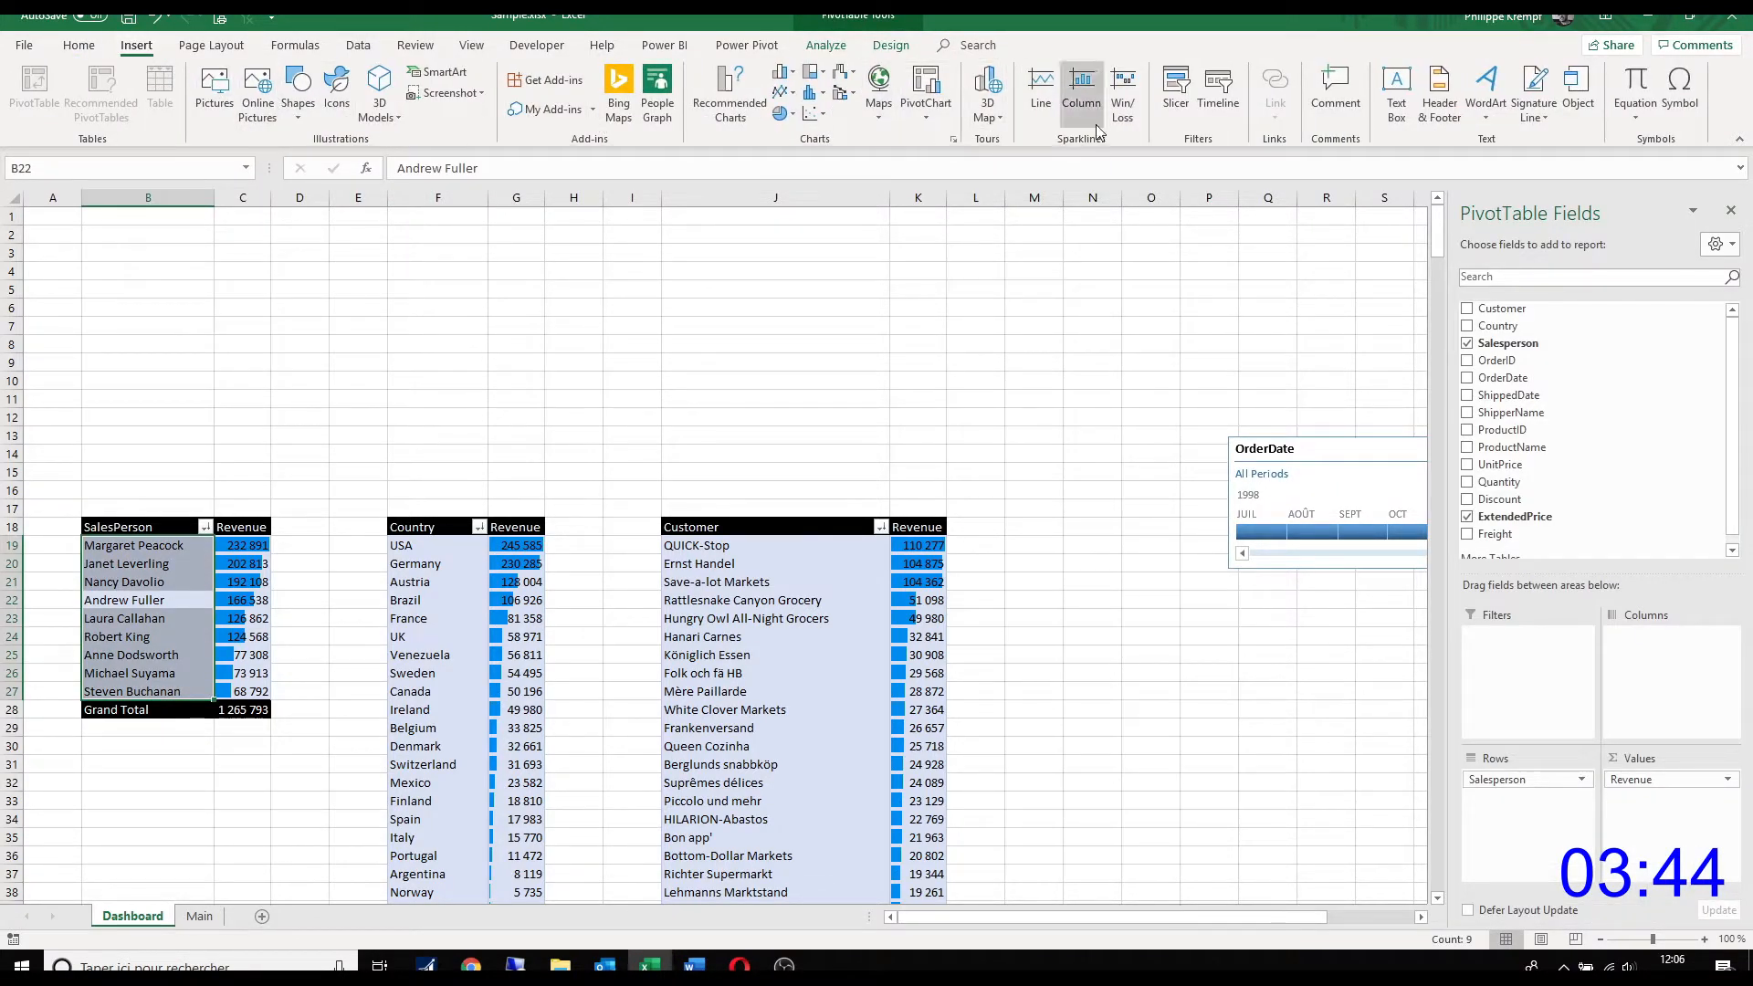
click(1176, 92)
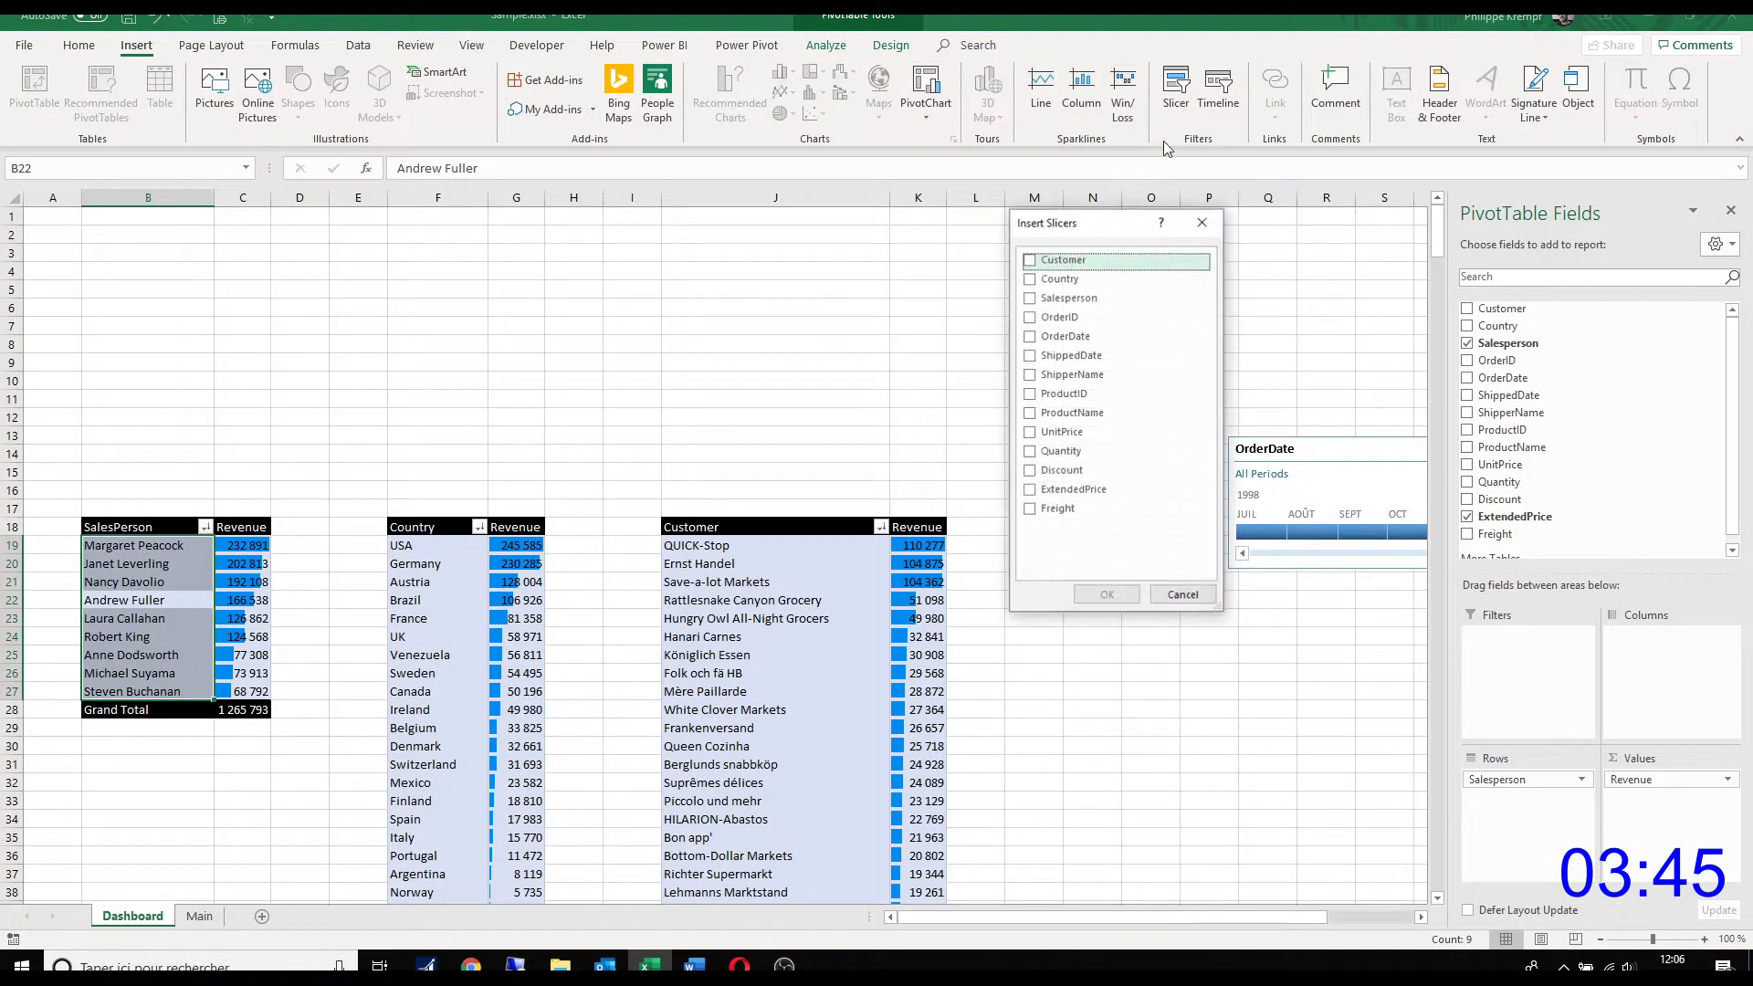
click(1031, 260)
click(1031, 278)
click(1031, 298)
click(1107, 594)
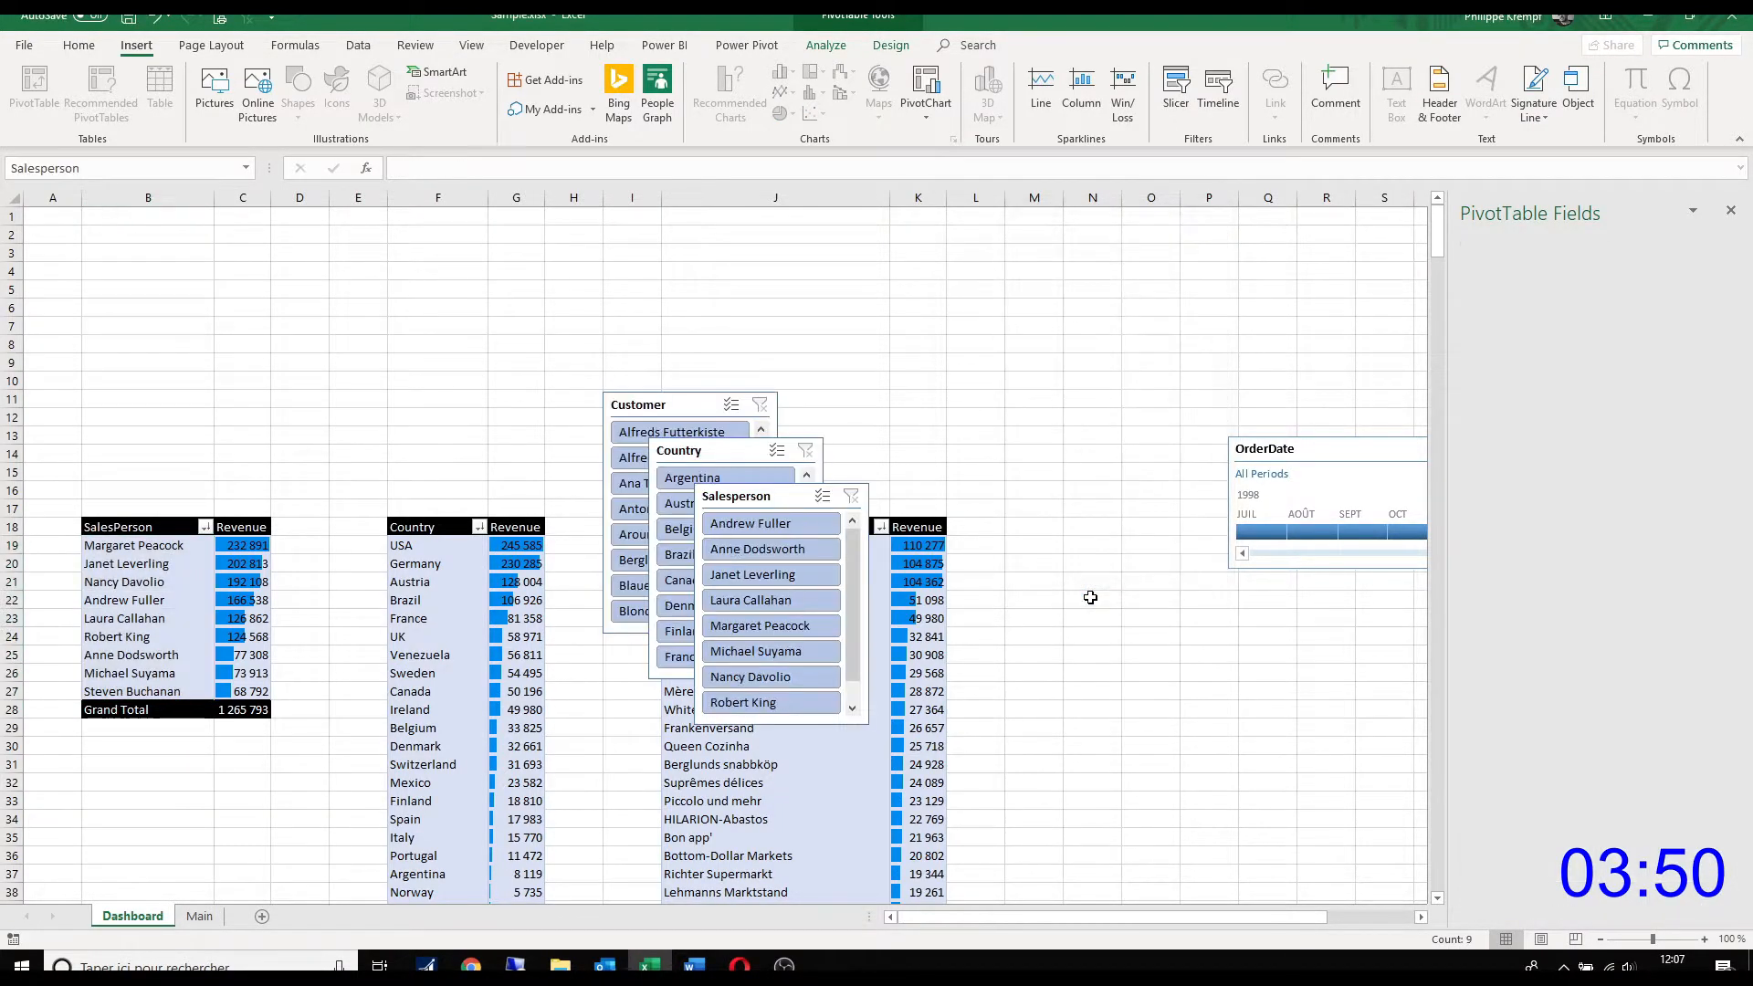
Step: Apply the dark light-blue slicer style to the Salesperson, Country and Customer slicers together
ctrl+click(709, 452)
ctrl+click(671, 405)
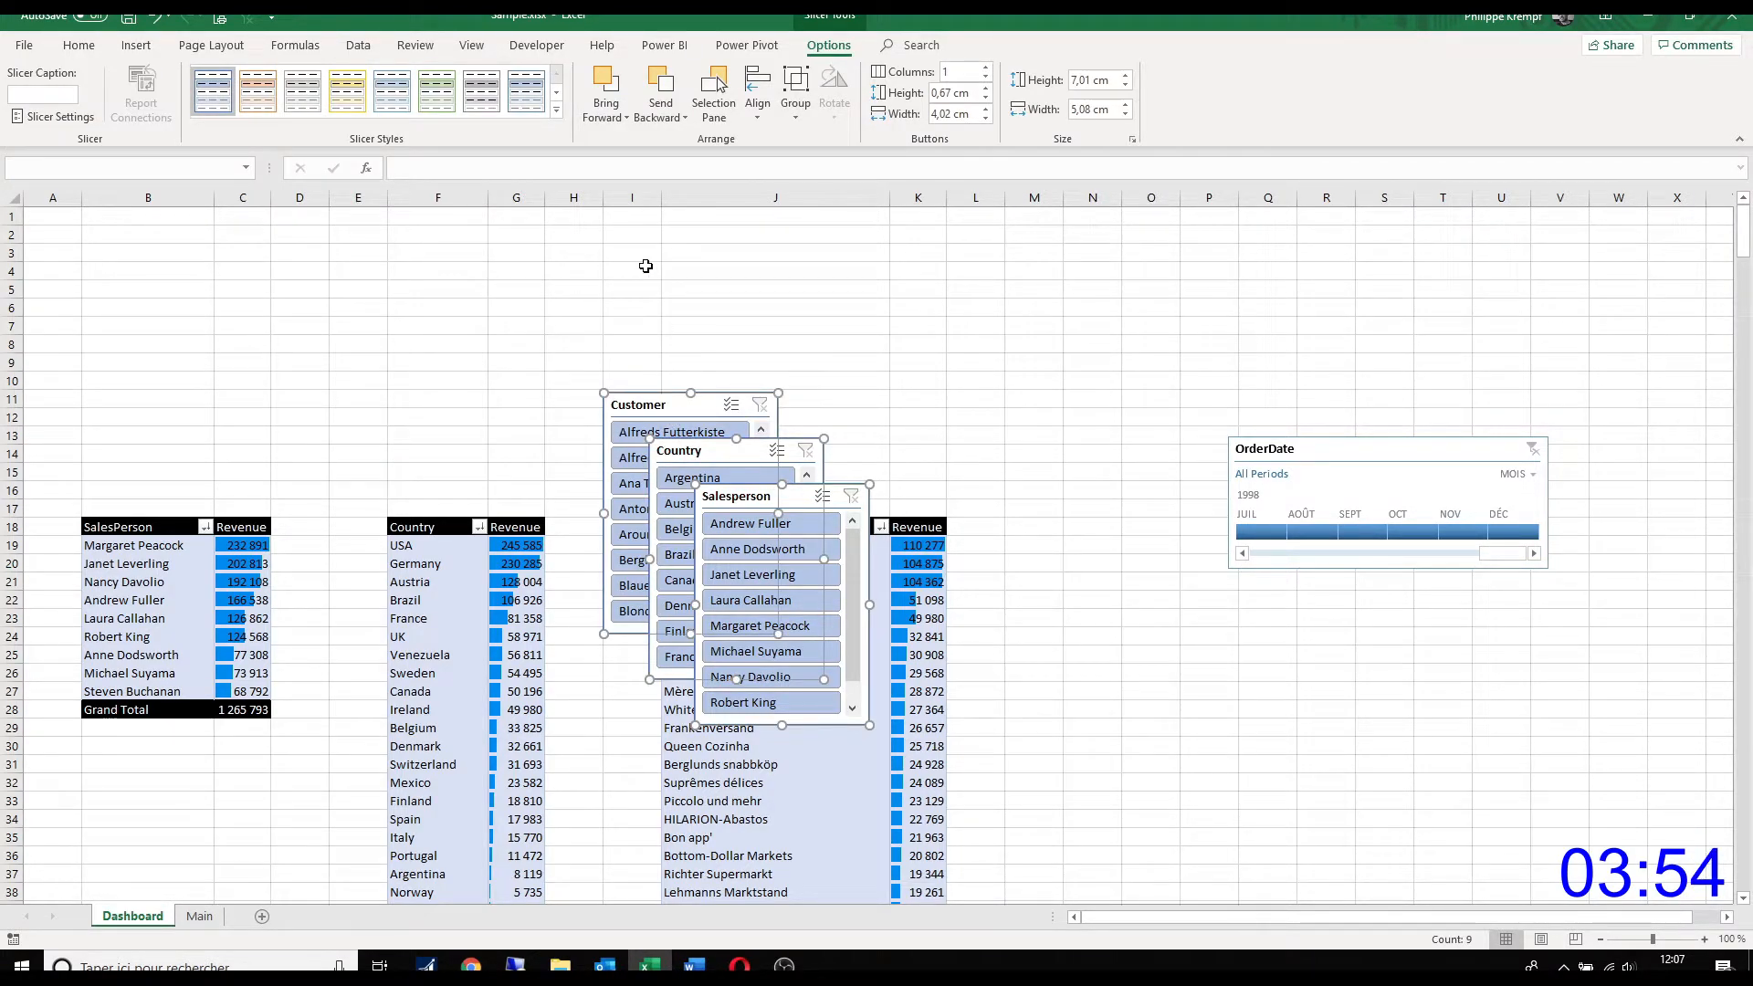
click(556, 110)
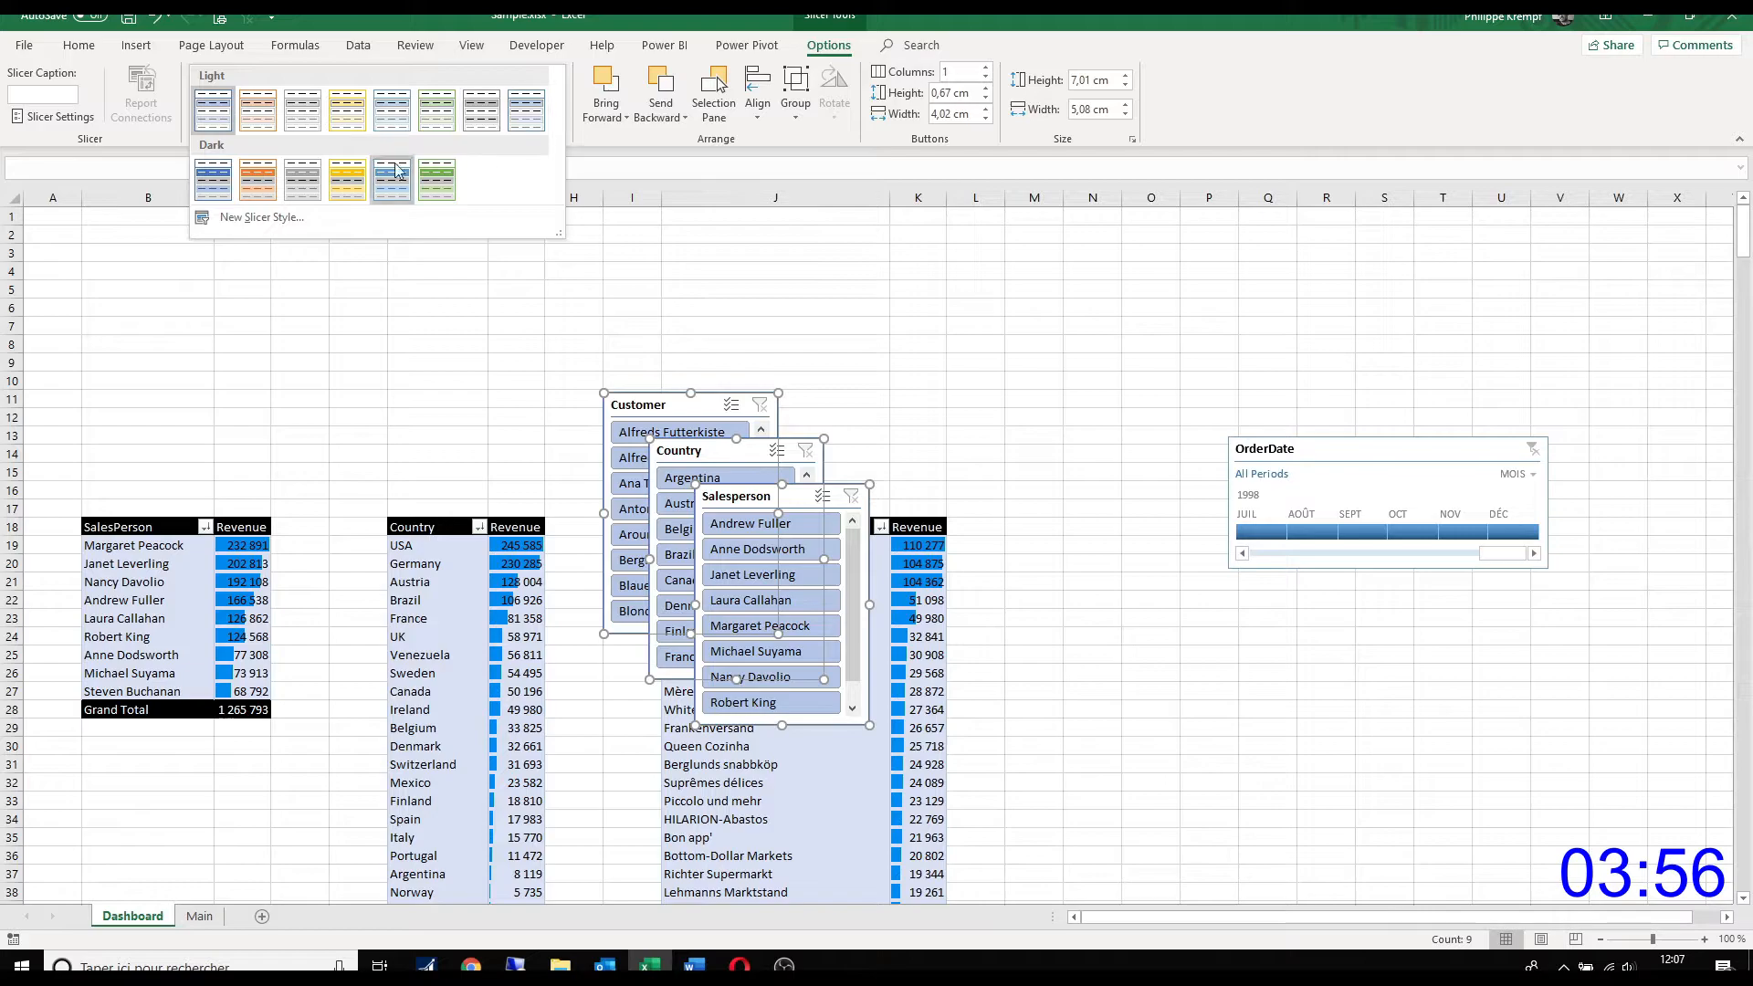
click(385, 193)
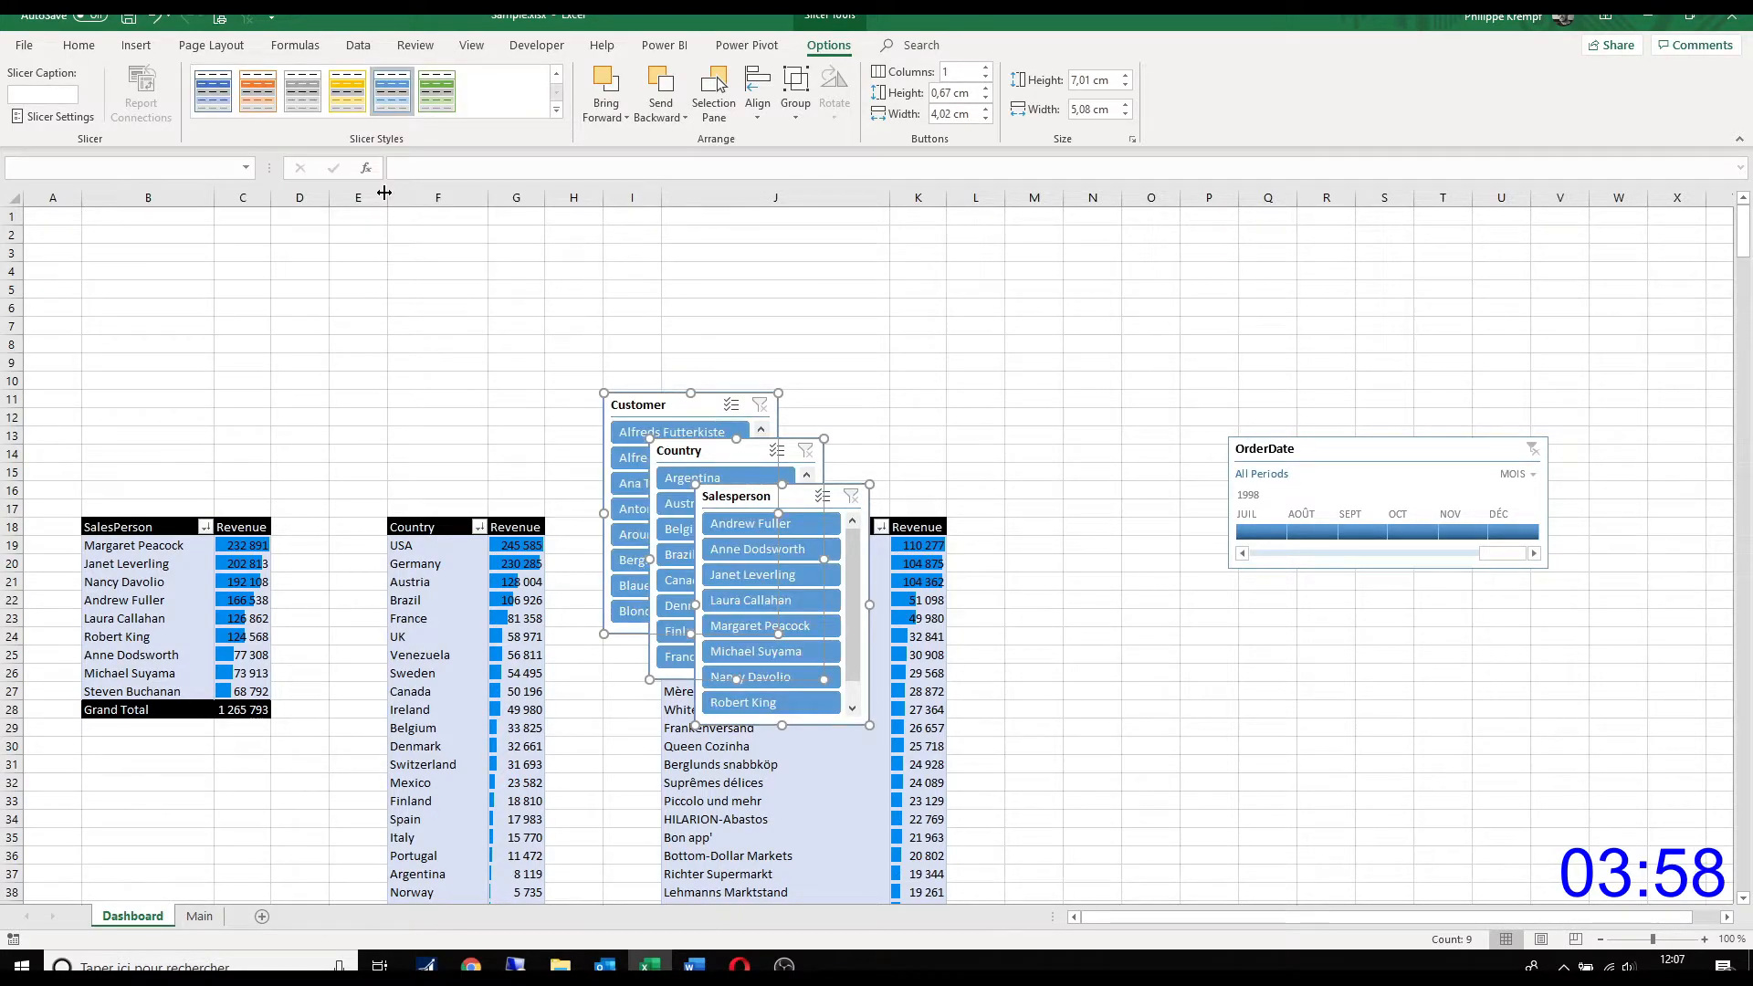
click(1016, 544)
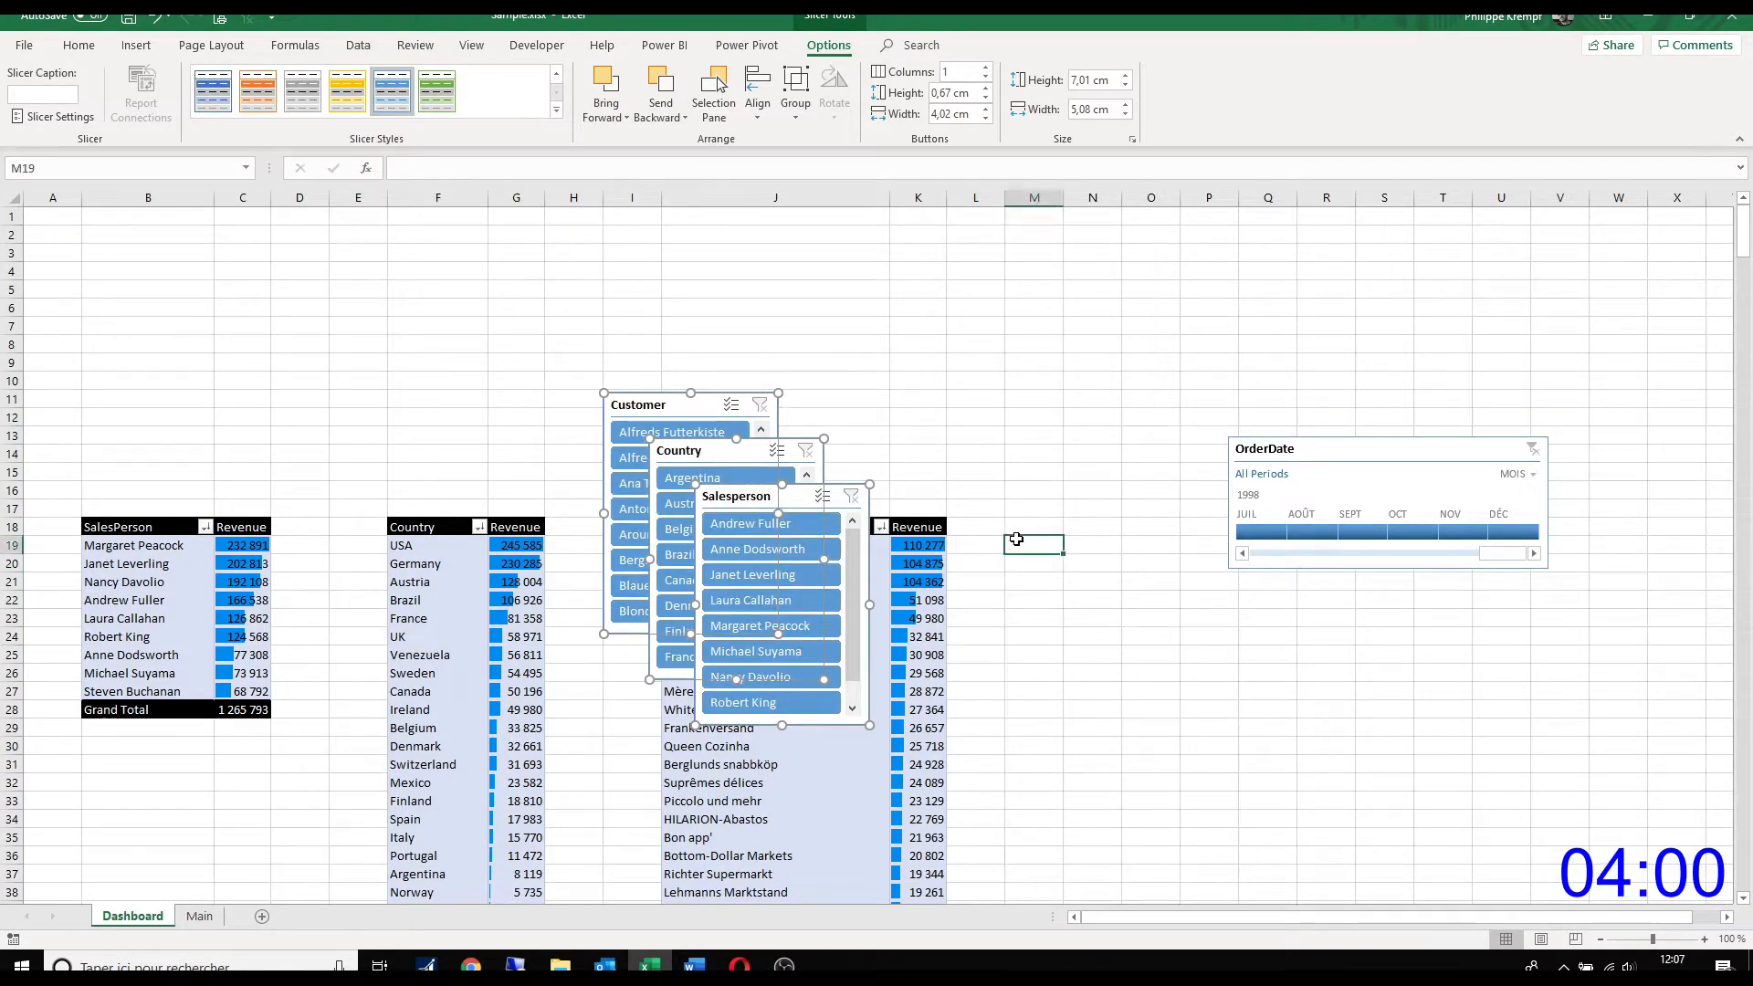
Step: Line up the Salesperson, Country and Customer slicers above the PivotTables, about 8.4, 10.2 and 12.9 cm wide, followed by the OrderDate timeline
drag(762, 506, 101, 238)
drag(213, 459, 321, 459)
drag(715, 450, 399, 229)
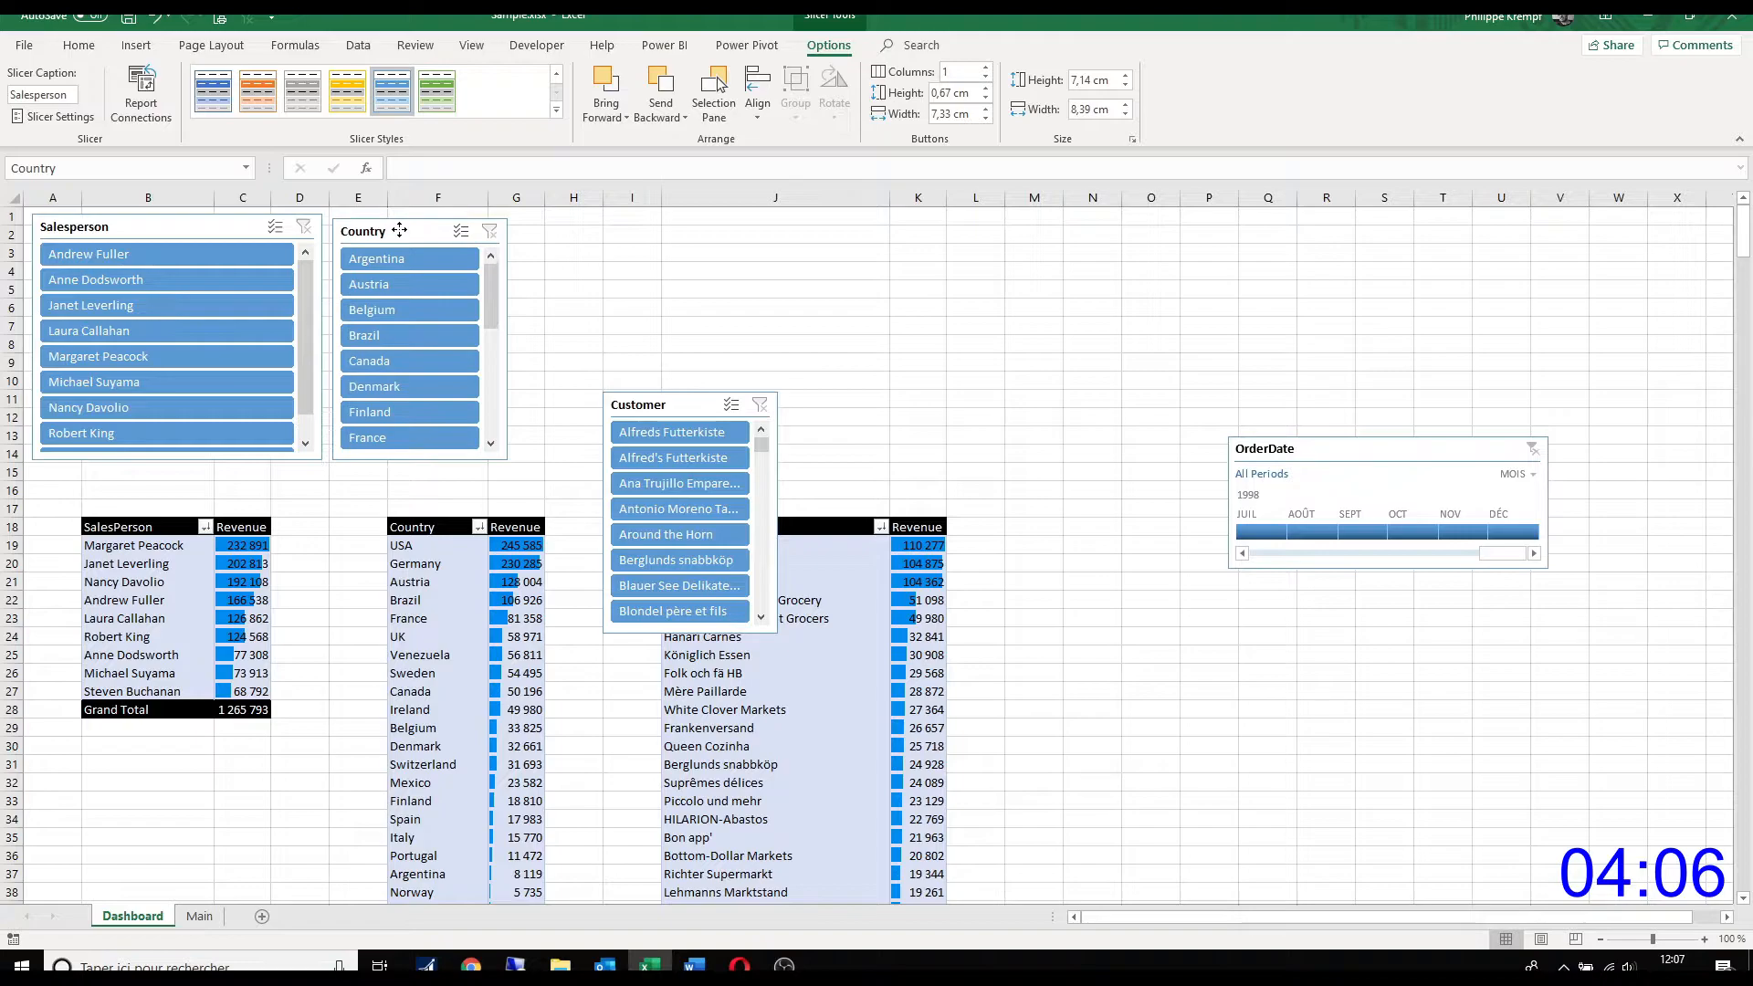
drag(510, 342, 802, 214)
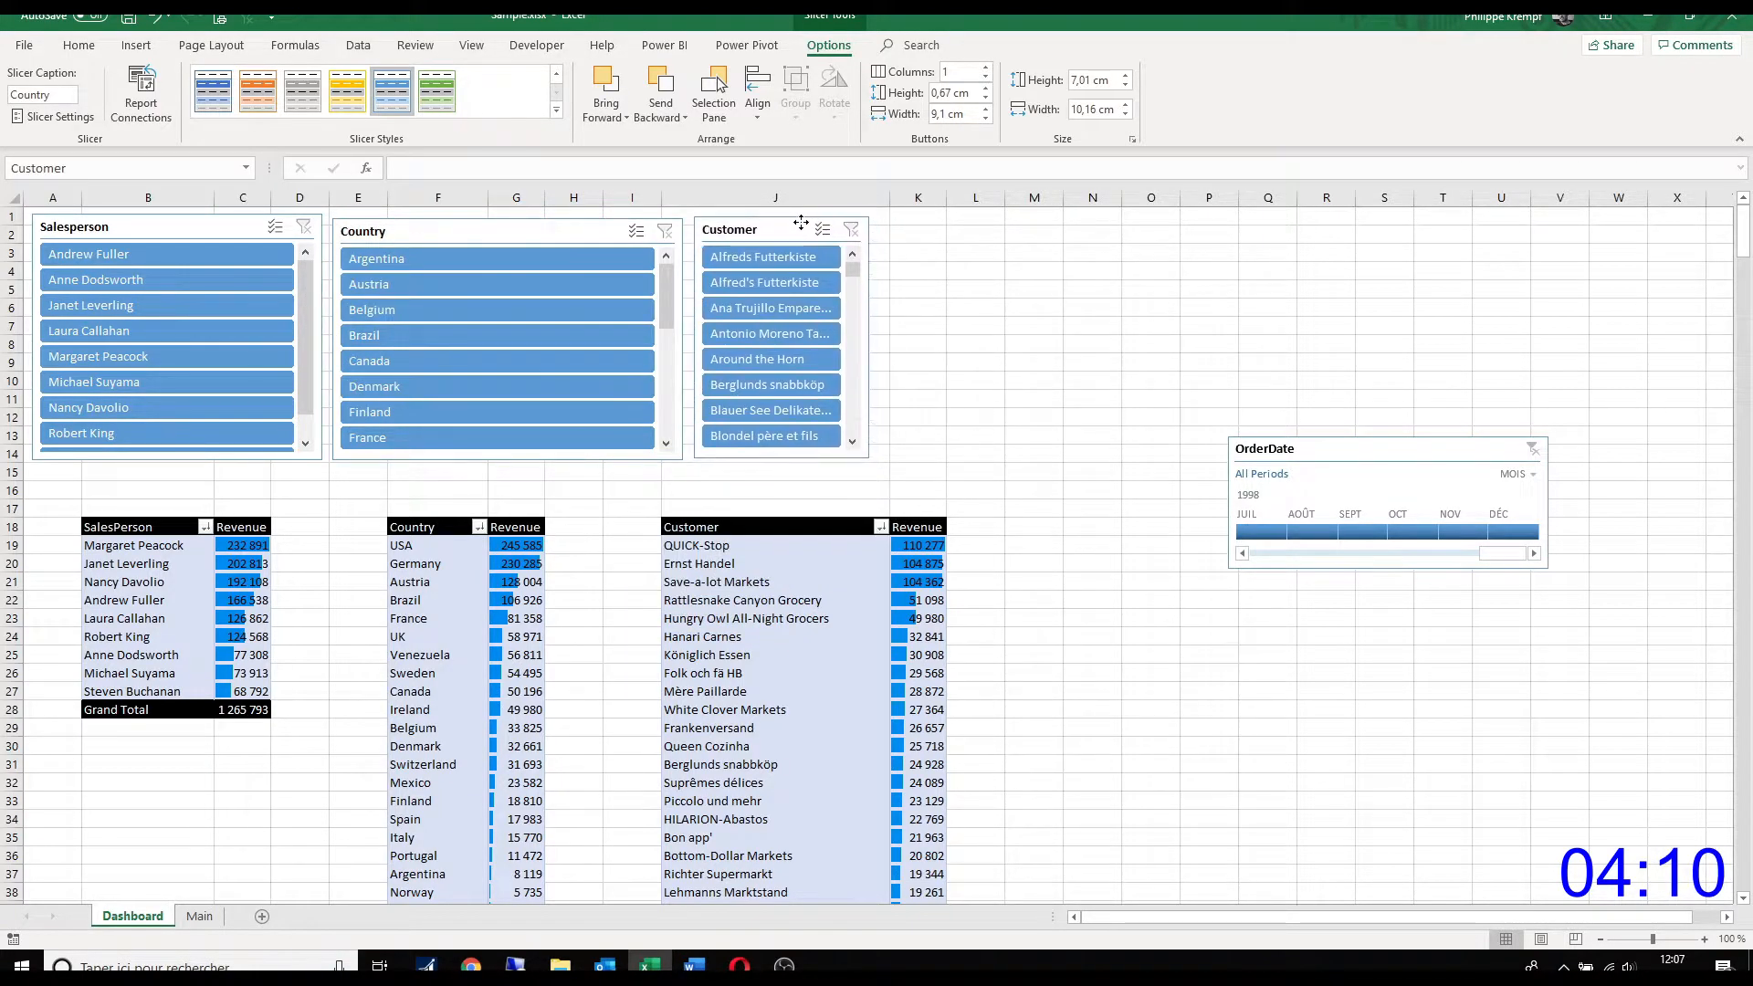
drag(870, 459, 1140, 458)
drag(1305, 448, 1227, 201)
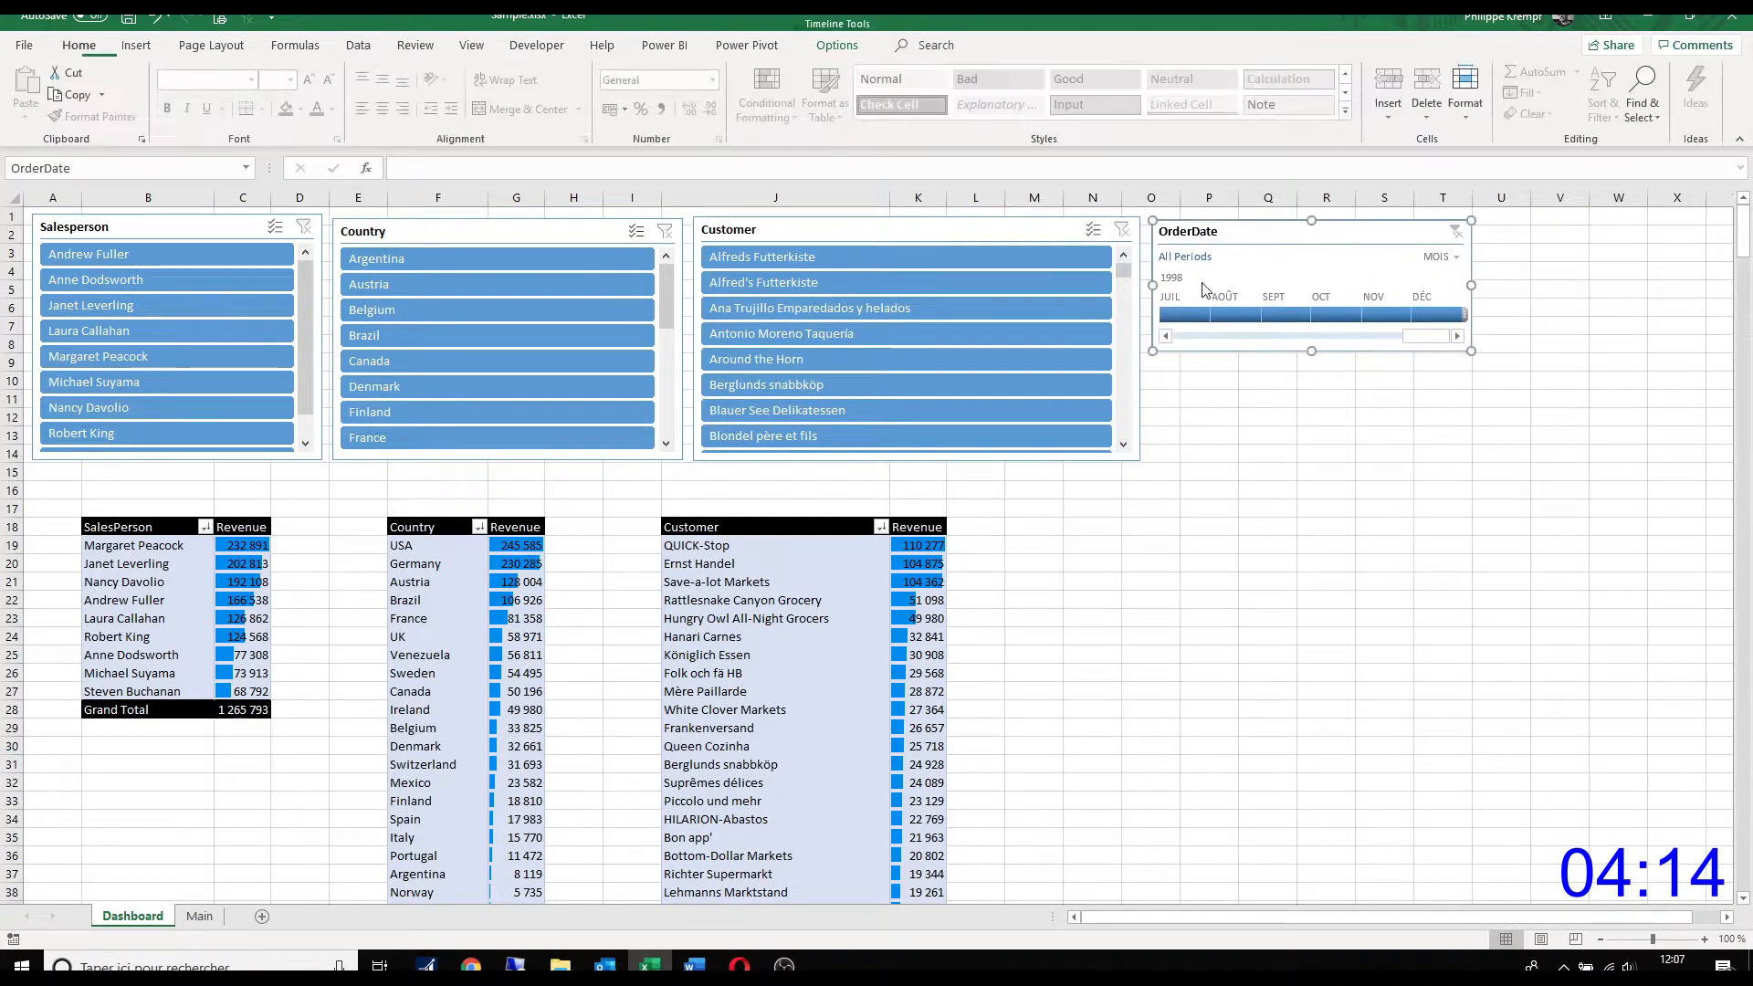
Step: Open the Salesperson slicer's position and layout settings and set its number of columns to 2
click(199, 235)
right_click(200, 235)
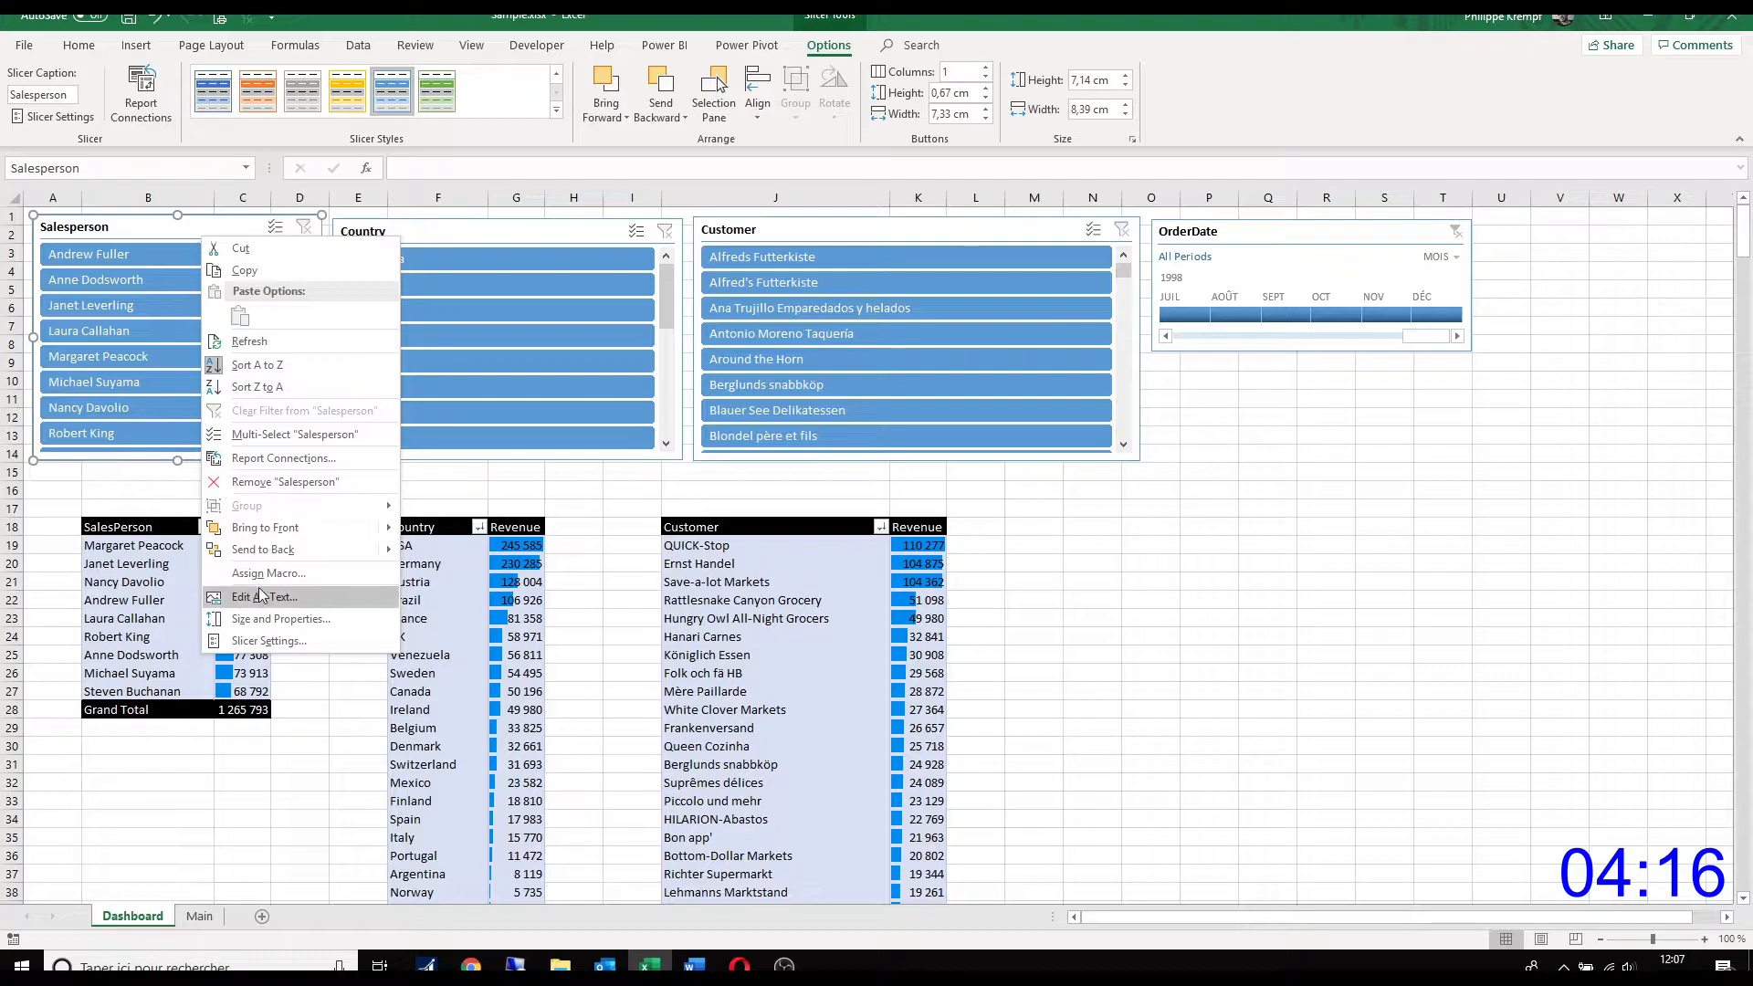
key(Escape)
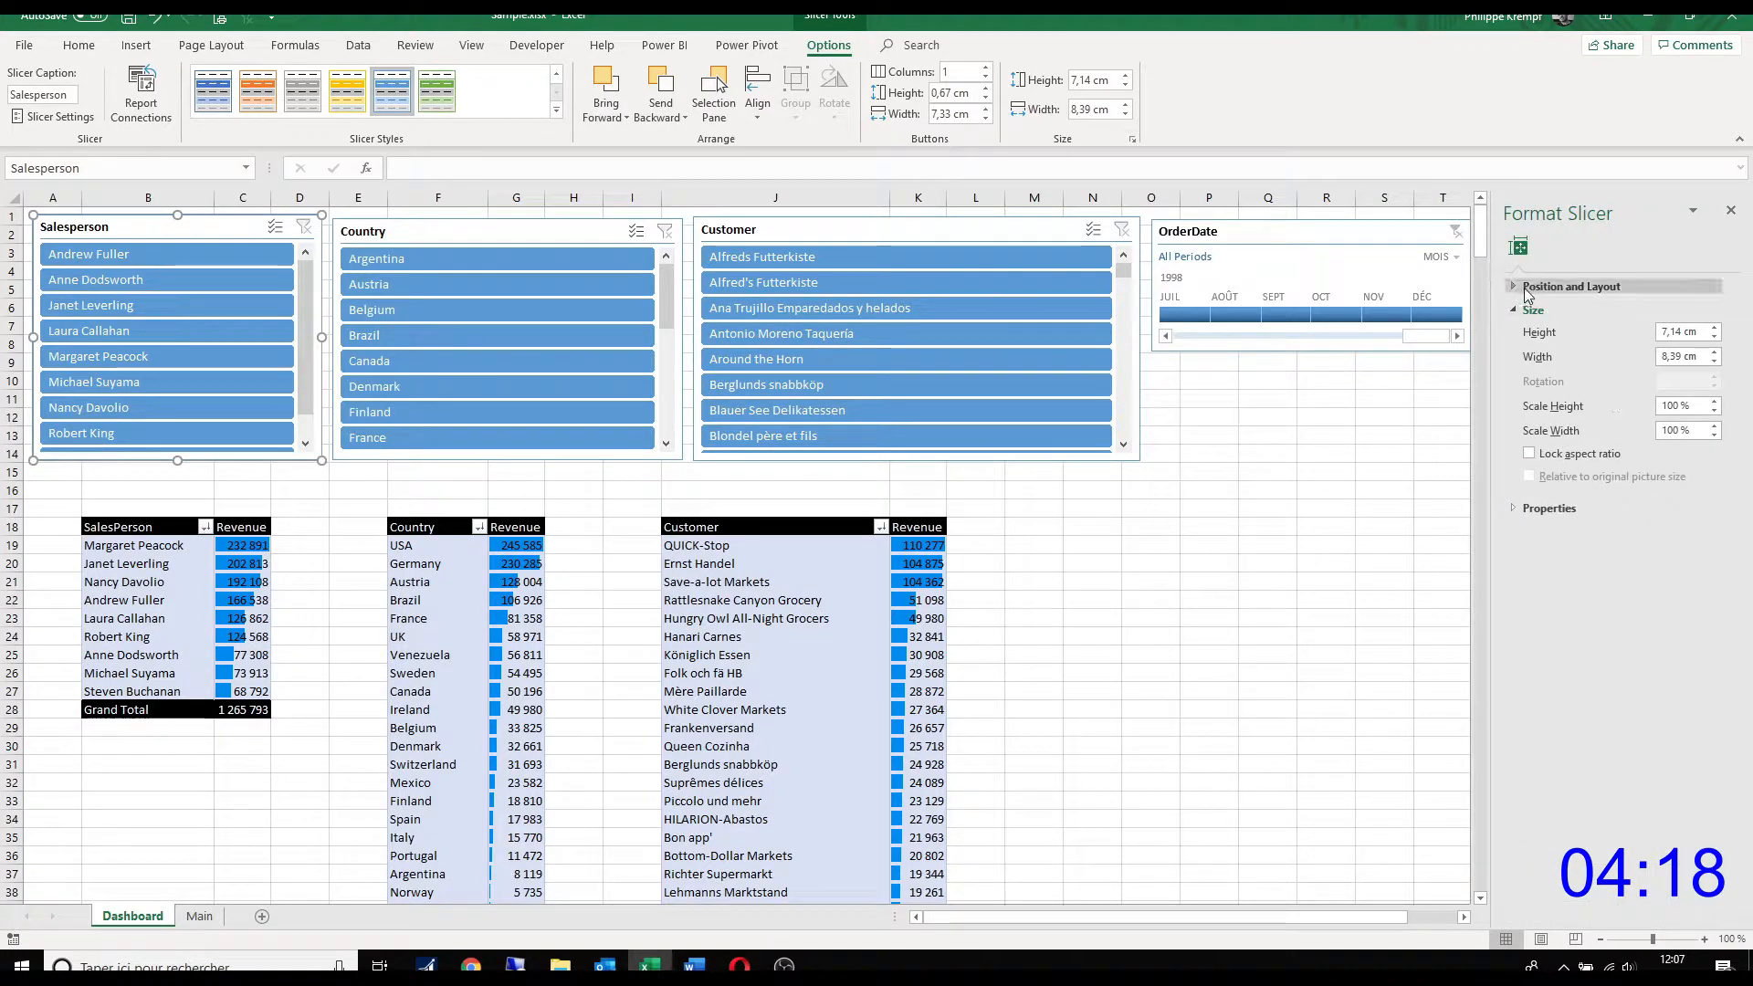
click(1528, 289)
click(1715, 415)
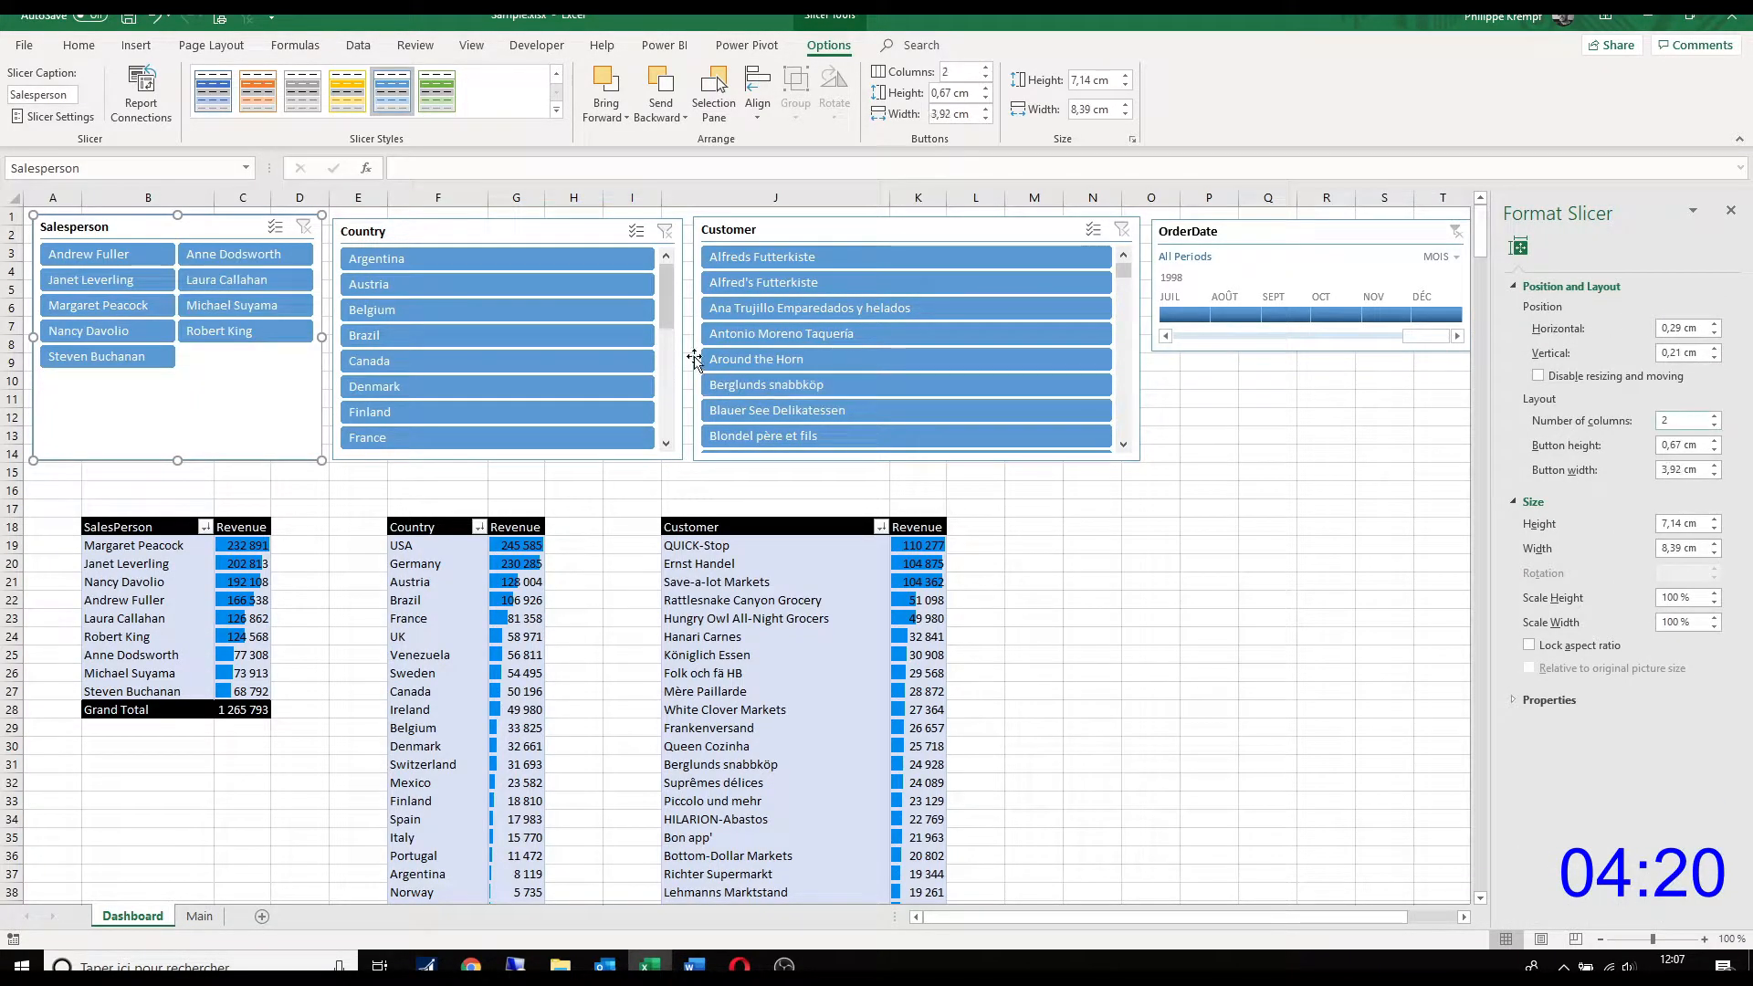
Step: Set the Country slicer to 2 columns and narrow it to about 9.84 cm from its Salesperson side
click(564, 239)
click(1715, 415)
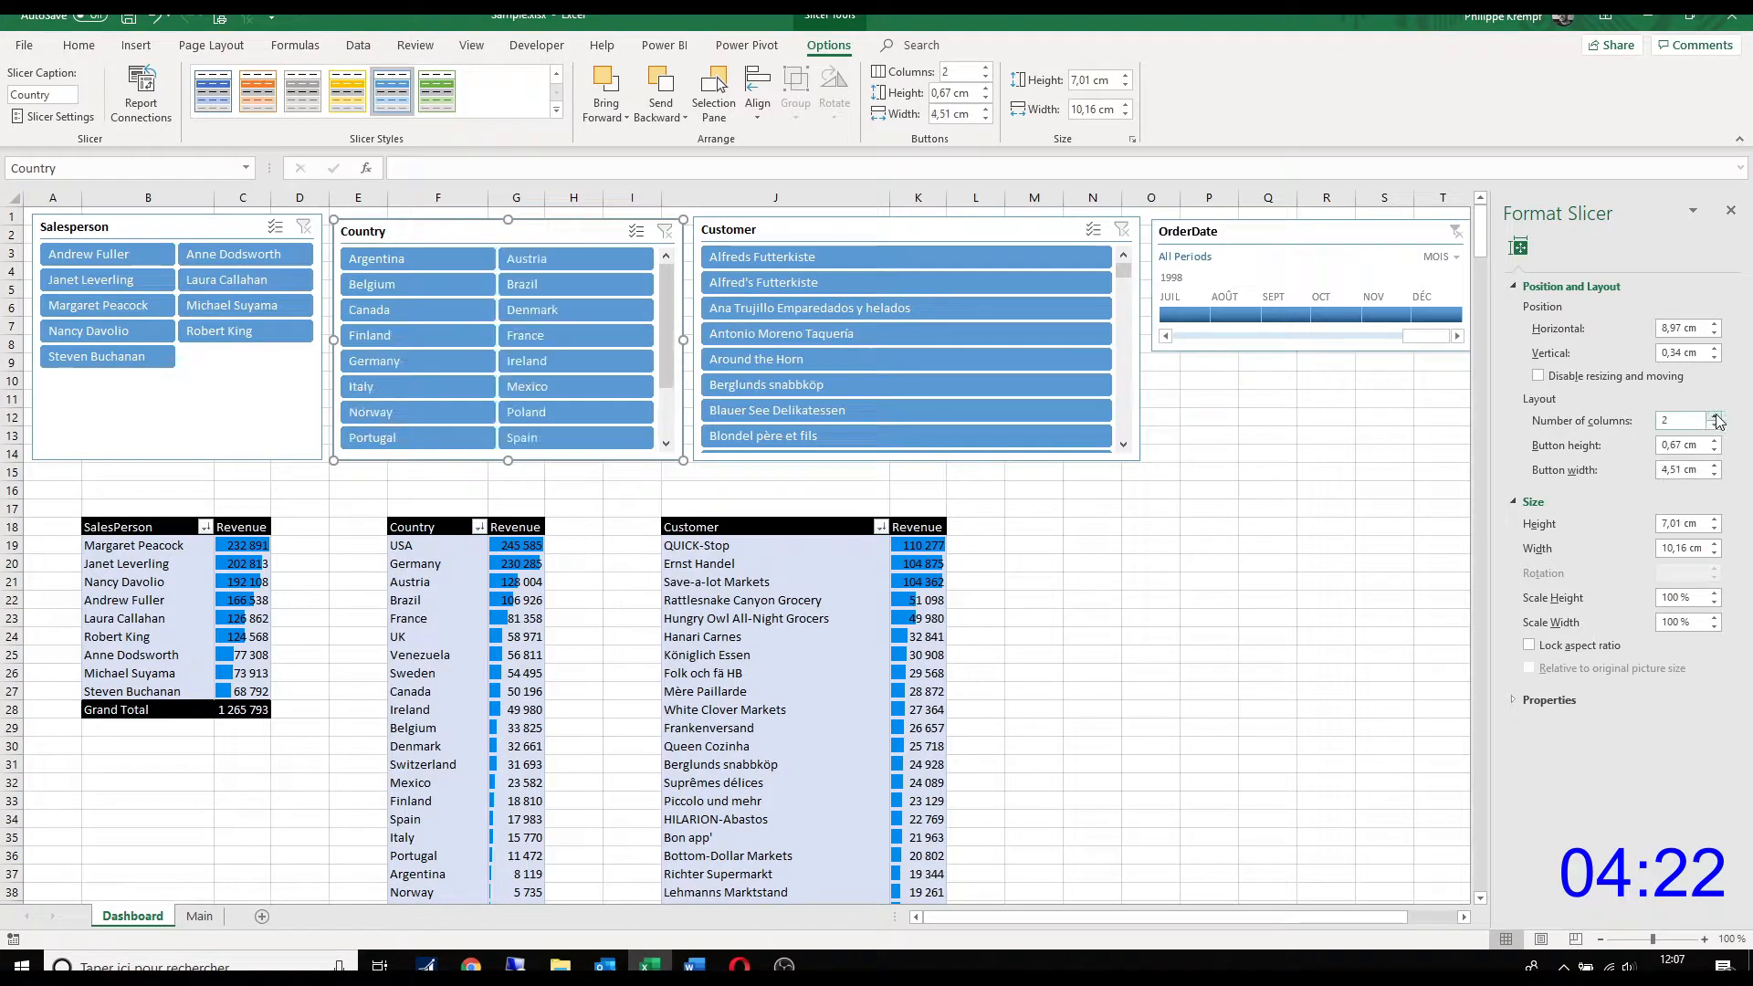
drag(335, 335, 346, 334)
Step: Set the Customer slicer to 2 columns and the Country slicer to 3 columns, widening the Country slicer to about 10.21 cm
click(895, 226)
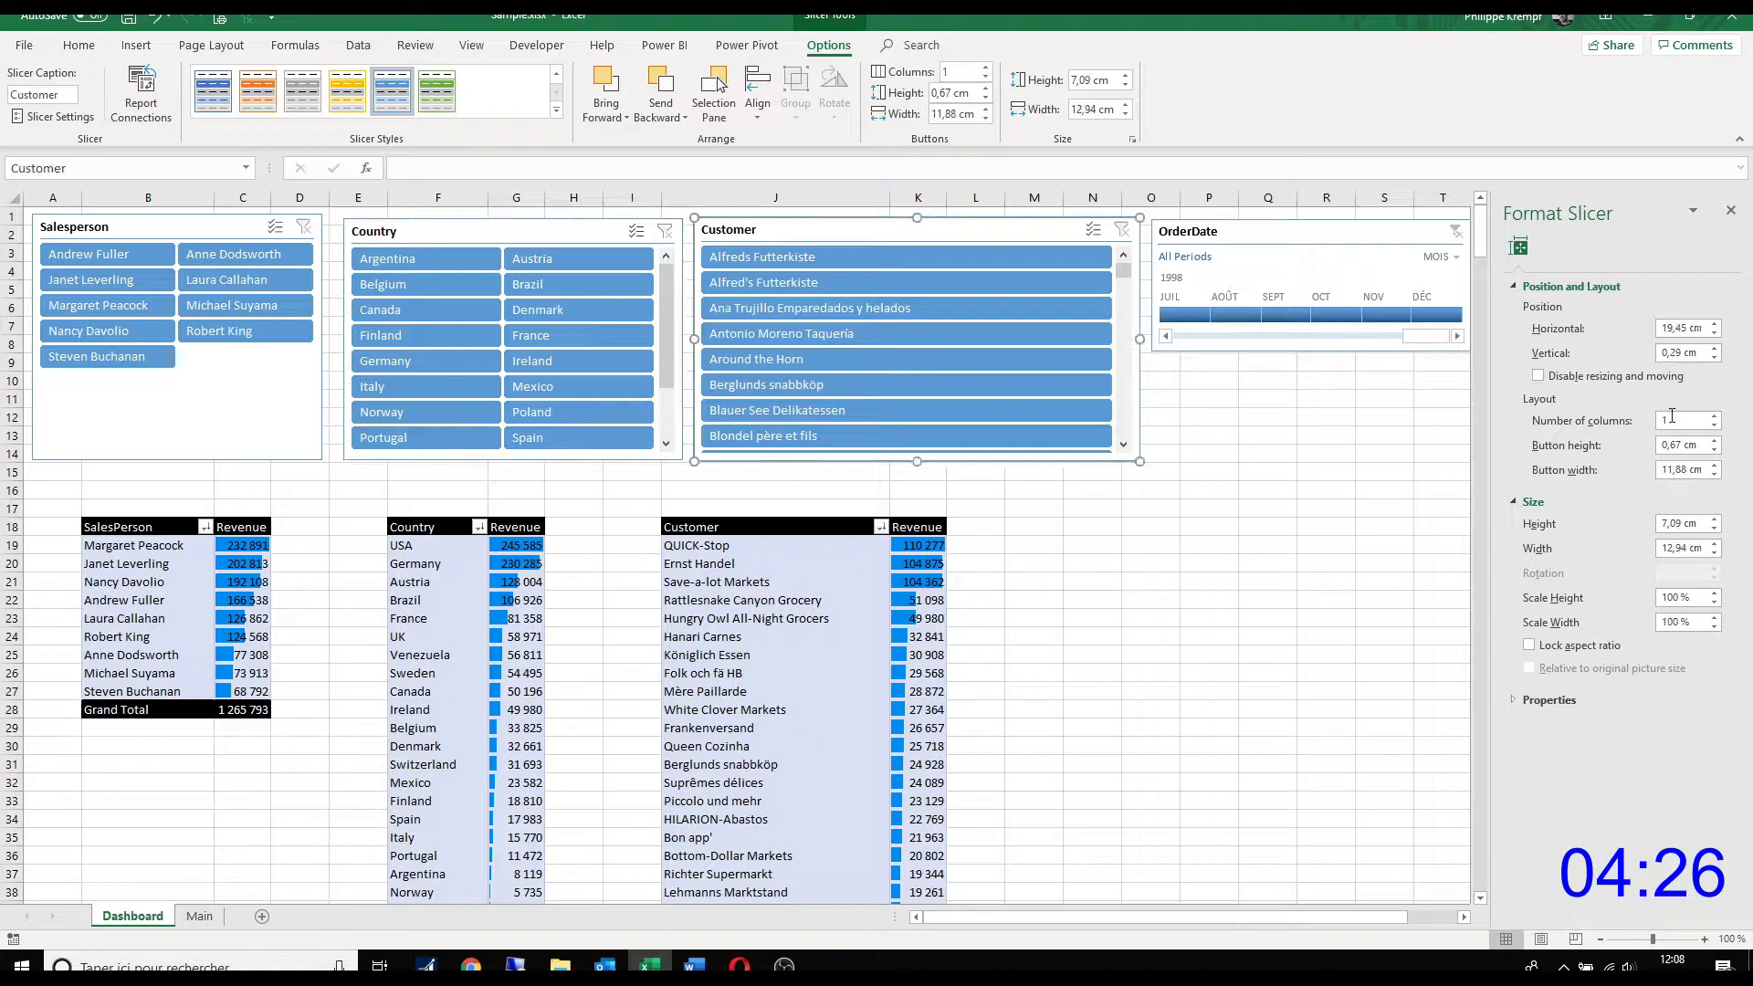
click(1715, 415)
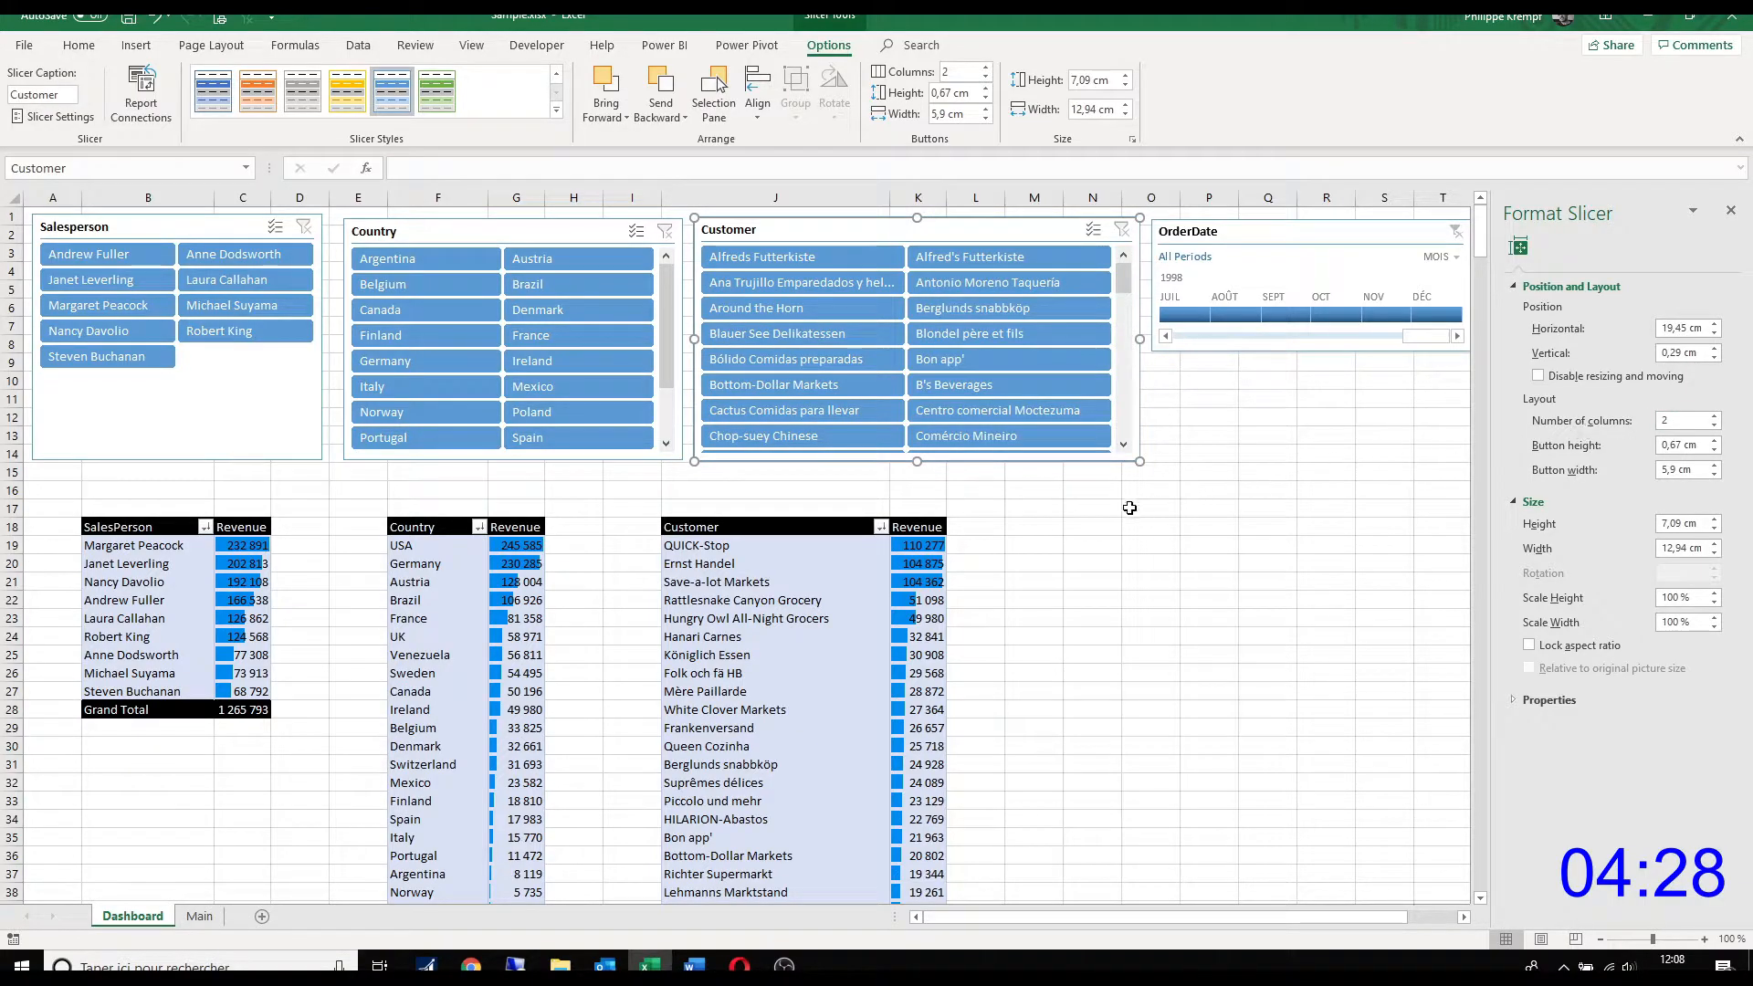
click(552, 230)
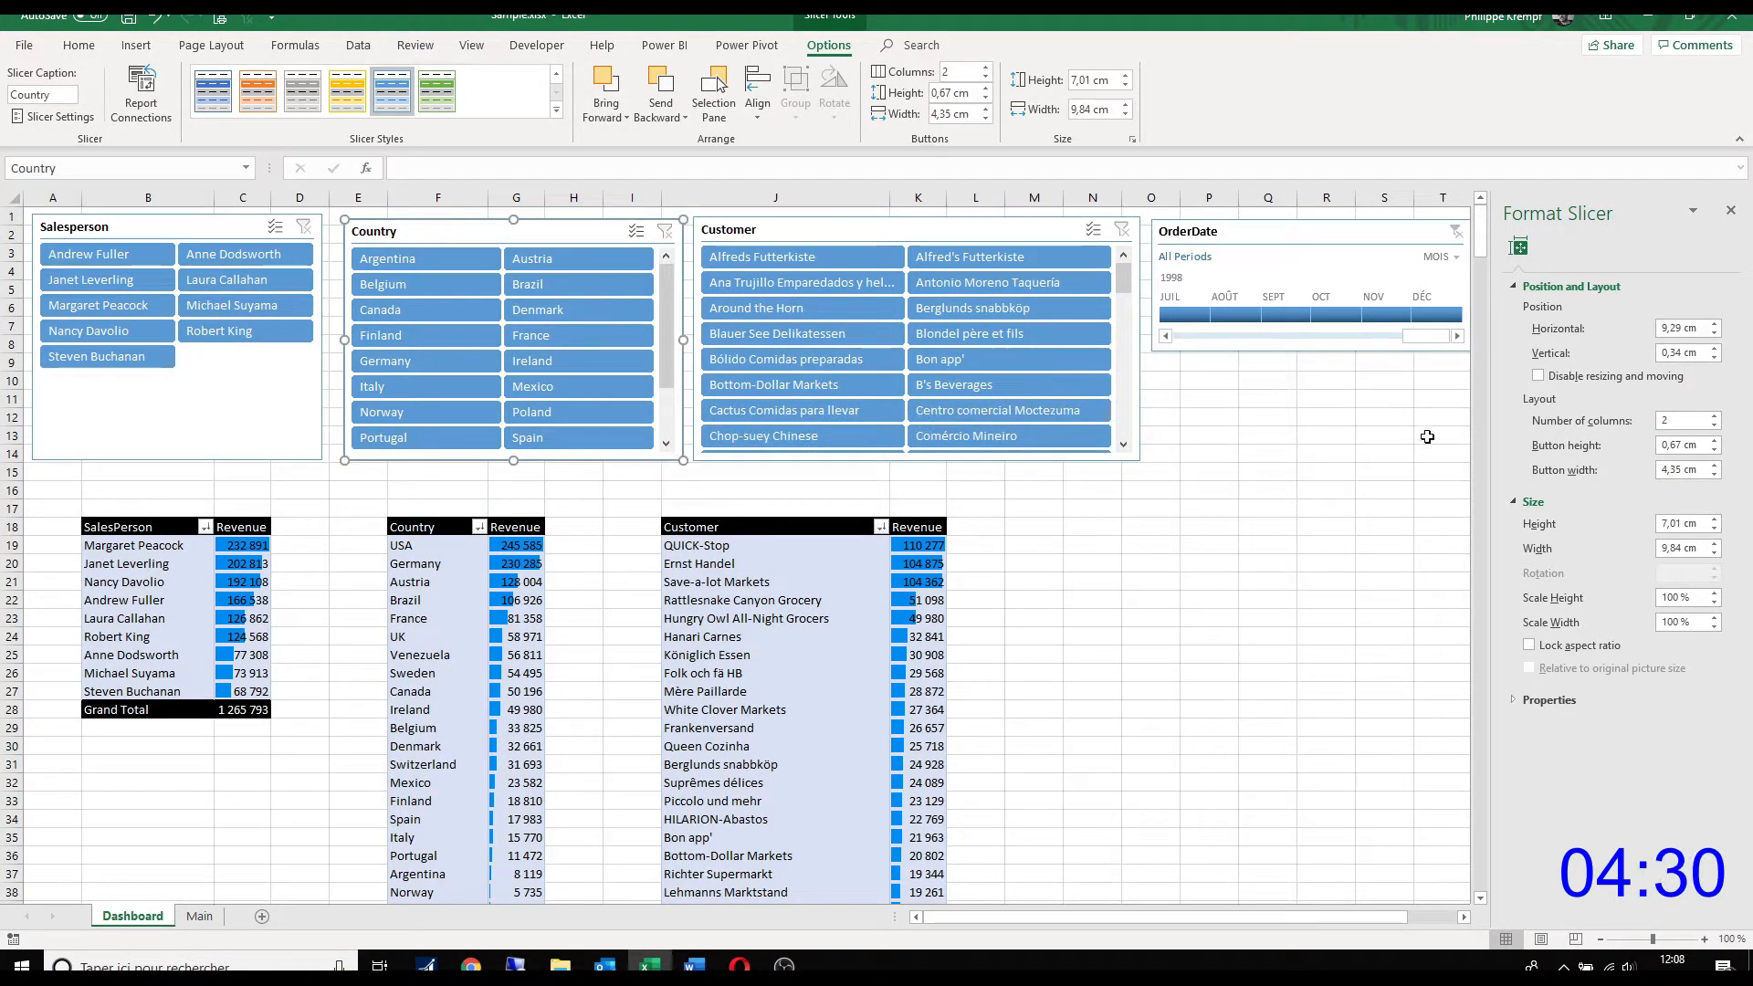
click(1715, 415)
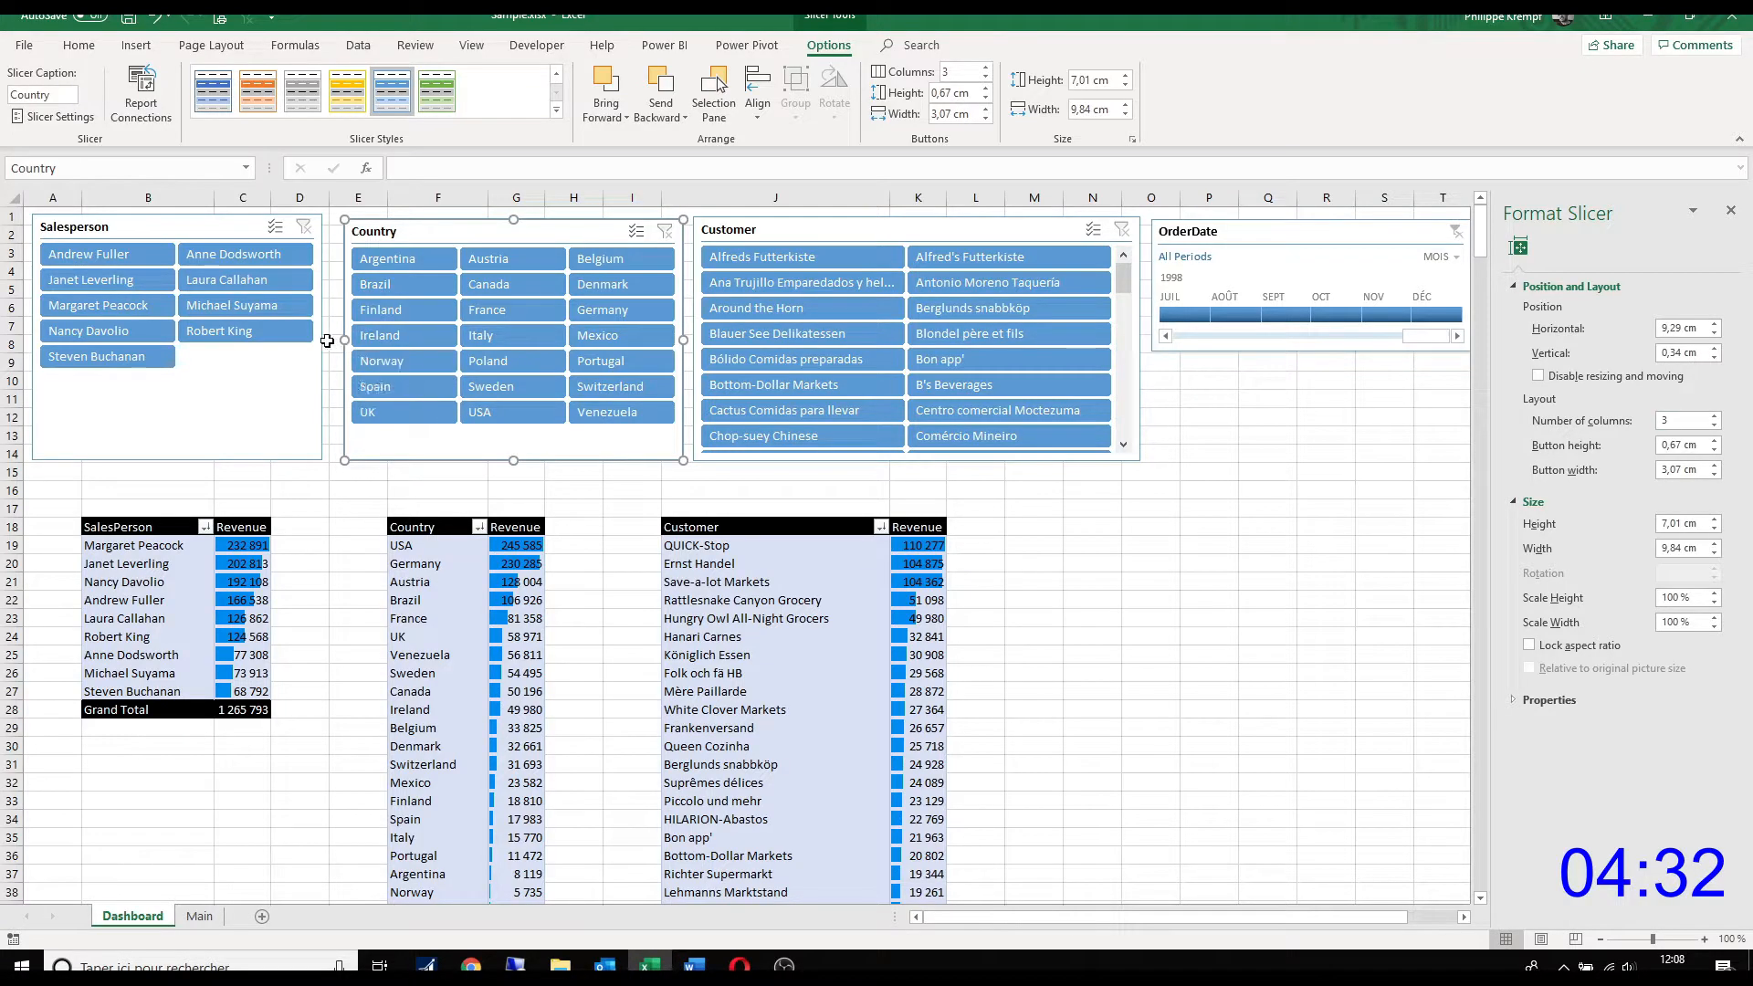
drag(335, 336, 322, 337)
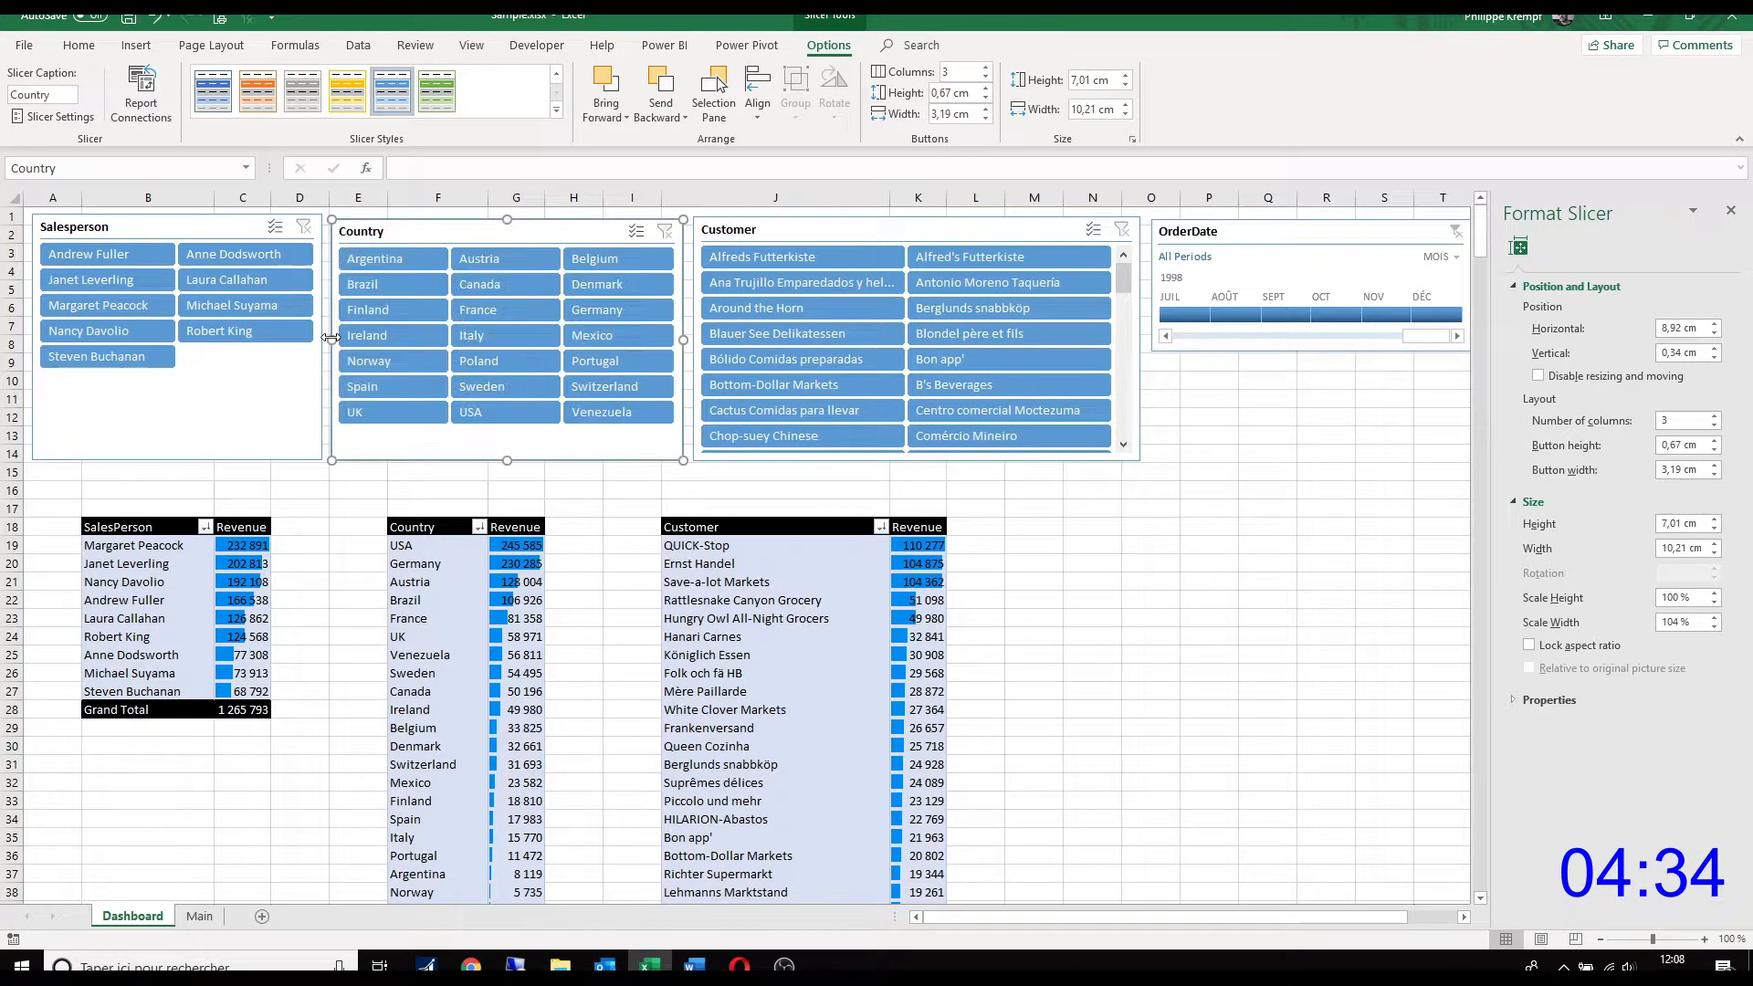
Step: Align the tops of the Salesperson, Country and Customer slicers and the OrderDate timeline
click(160, 222)
ctrl+click(432, 225)
ctrl+click(780, 228)
ctrl+click(1228, 230)
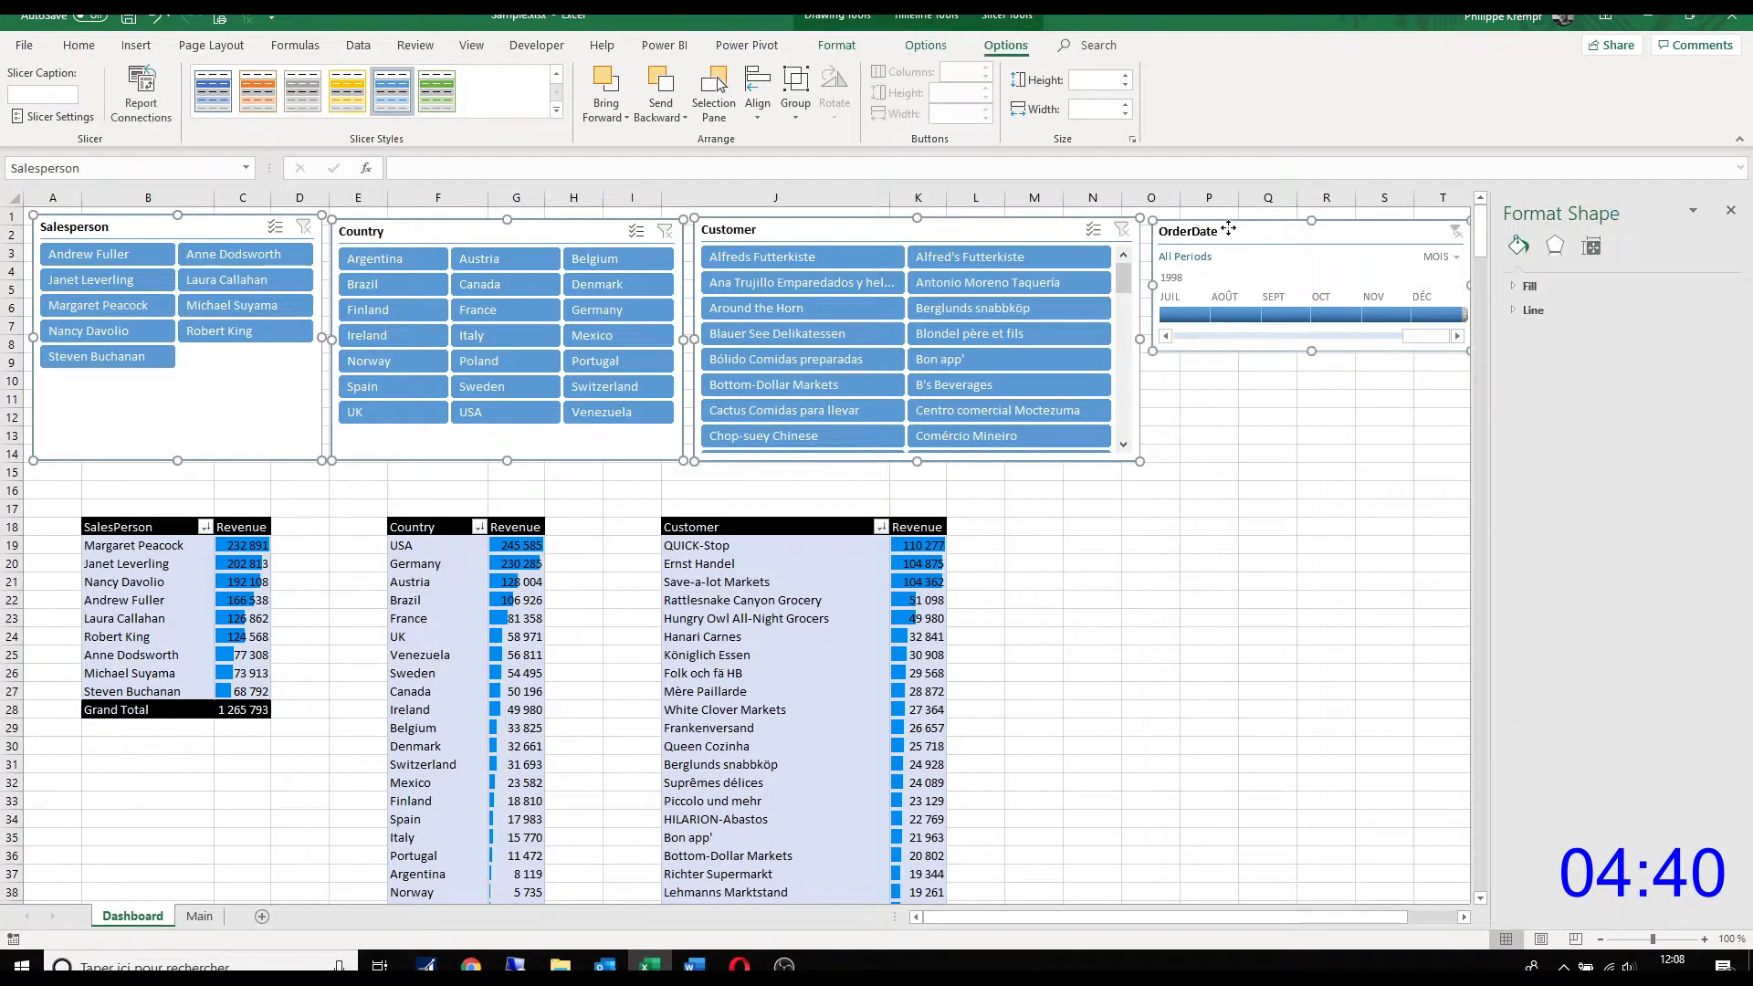
click(846, 47)
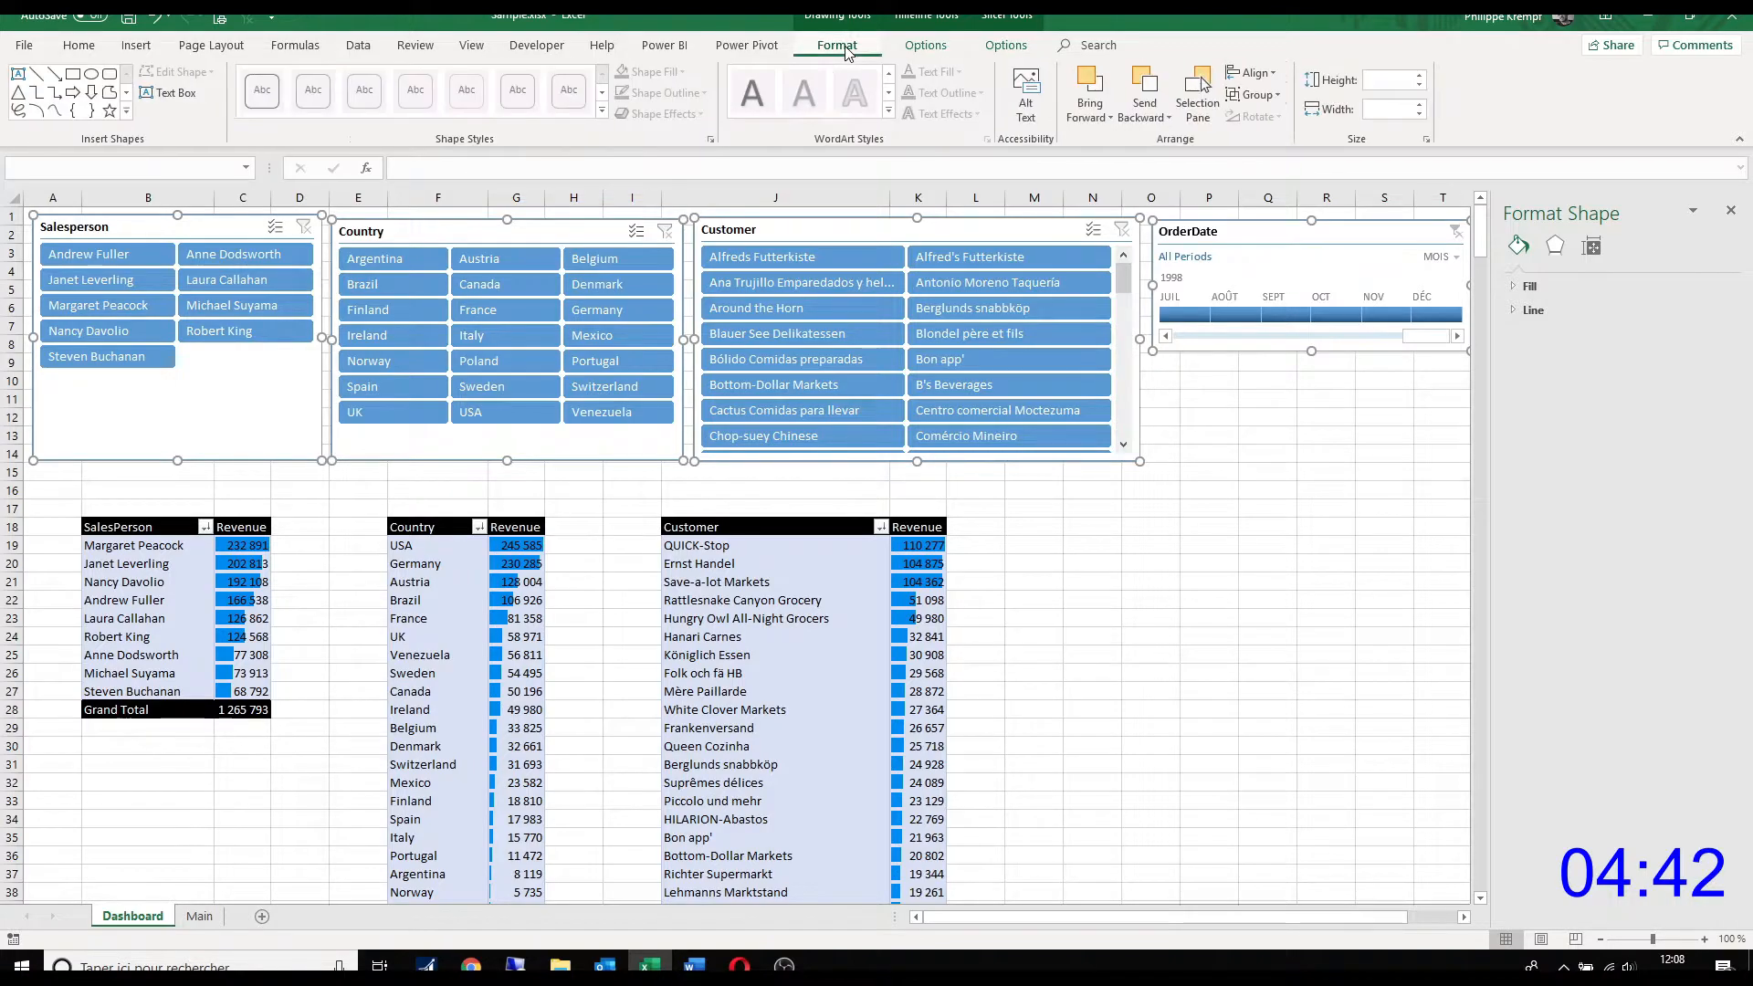
click(1252, 73)
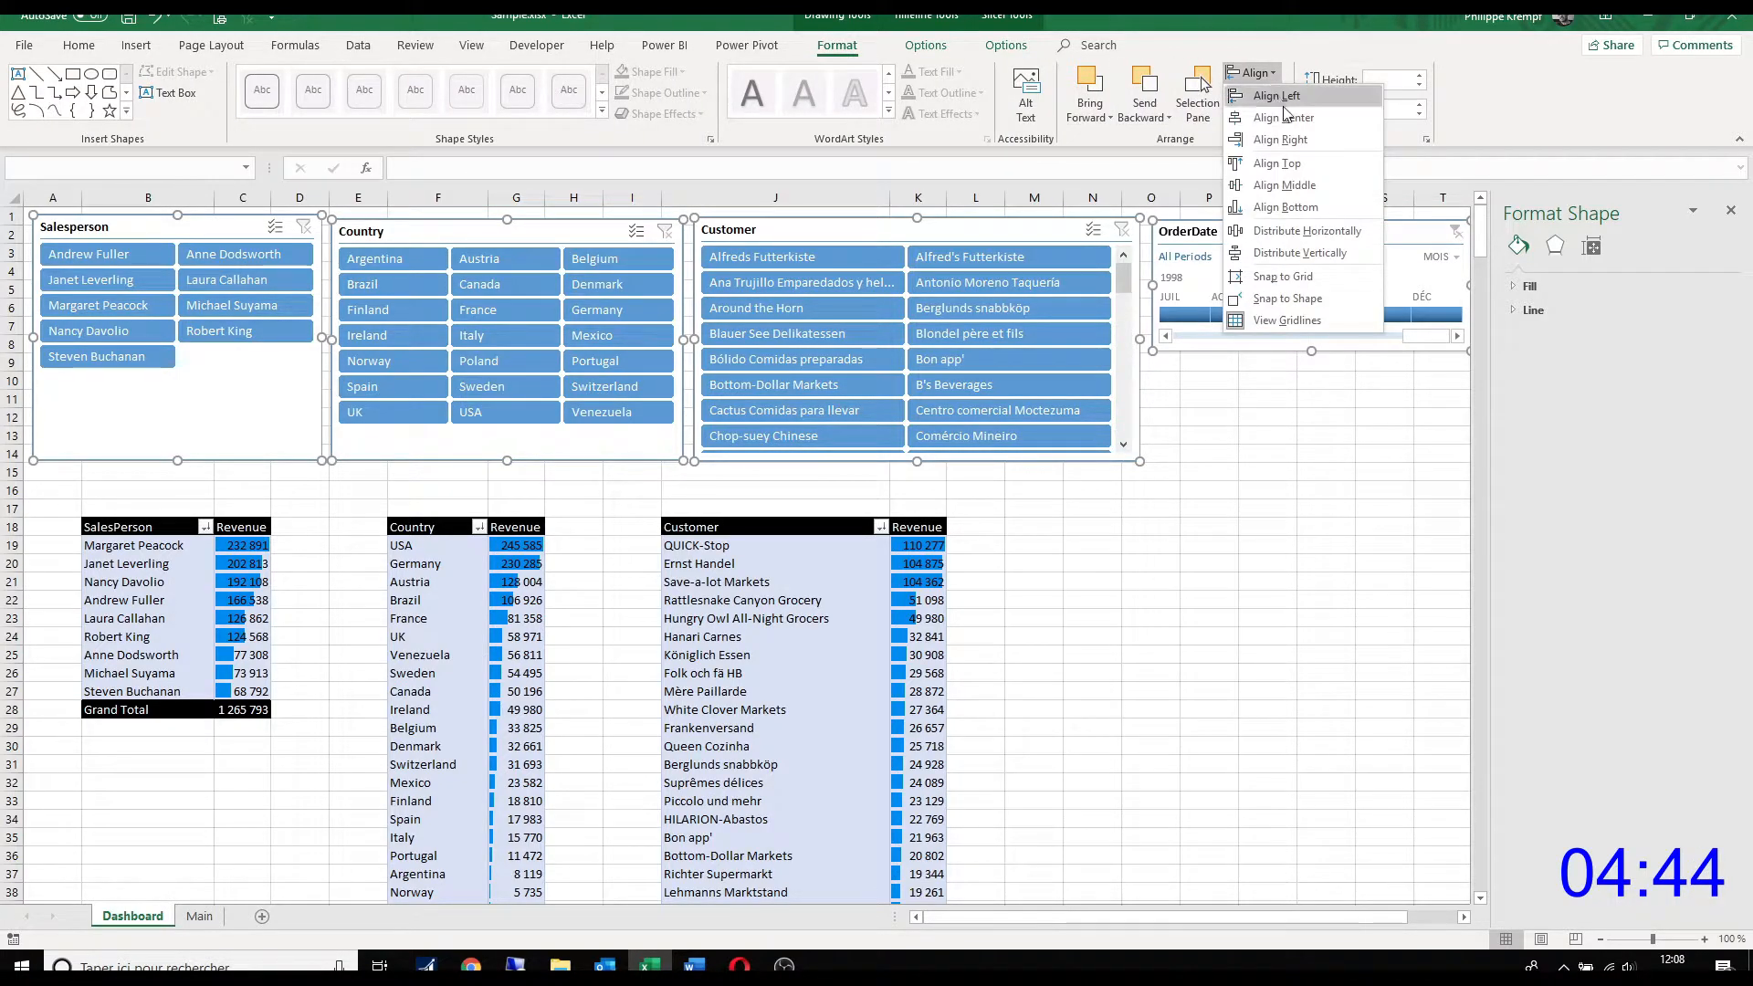
click(1302, 165)
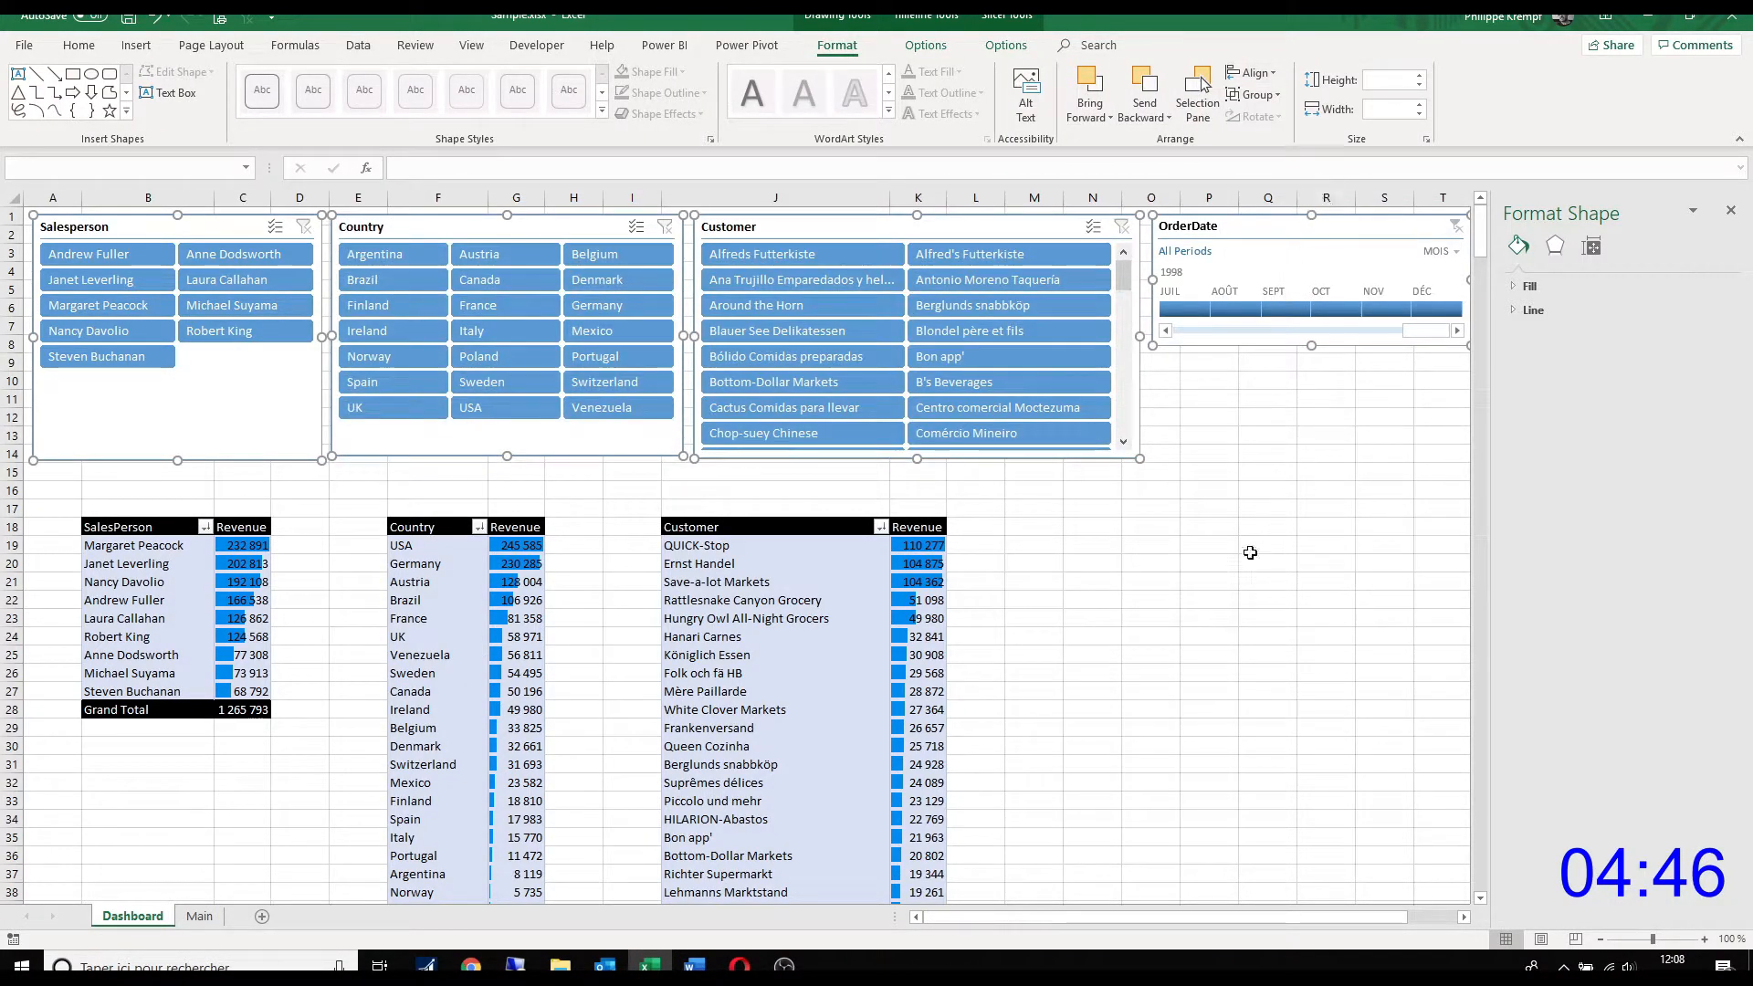
Step: Deselect the slicers and hide the gridlines of the Dashboard sheet
click(1215, 563)
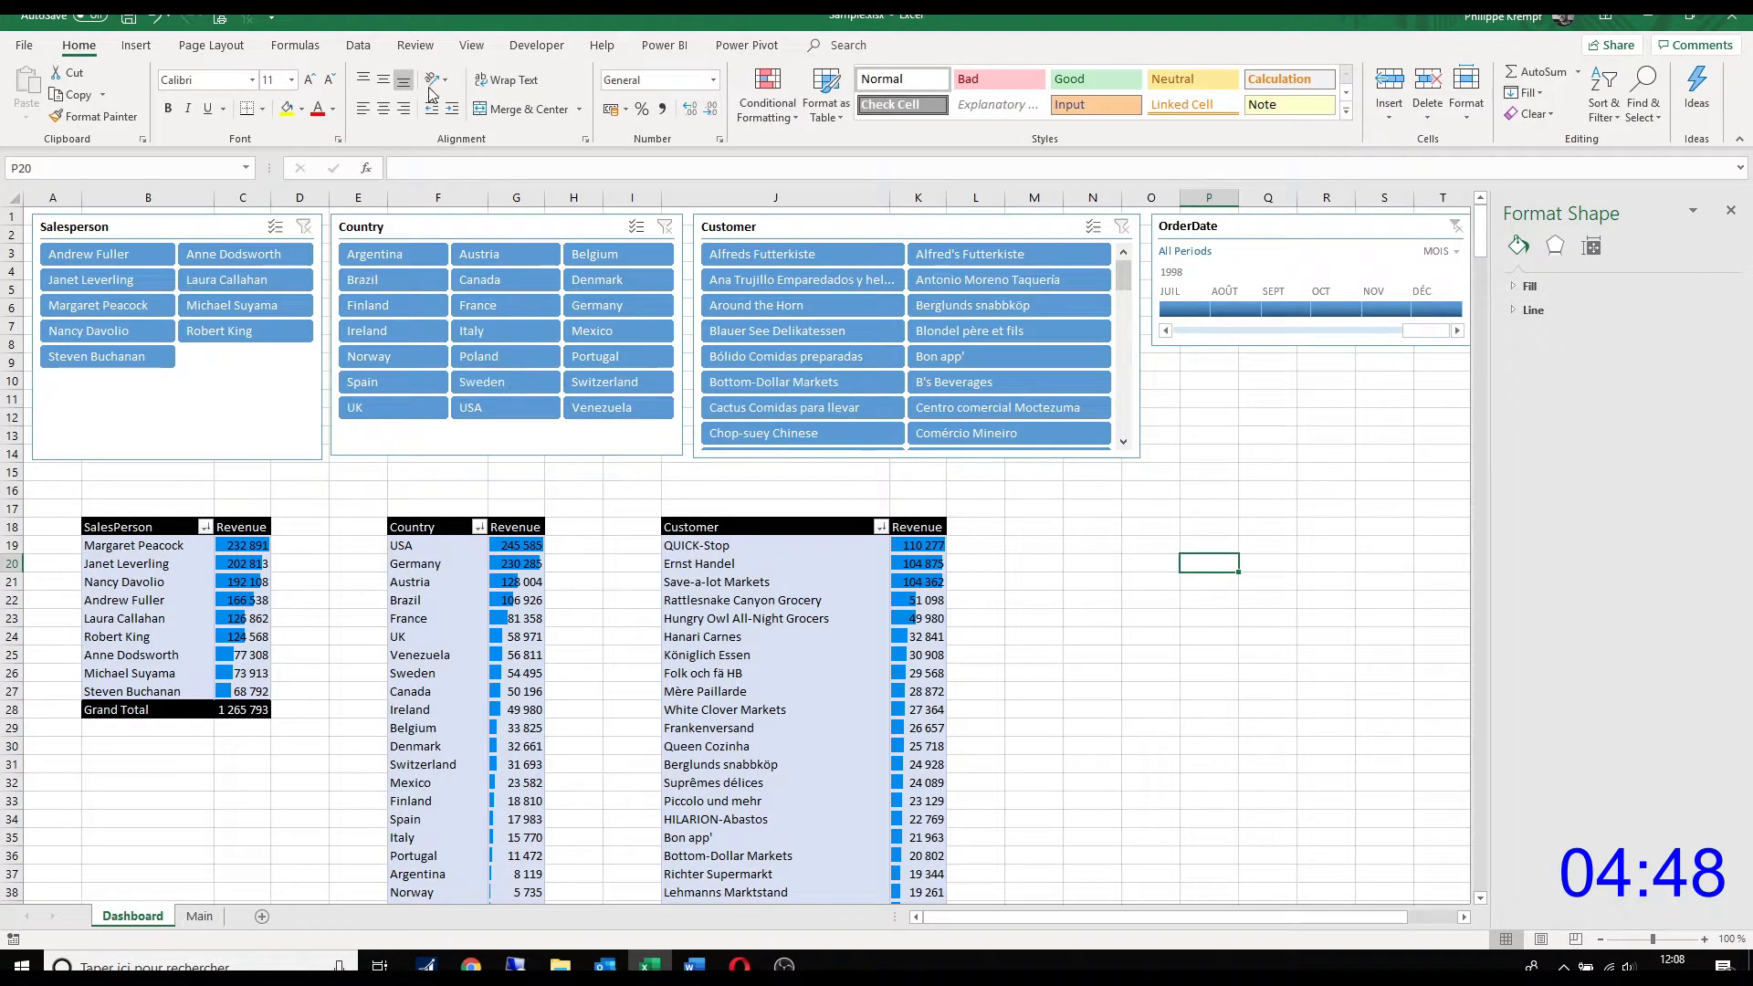
click(472, 48)
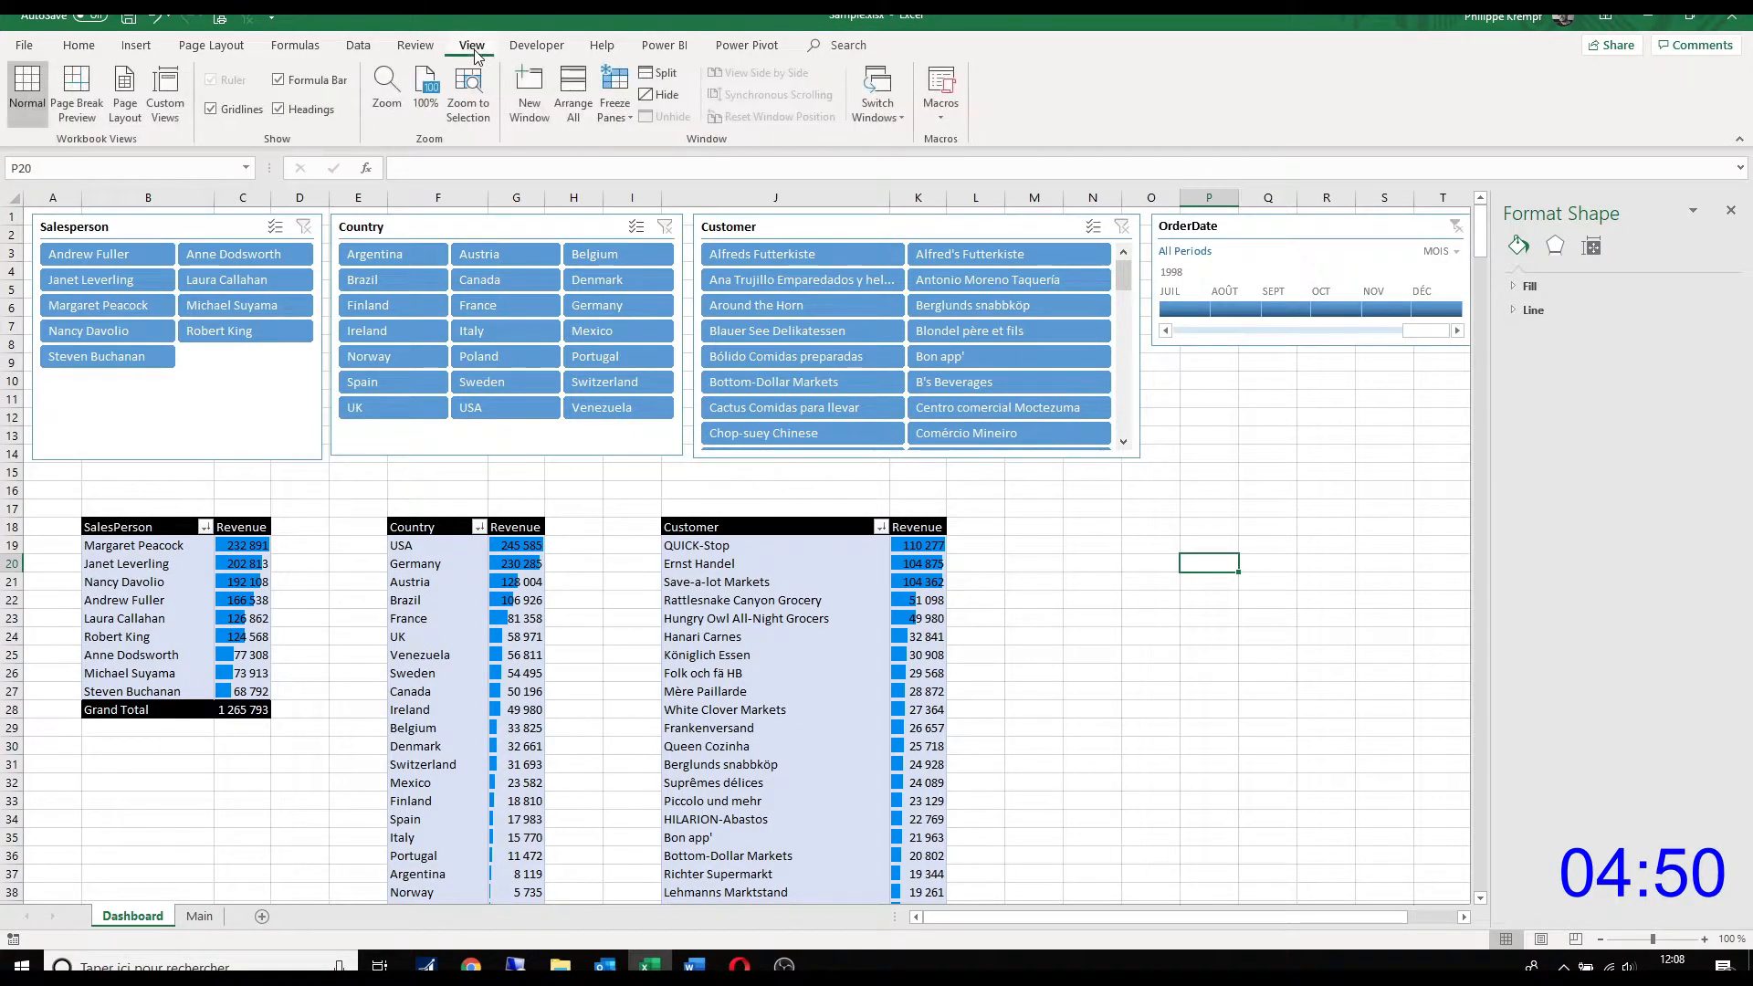
click(239, 109)
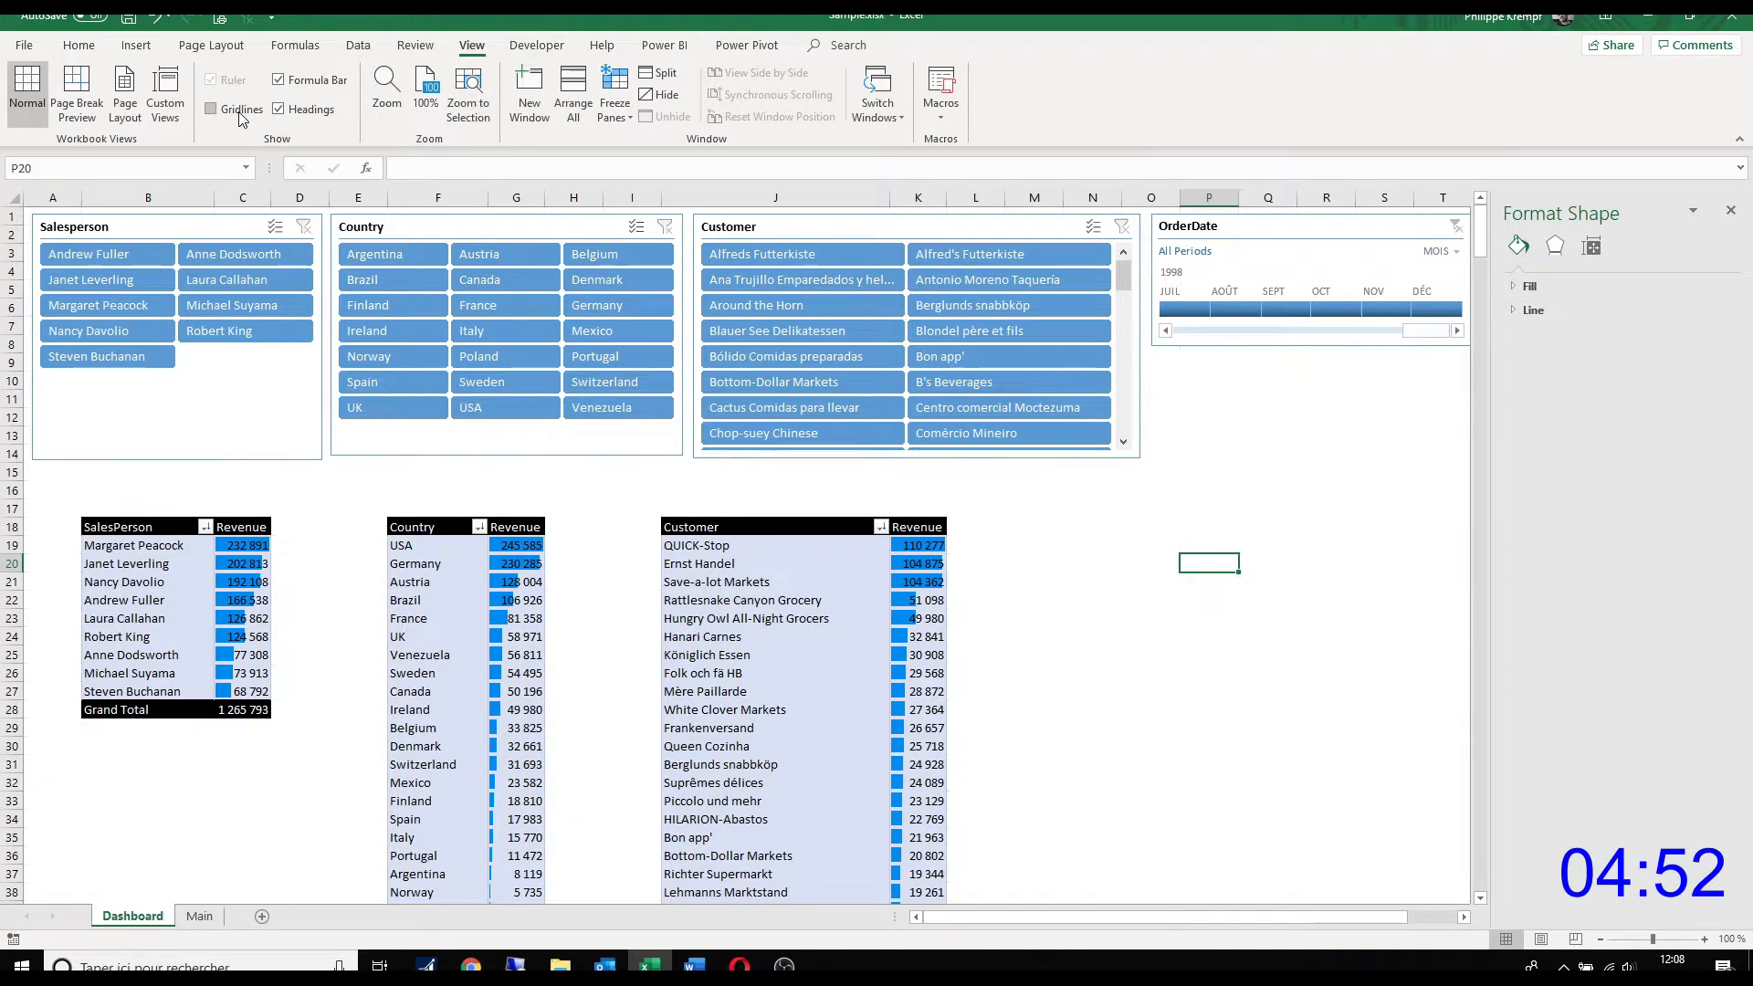
Step: Freeze the rows above row 19 so the slicers and PivotTable headers stay in view, and close the formatting pane
click(12, 546)
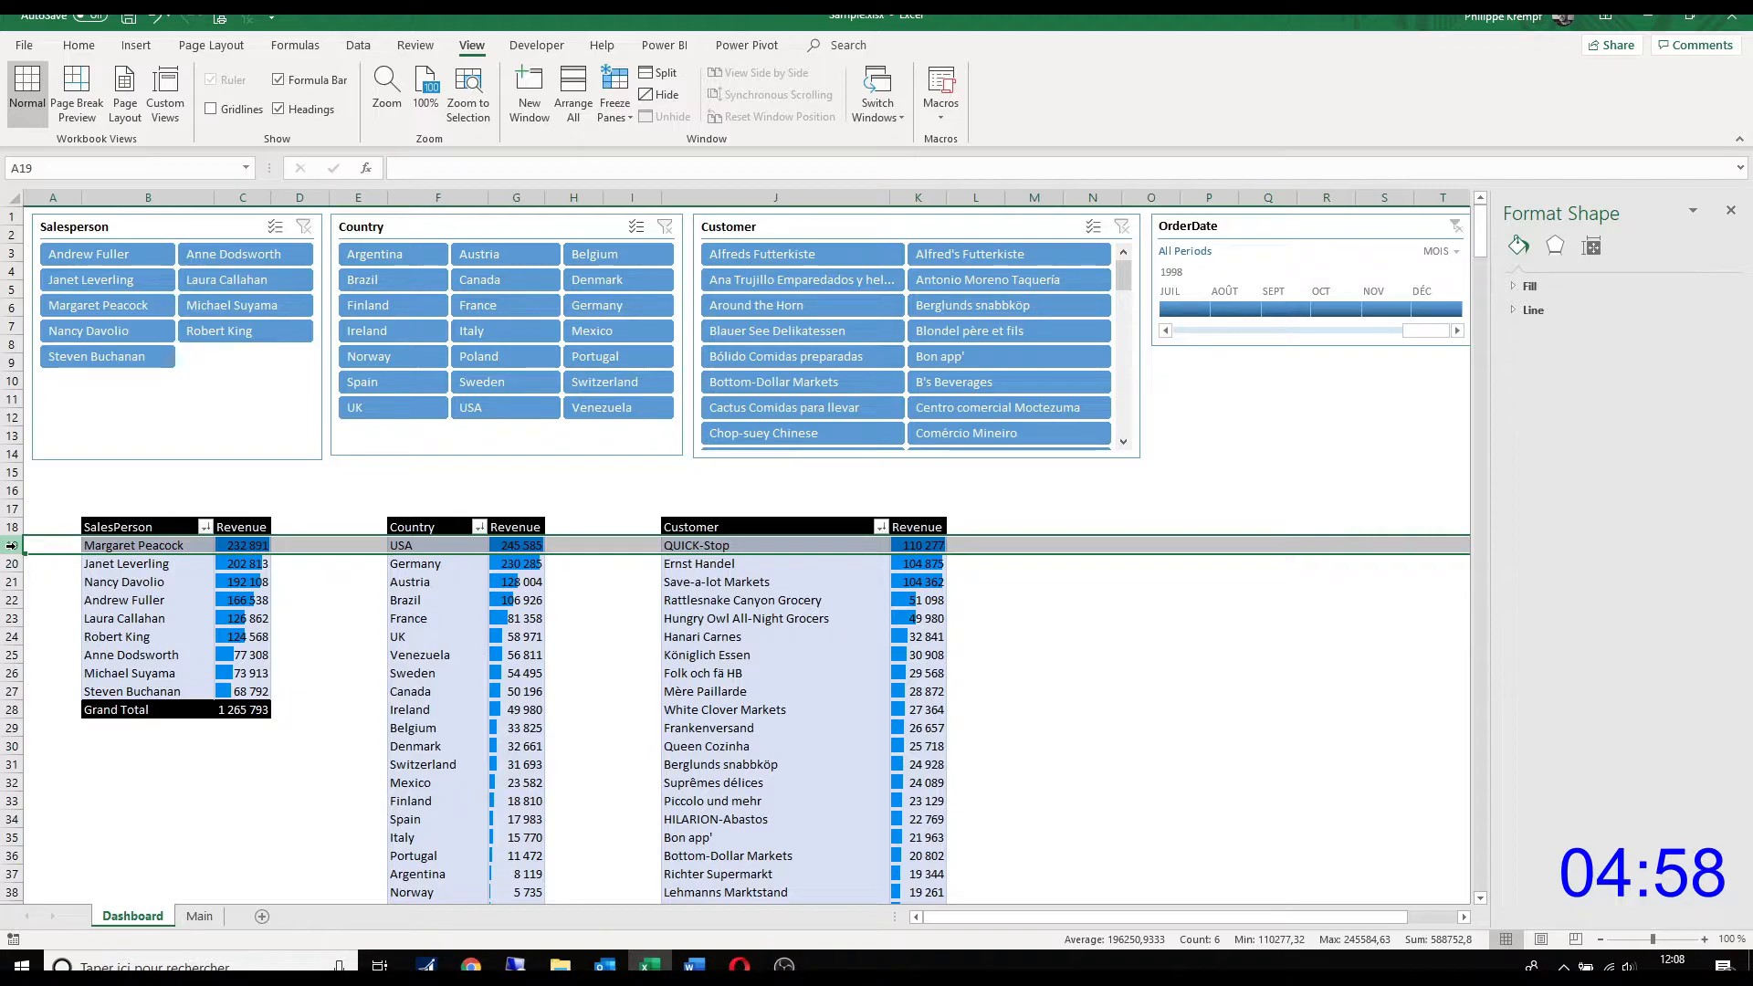
click(614, 108)
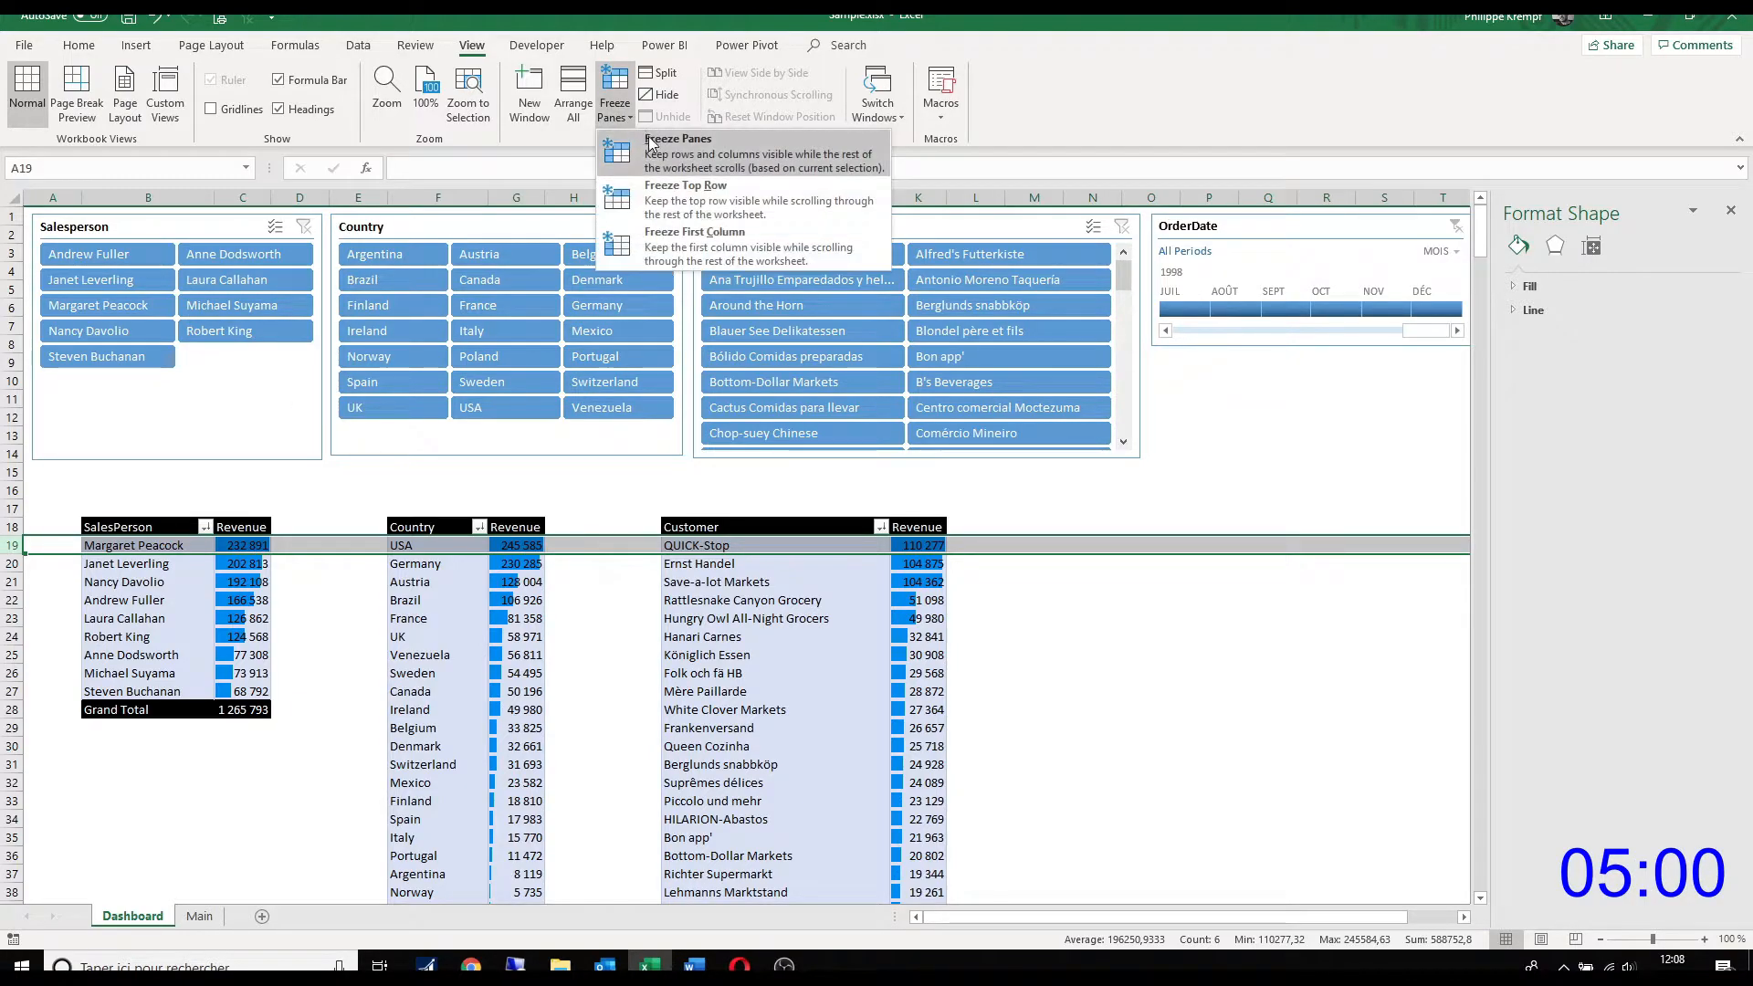
click(658, 147)
click(1039, 621)
scroll(1039, 621, down, 2)
scroll(1039, 621, up, 2)
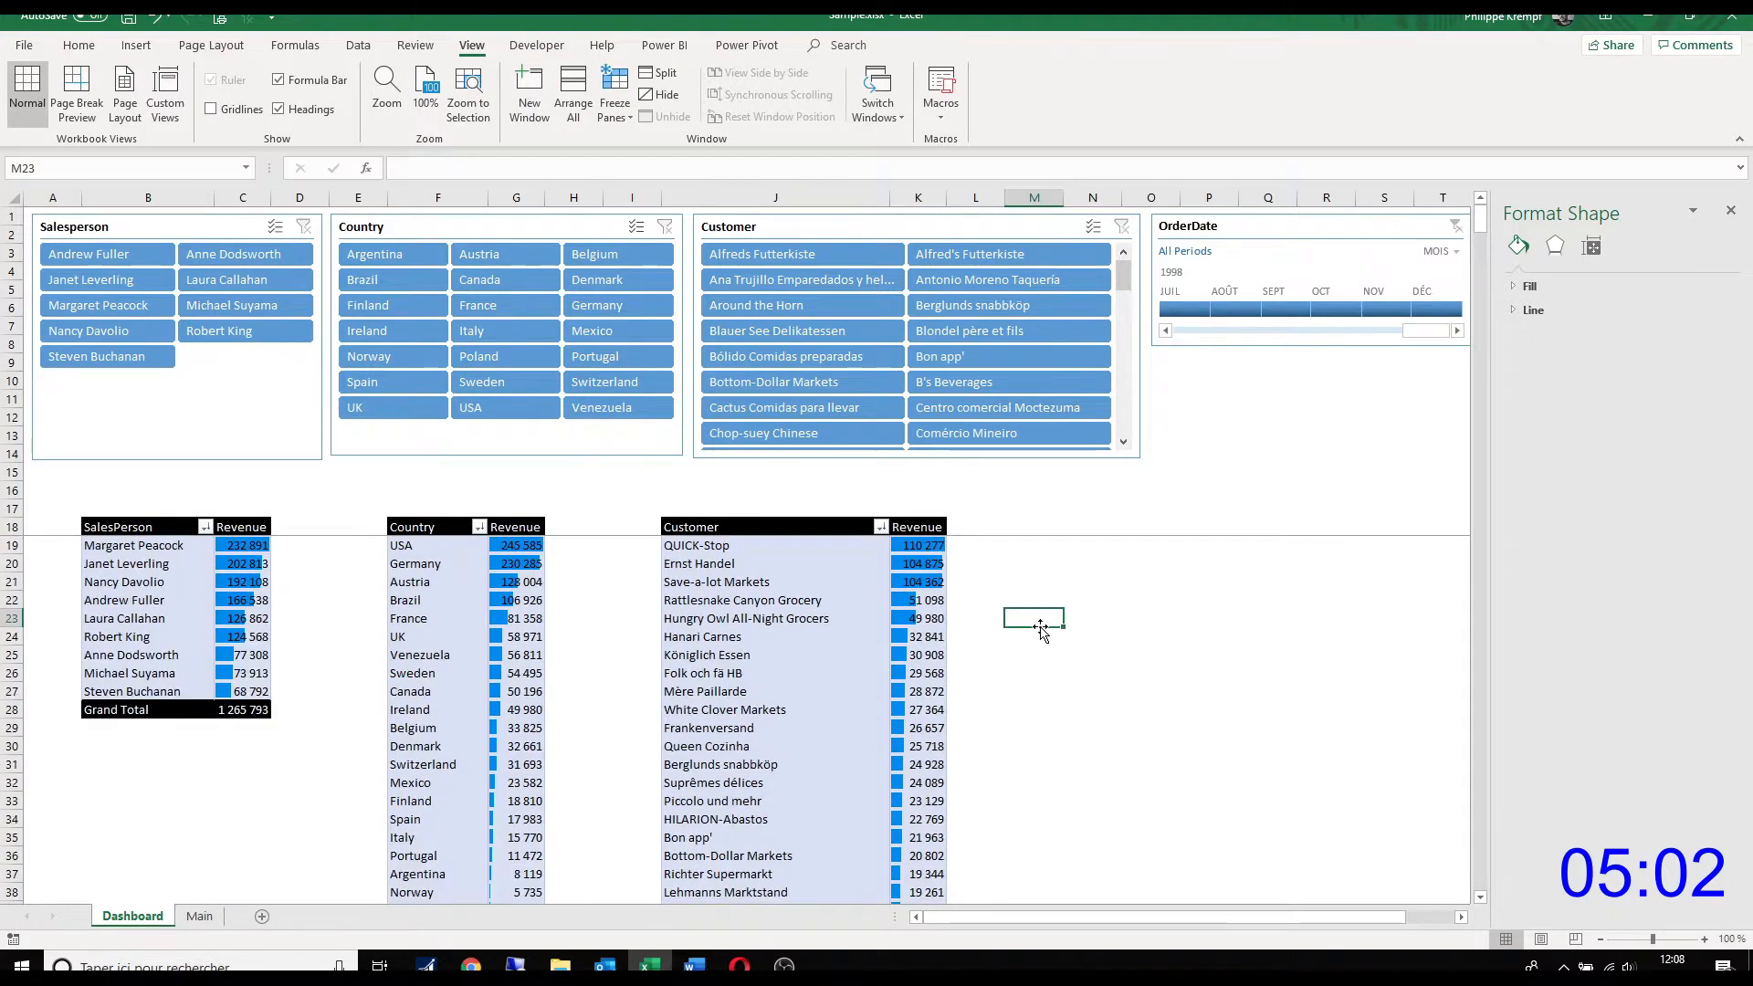
click(1730, 211)
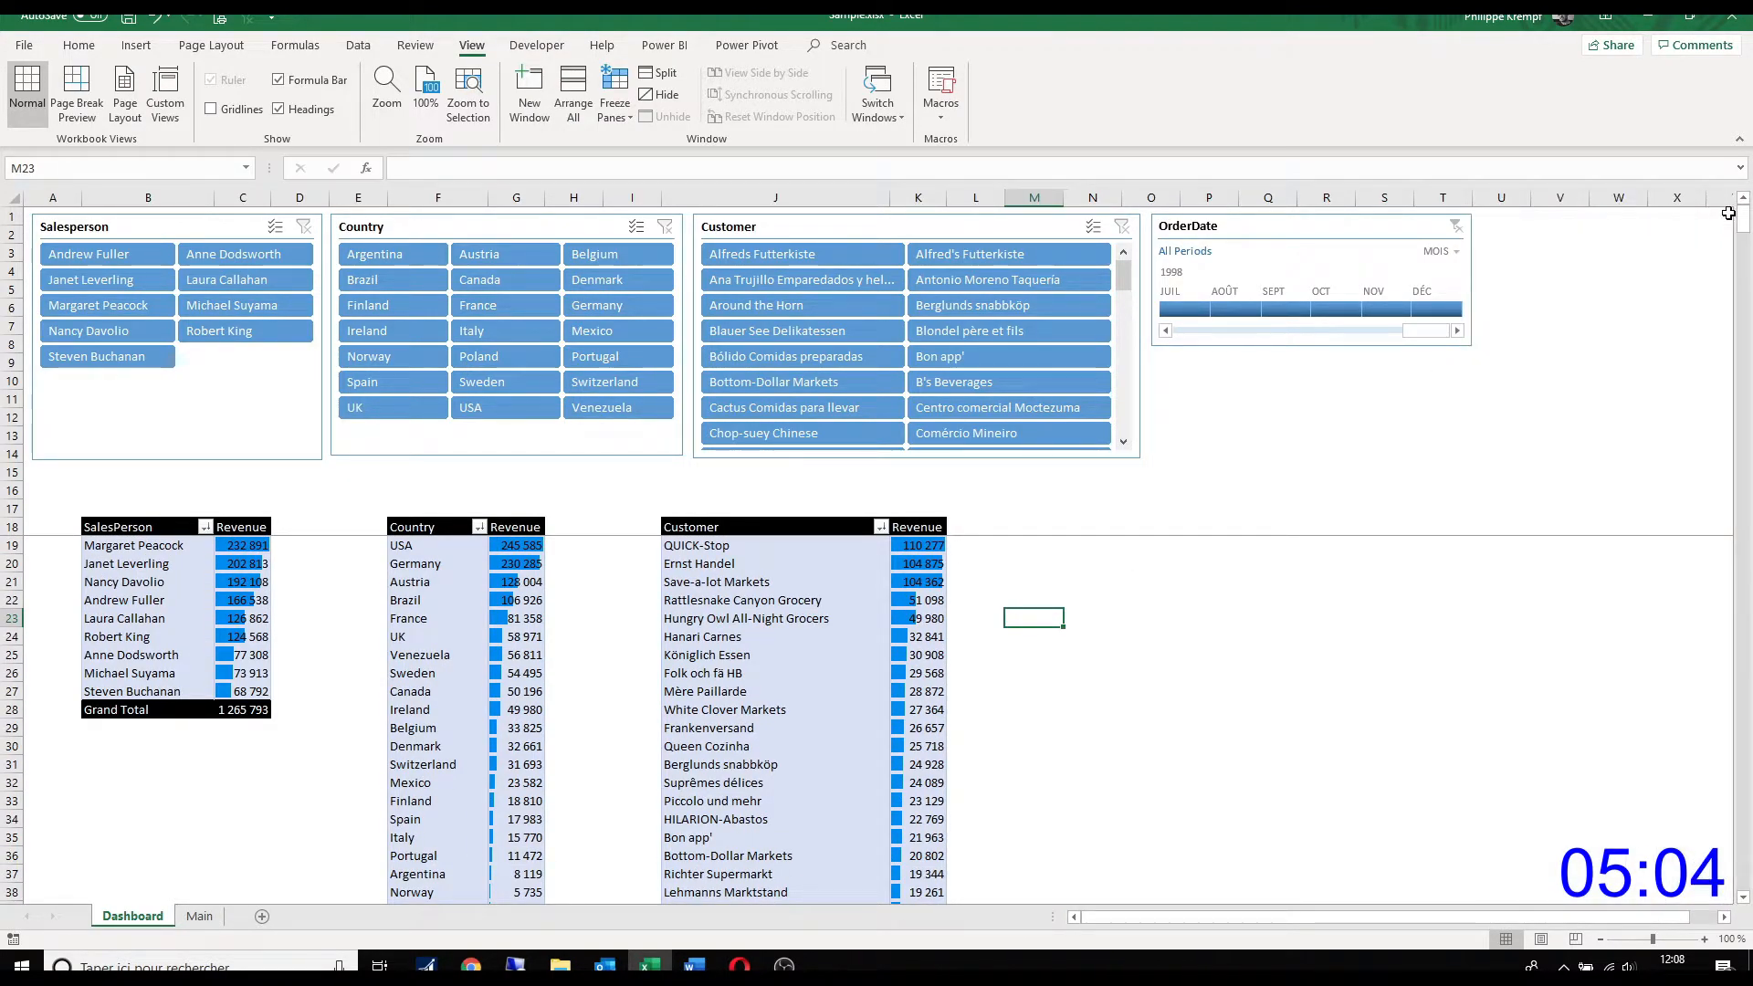
Step: Test the slicers by filtering on one salesperson and Brazil, and clear both filters
click(100, 280)
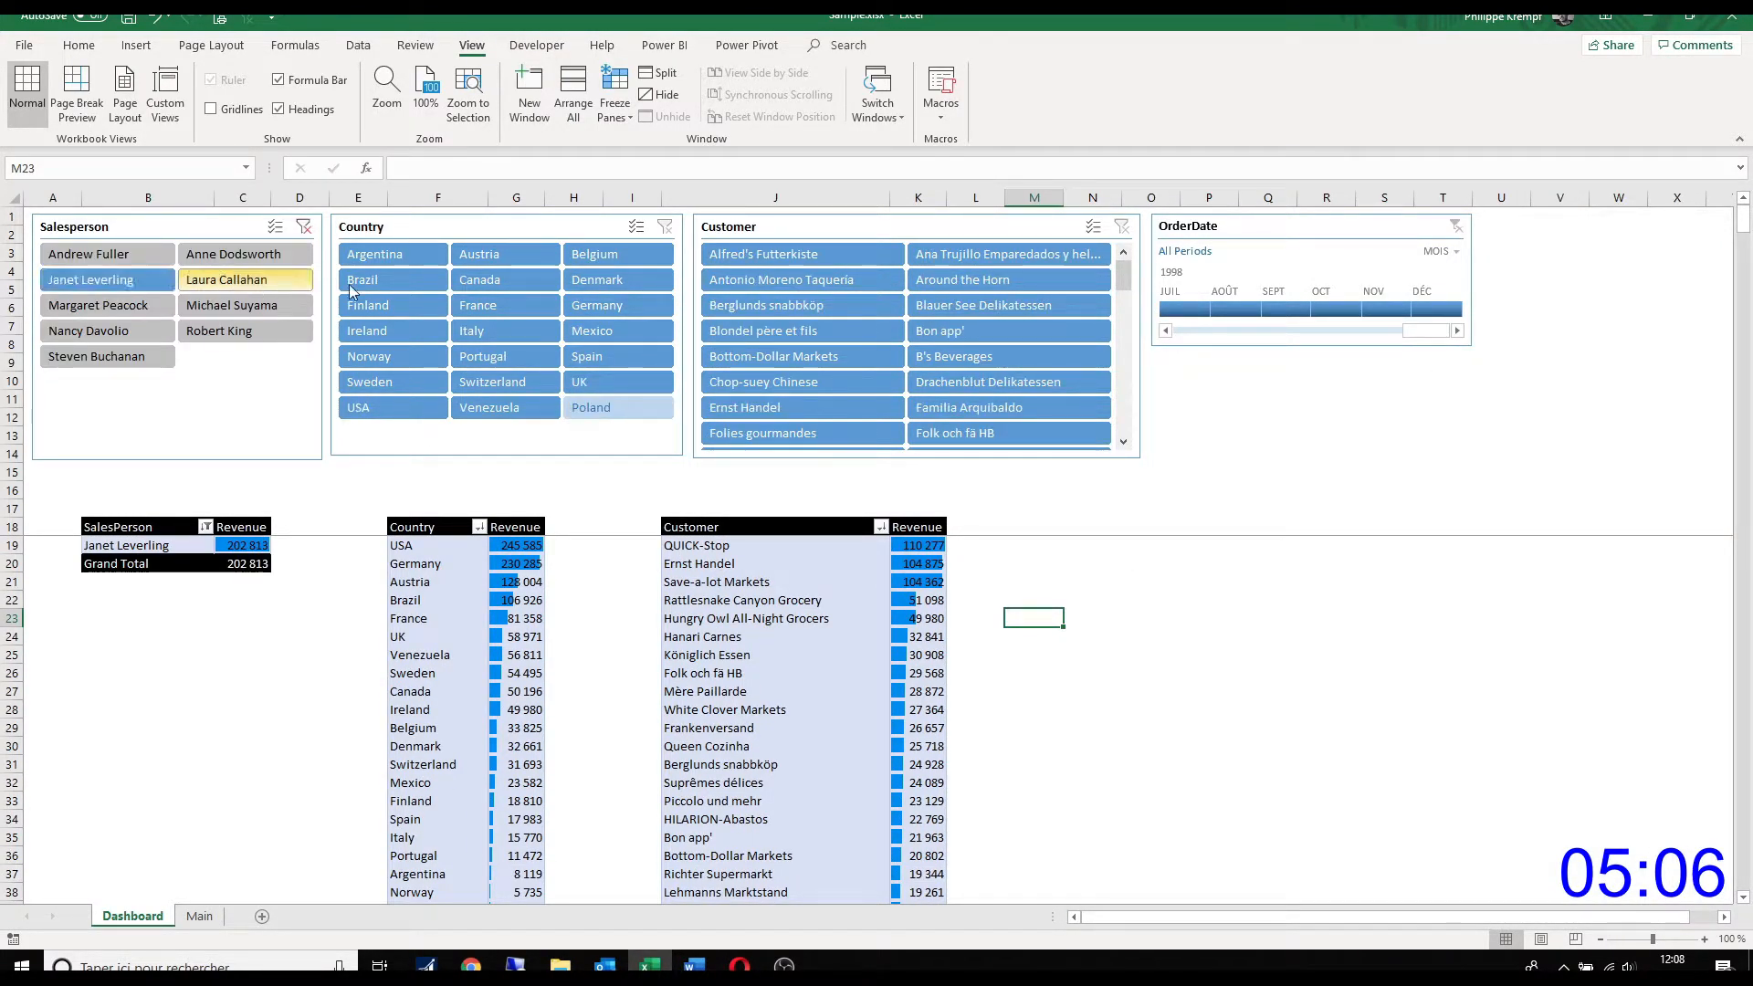
click(415, 283)
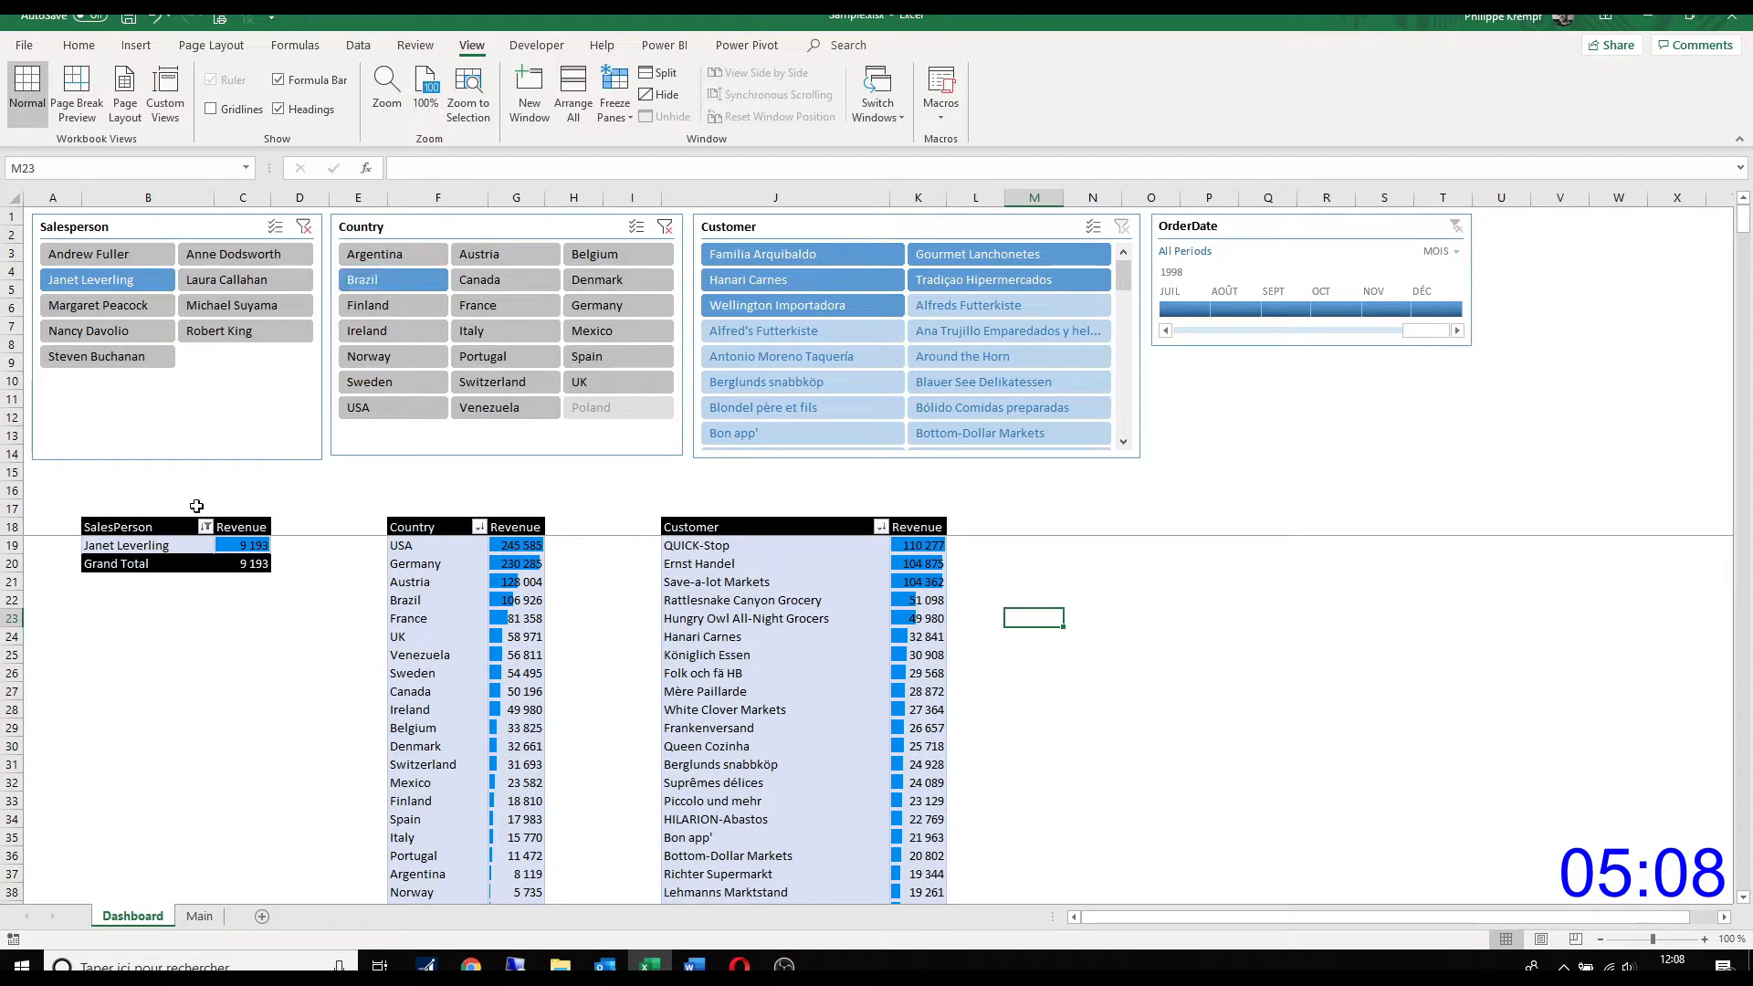
click(304, 226)
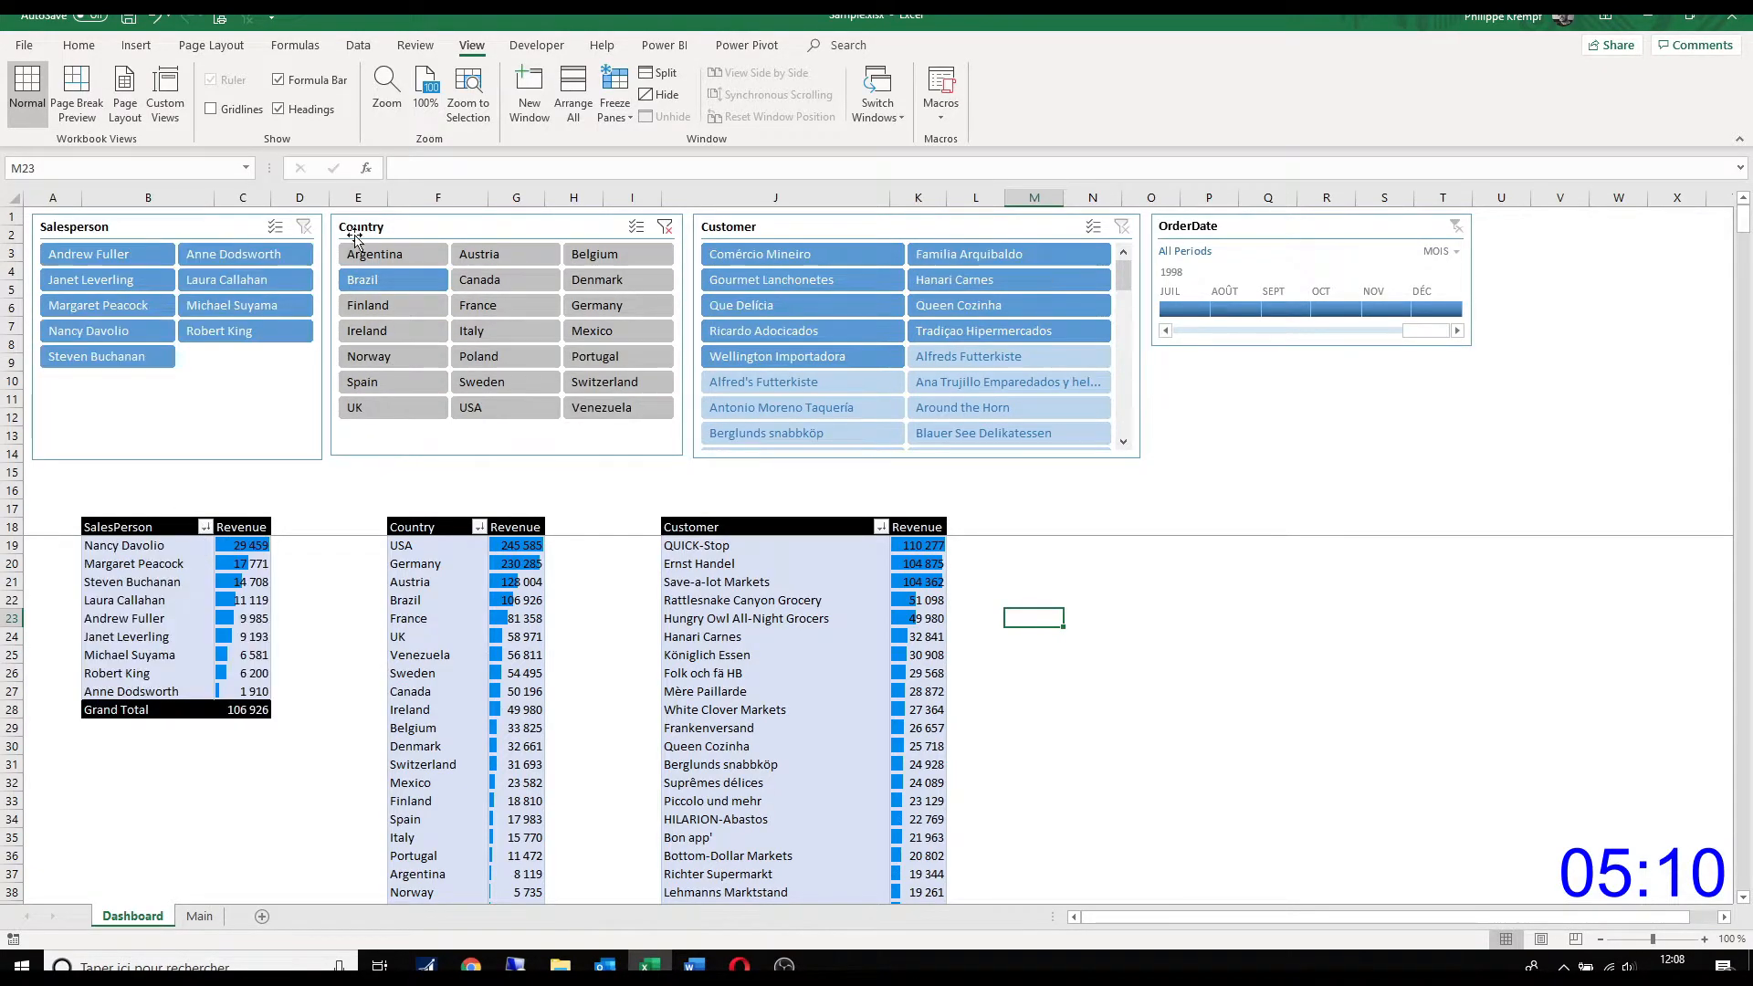
click(665, 229)
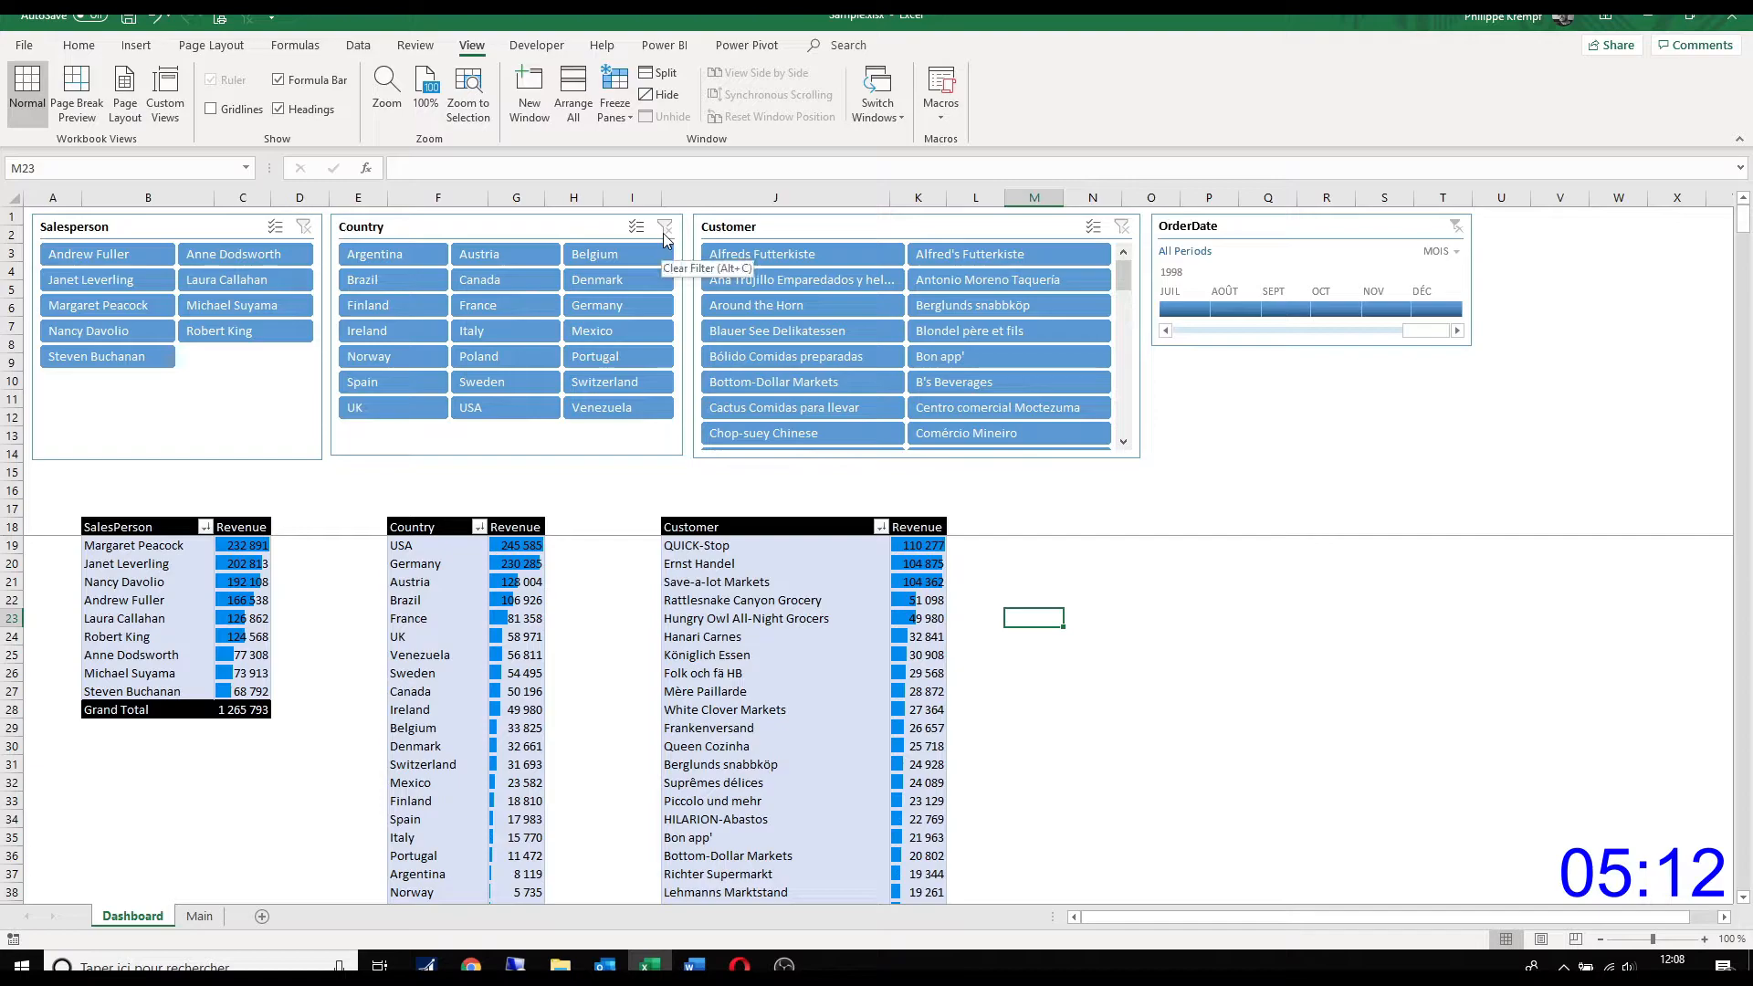
Step: Connect the Salesperson slicer to PivotTable2 and PivotTable4 as well, and test it by filtering on one salesperson and clearing the filter
click(183, 234)
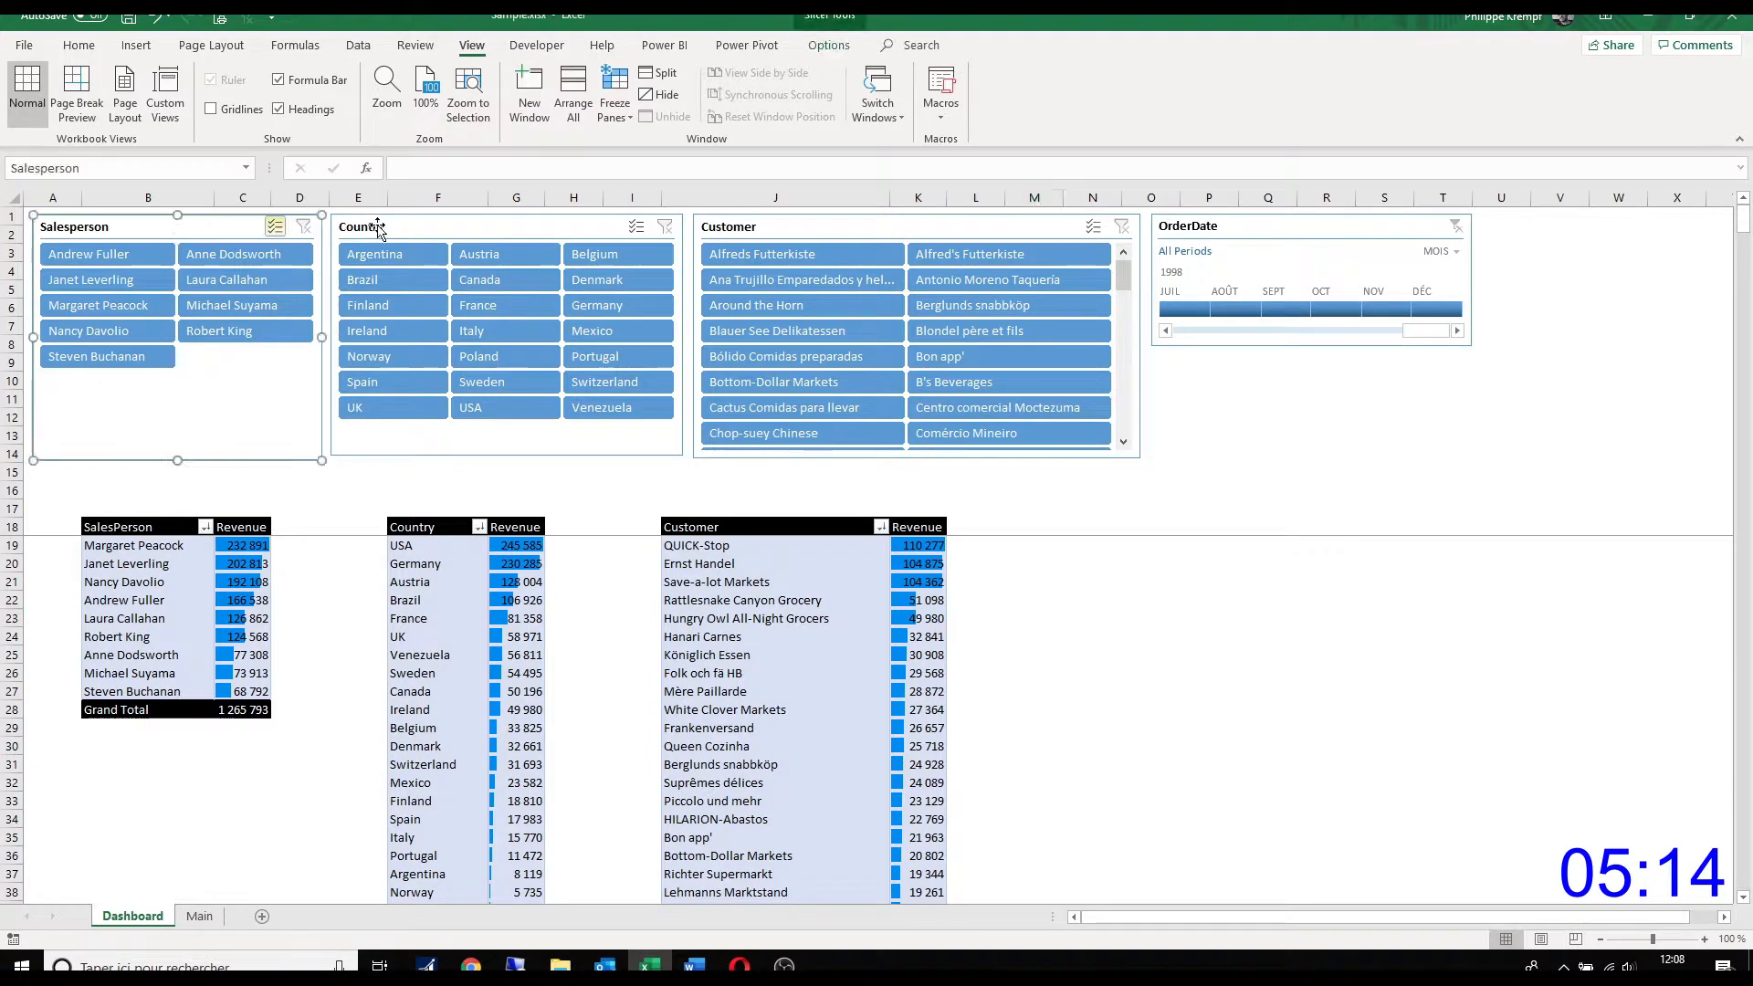
click(826, 46)
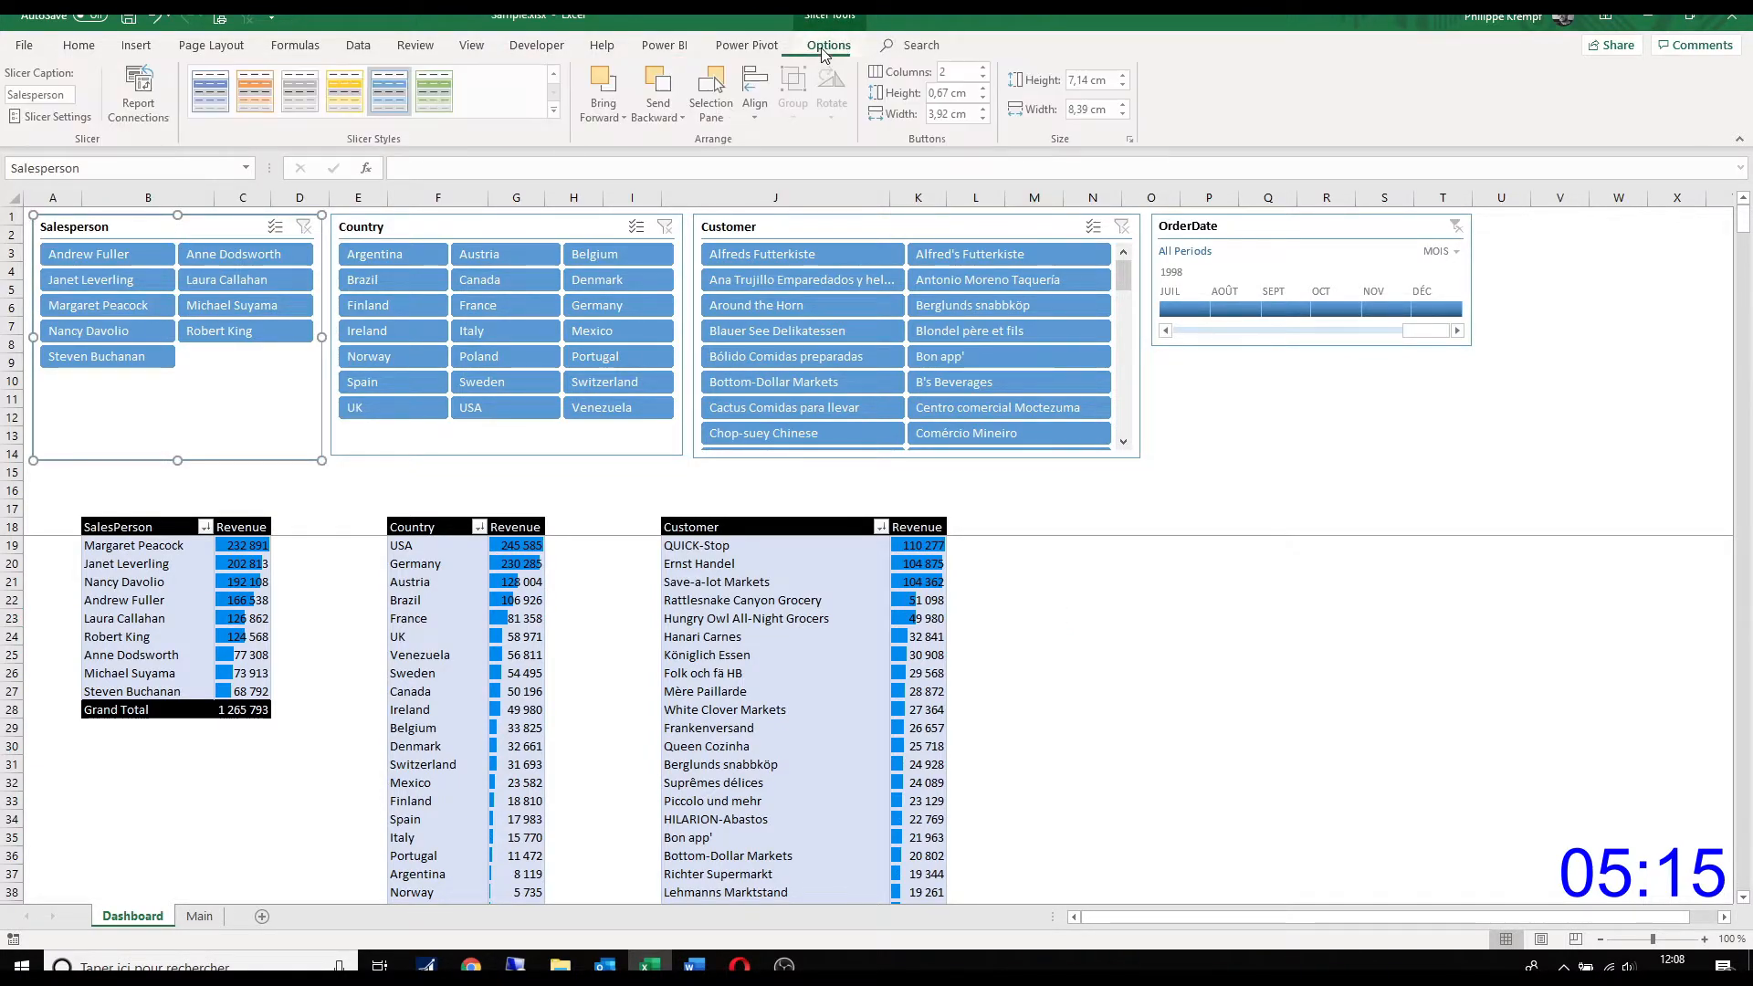
click(157, 107)
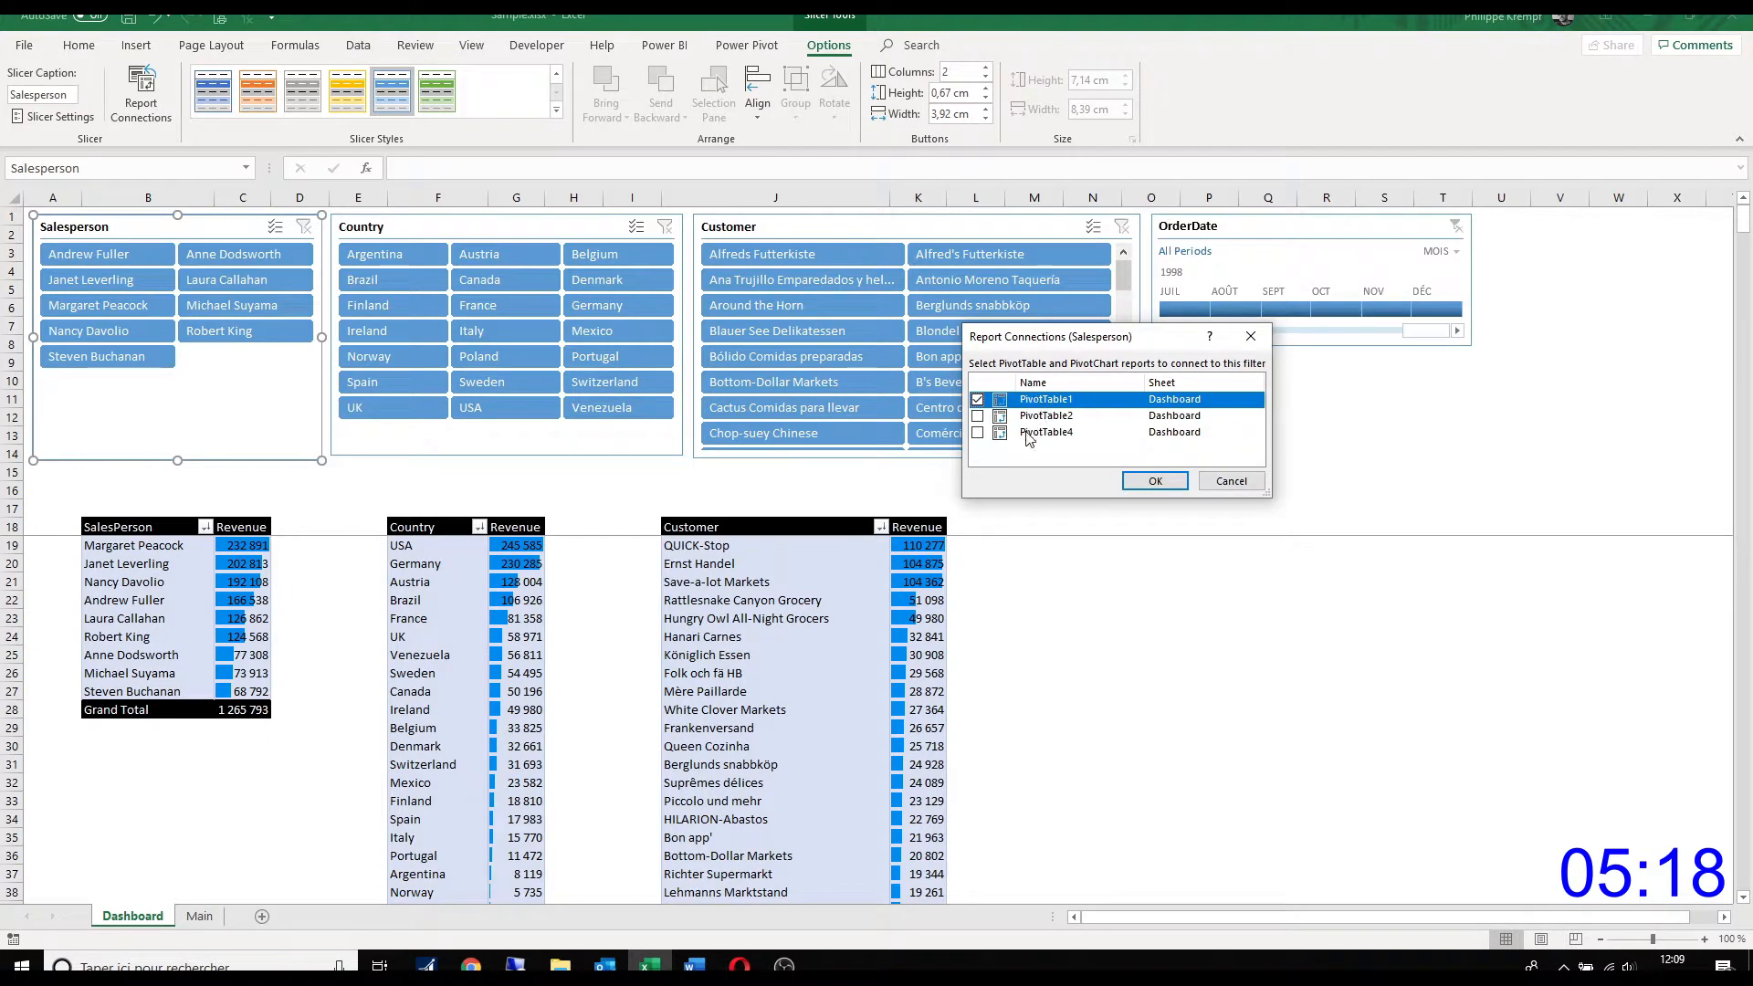
click(978, 417)
click(978, 432)
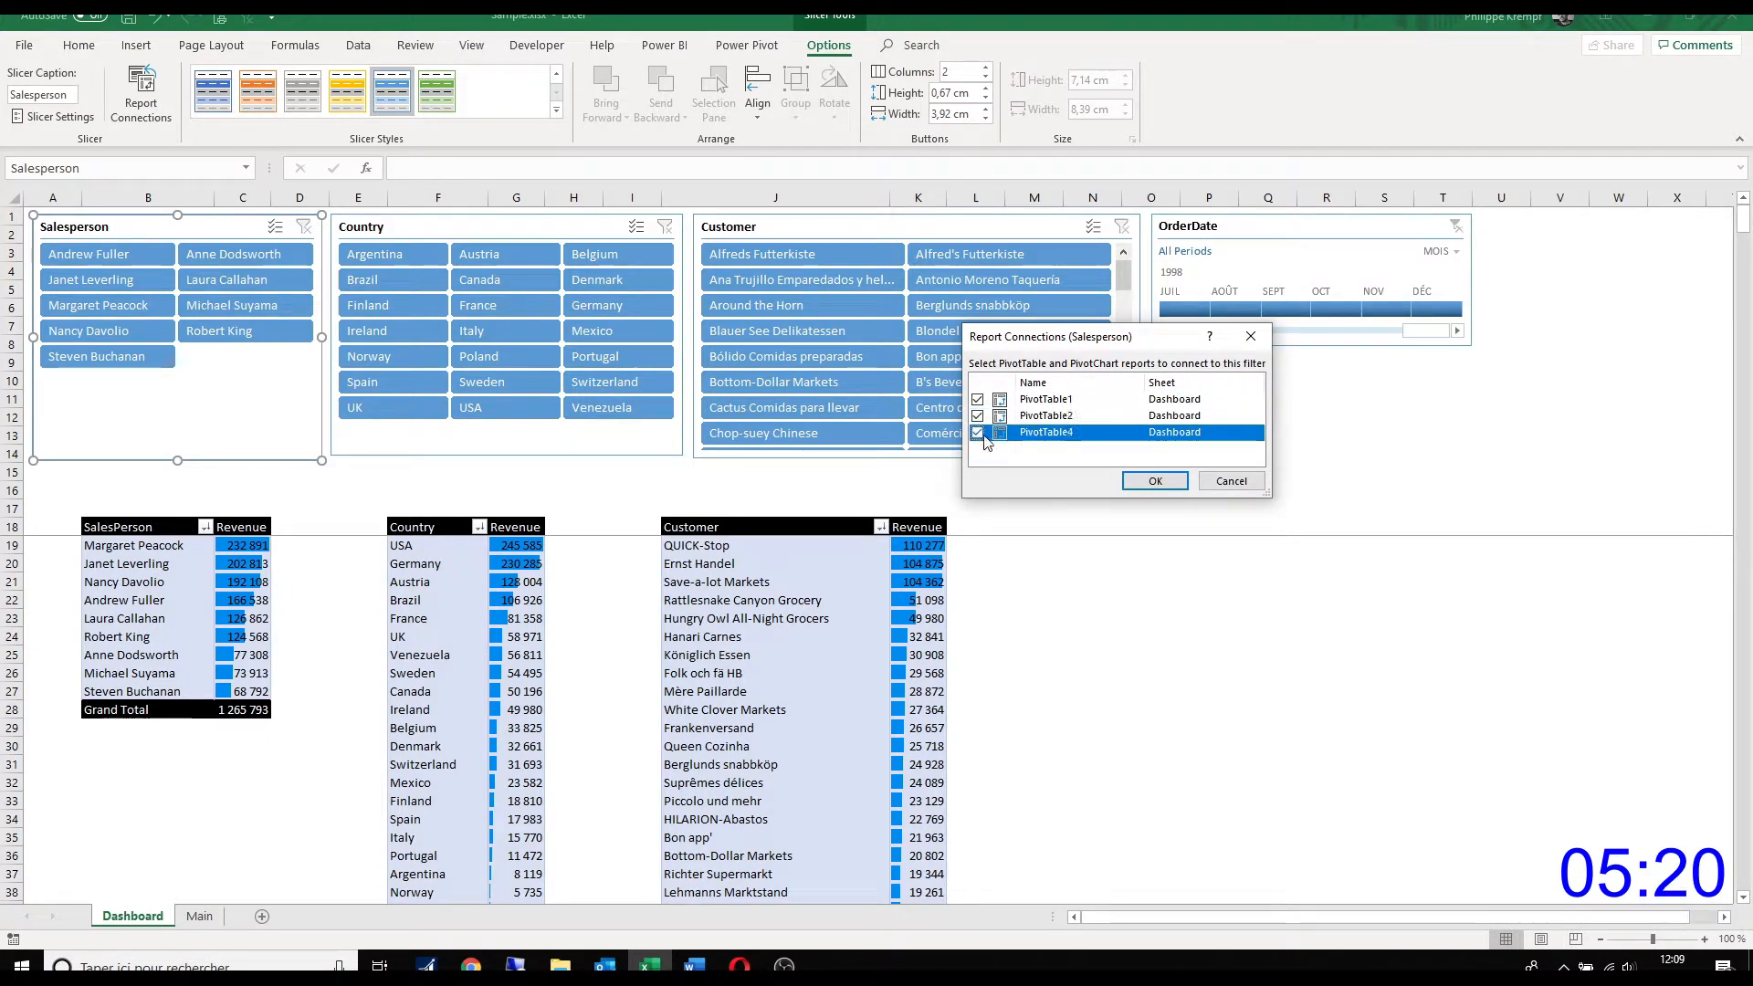
click(1152, 482)
click(240, 279)
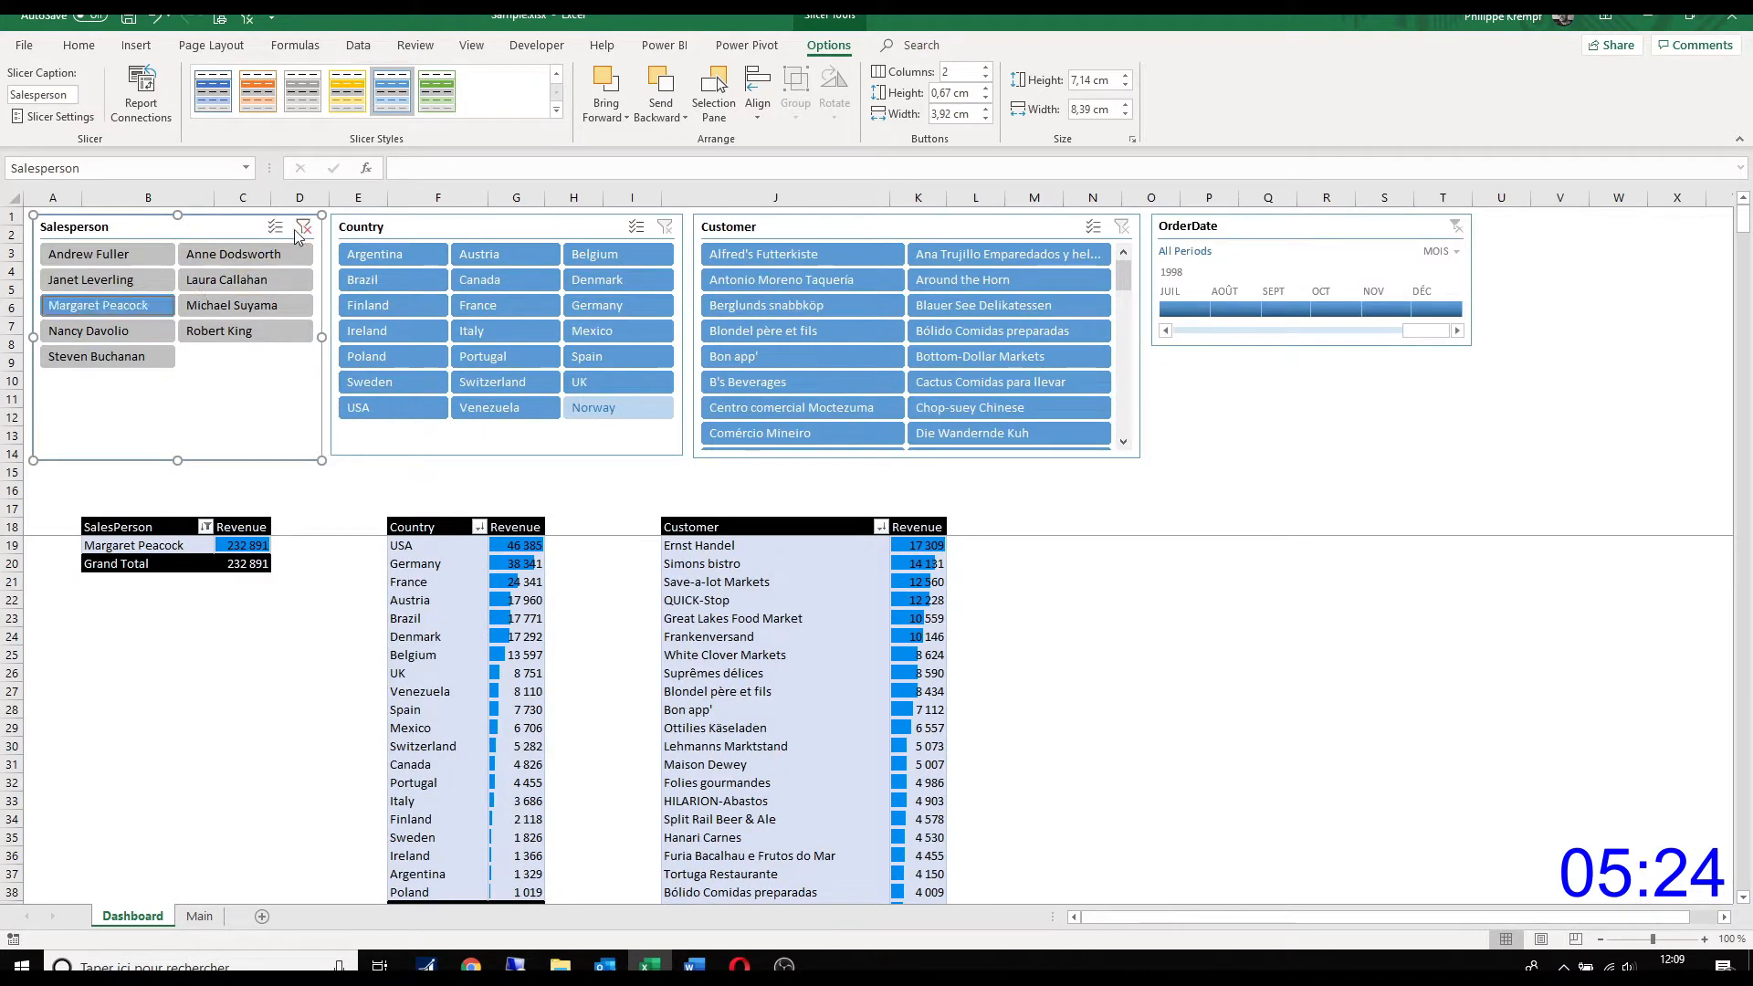
click(303, 226)
Step: Connect the Country slicer to PivotTable2 and PivotTable4 in addition to PivotTable1
click(429, 452)
click(141, 96)
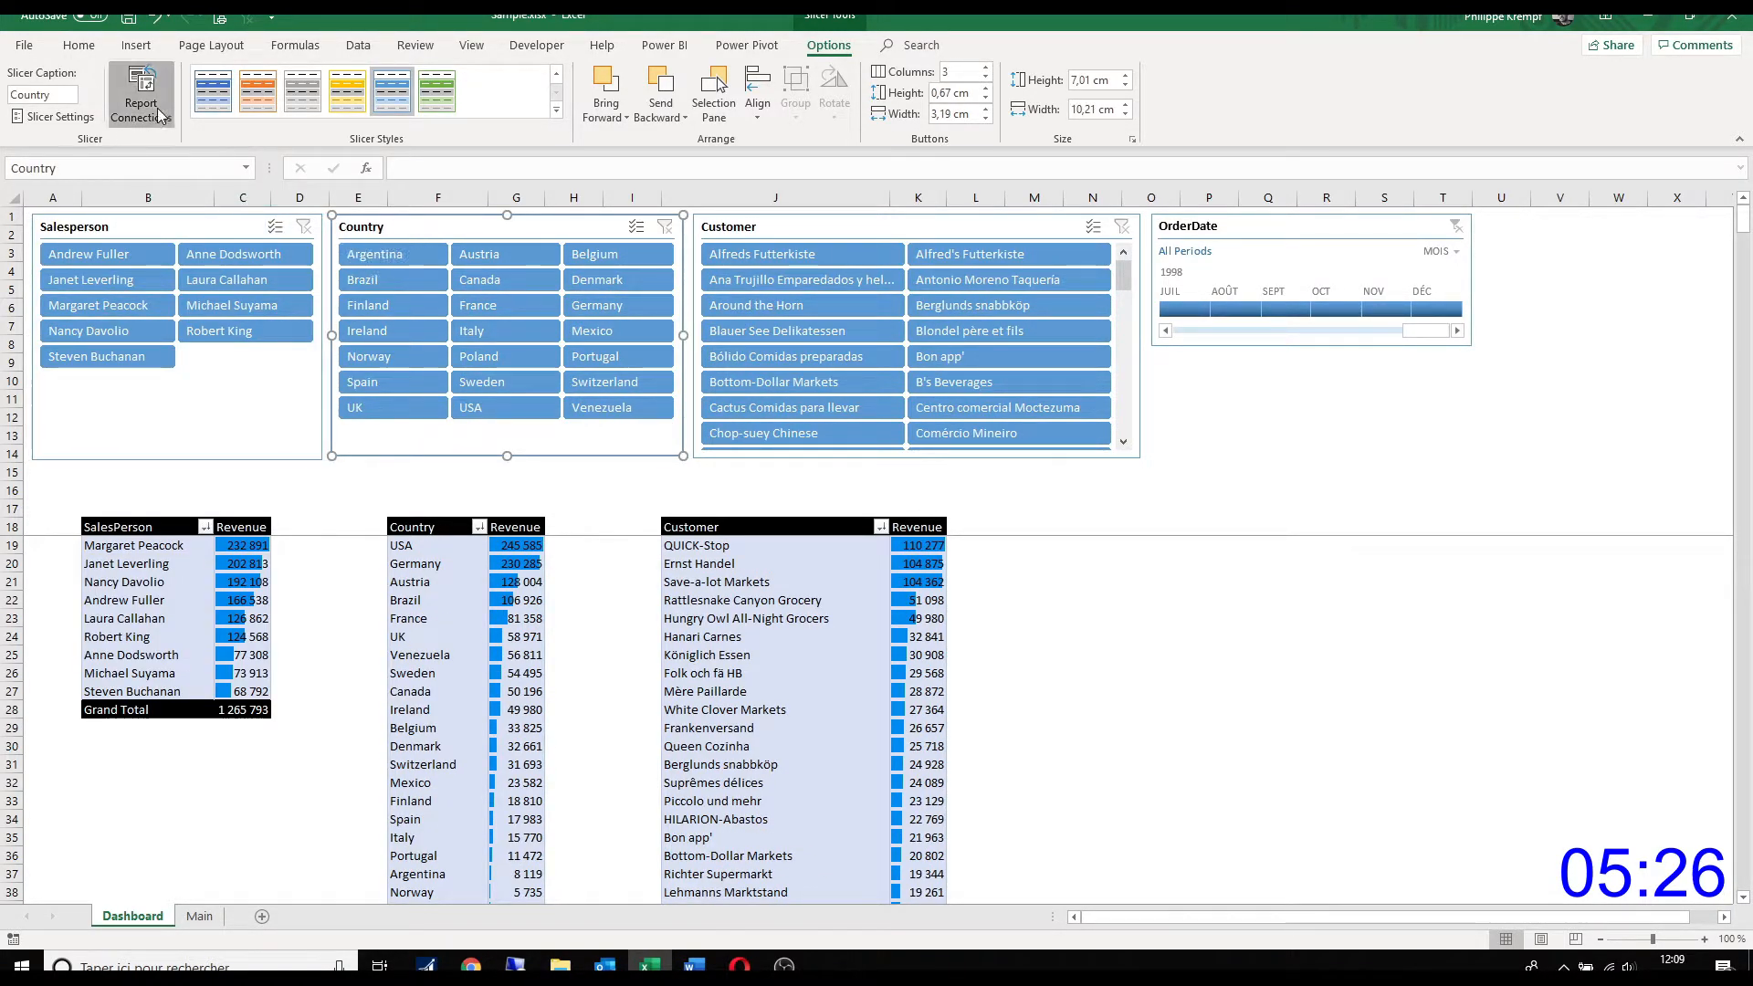
click(1011, 418)
click(982, 417)
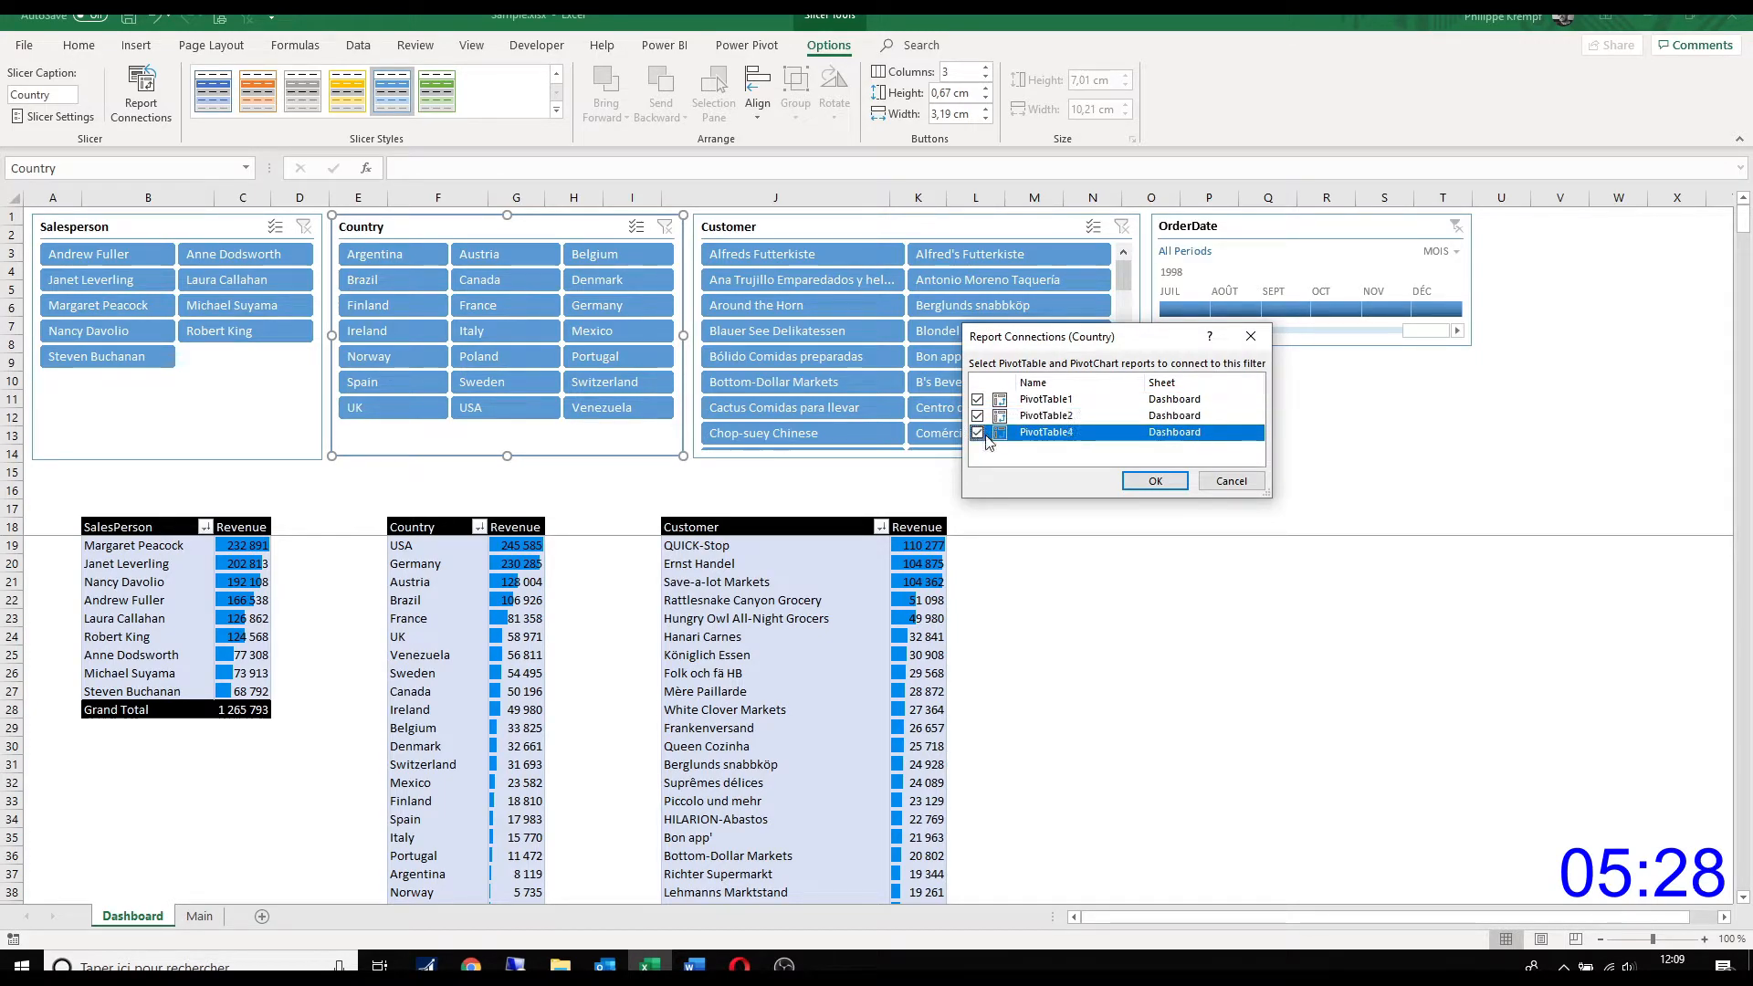
click(1153, 479)
Step: Connect the Customer slicer to PivotTable2 and PivotTable4 in addition to PivotTable1
click(1021, 452)
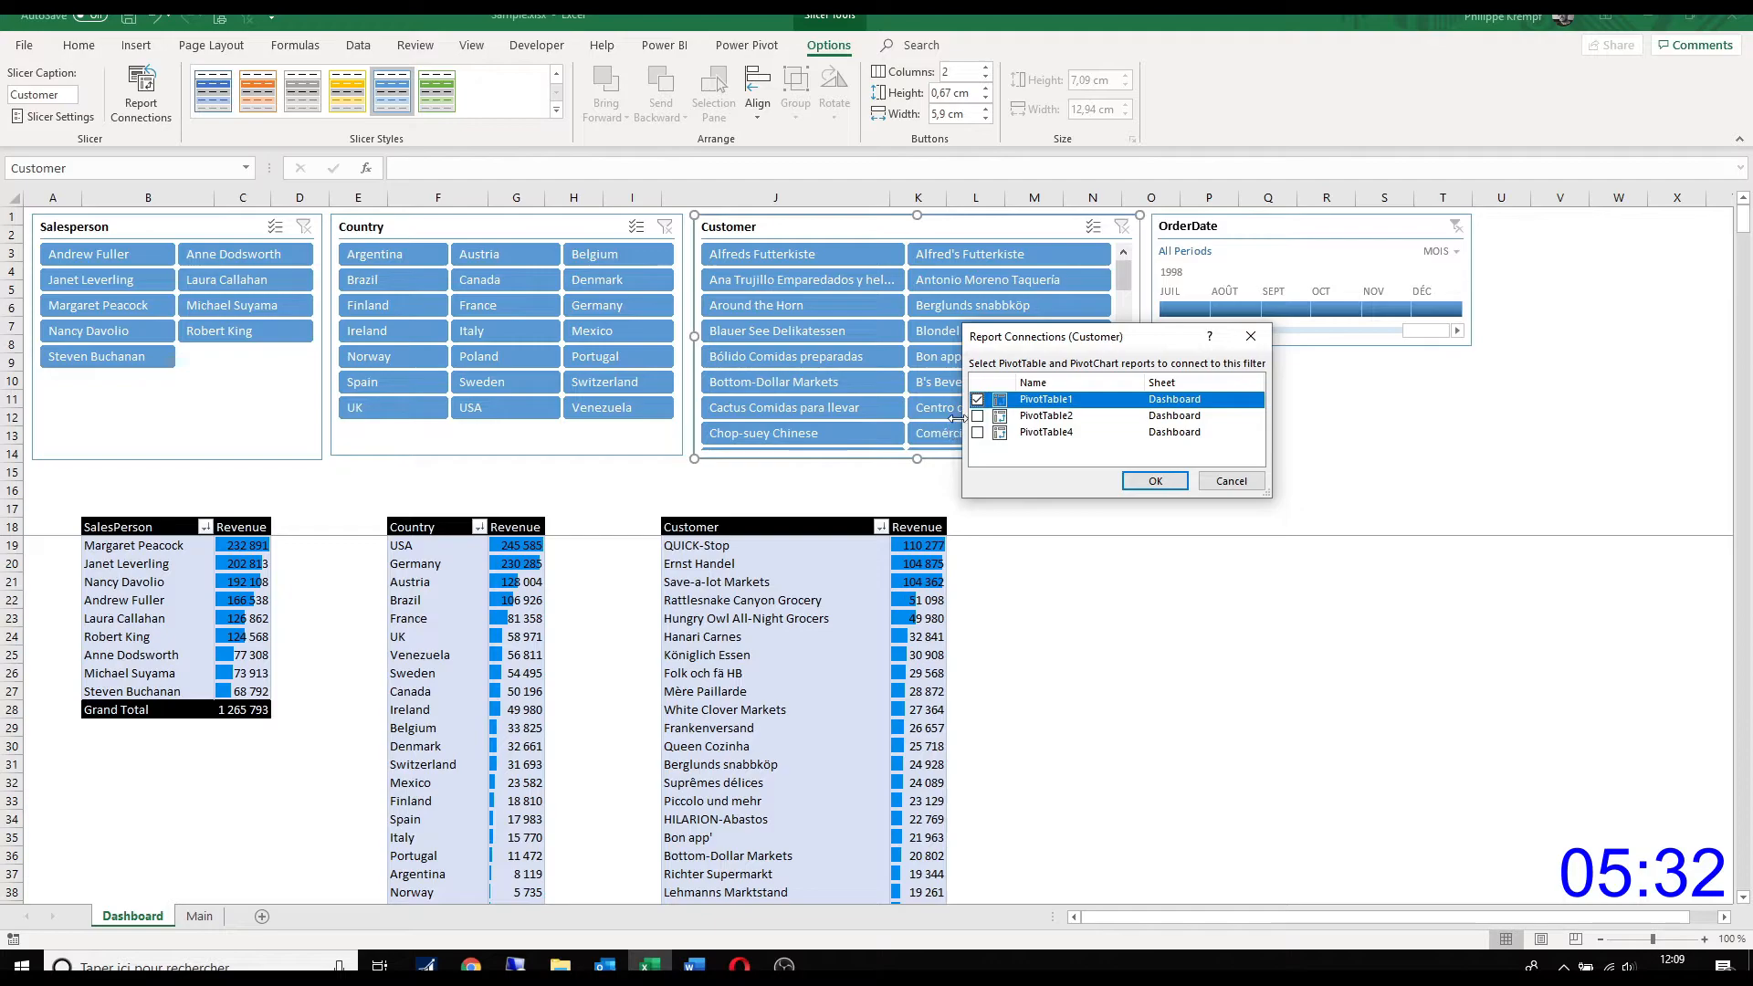
click(976, 432)
click(1152, 480)
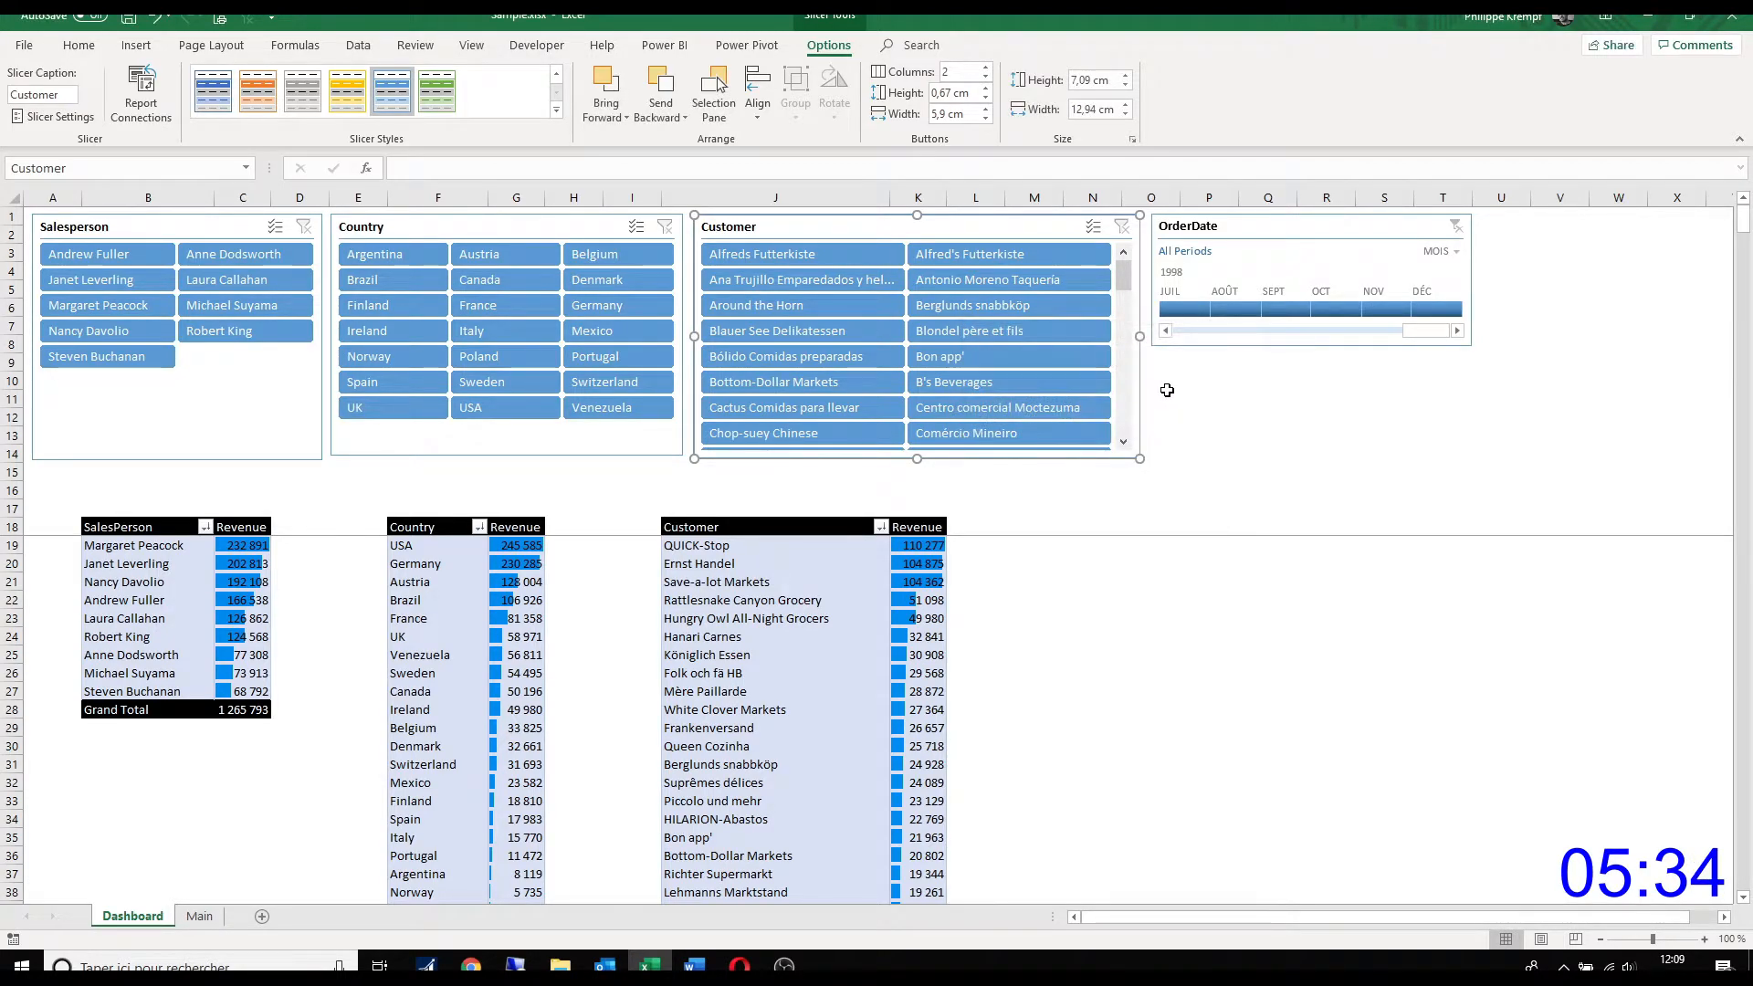
Step: Connect the OrderDate timeline to PivotTable2 and PivotTable4 in addition to PivotTable1
click(1191, 339)
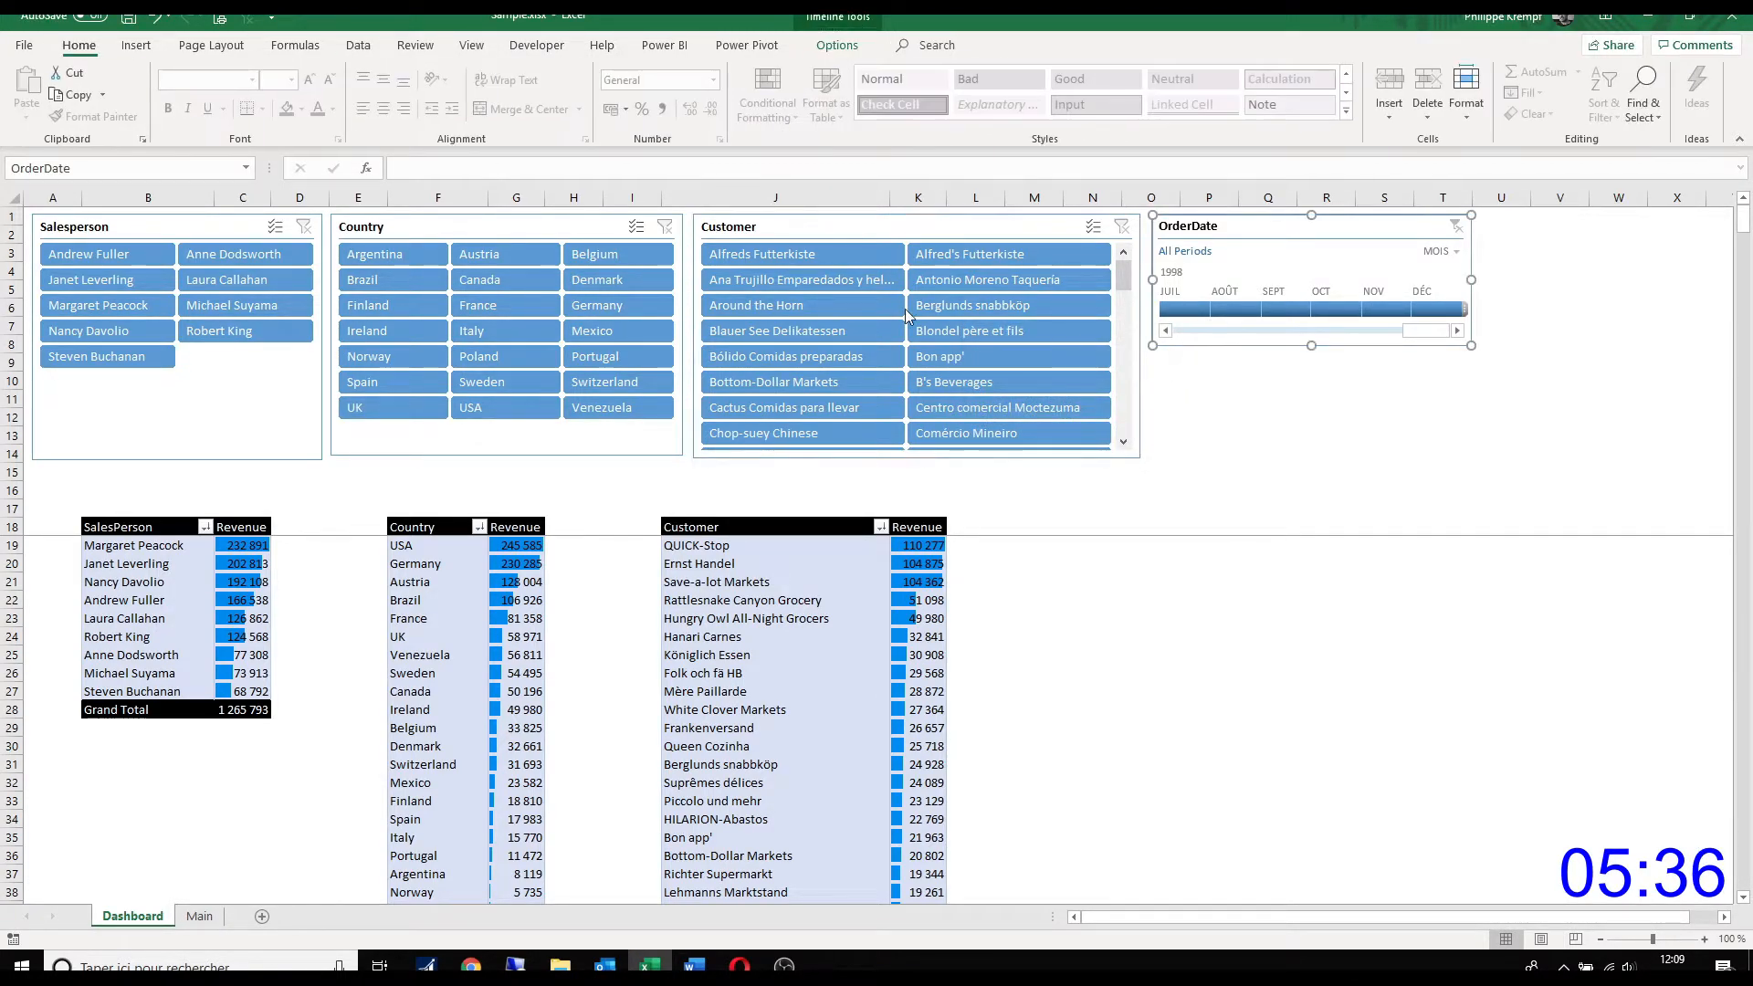
click(135, 100)
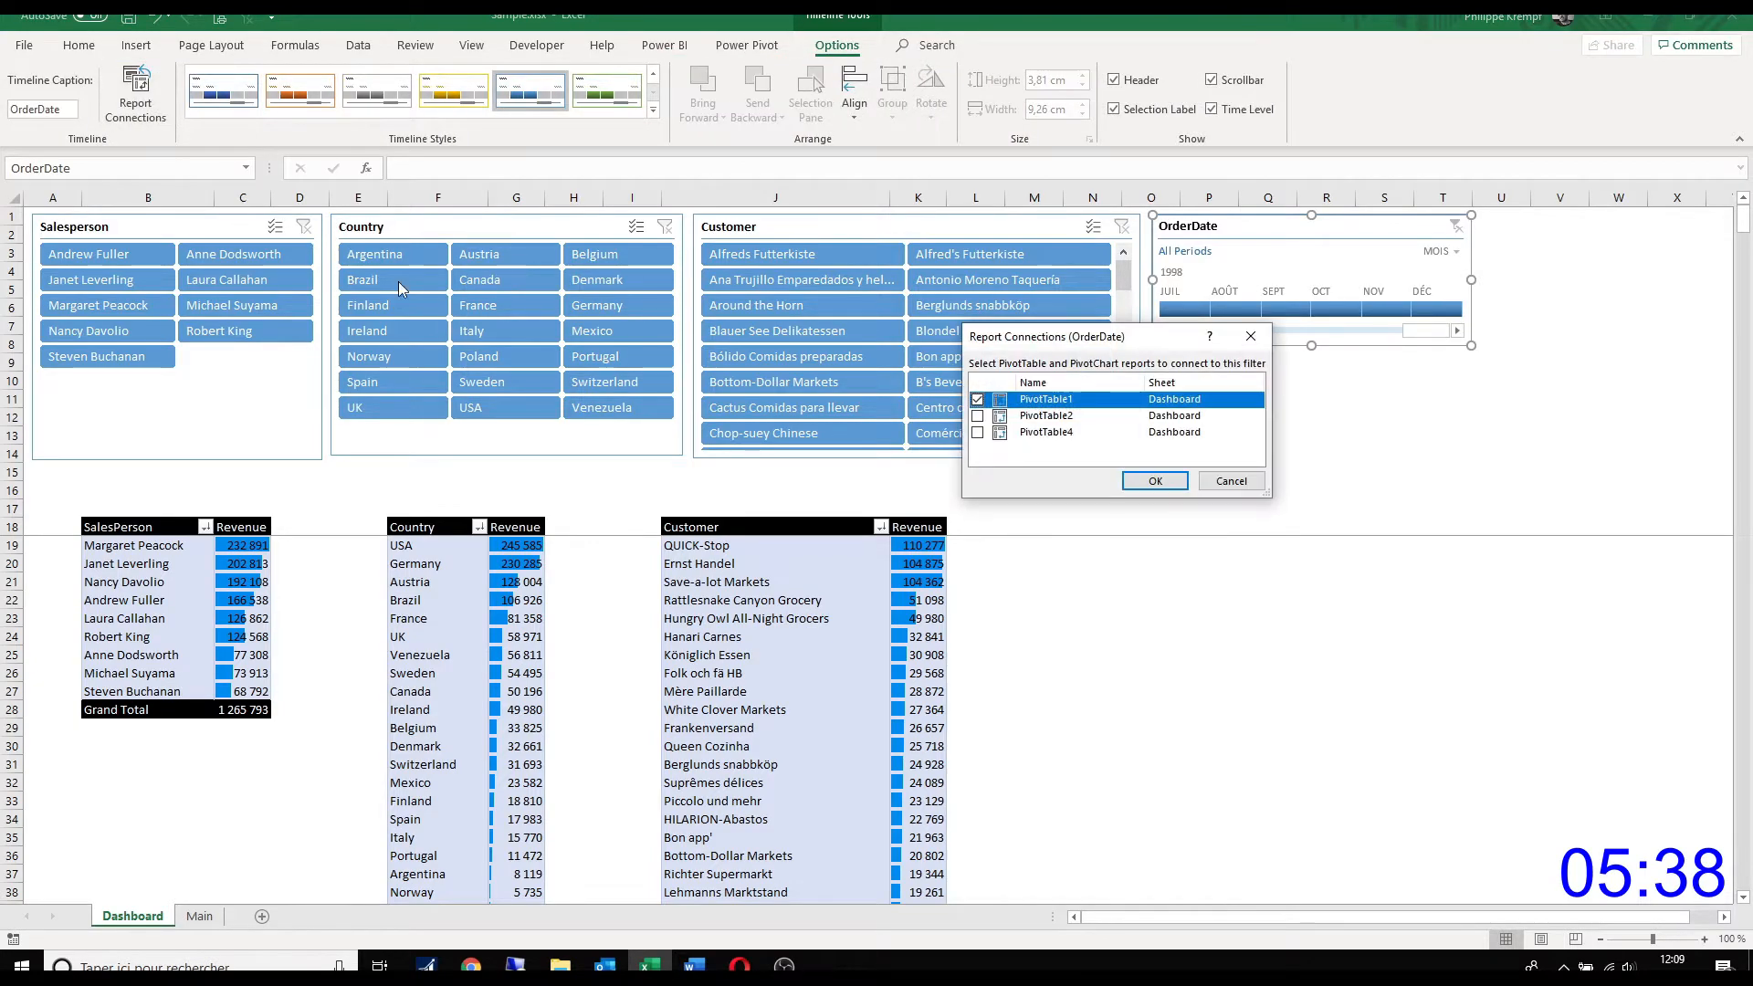
click(976, 416)
click(977, 433)
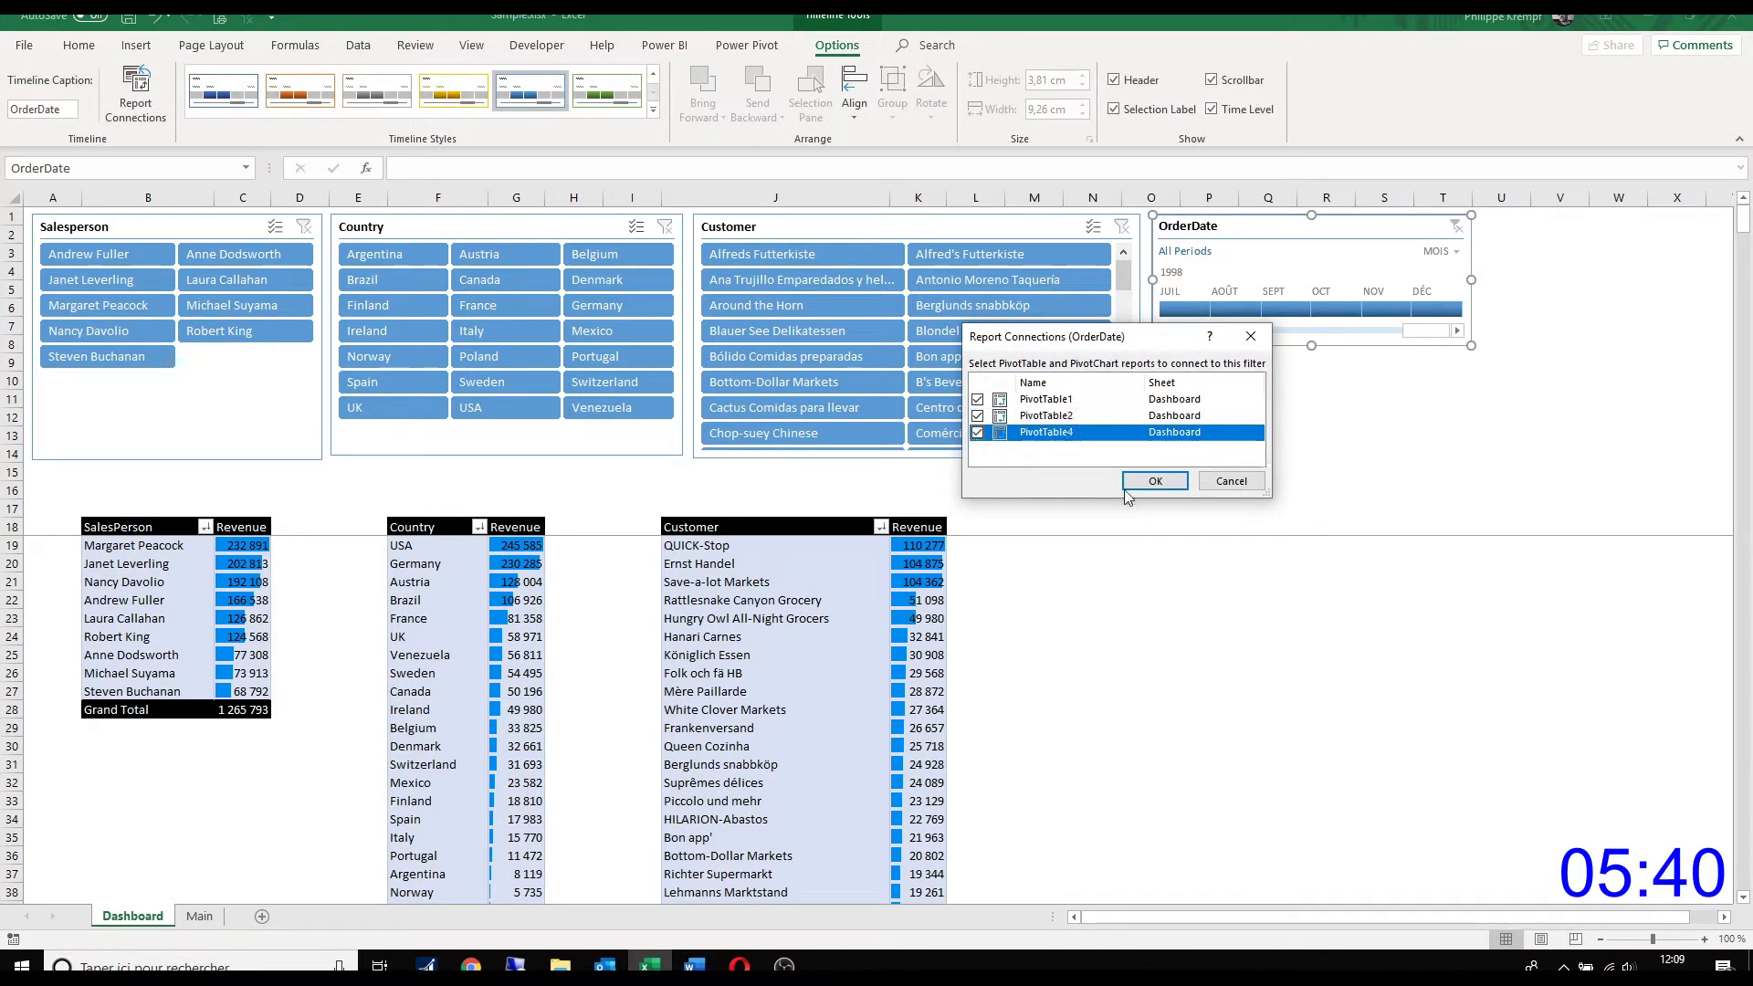
click(1156, 481)
click(1166, 493)
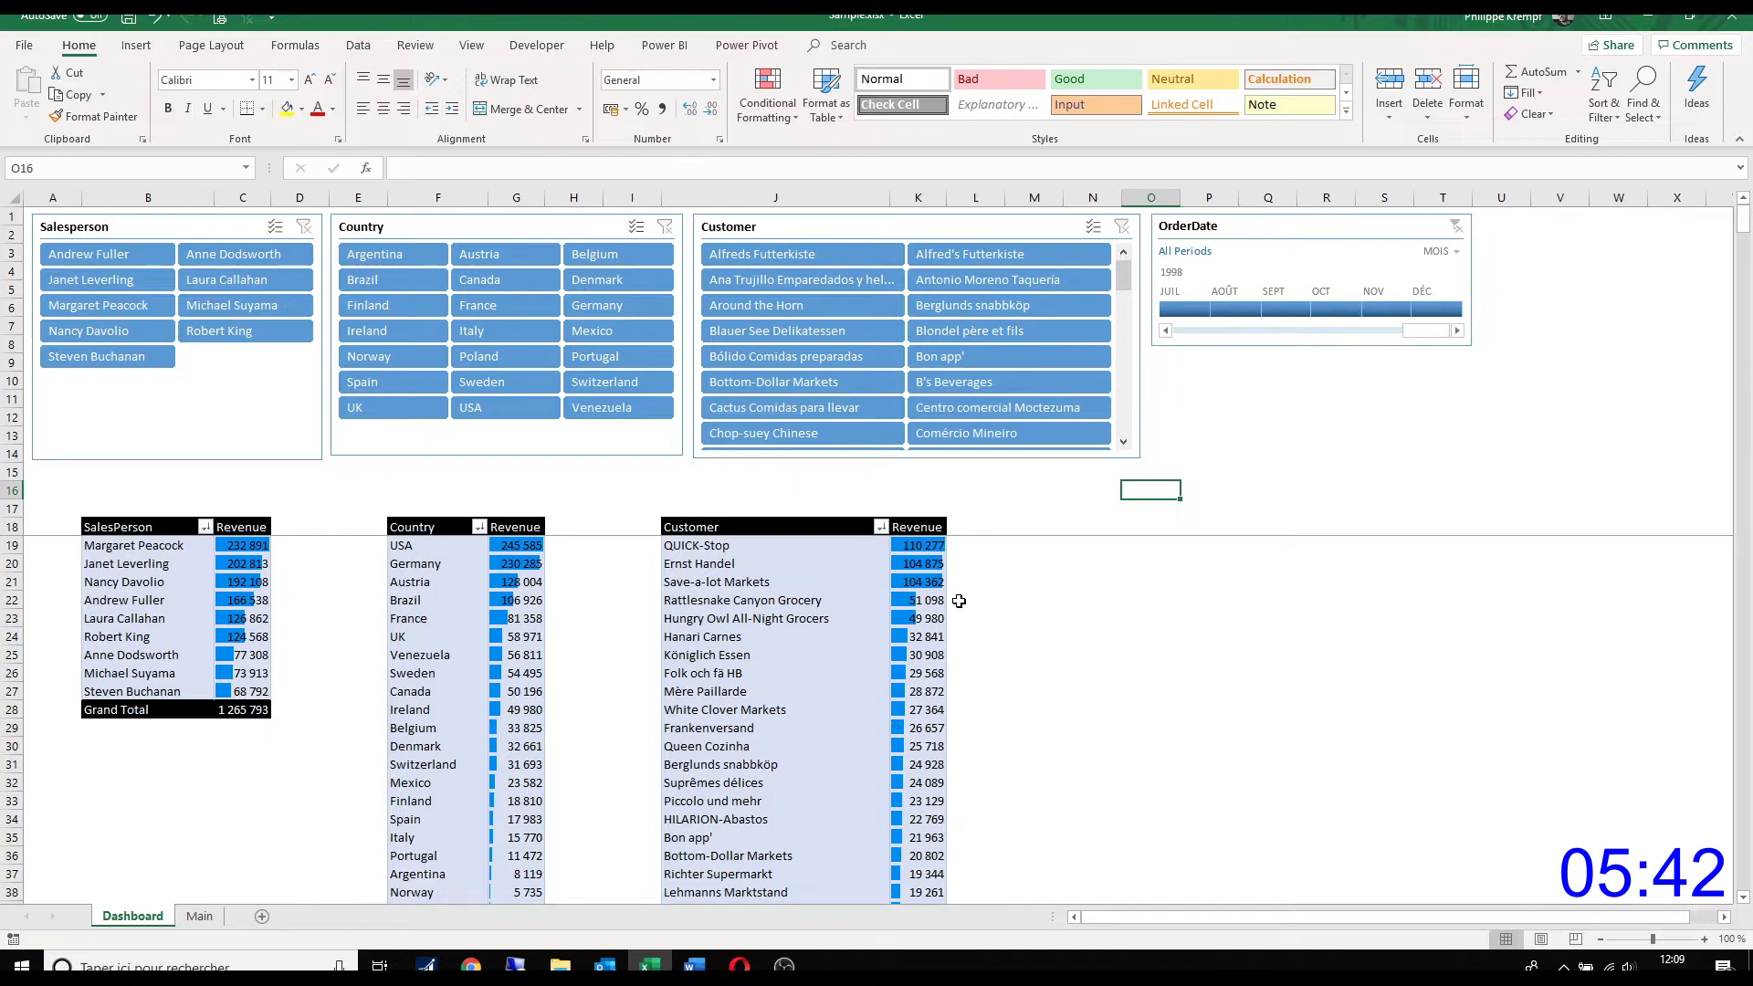
Step: Filter the dashboard on one salesperson, and test Portugal and Italy in the Country slicer, clearing the country filter after each
click(141, 490)
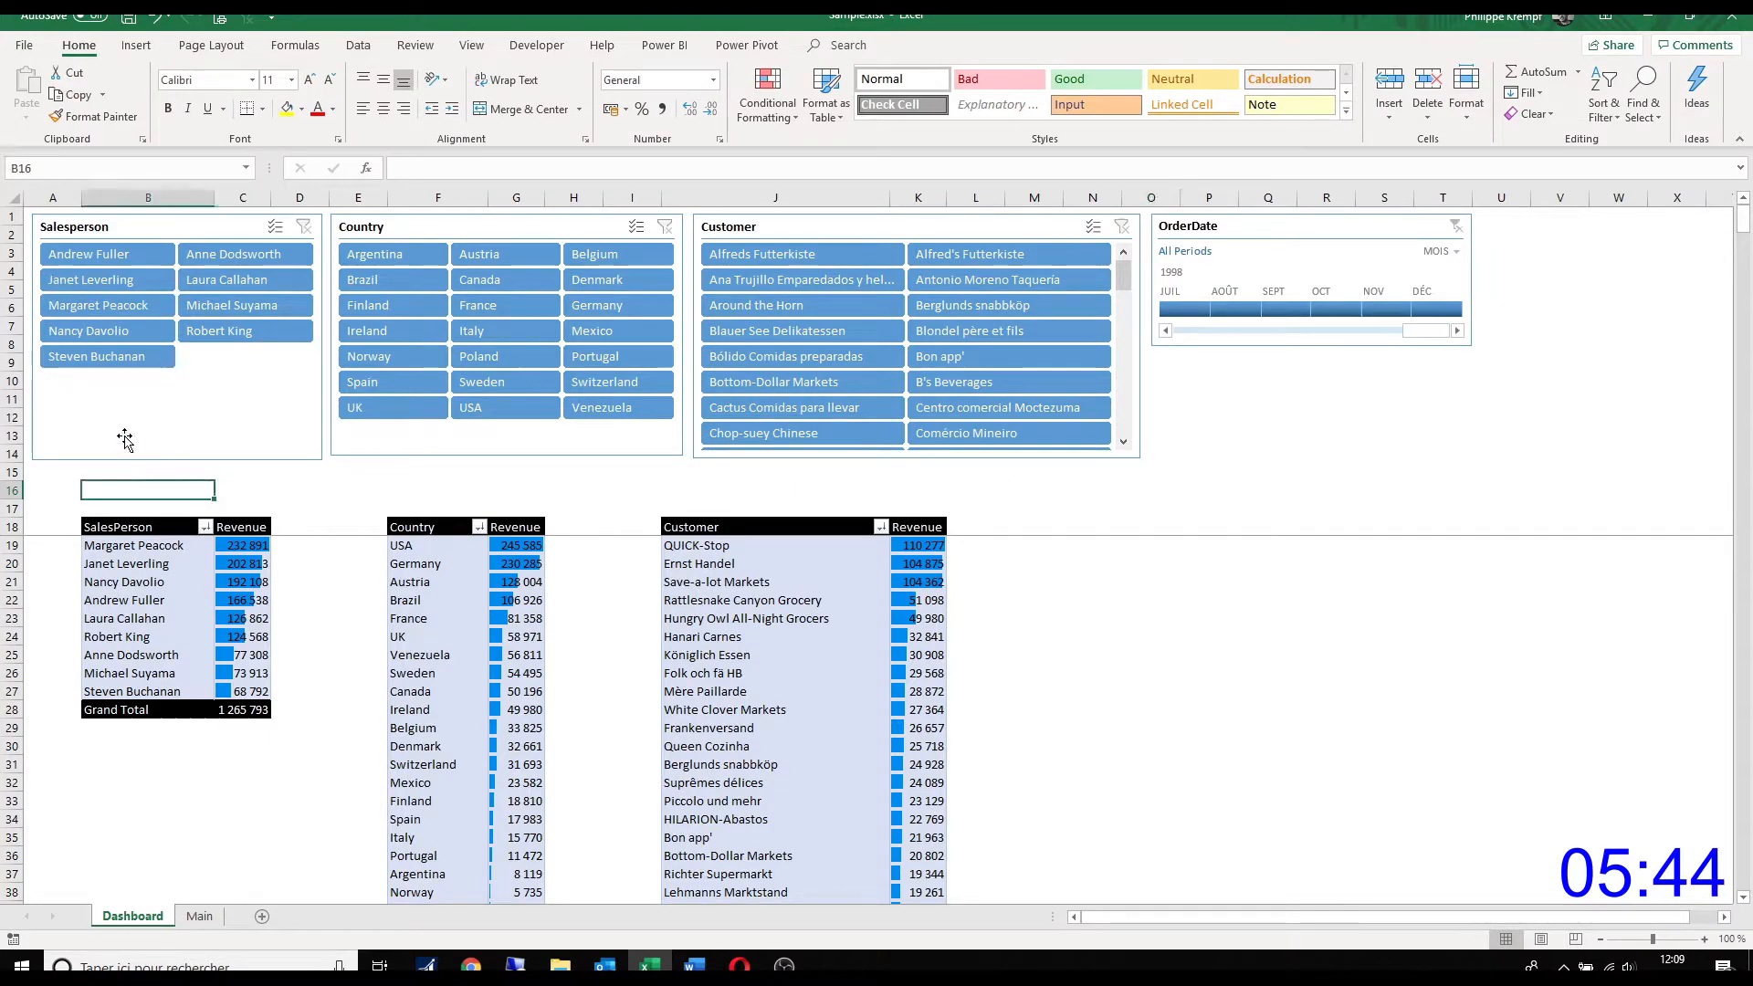
click(105, 256)
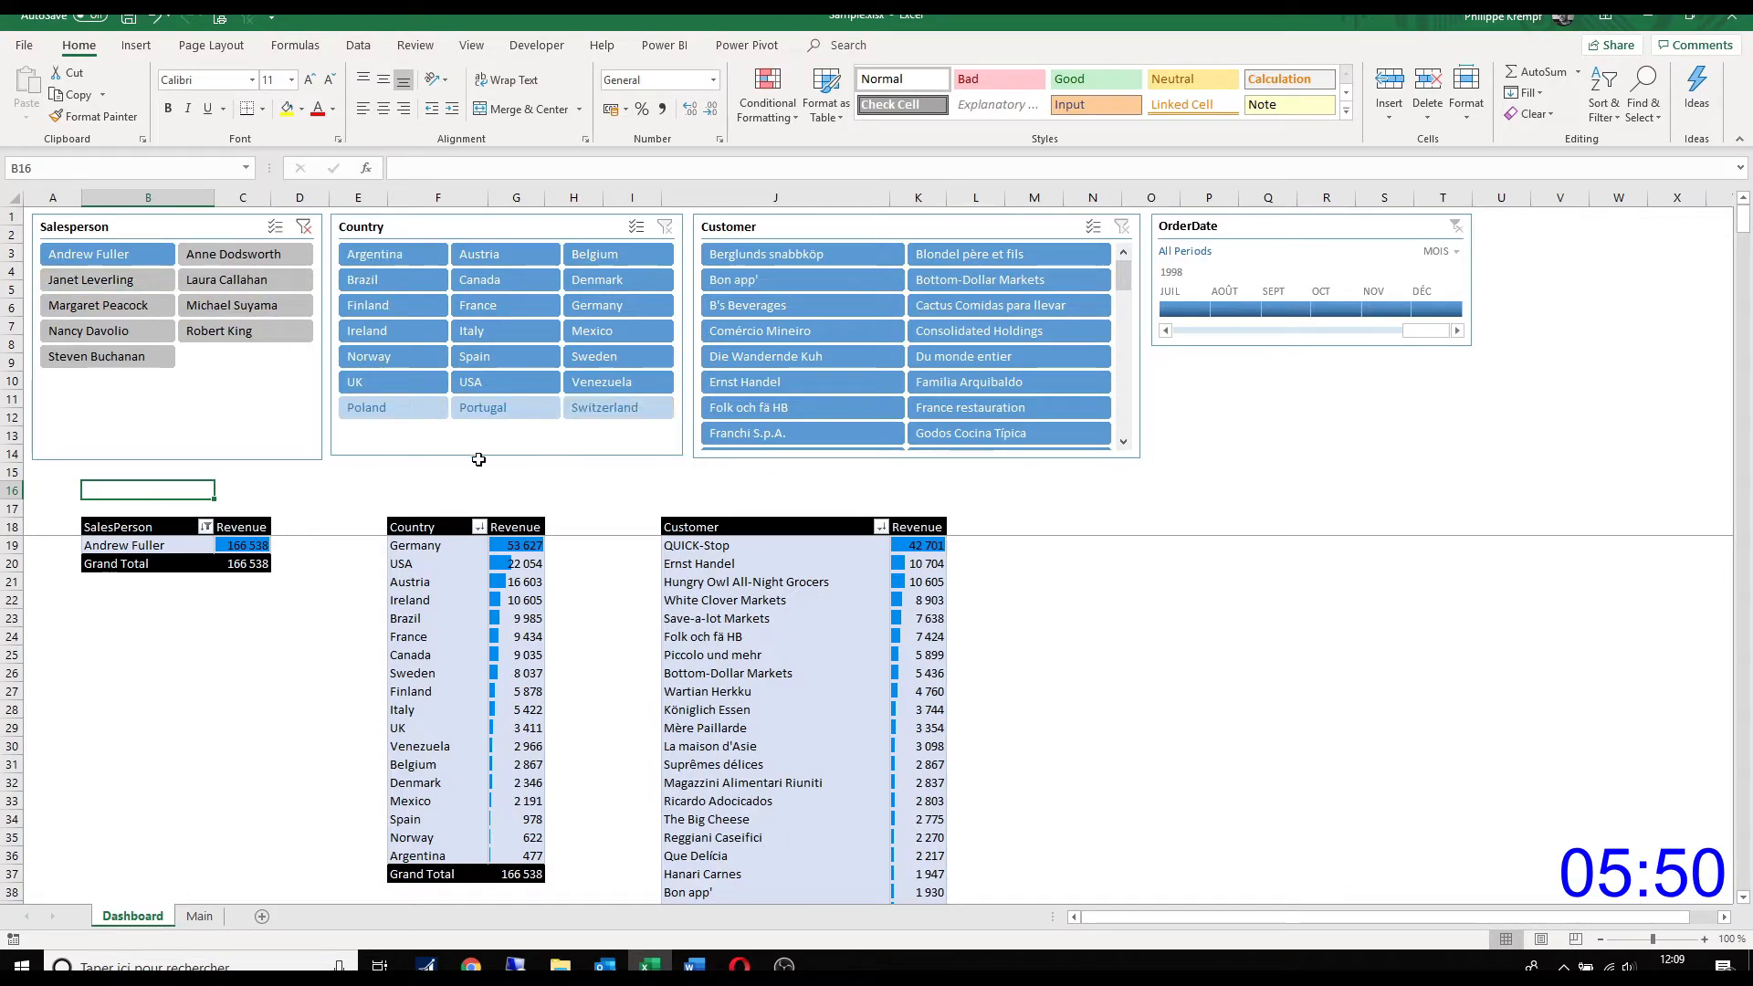
click(489, 415)
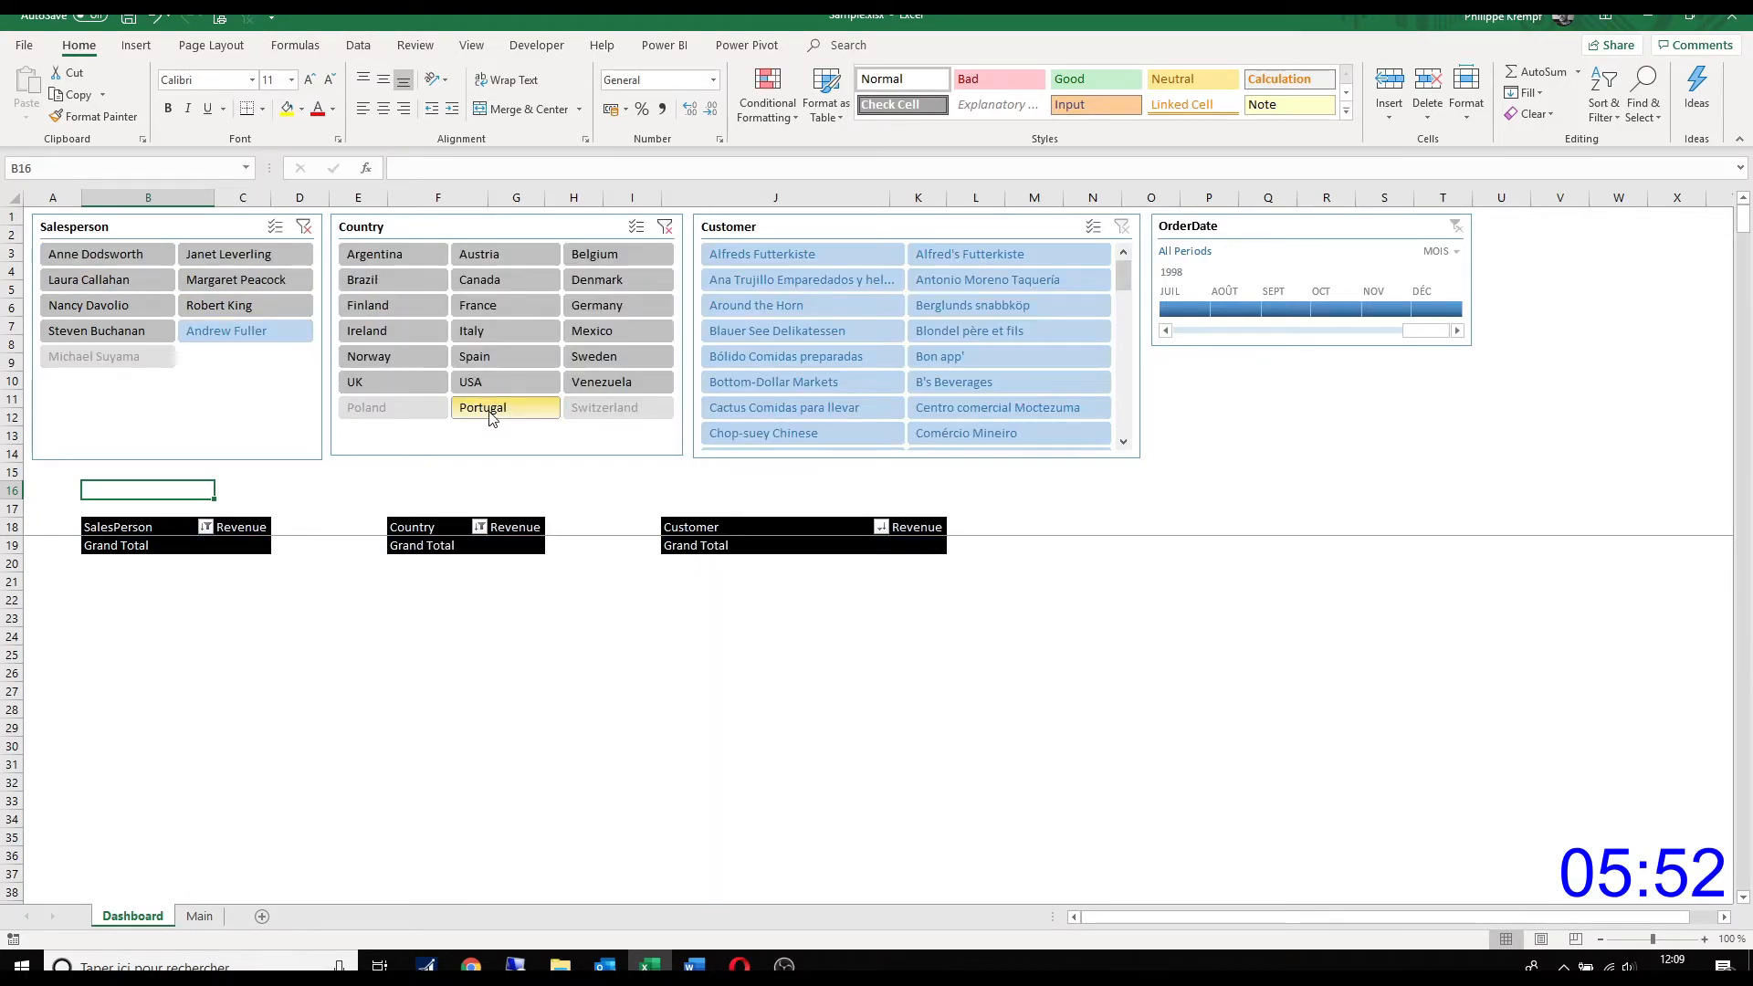
click(664, 227)
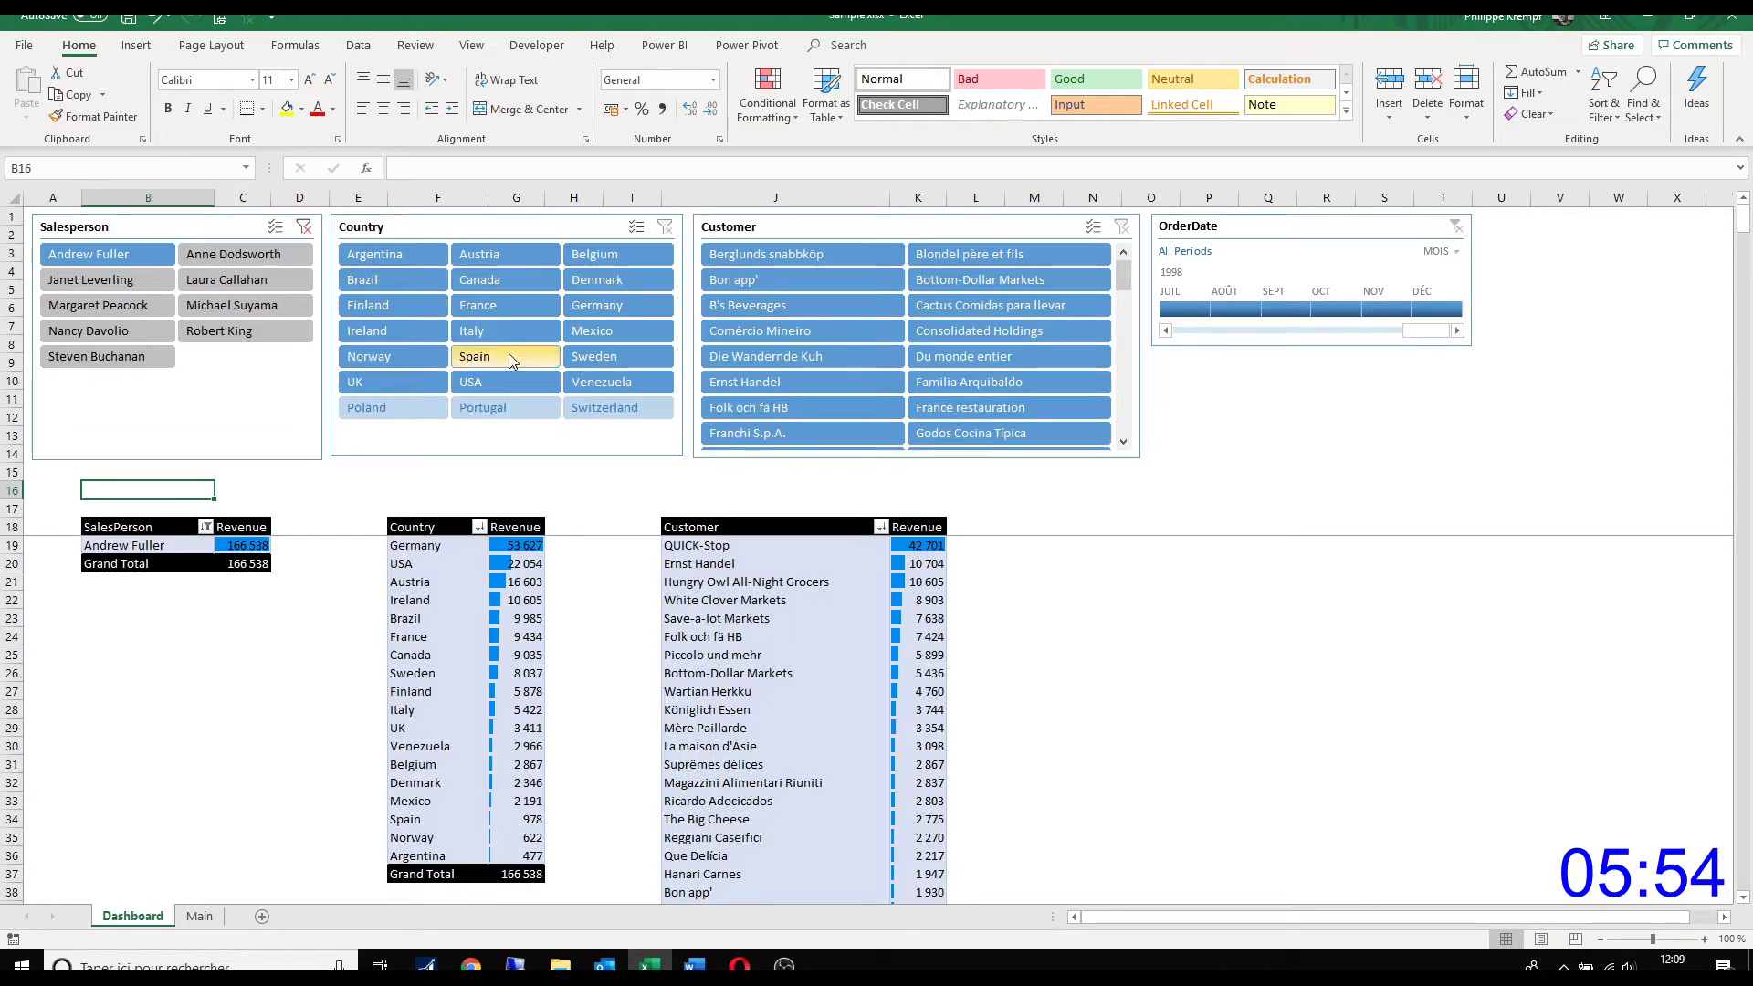
click(490, 332)
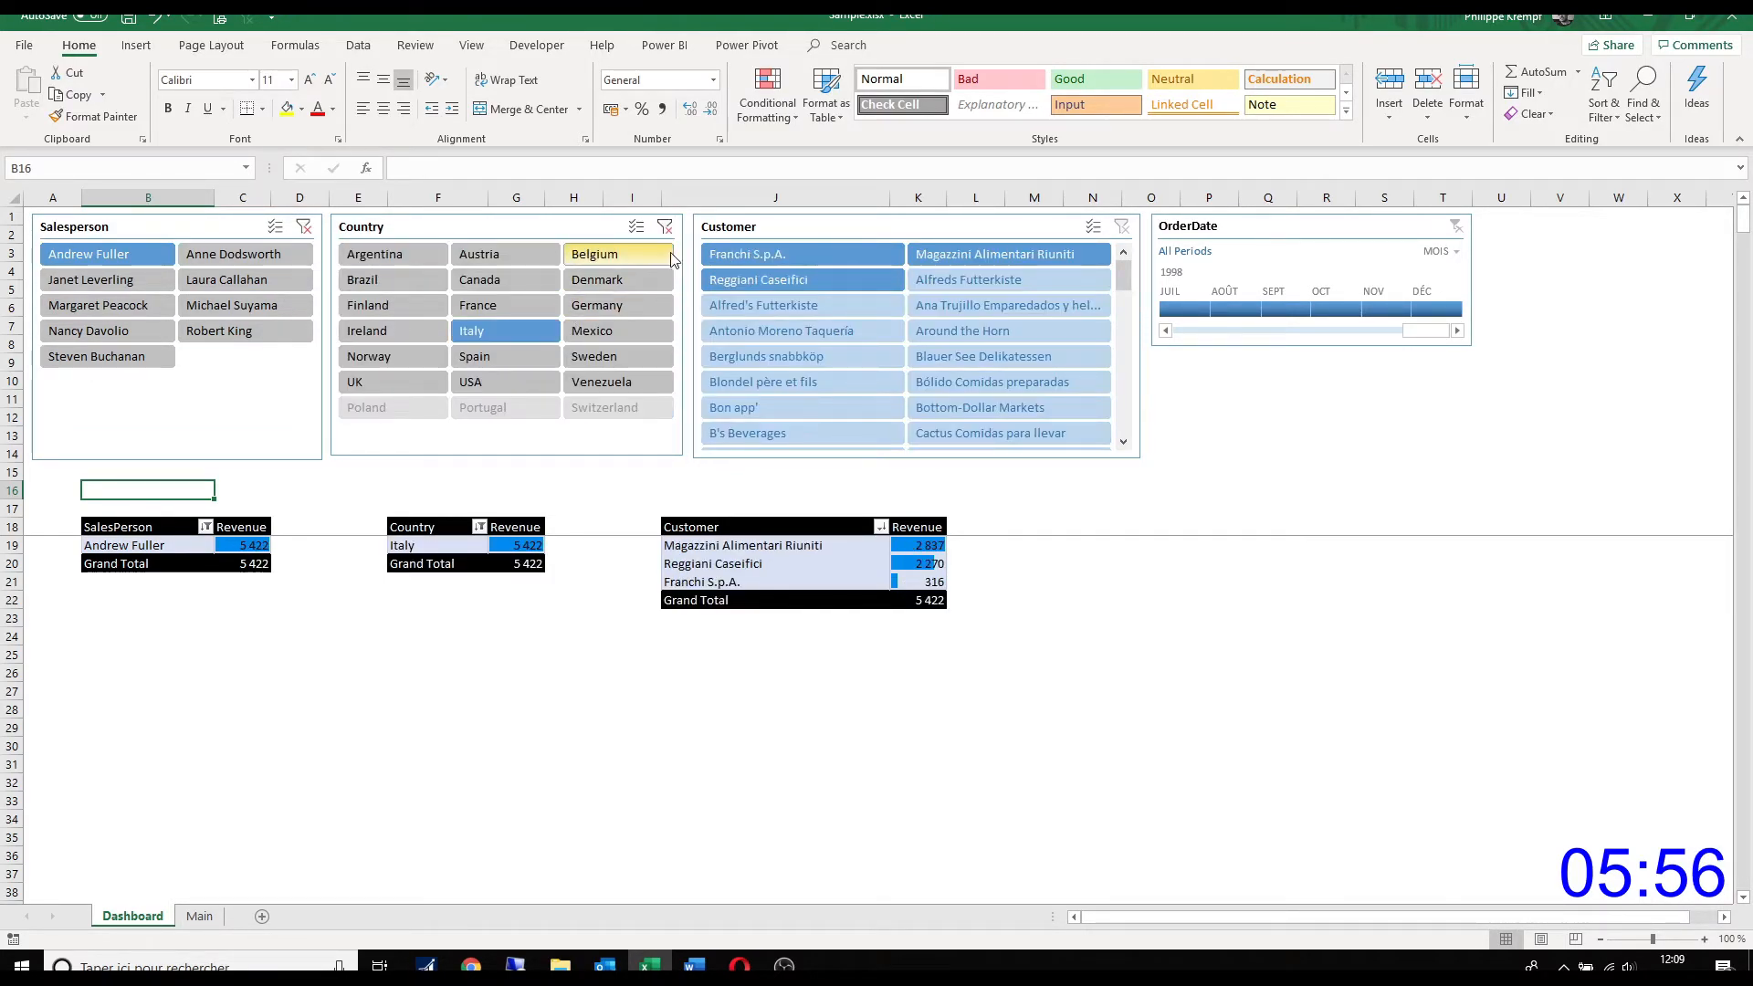
click(665, 227)
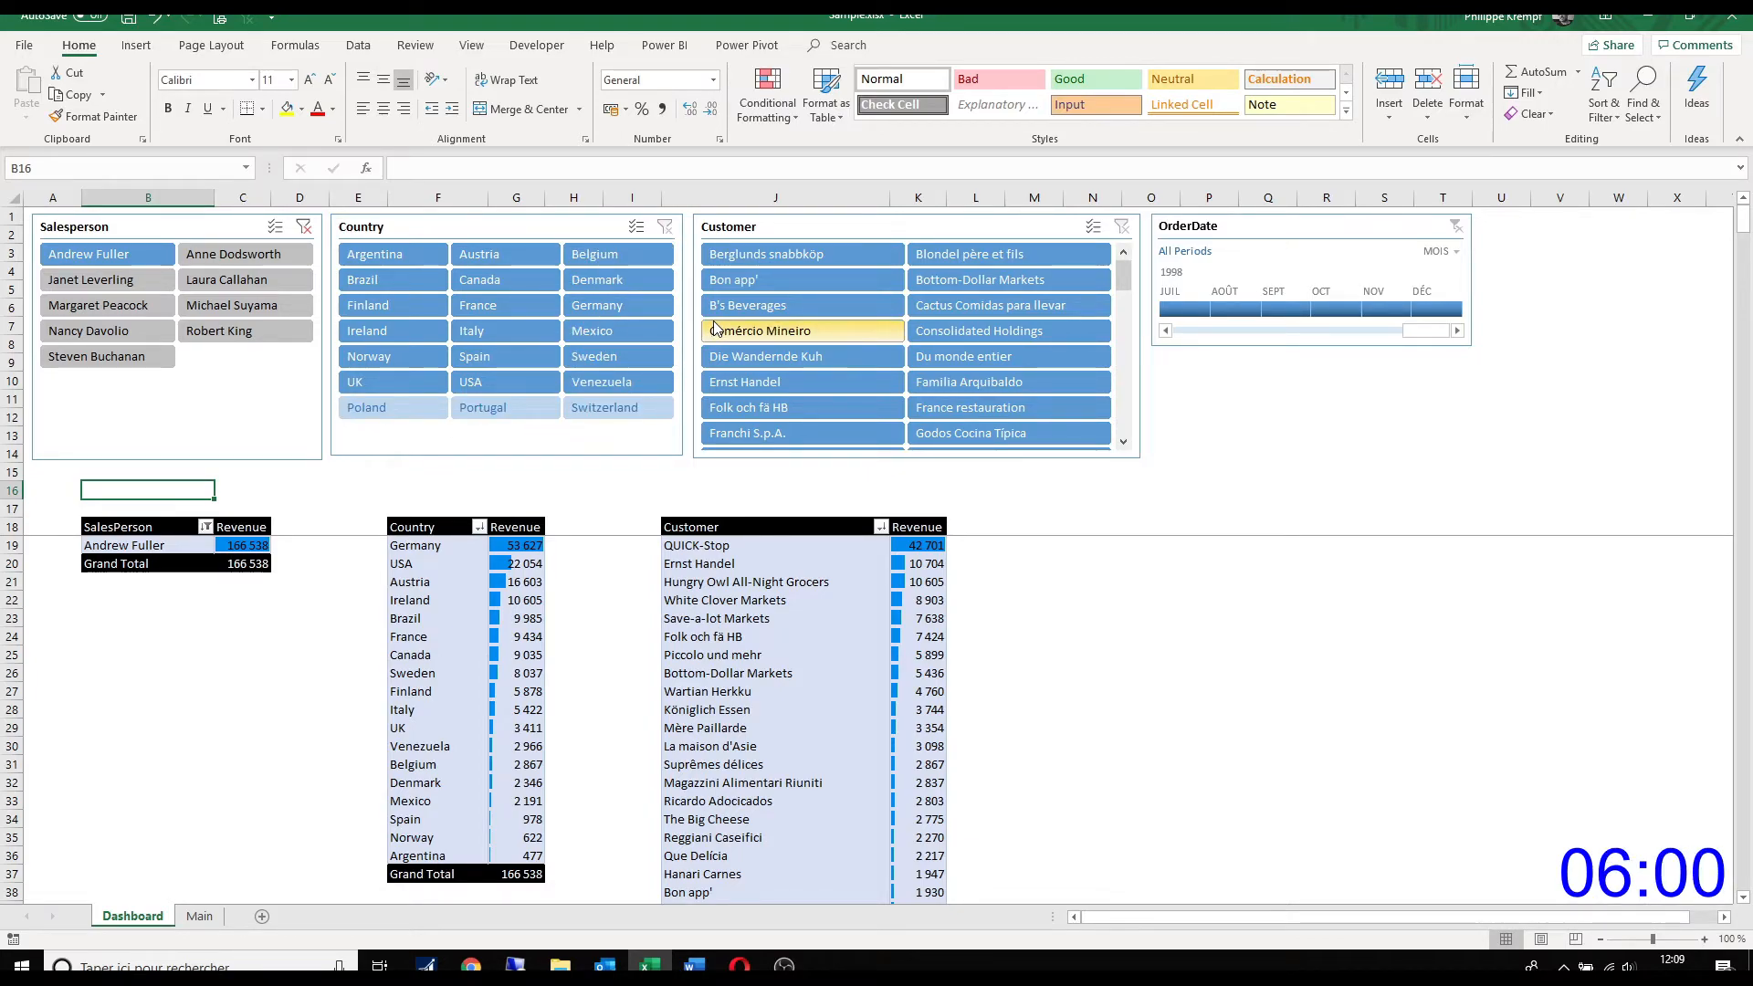
click(256, 454)
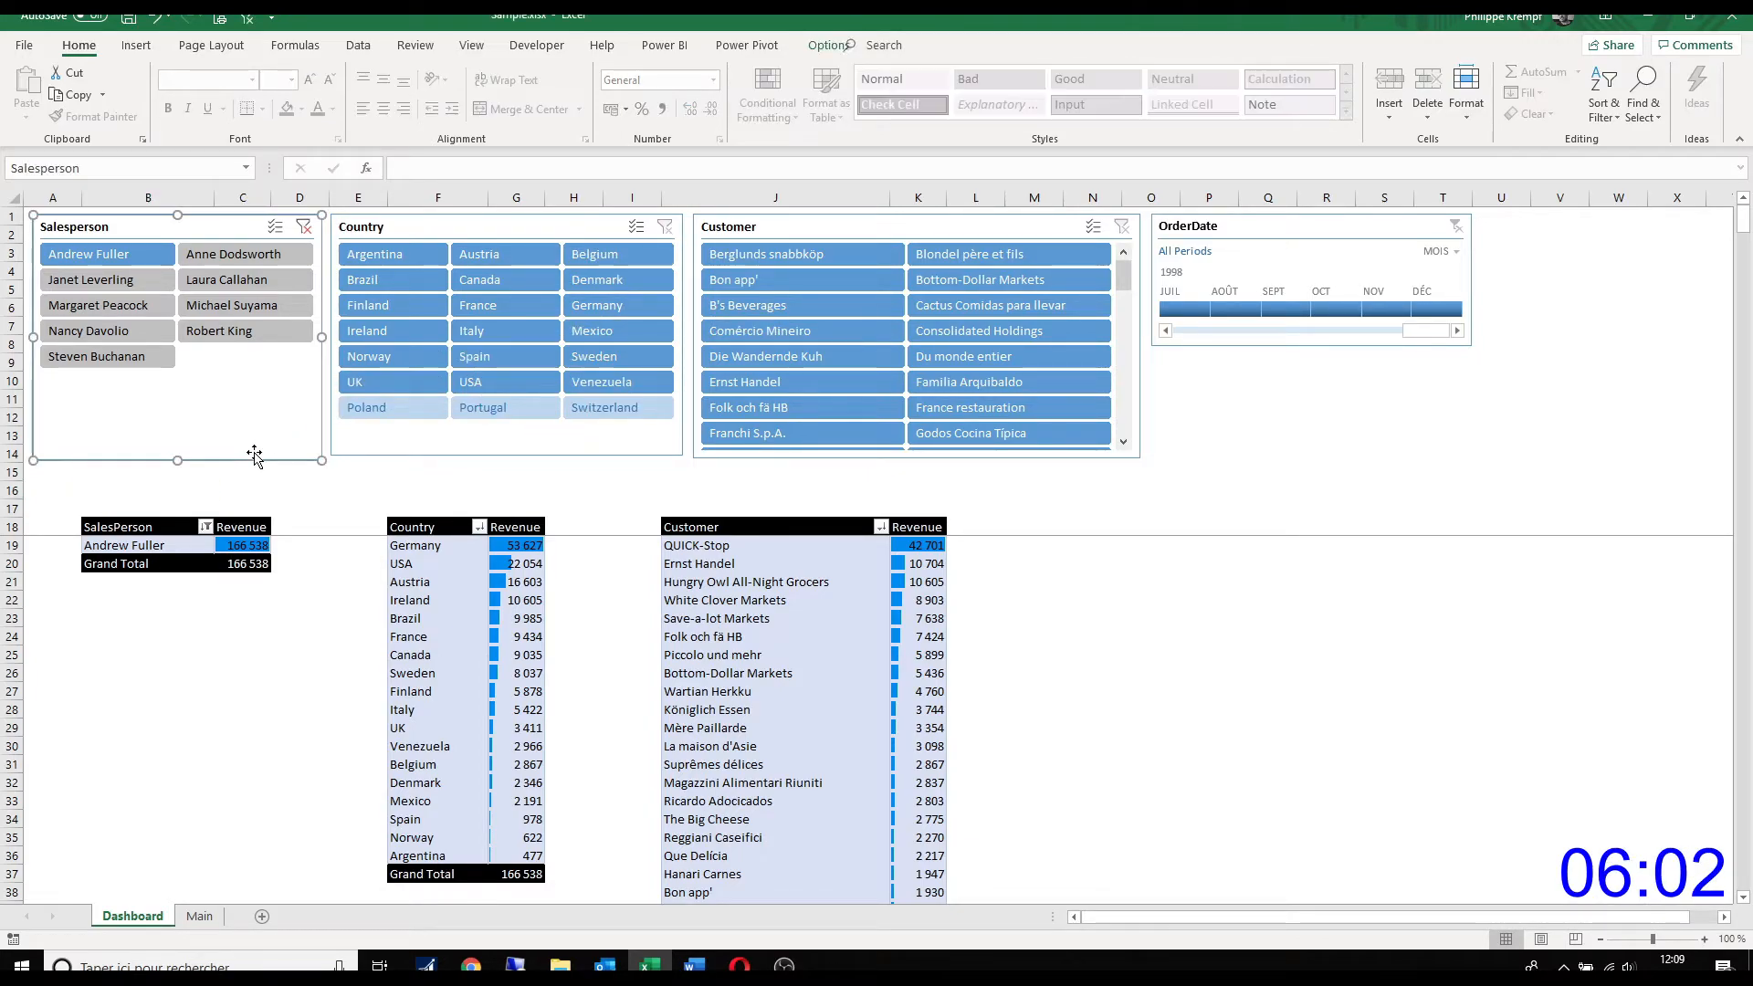
Step: Set the Salesperson, Country and Customer slicers together to hide items with no data
ctrl+click(450, 455)
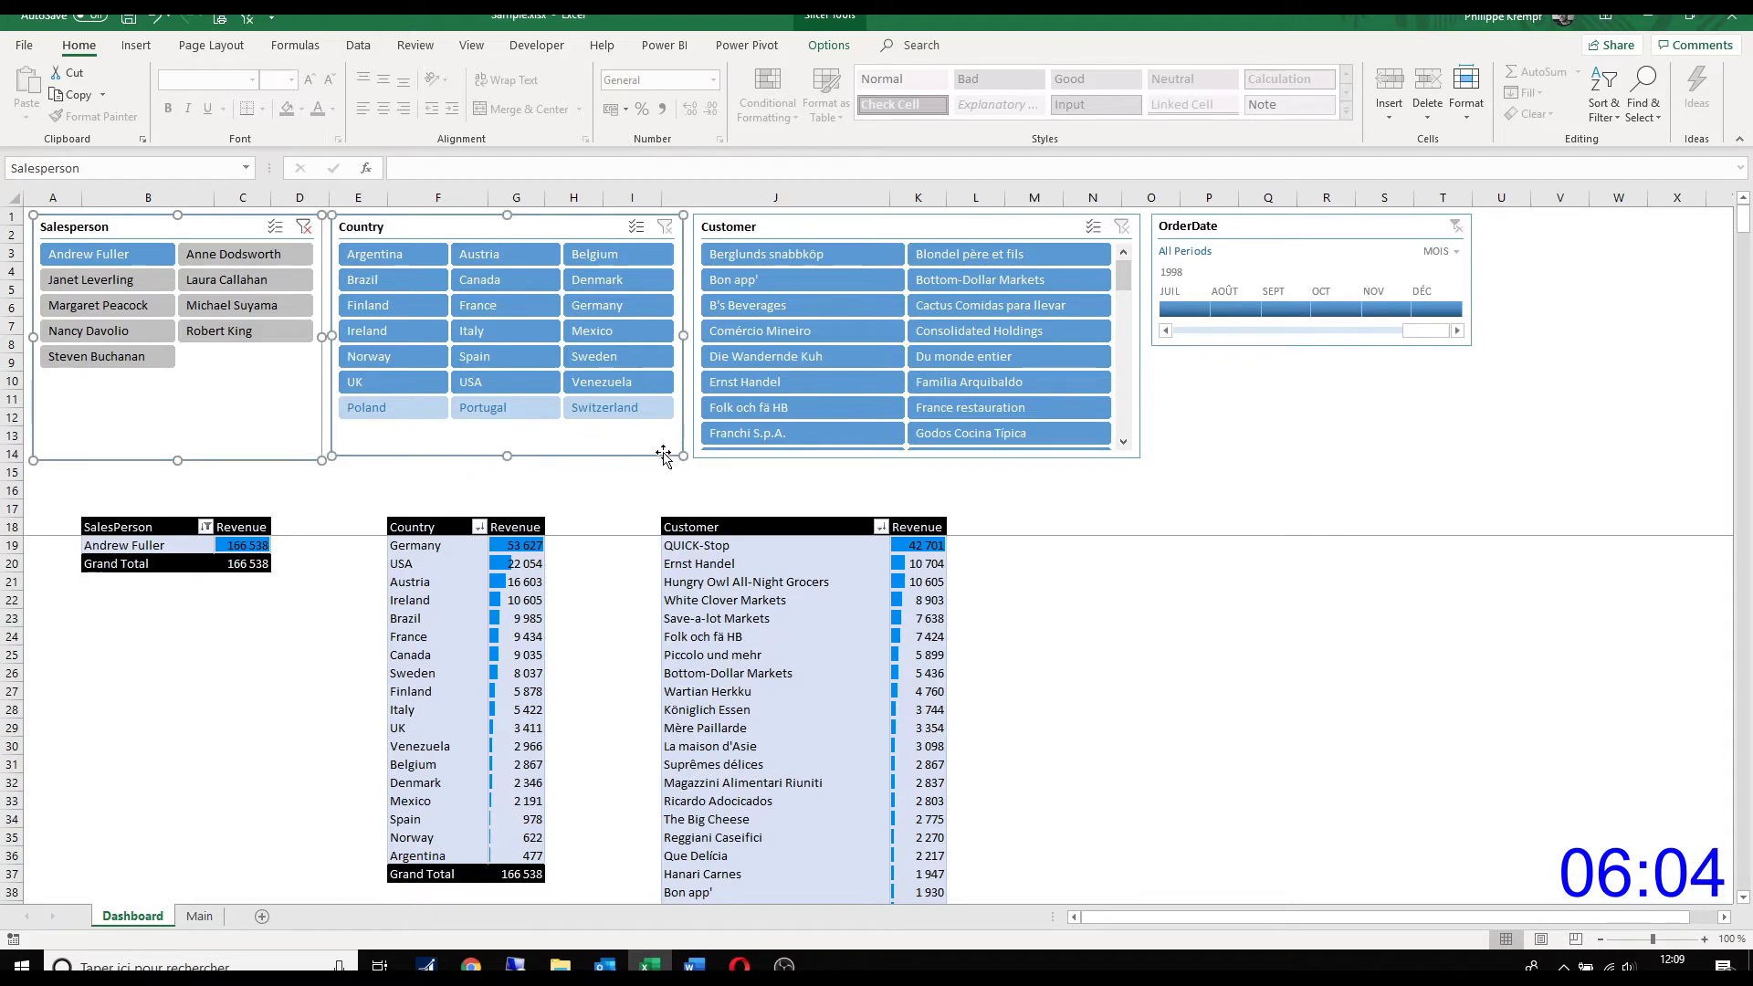
ctrl+click(749, 458)
right_click(749, 461)
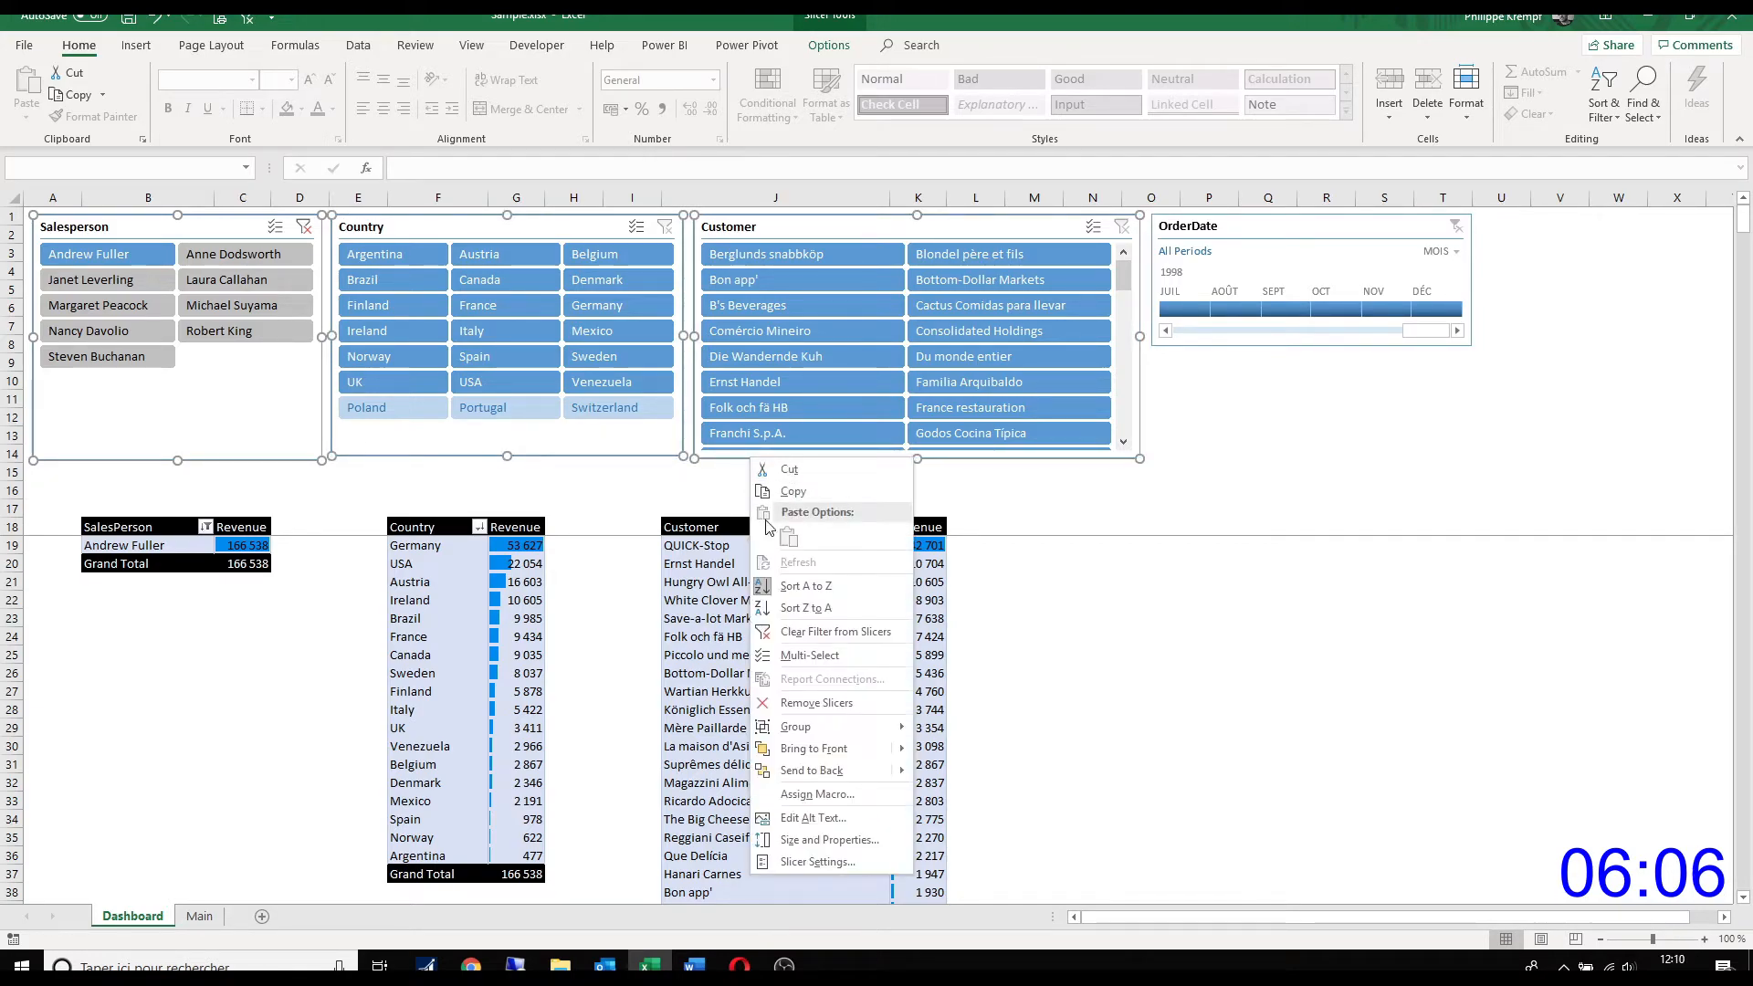
click(821, 861)
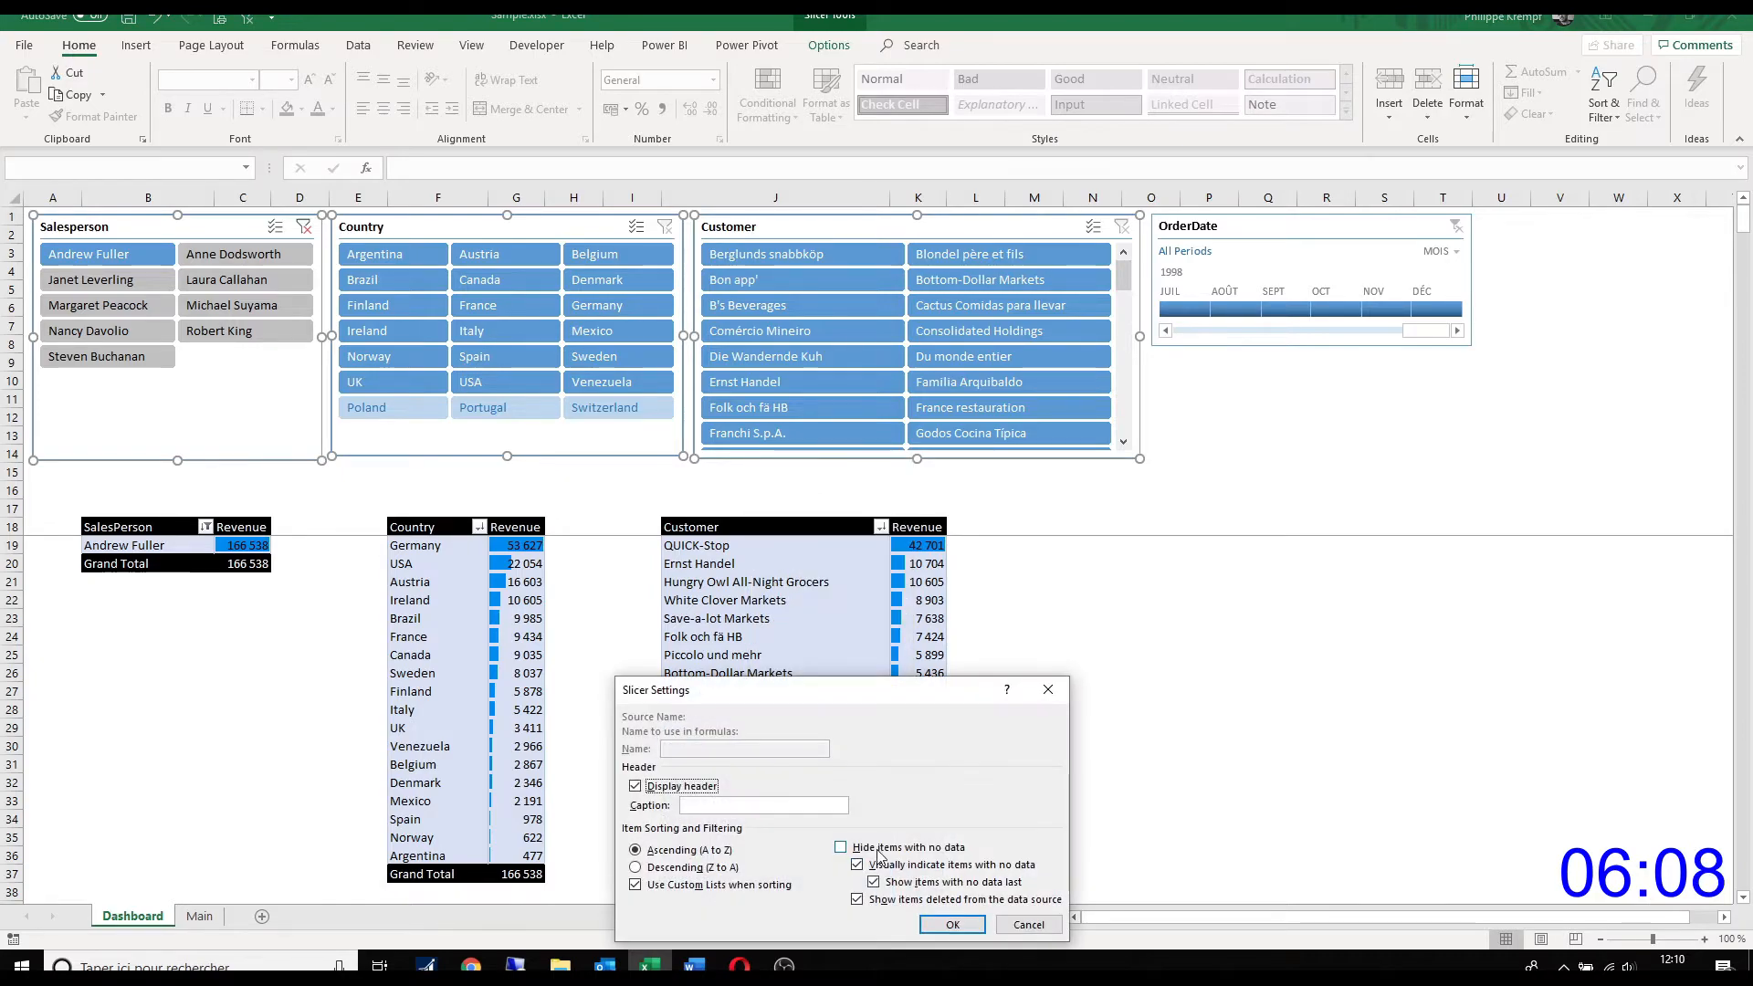
click(841, 847)
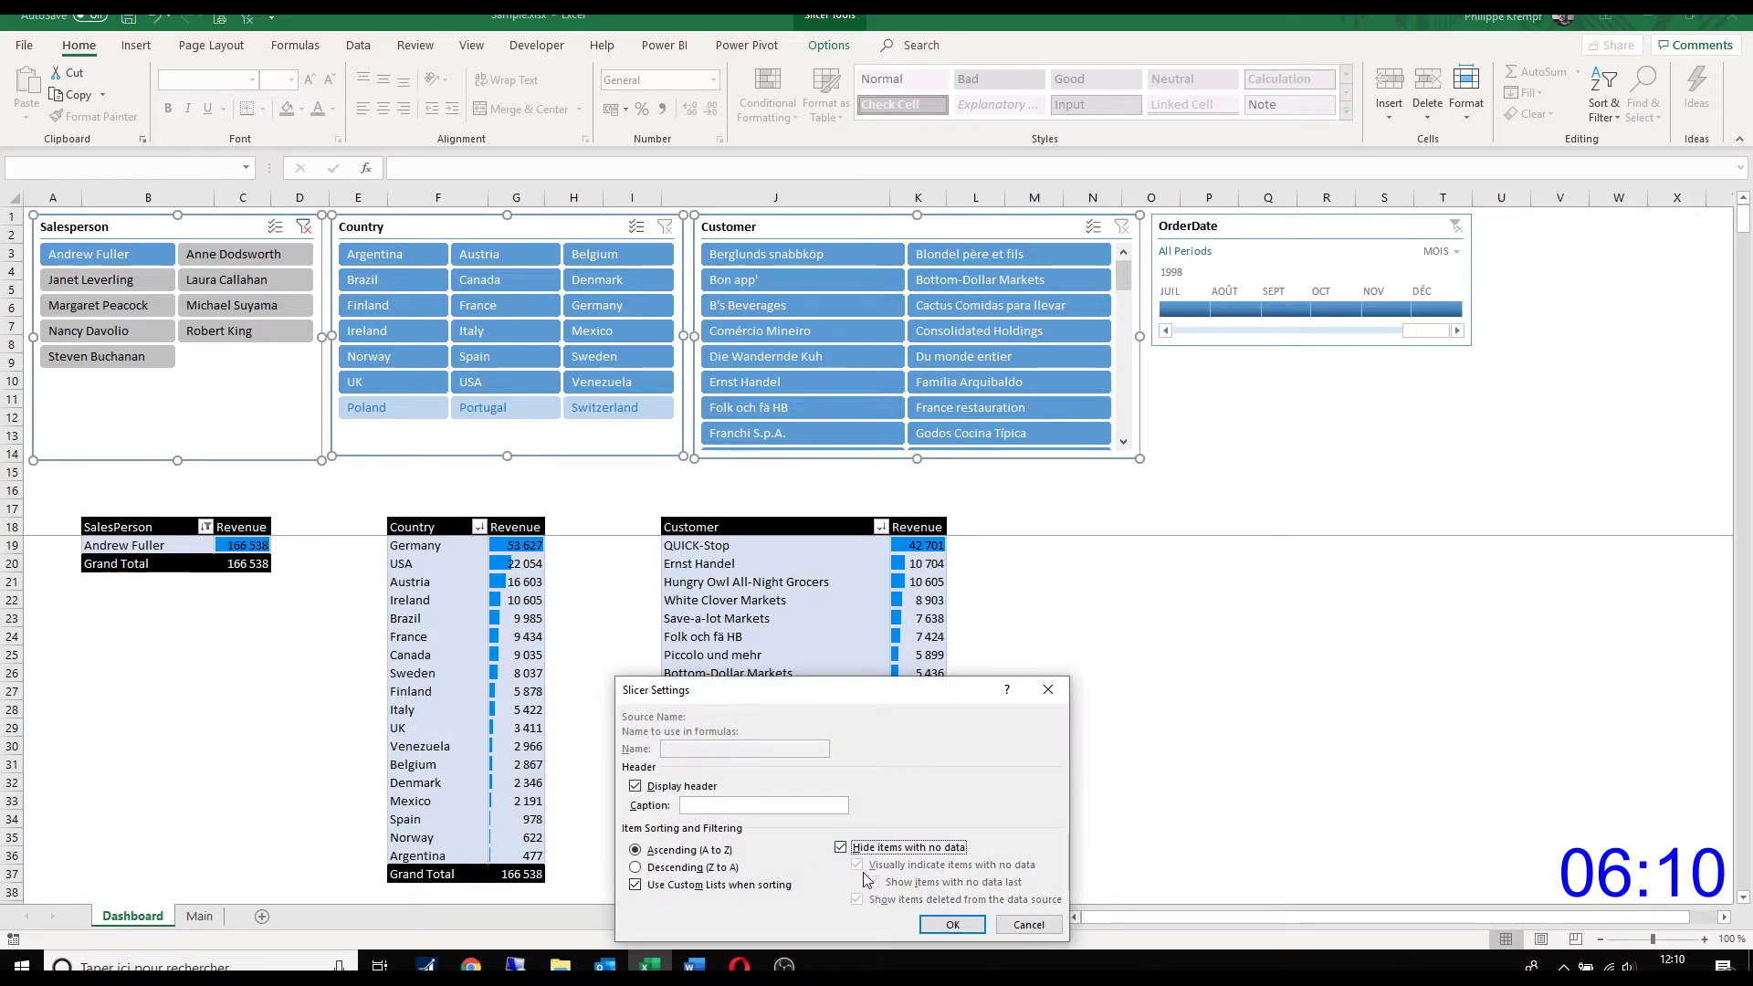
click(950, 924)
click(1033, 655)
Step: Test the slicers by filtering on two different salespeople in turn, adding Brazil as the country for the second one
click(235, 255)
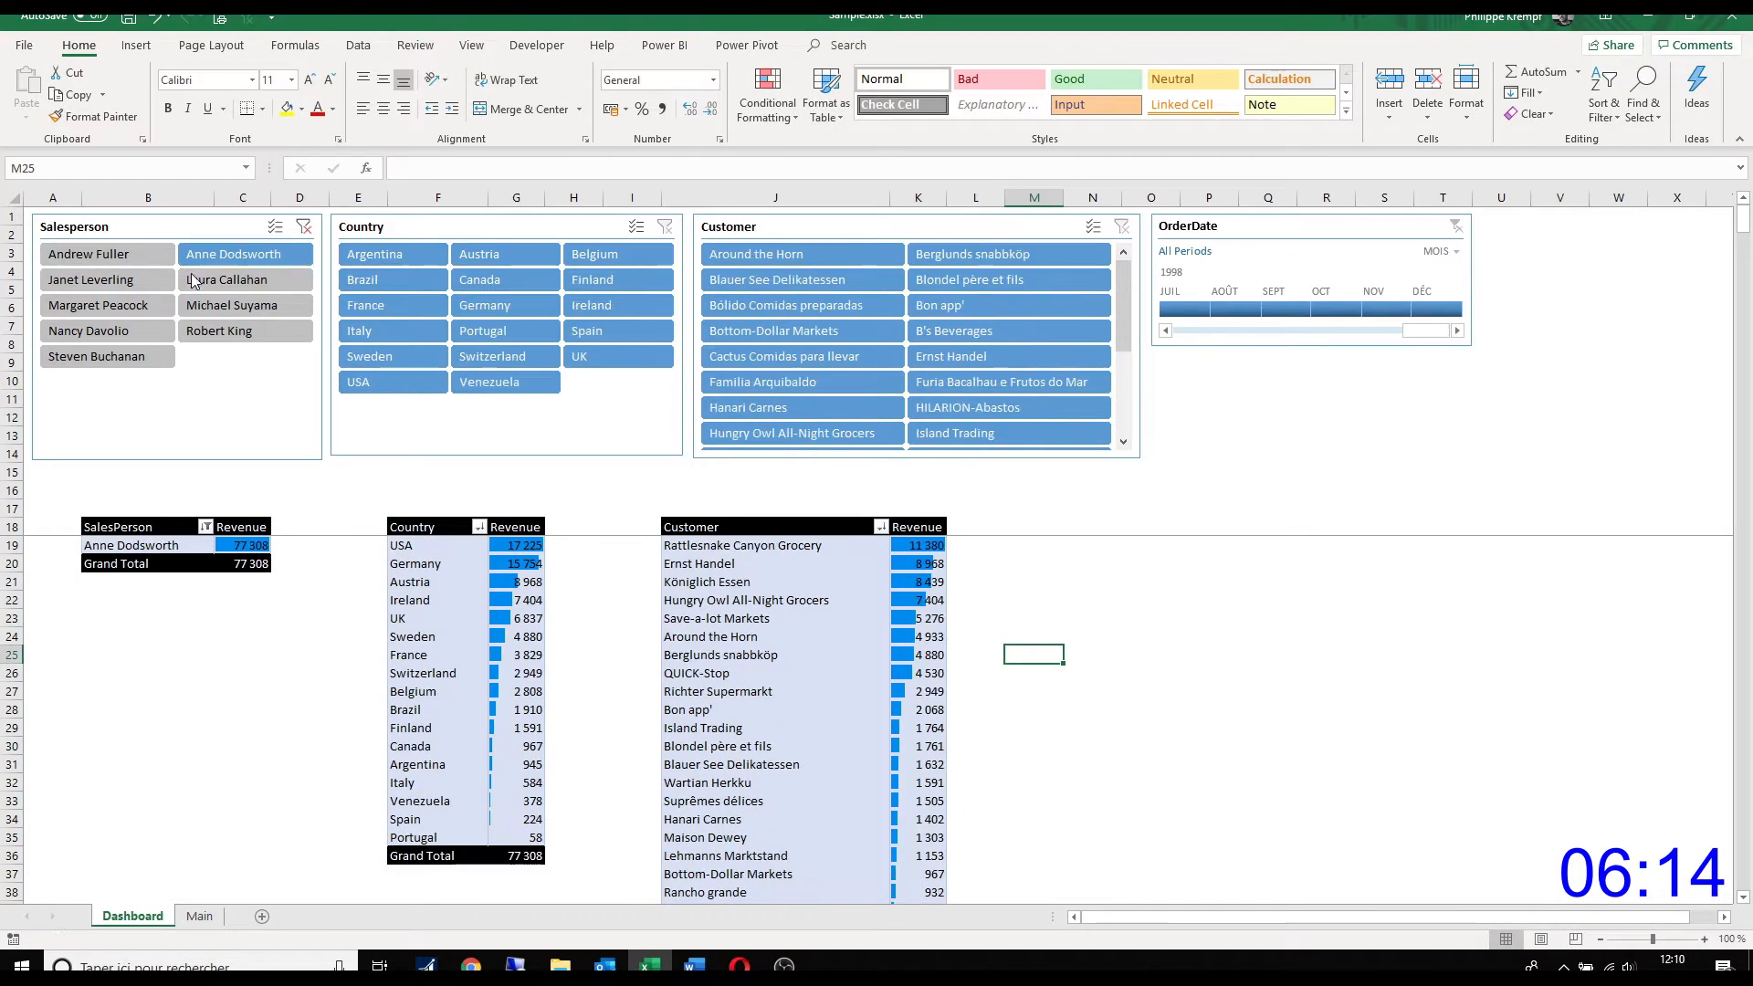
click(270, 309)
click(393, 285)
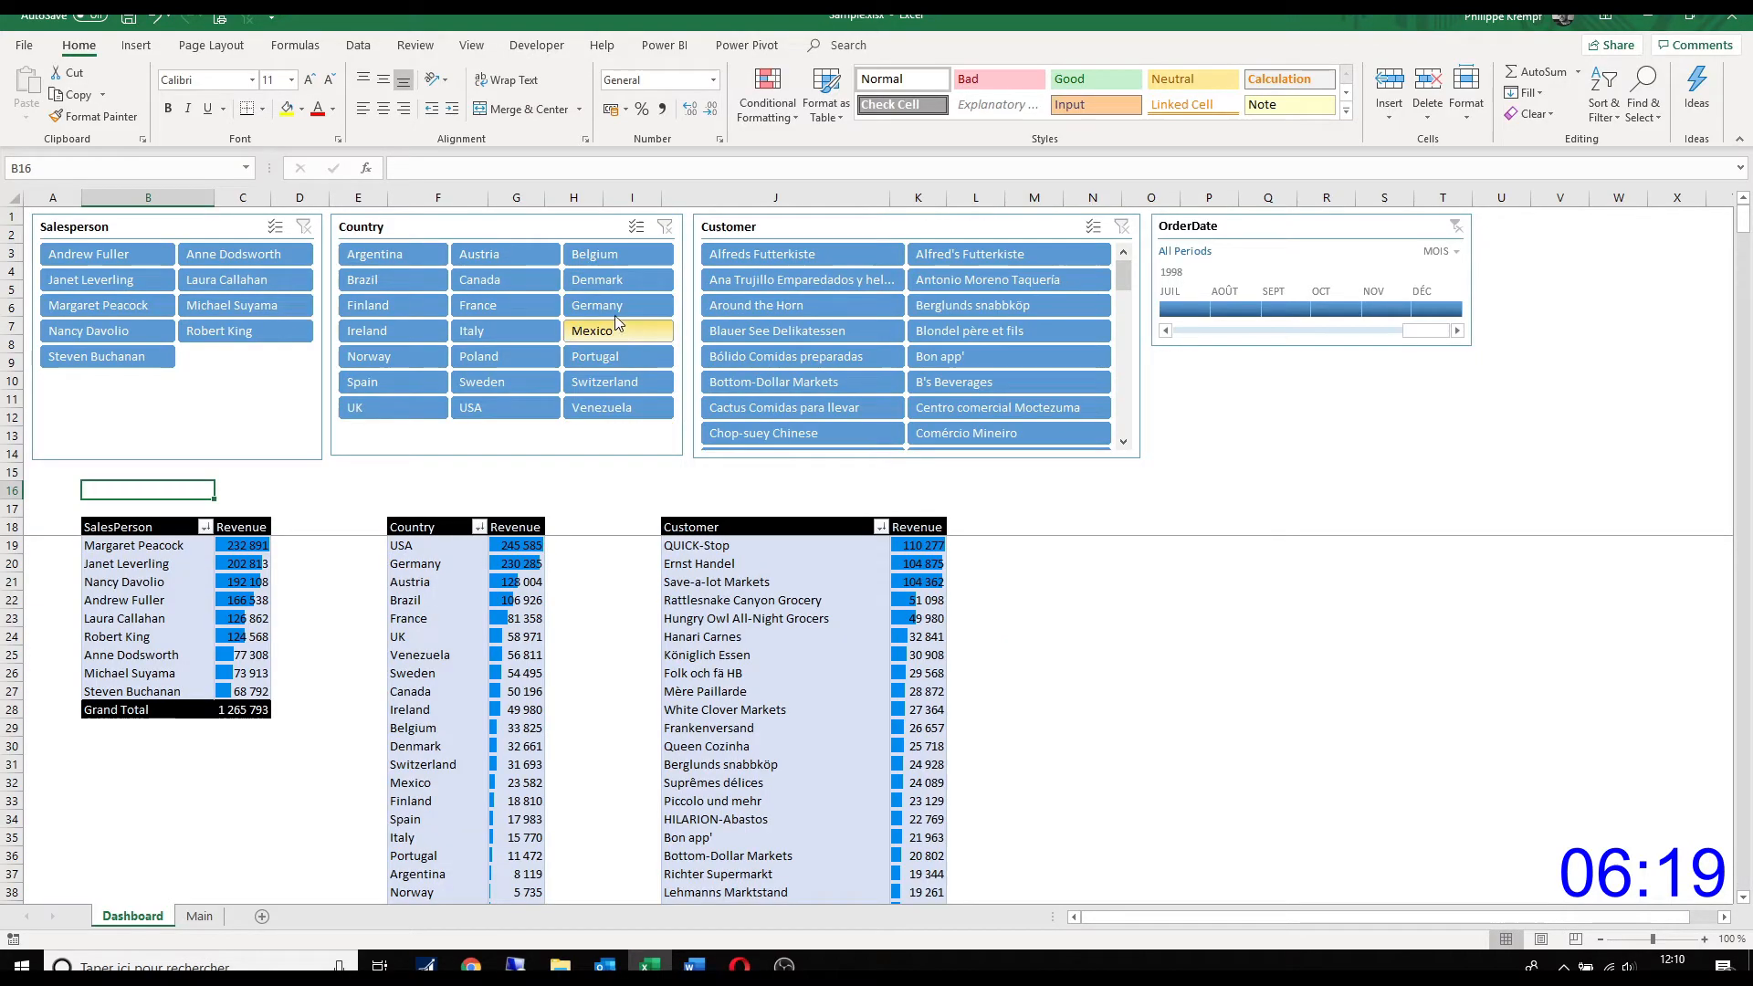
Step: Filter the dashboard on Germany for all salespeople, and switch the OrderDate timeline to years (ANNÉES) with only 1996 selected
click(614, 308)
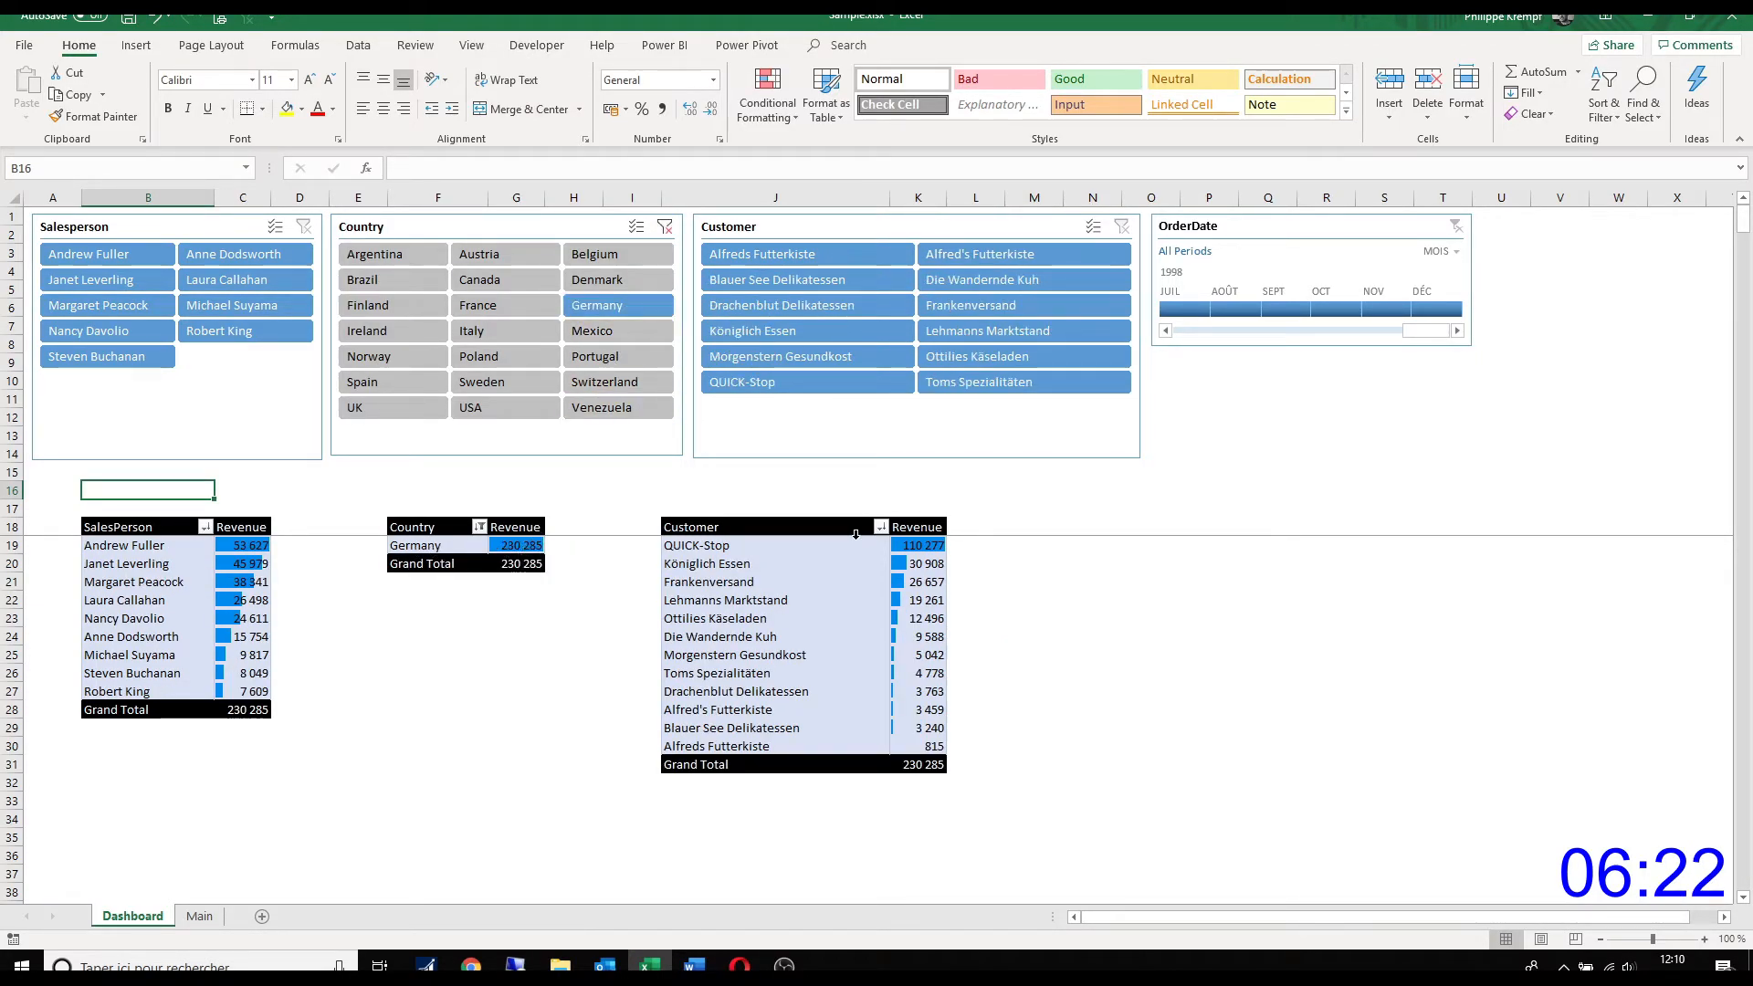
click(1460, 252)
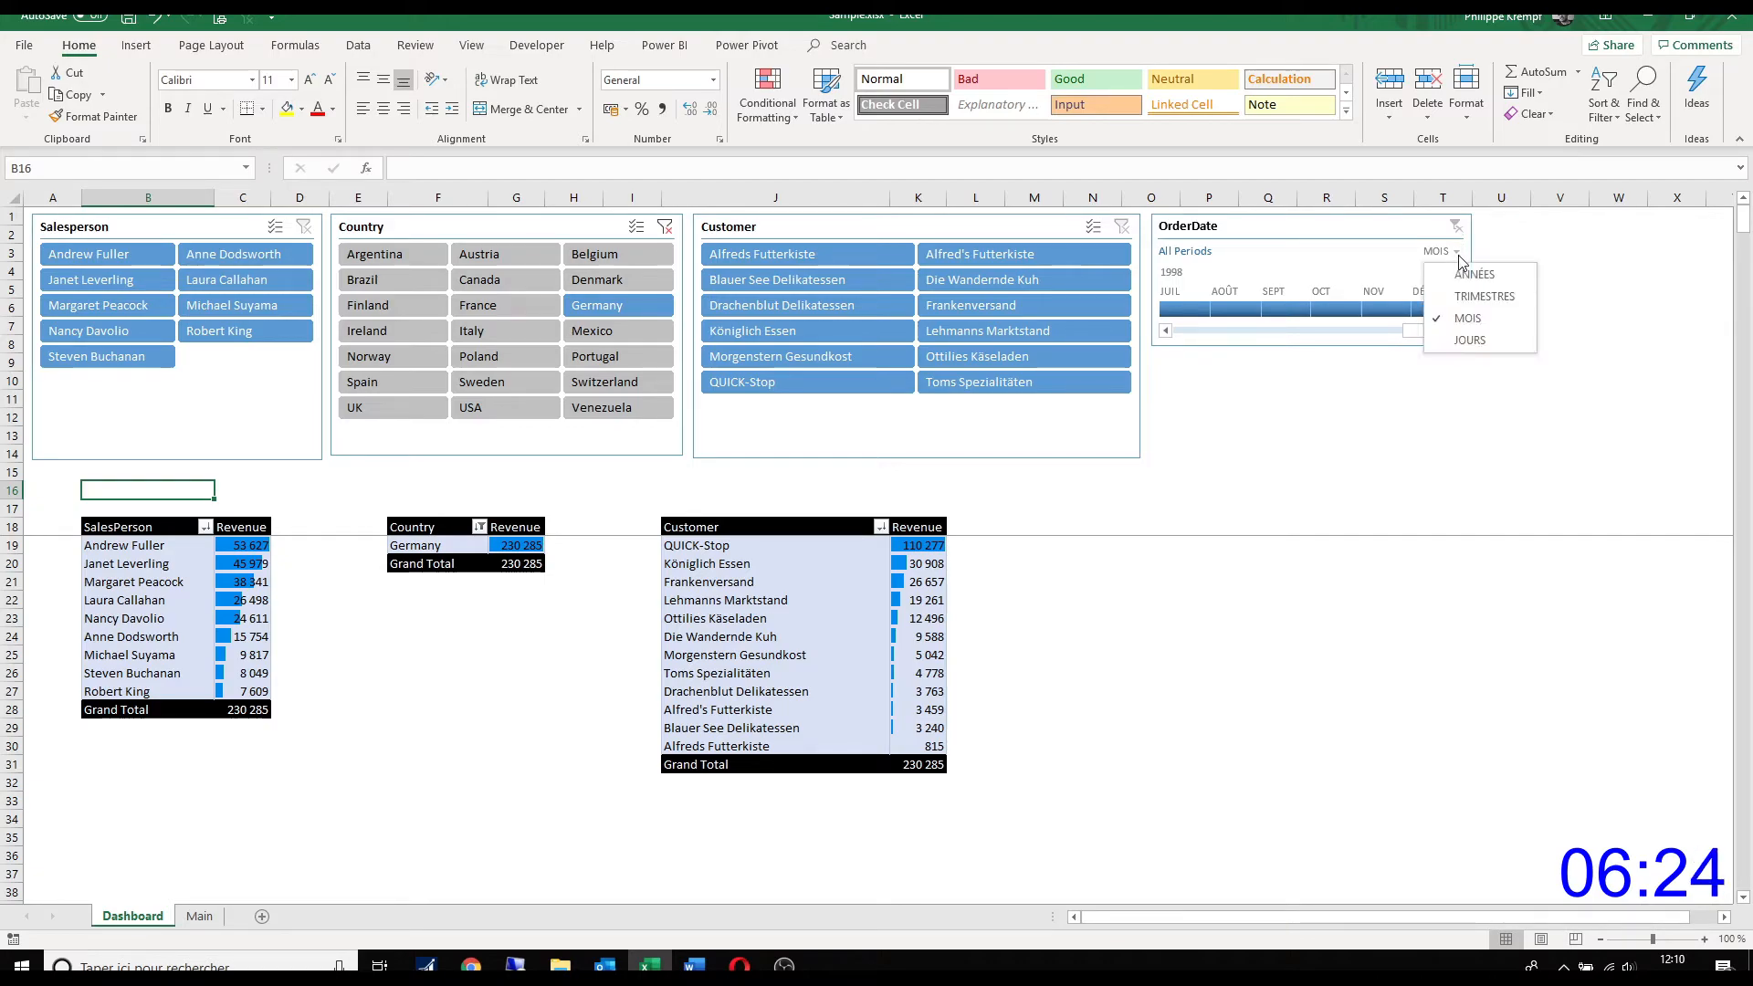
click(1463, 272)
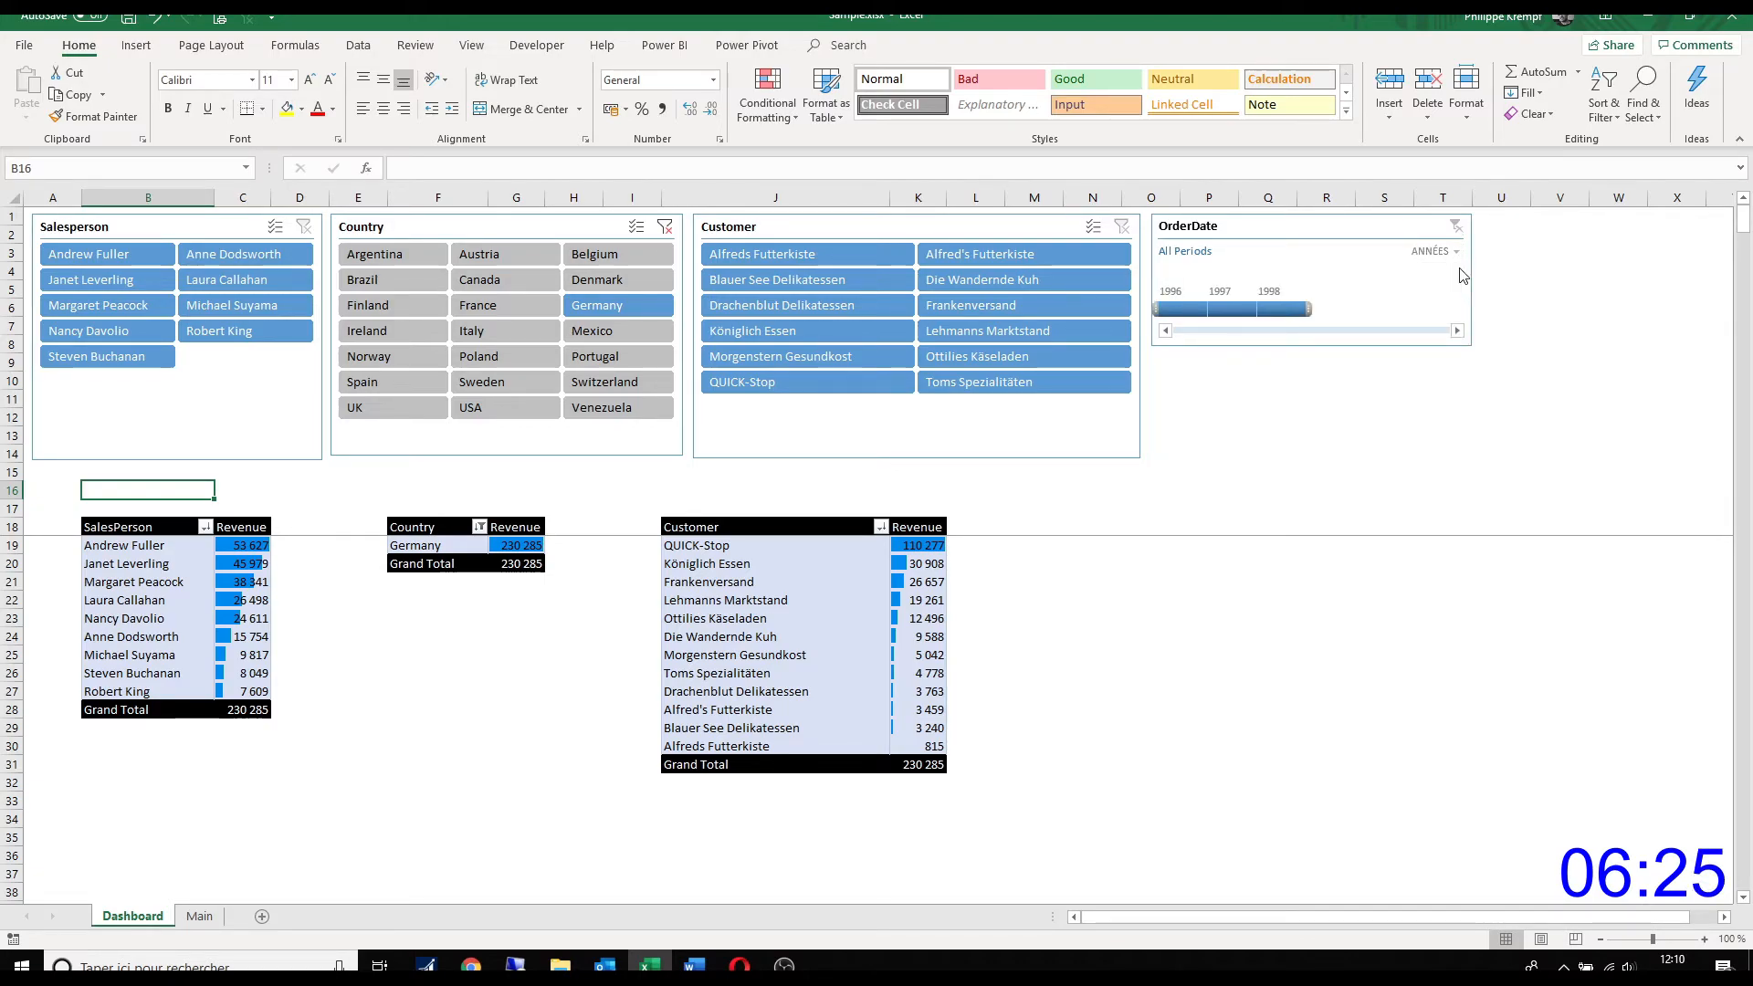
click(1185, 315)
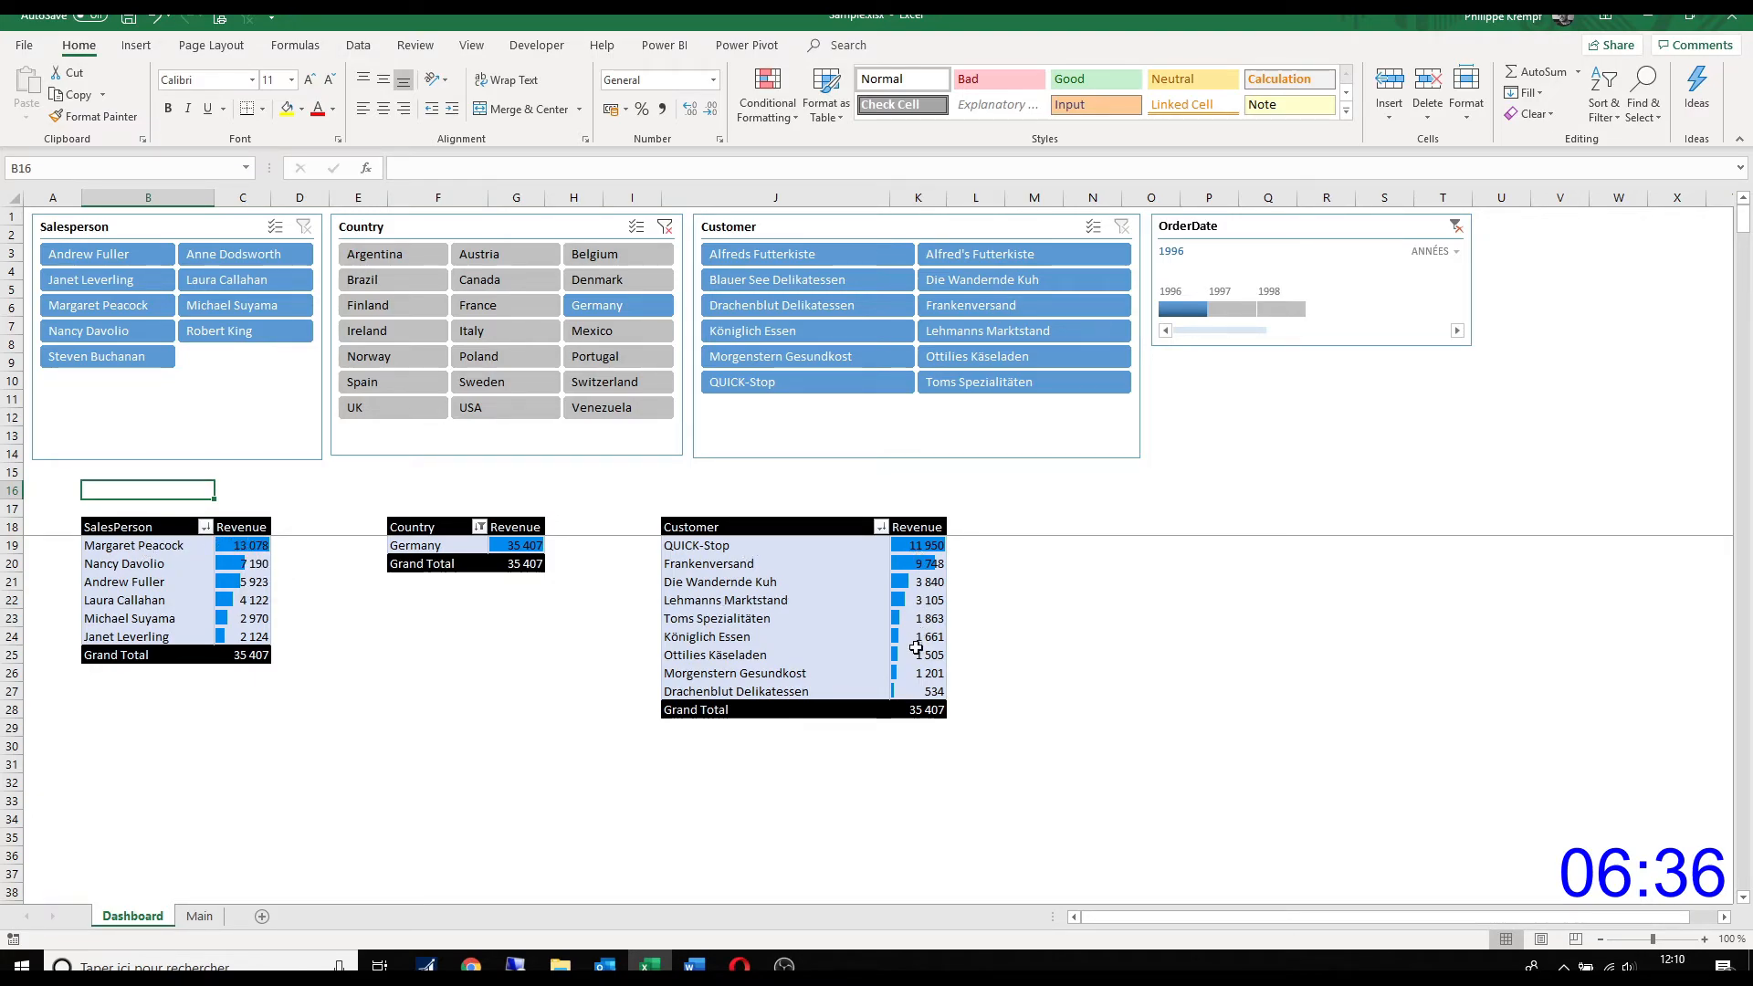
Step: Filter the dashboard on the salesperson ranked second in the SalesPerson table, and drill down into QUICK-Stop's revenue to list its source records
mouse_move(916, 647)
mouse_move(213, 568)
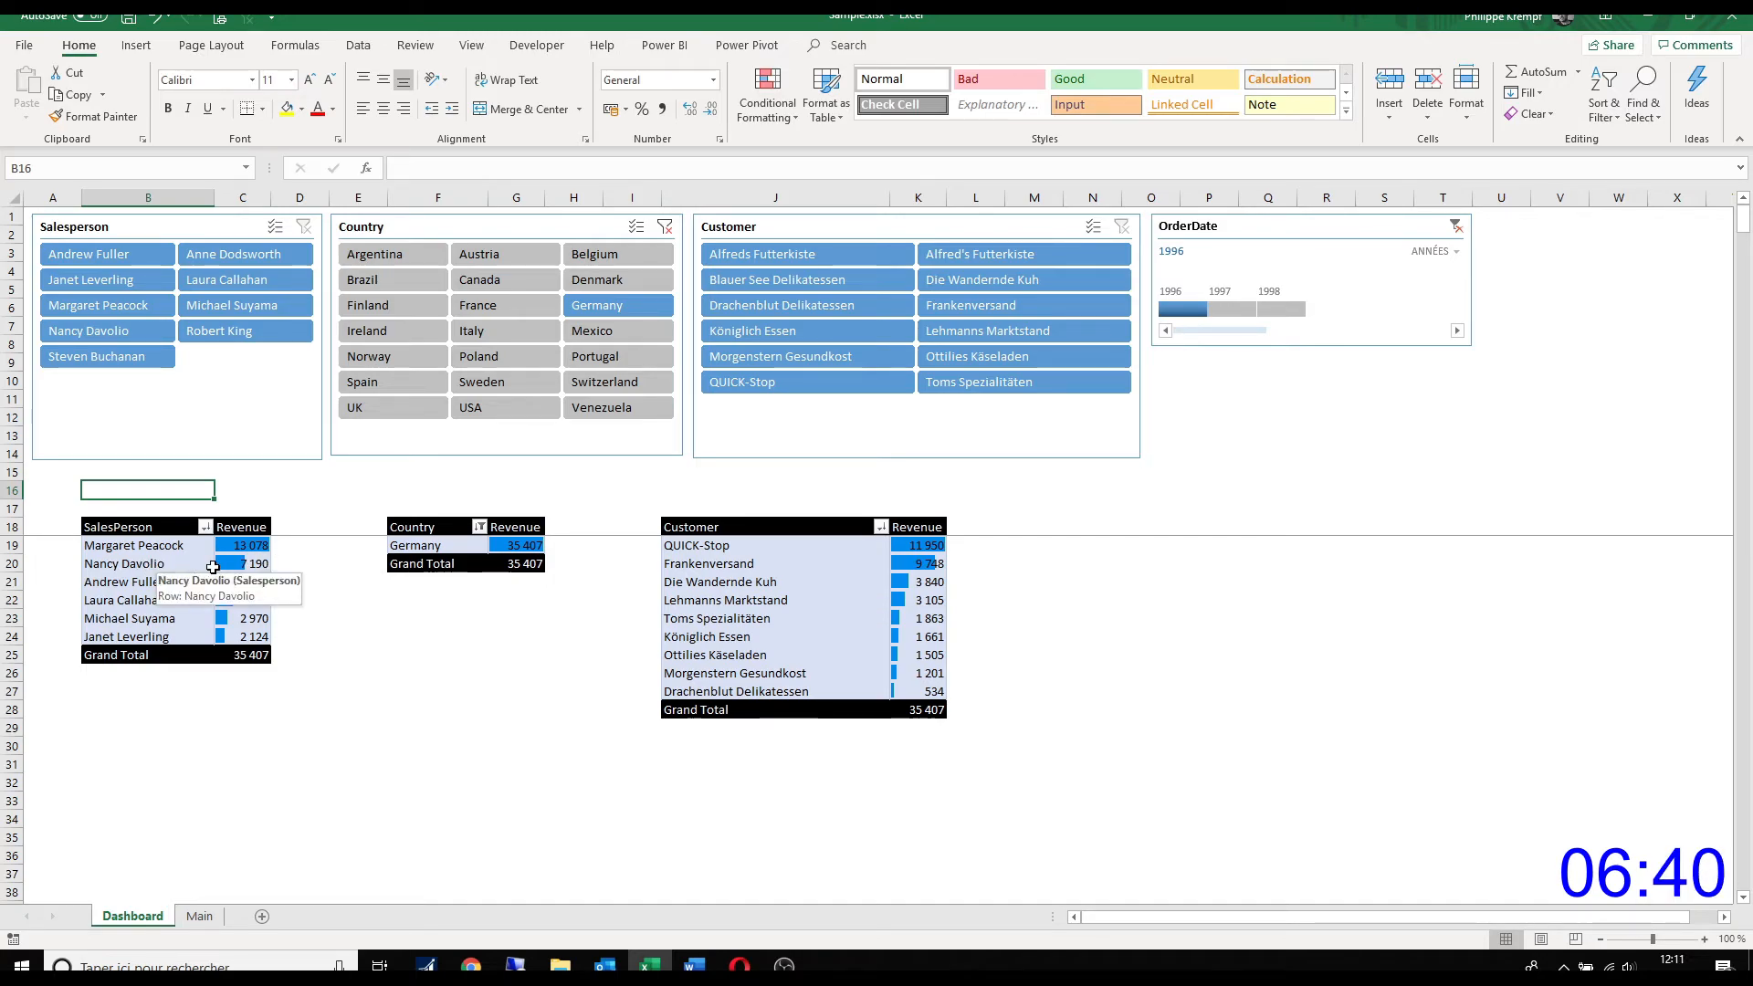
click(140, 336)
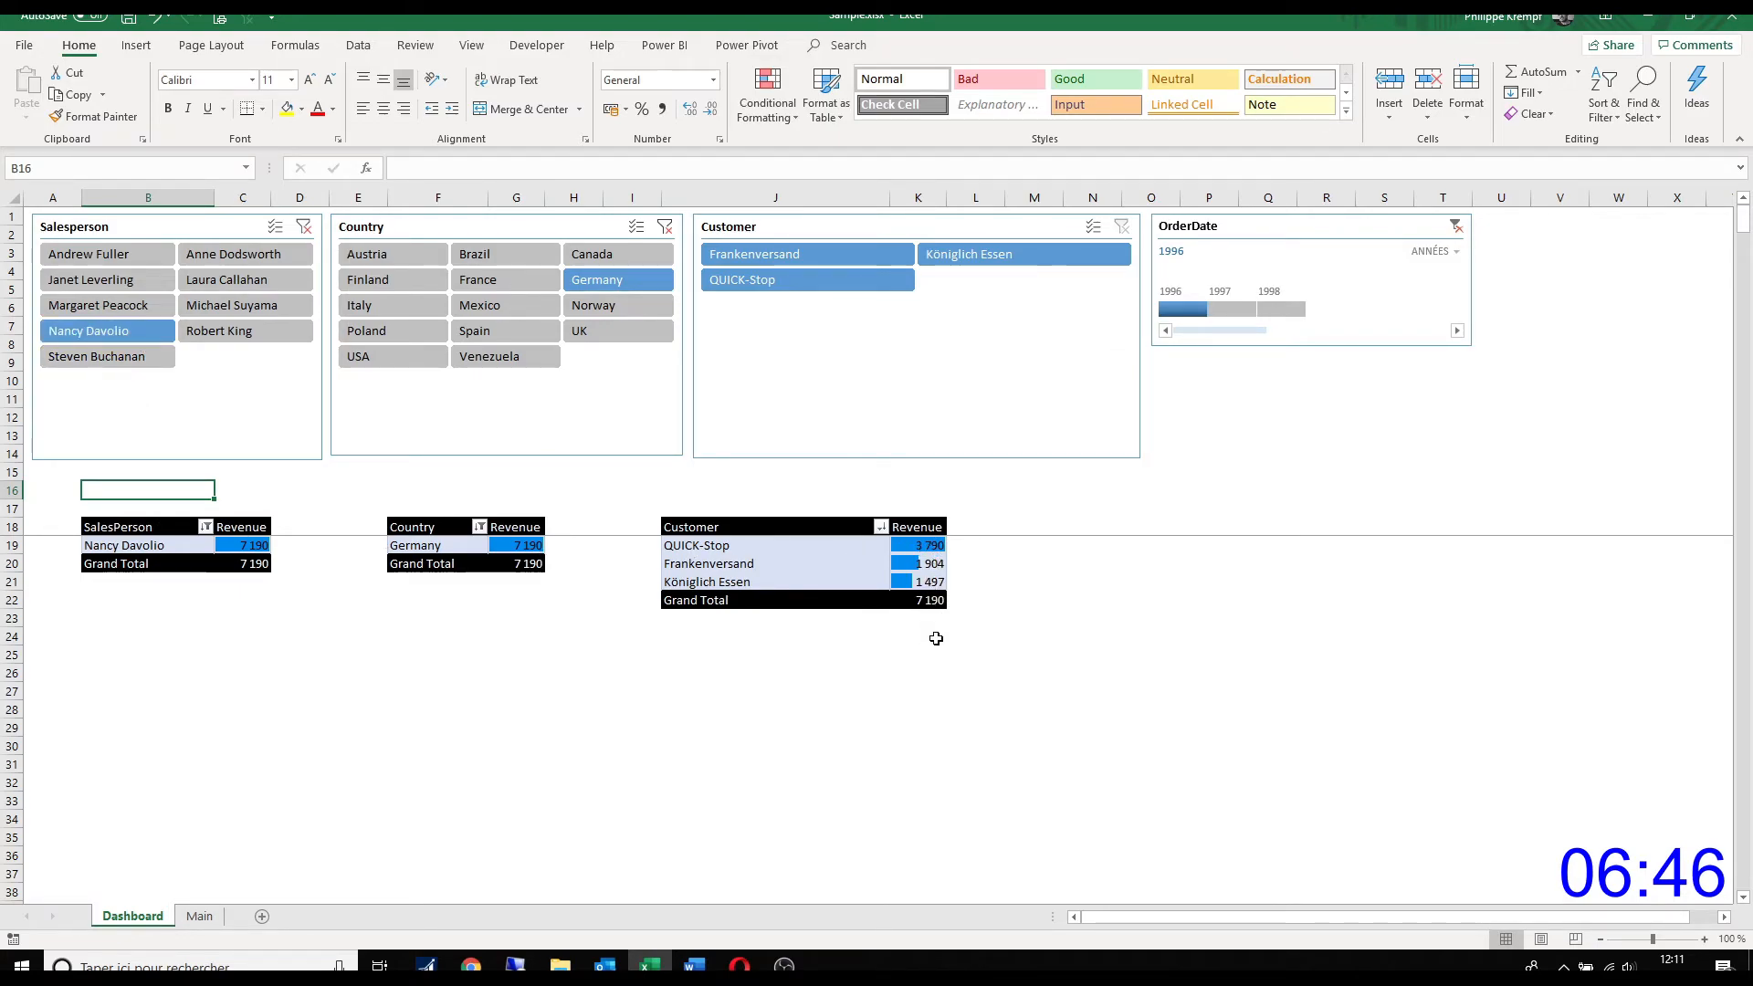
mouse_move(930, 545)
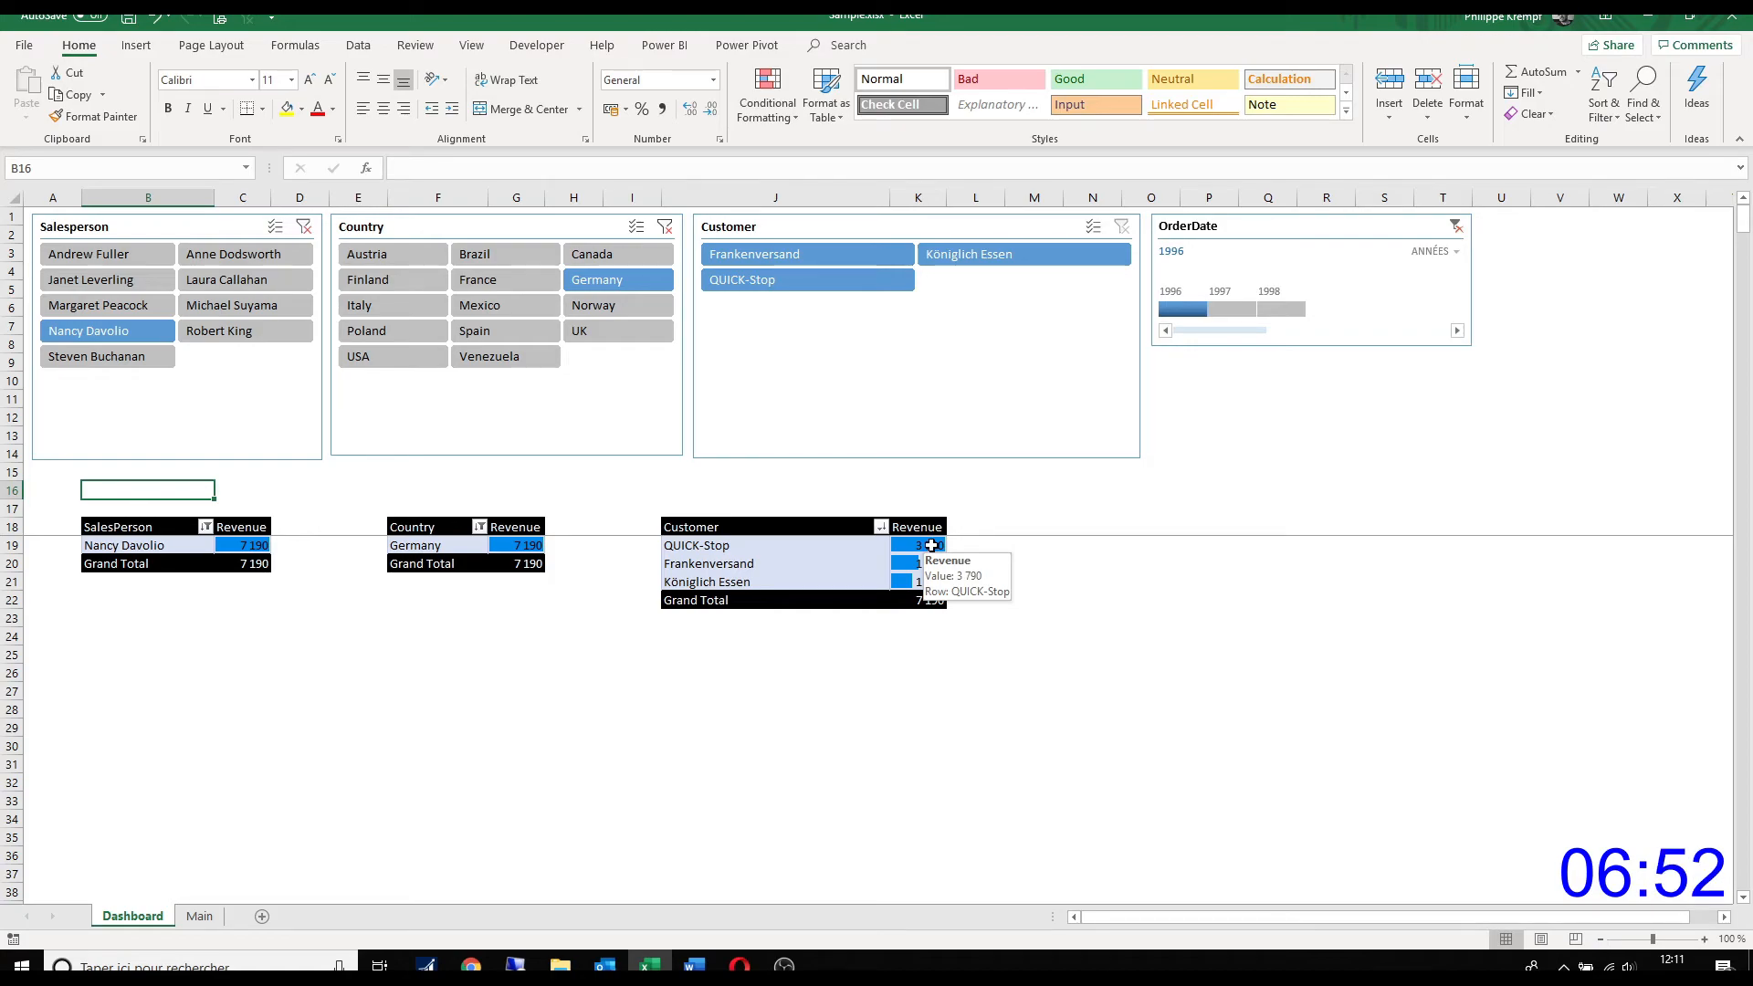
double_click(930, 545)
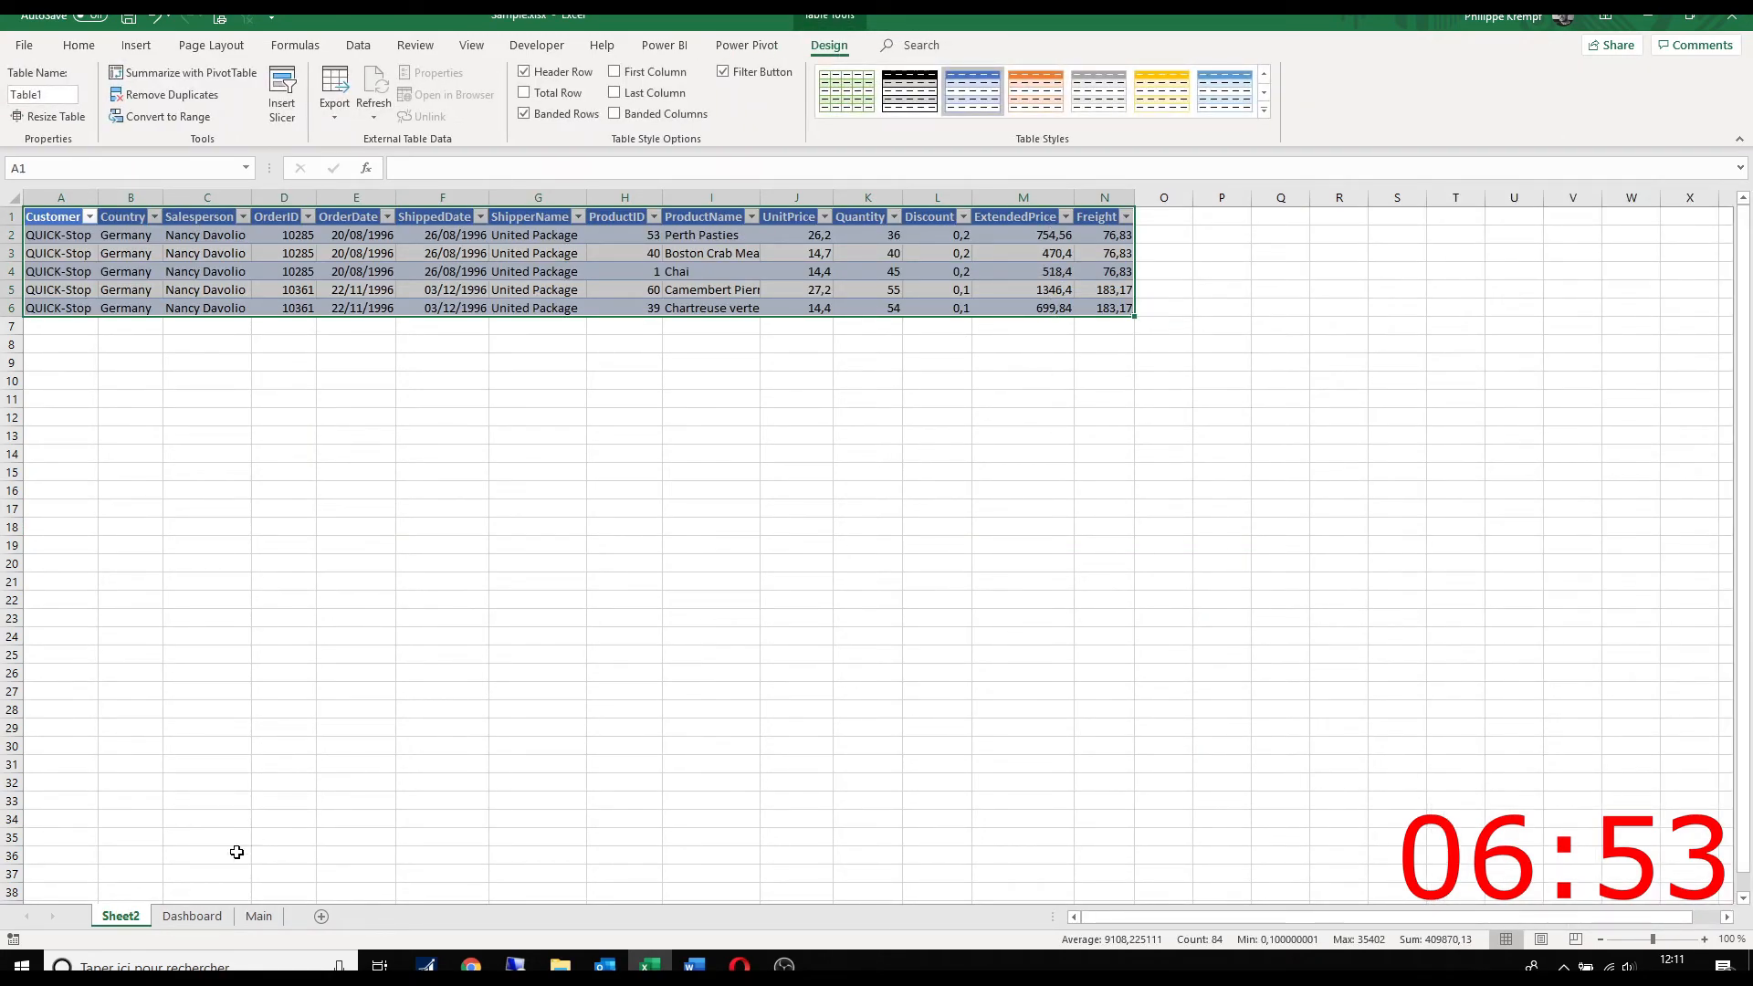
Step: Delete the drill-down detail sheet and select an empty cell below the Customer table on the Dashboard sheet
right_click(139, 915)
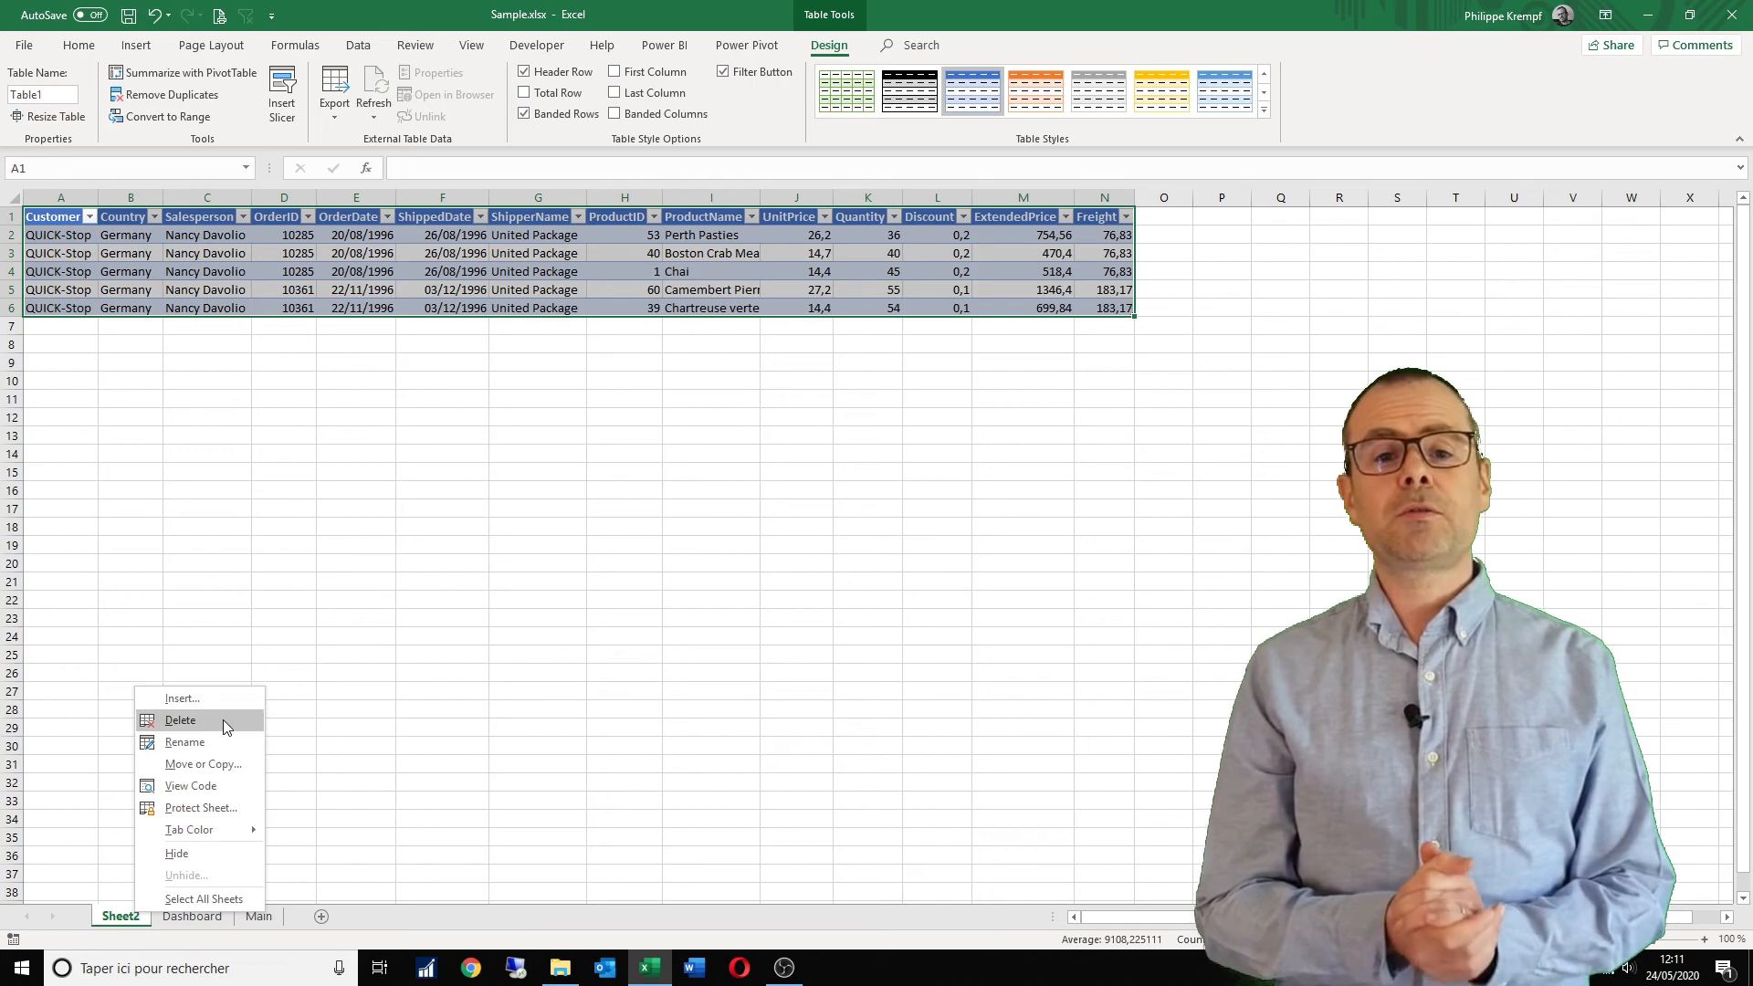
click(177, 721)
click(840, 535)
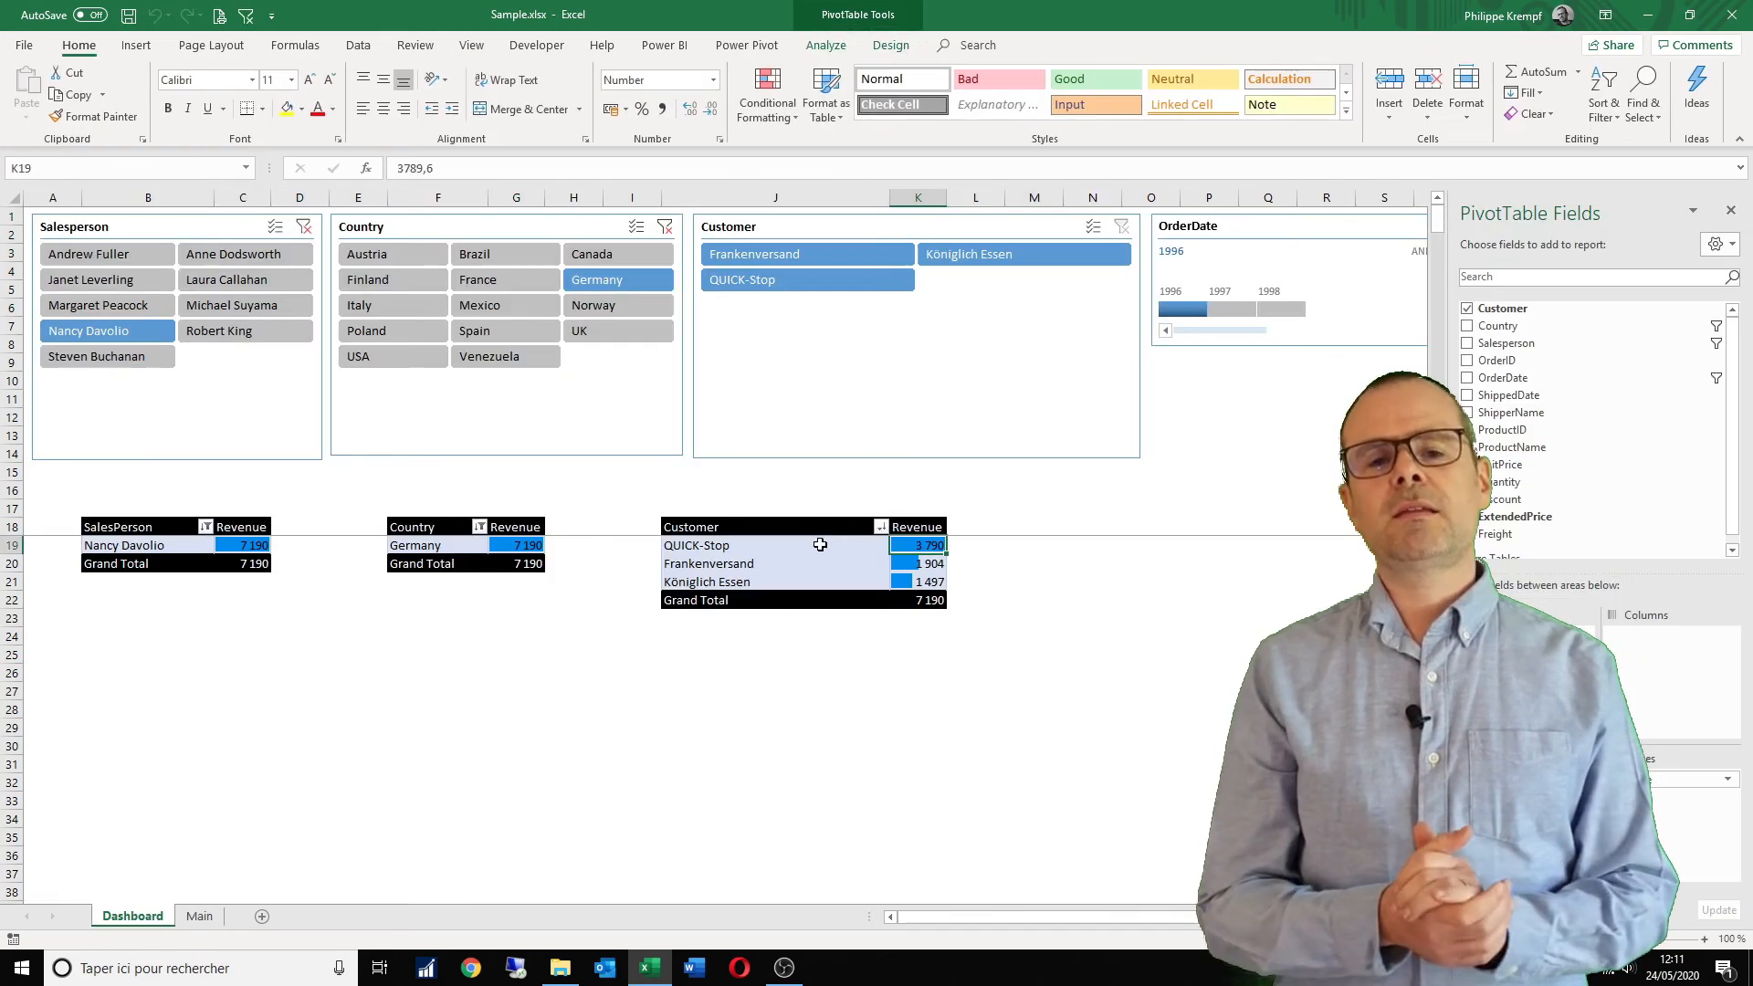
click(701, 632)
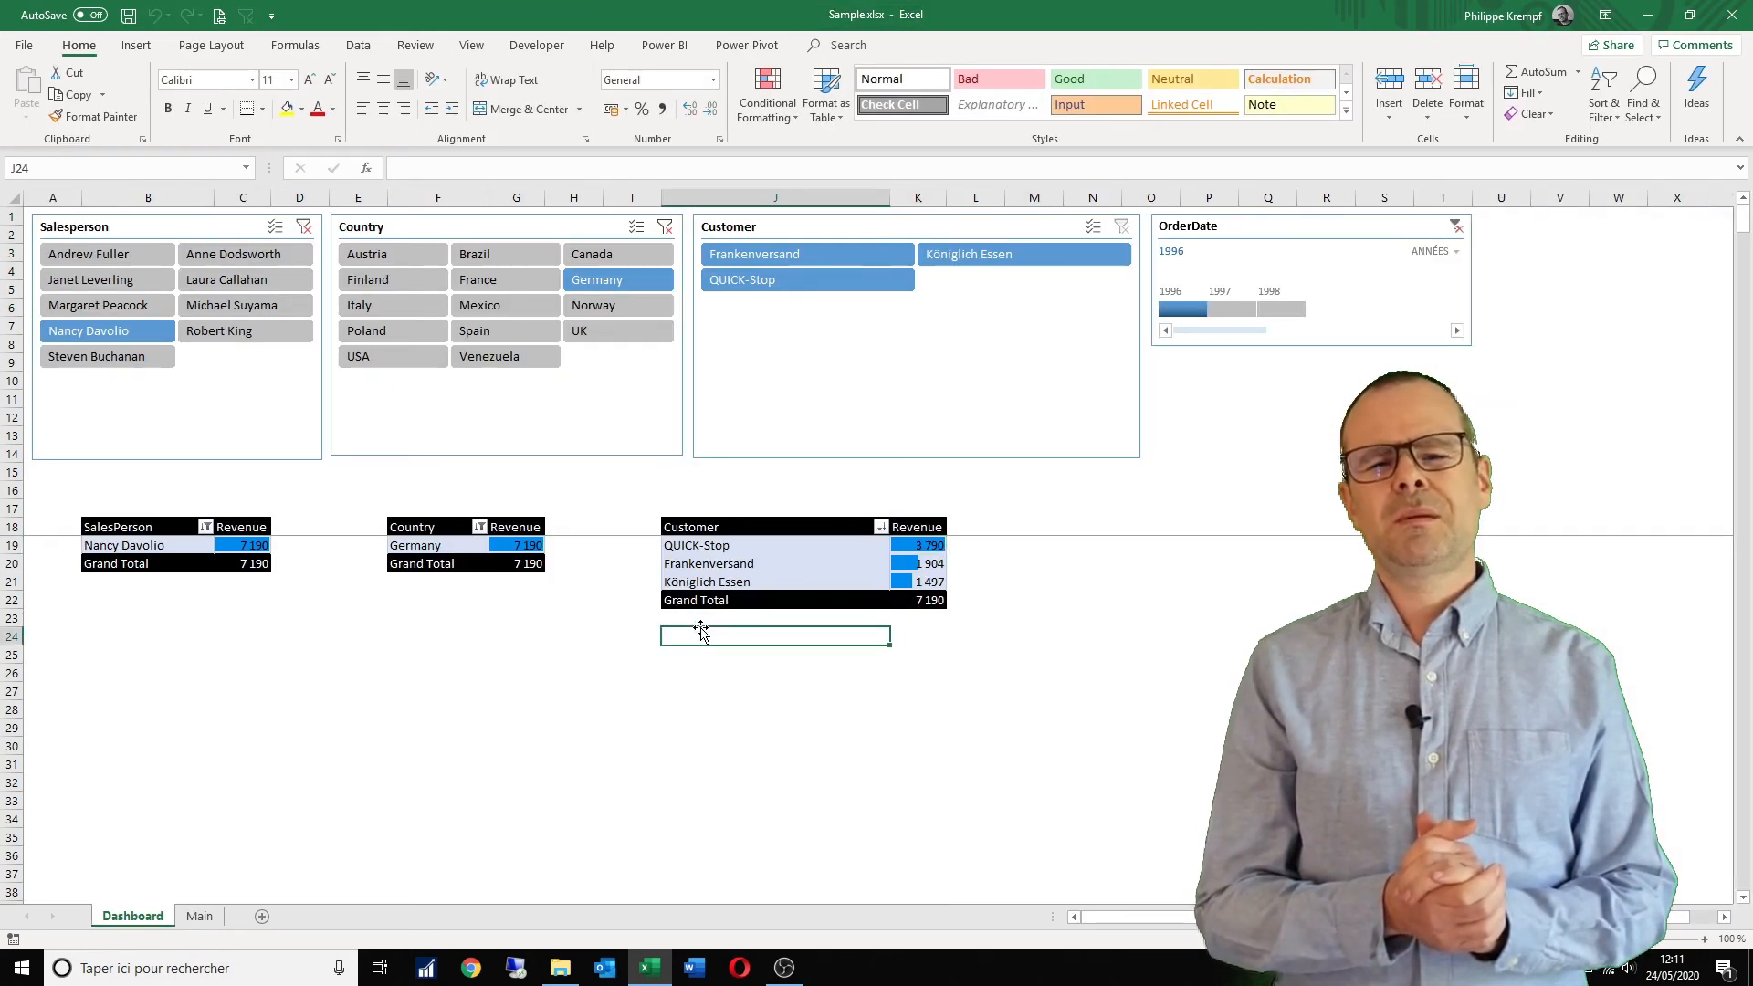